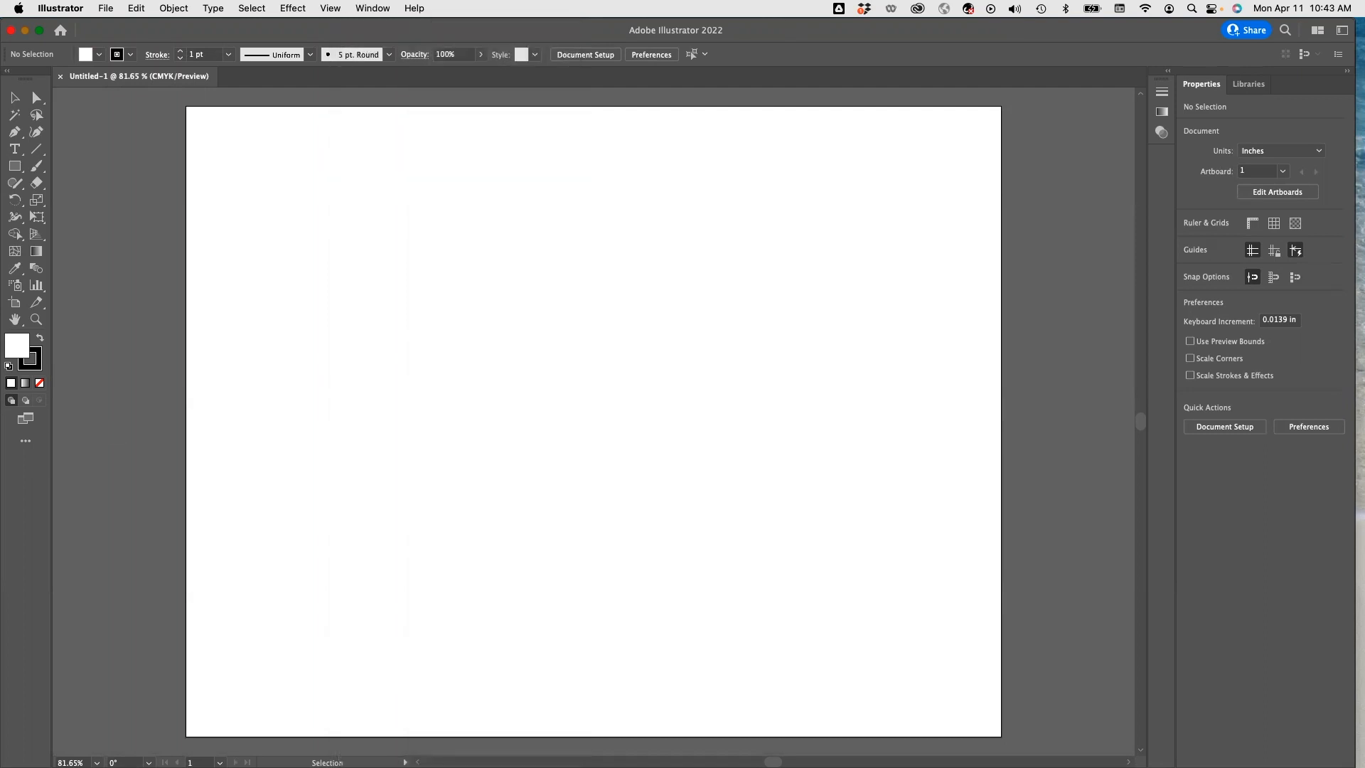
# Dock the Swatches panel beneath Properties, then show the Layers panel and dock it beneath Swatches.
pyautogui.moveTo(274, 180); pyautogui.dragTo(1238, 456)
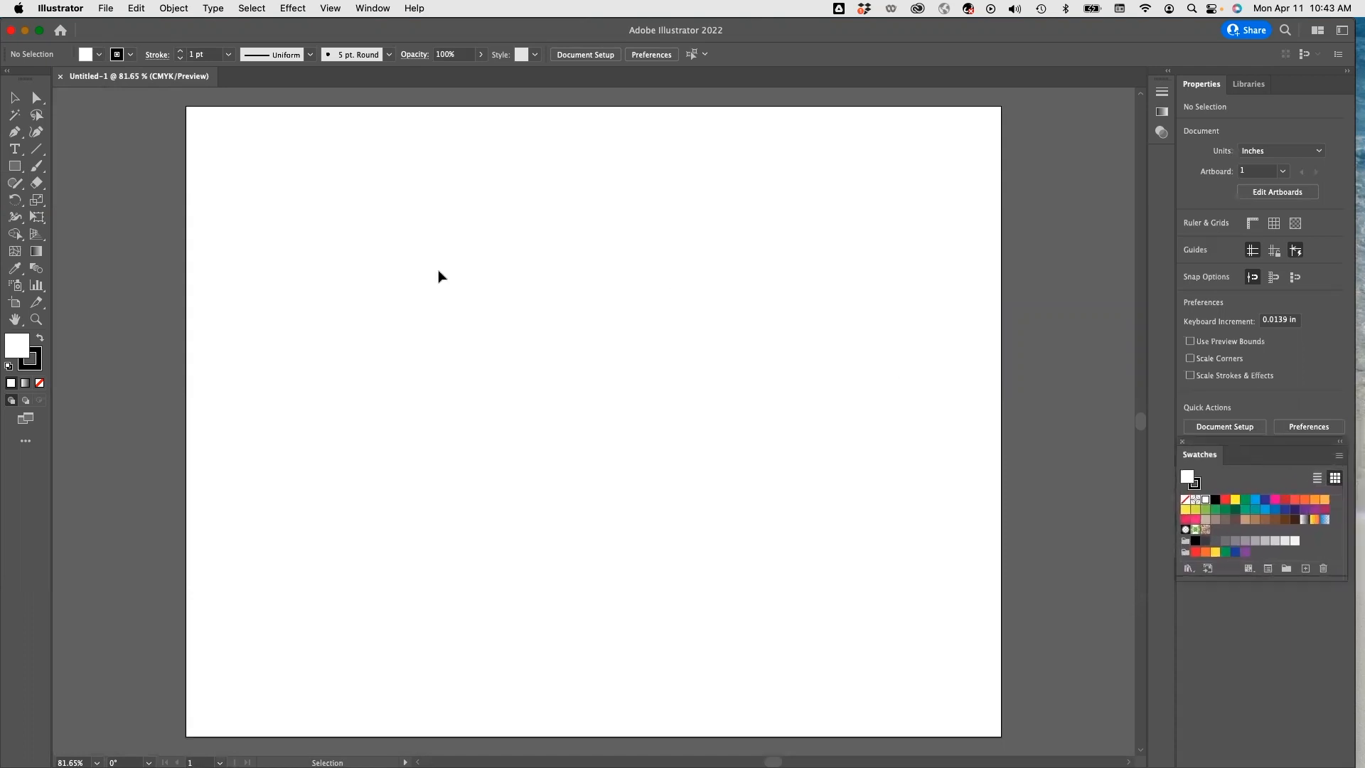
pyautogui.press('F7')
pyautogui.moveTo(415, 220); pyautogui.dragTo(1227, 597)
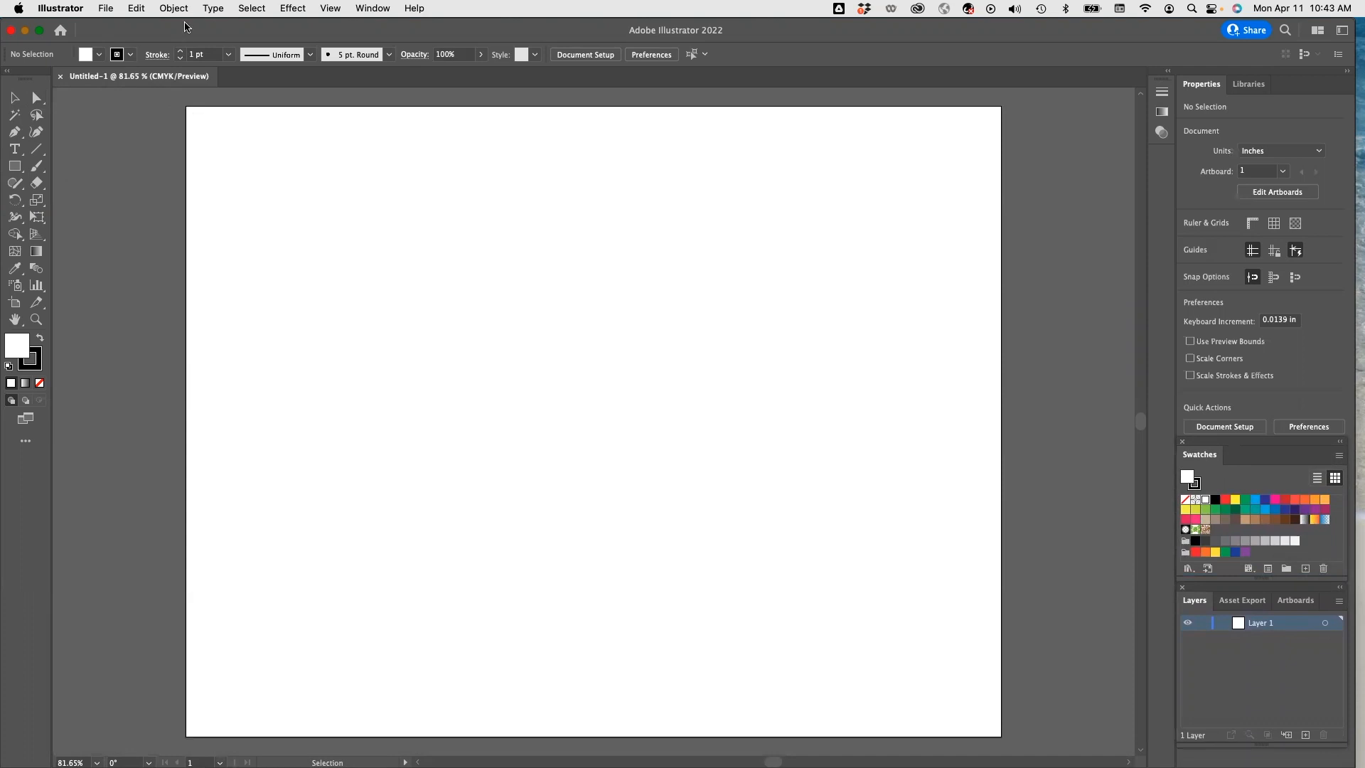
# Show the document grid and the rulers.
pyautogui.click(368, 9)
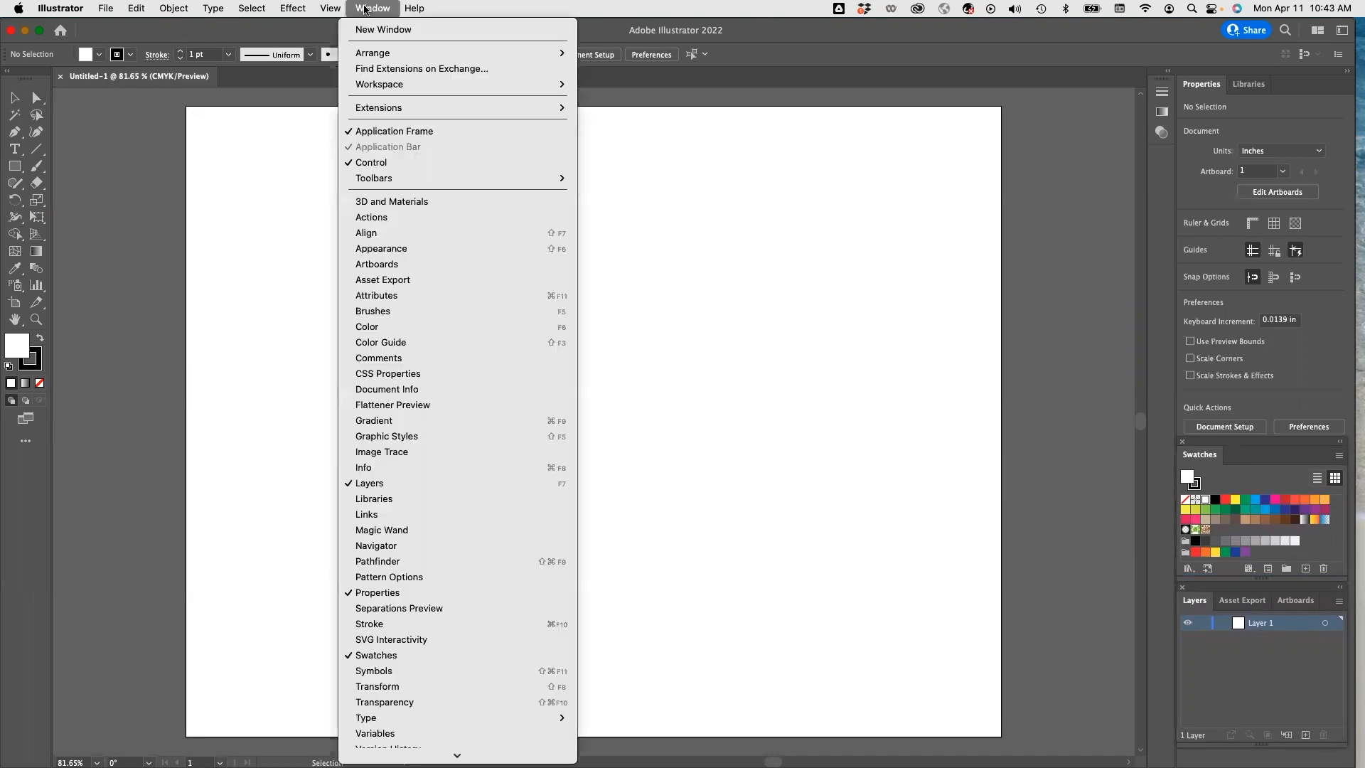
pyautogui.moveTo(330, 9)
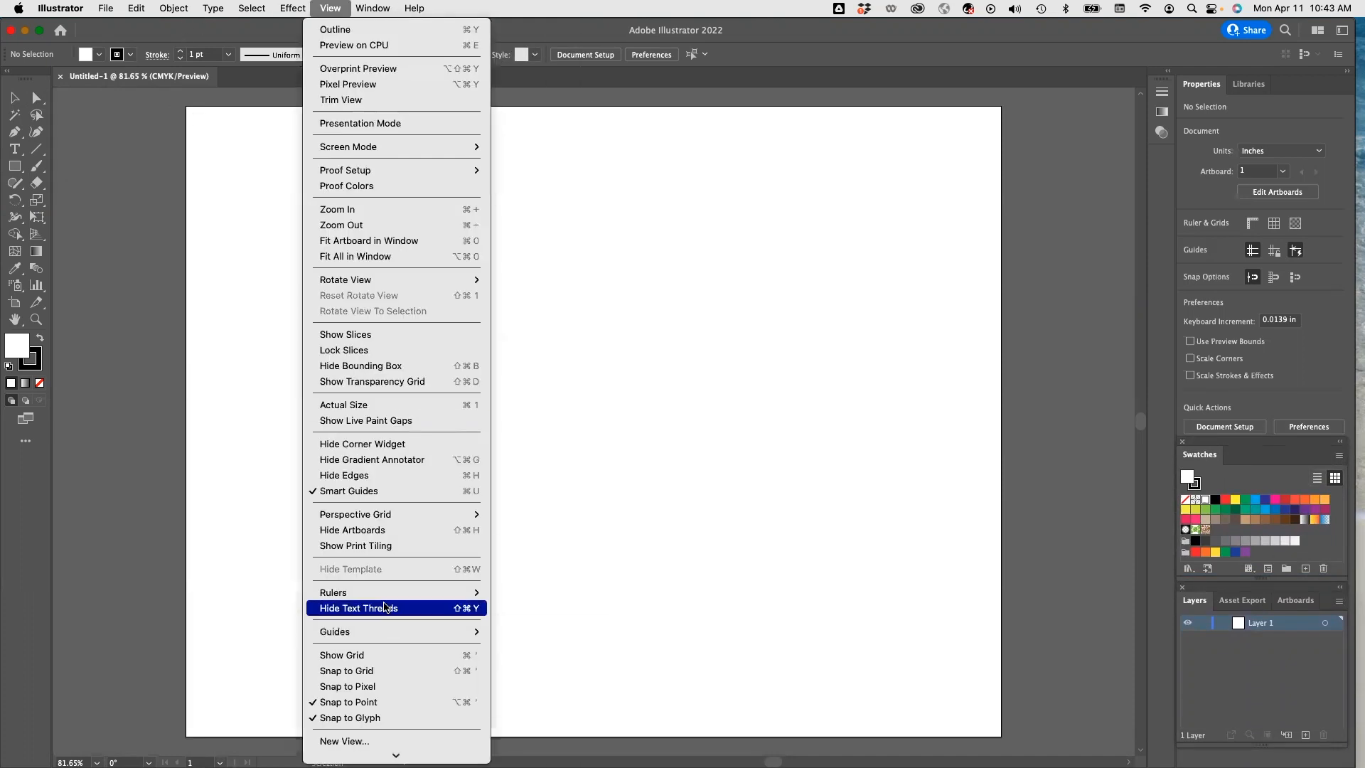
pyautogui.click(383, 655)
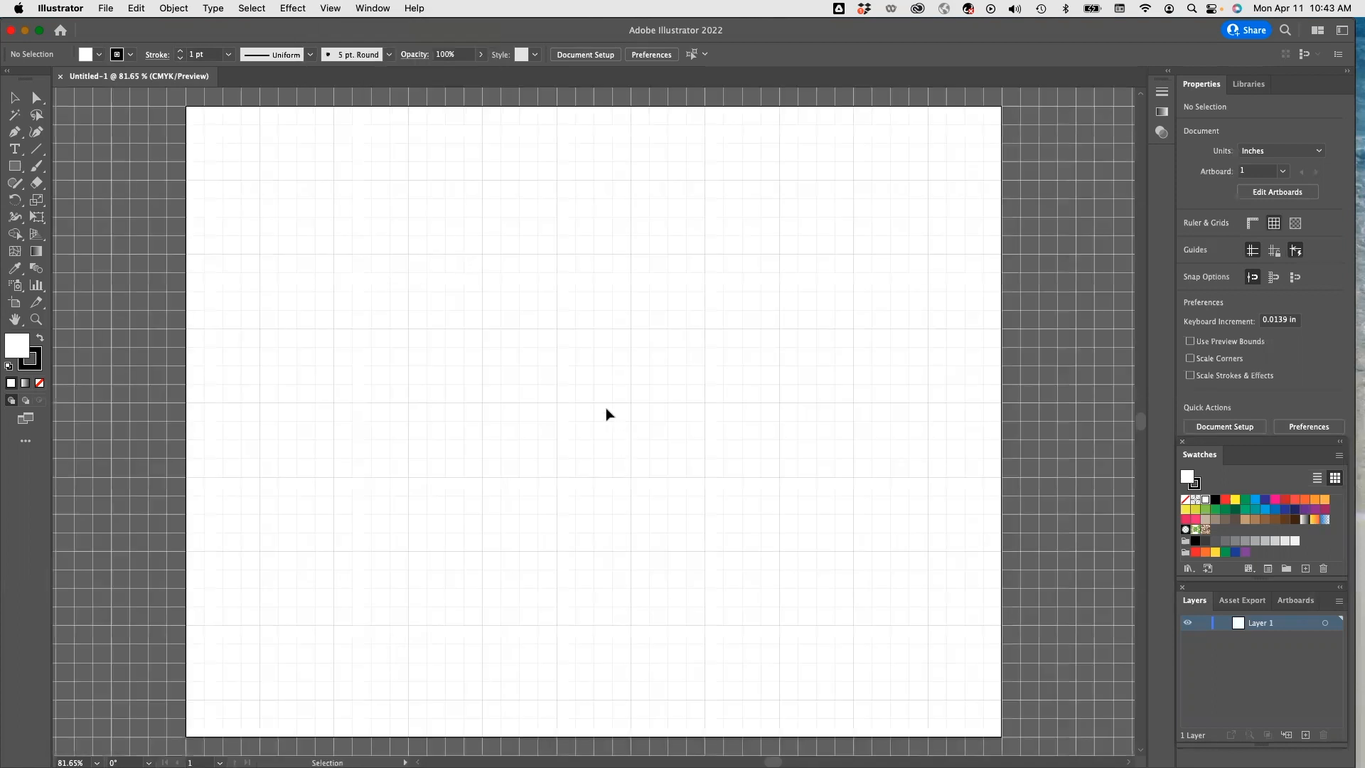
pyautogui.scroll(1, 607, 410)
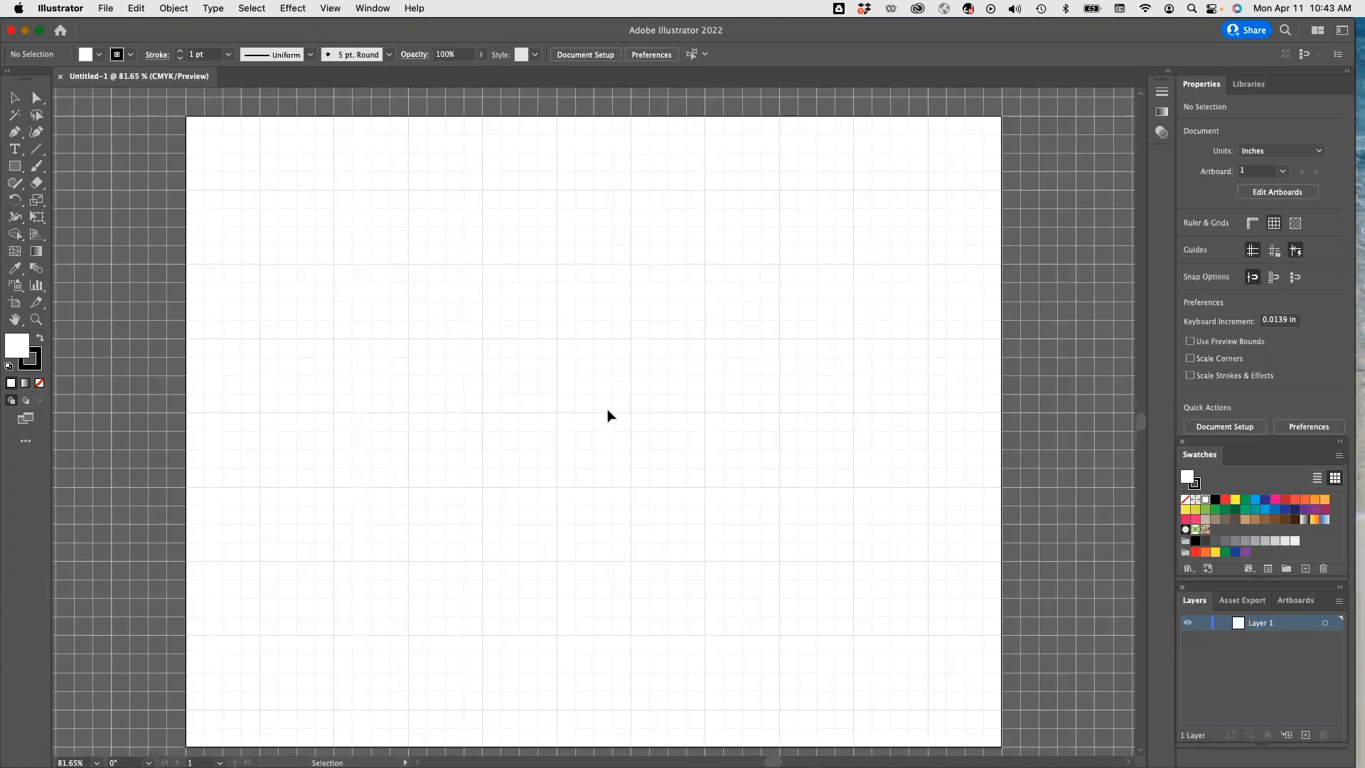
pyautogui.click(330, 7)
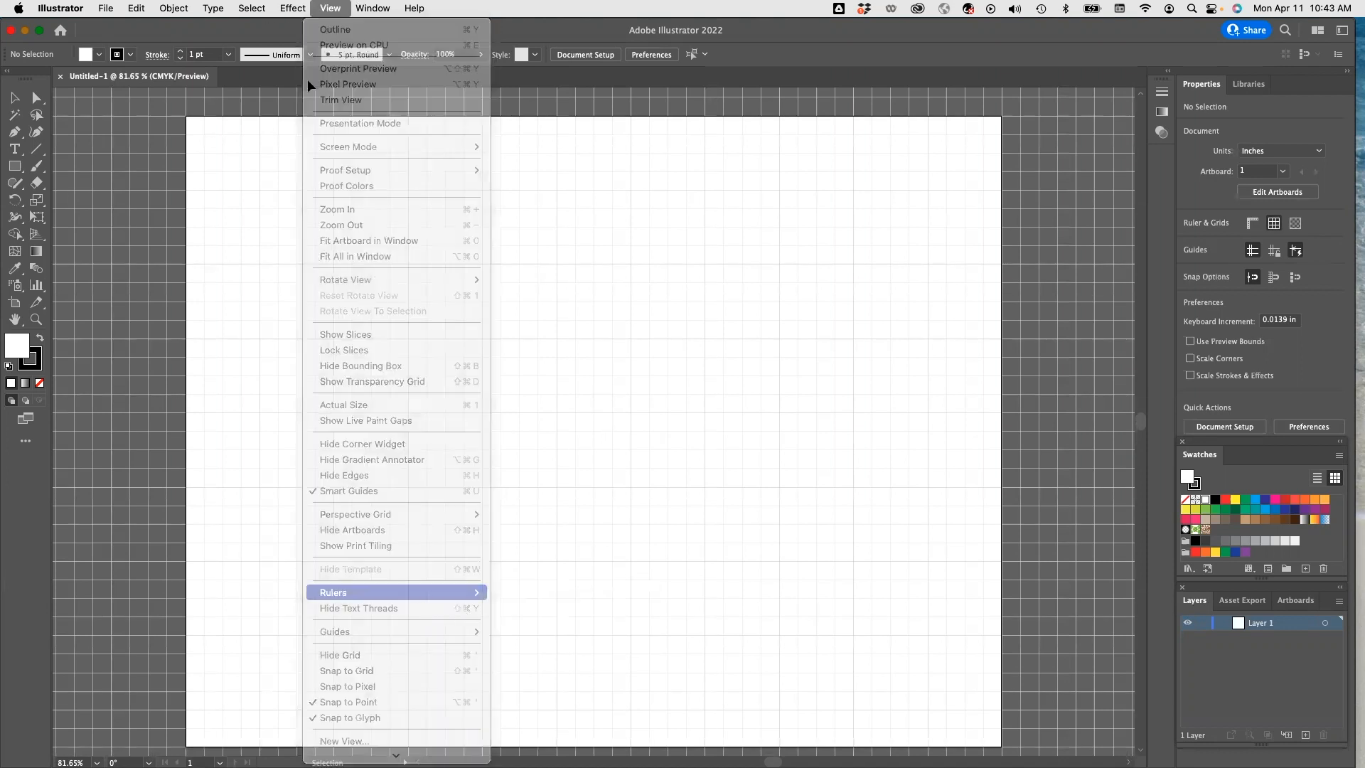
pyautogui.click(330, 8)
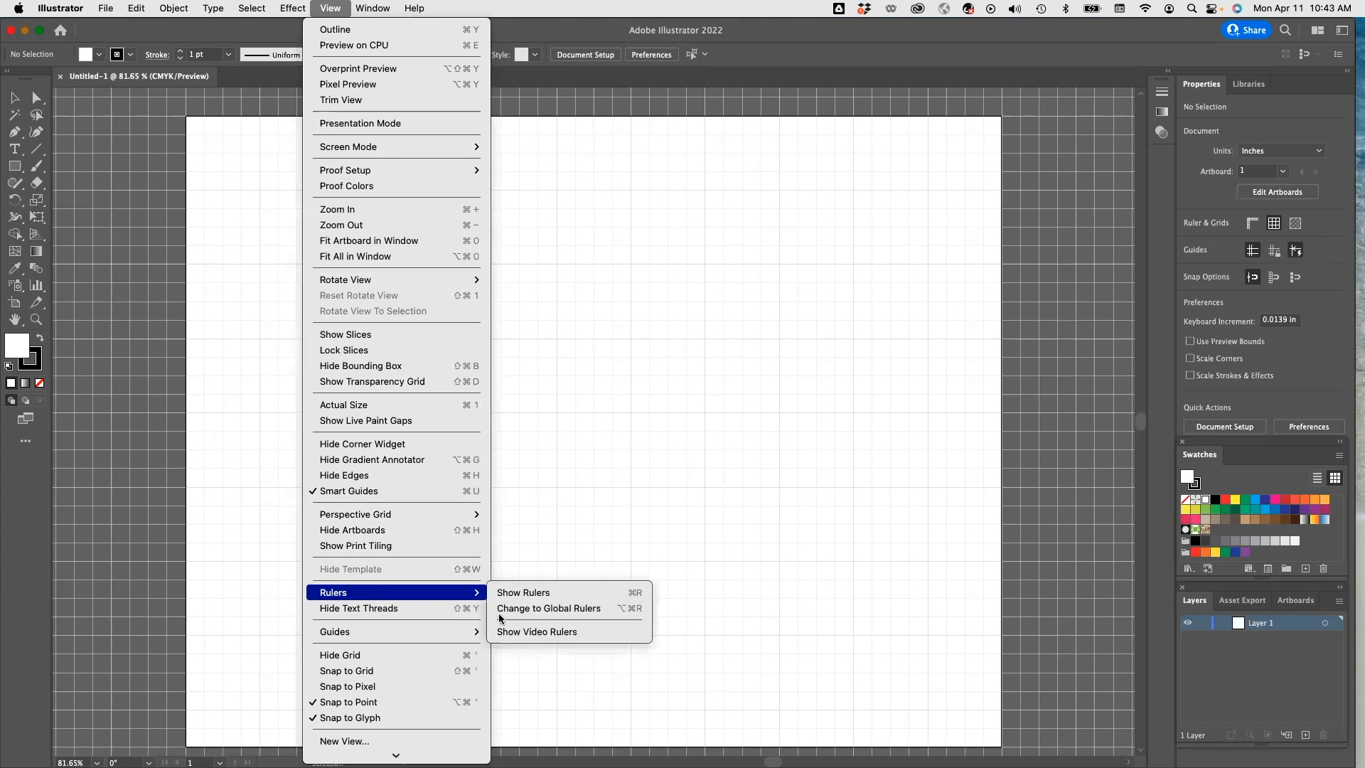
pyautogui.click(526, 594)
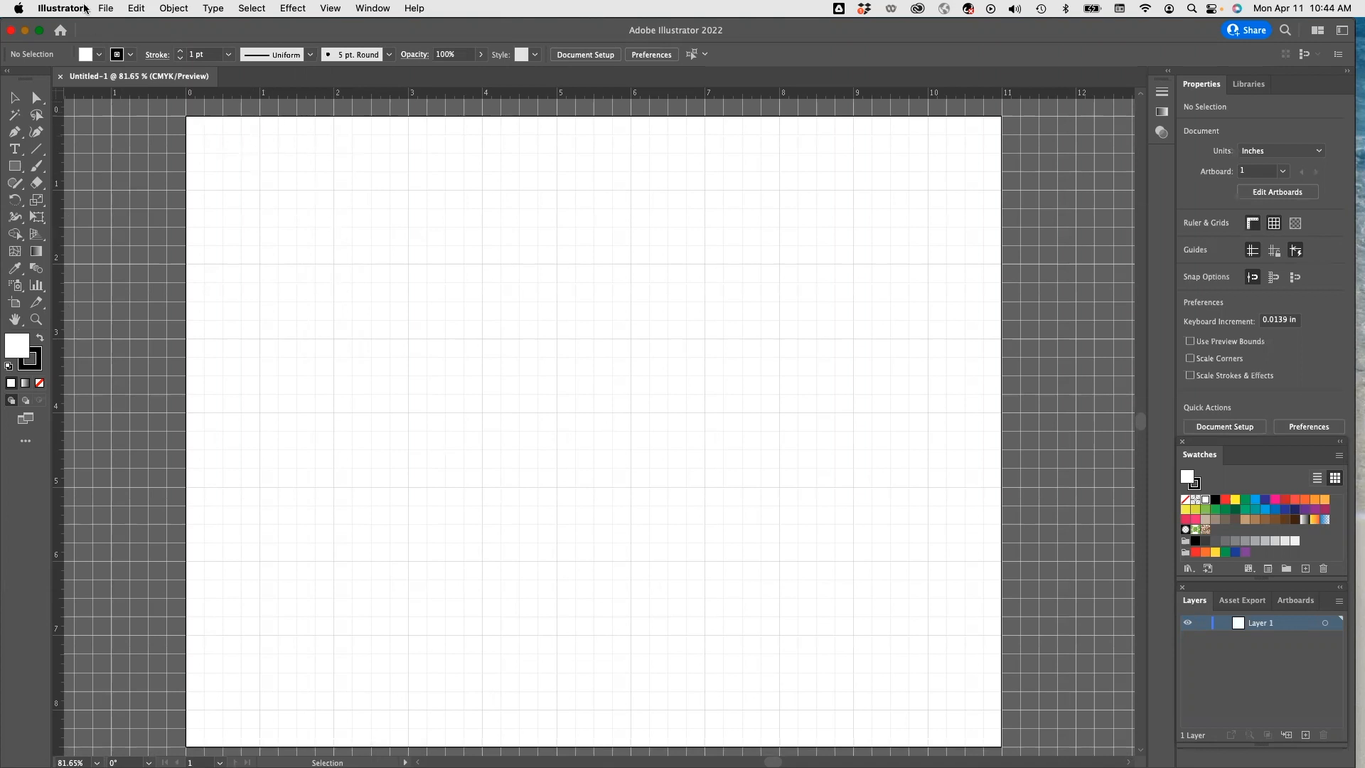
# Set the grid to 8 subdivisions per 1 in gridline in the Guides & Grid preferences.
pyautogui.click(107, 9)
pyautogui.moveTo(60, 7)
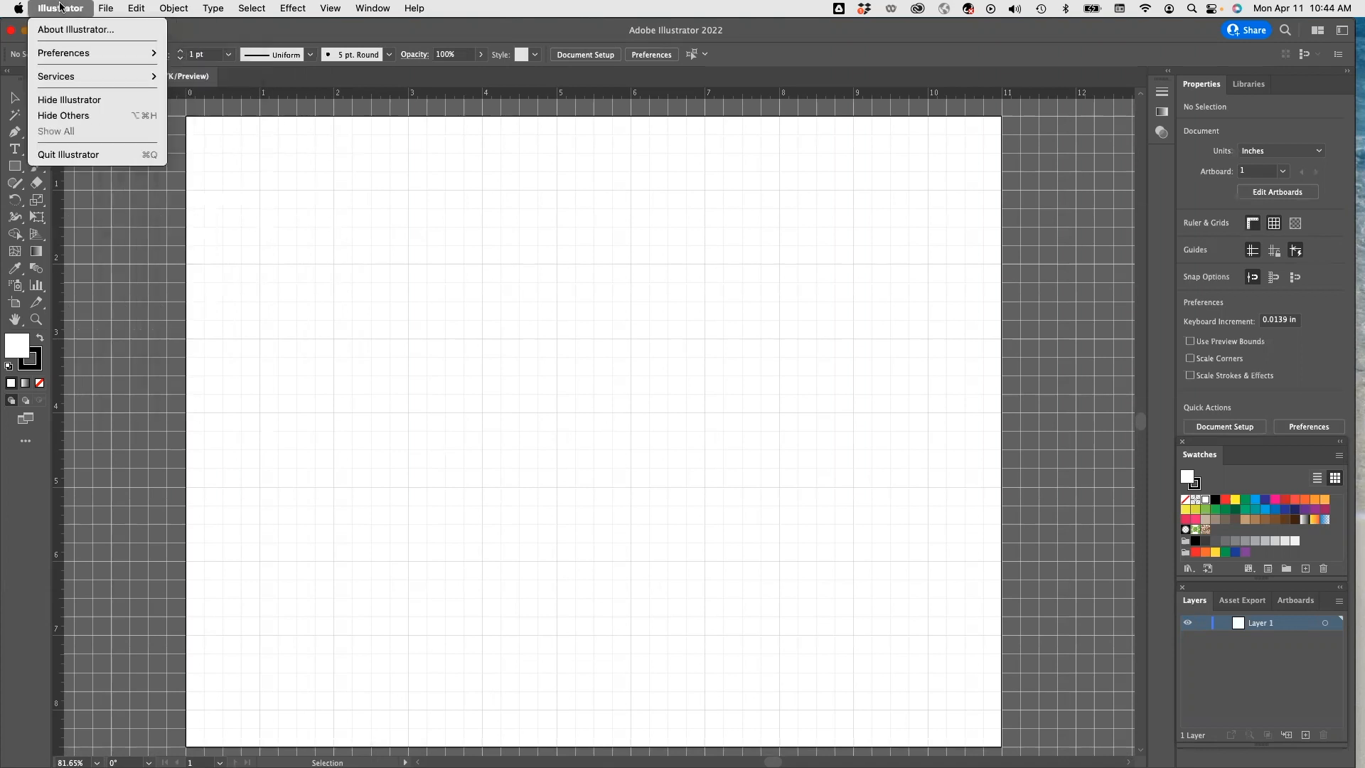
pyautogui.moveTo(71, 53)
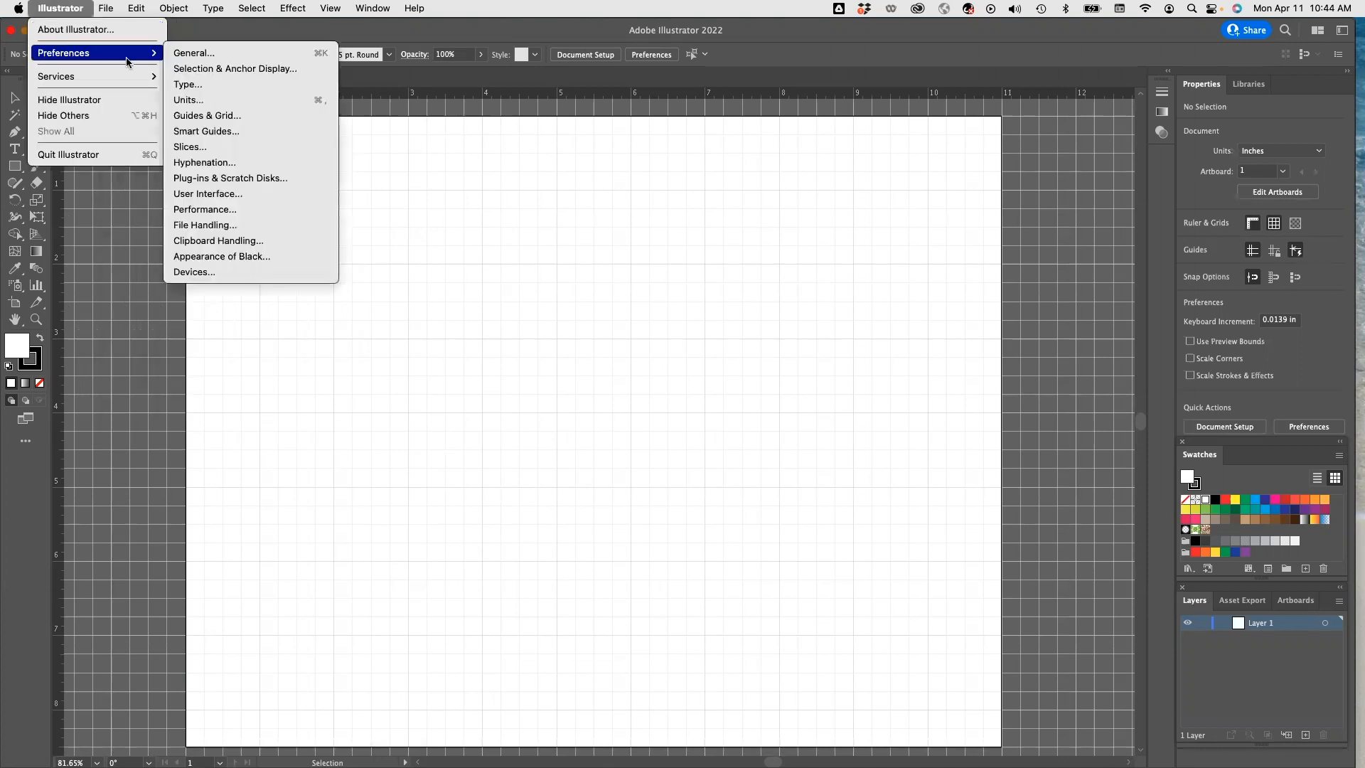
pyautogui.click(226, 117)
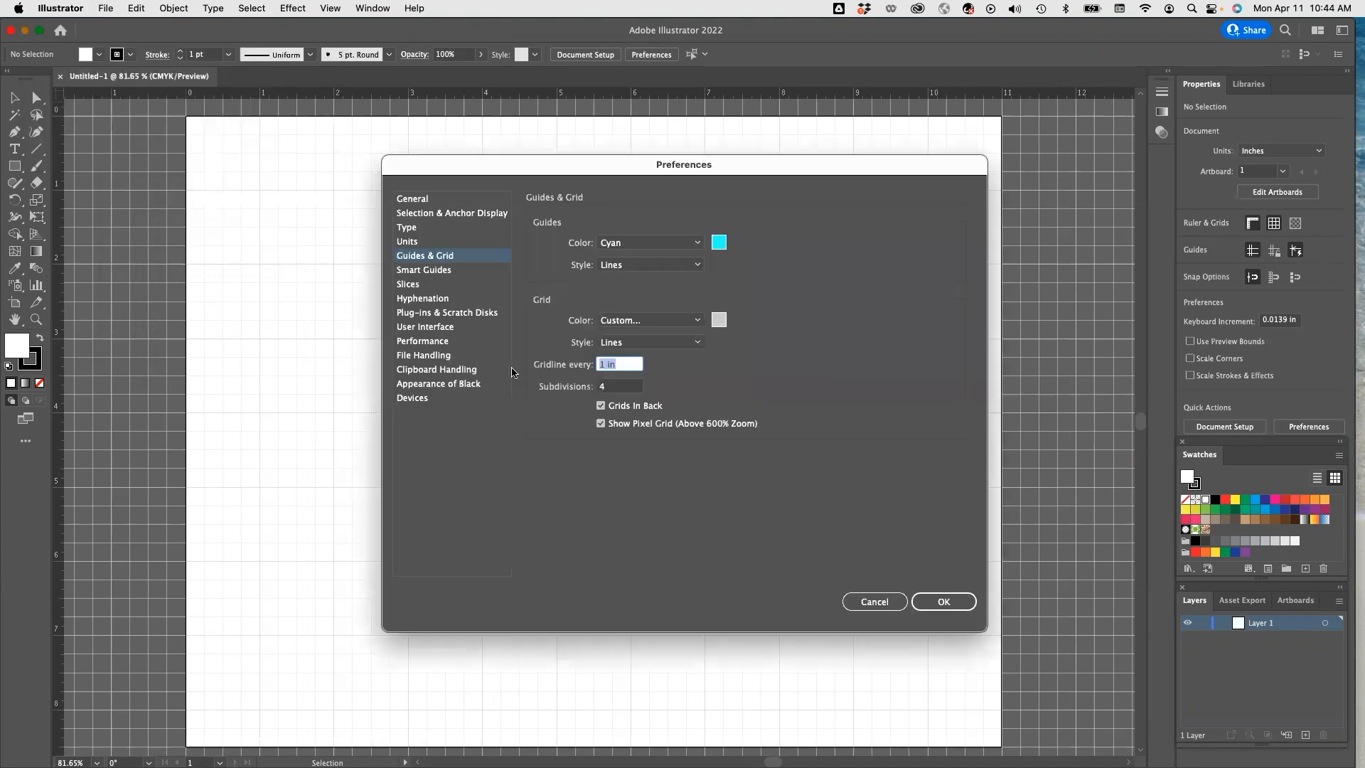
pyautogui.click(607, 387)
pyautogui.doubleClick(606, 388)
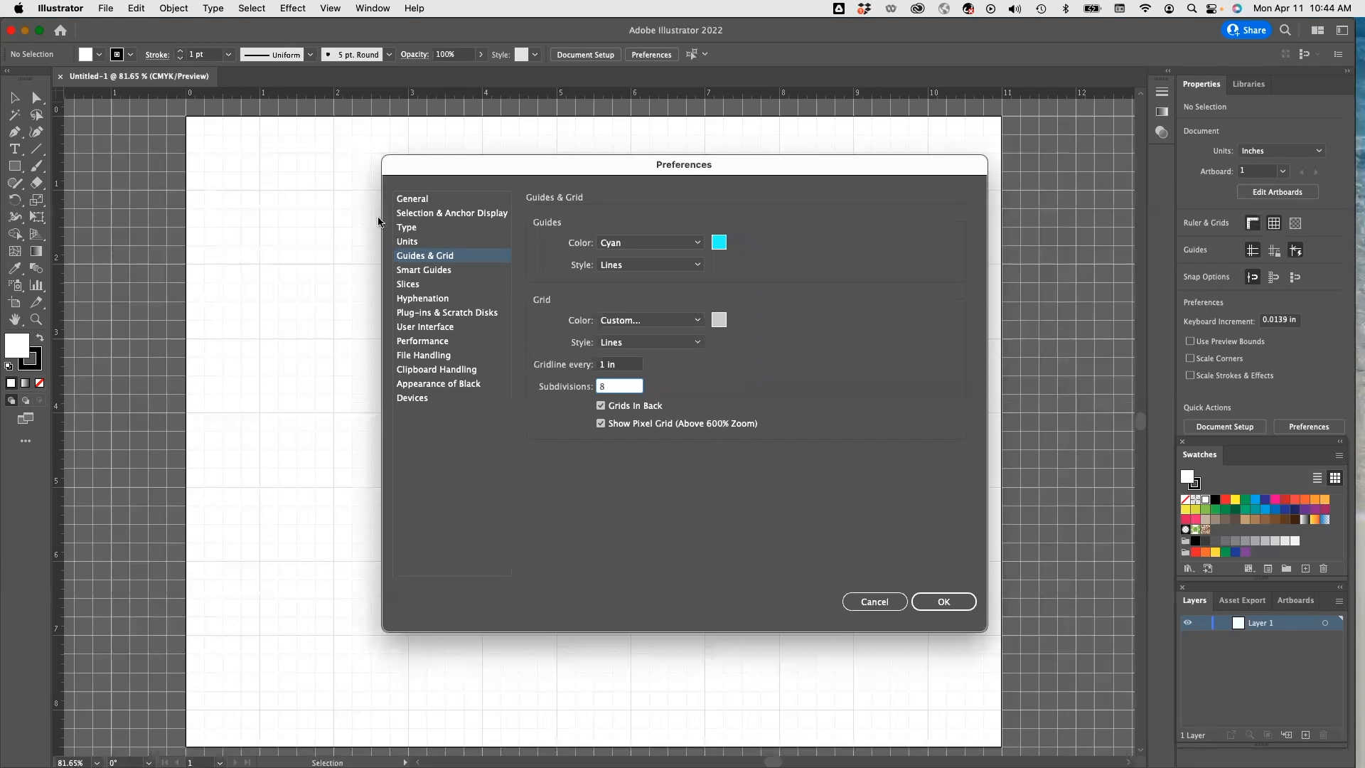
pyautogui.click(936, 601)
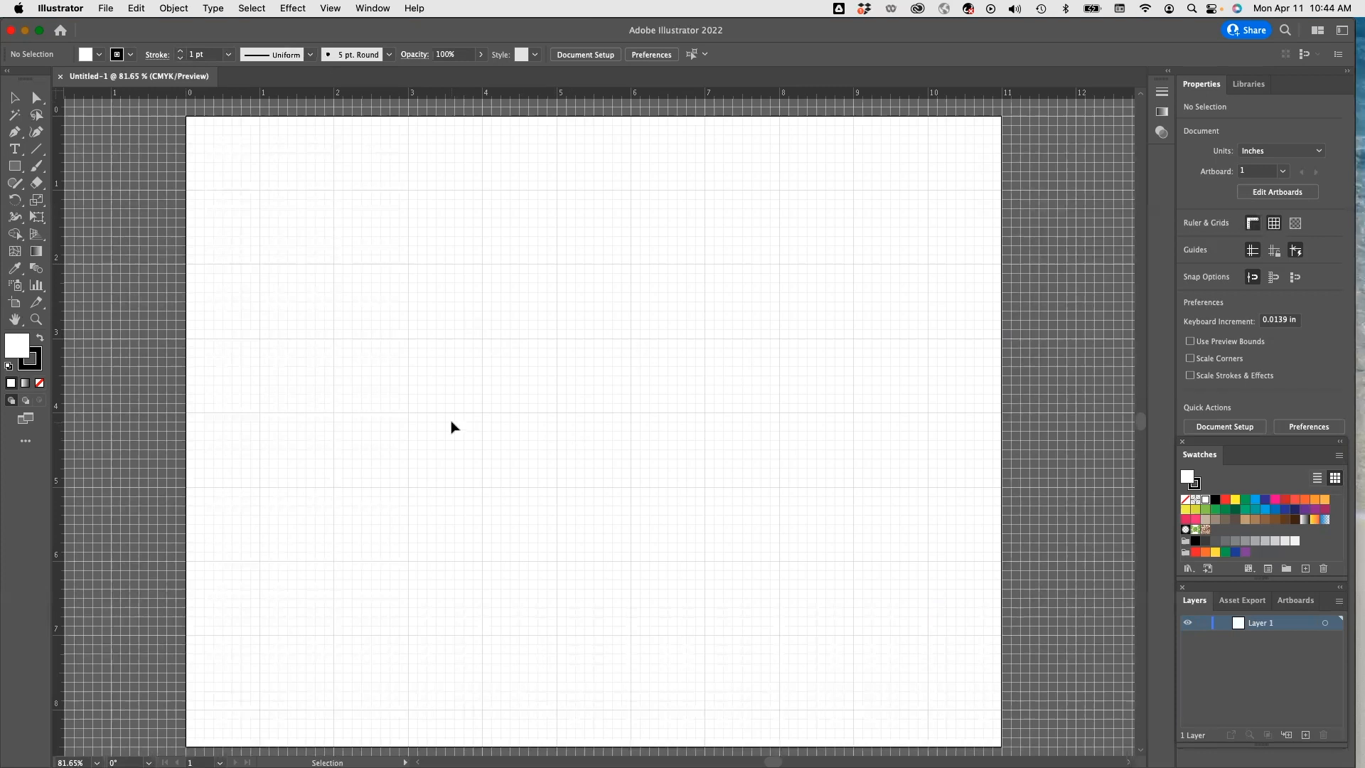
pyautogui.press('super+1')
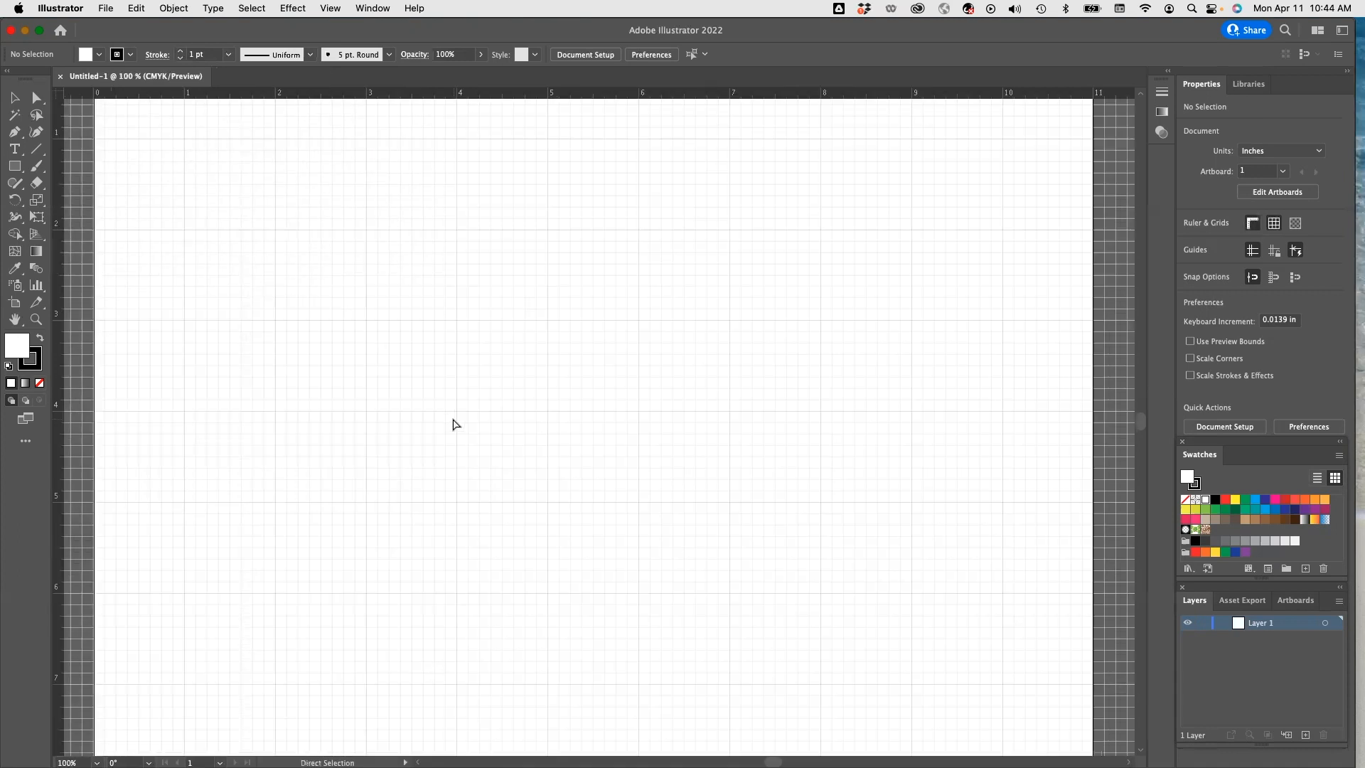
pyautogui.press('super+equal')
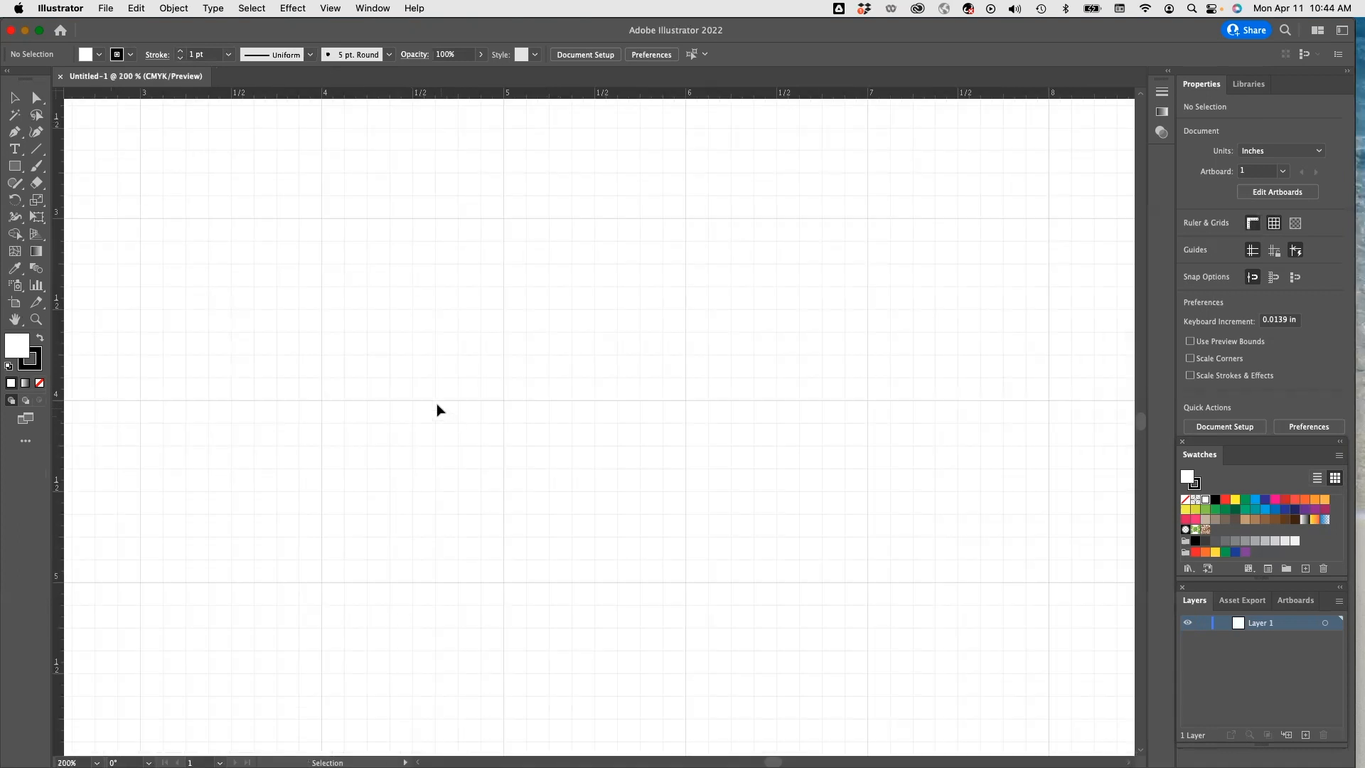
pyautogui.moveTo(311, 424); pyautogui.dragTo(755, 723)
pyautogui.moveTo(403, 326); pyautogui.dragTo(530, 482)
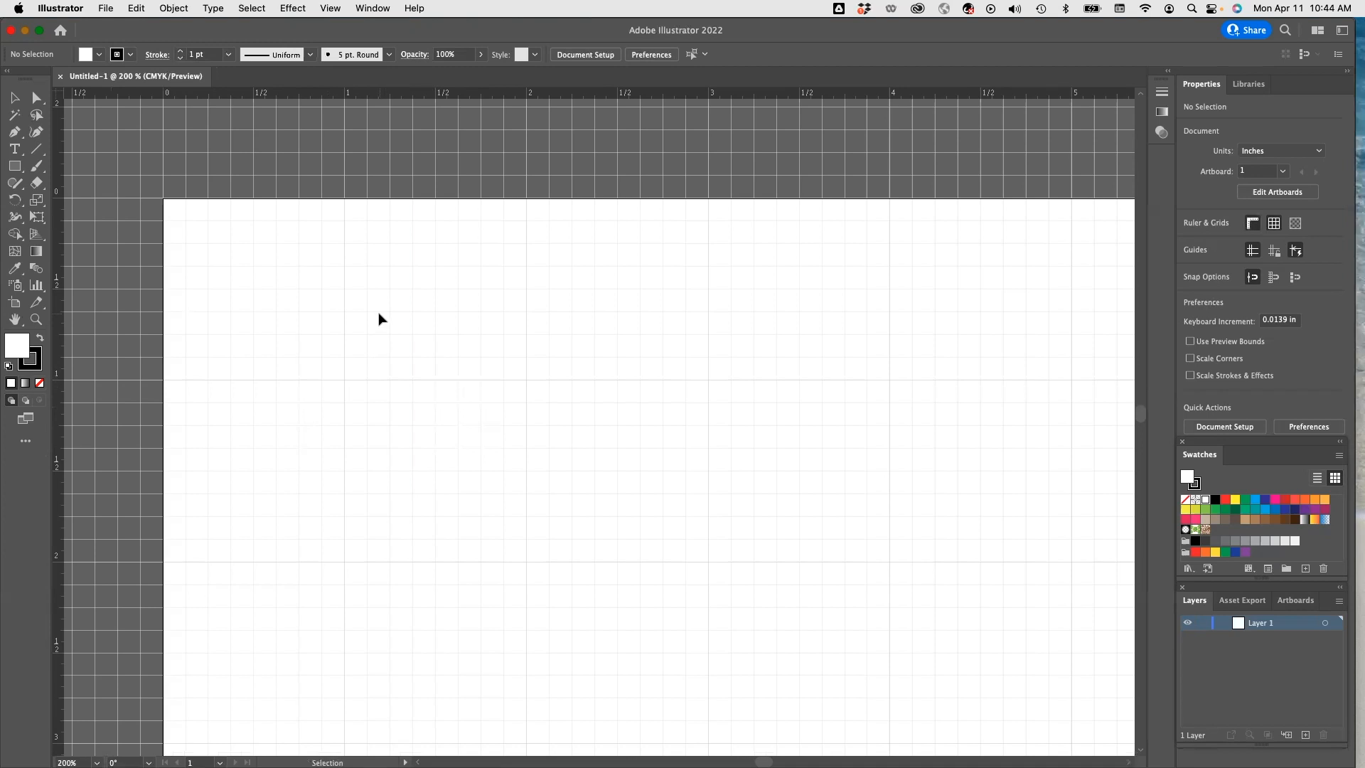
# Switch to Chrome and examine the motifs, fabric swatches and garments in the Advanced Pattern Tile on Garment example.
pyautogui.moveTo(656, 746)
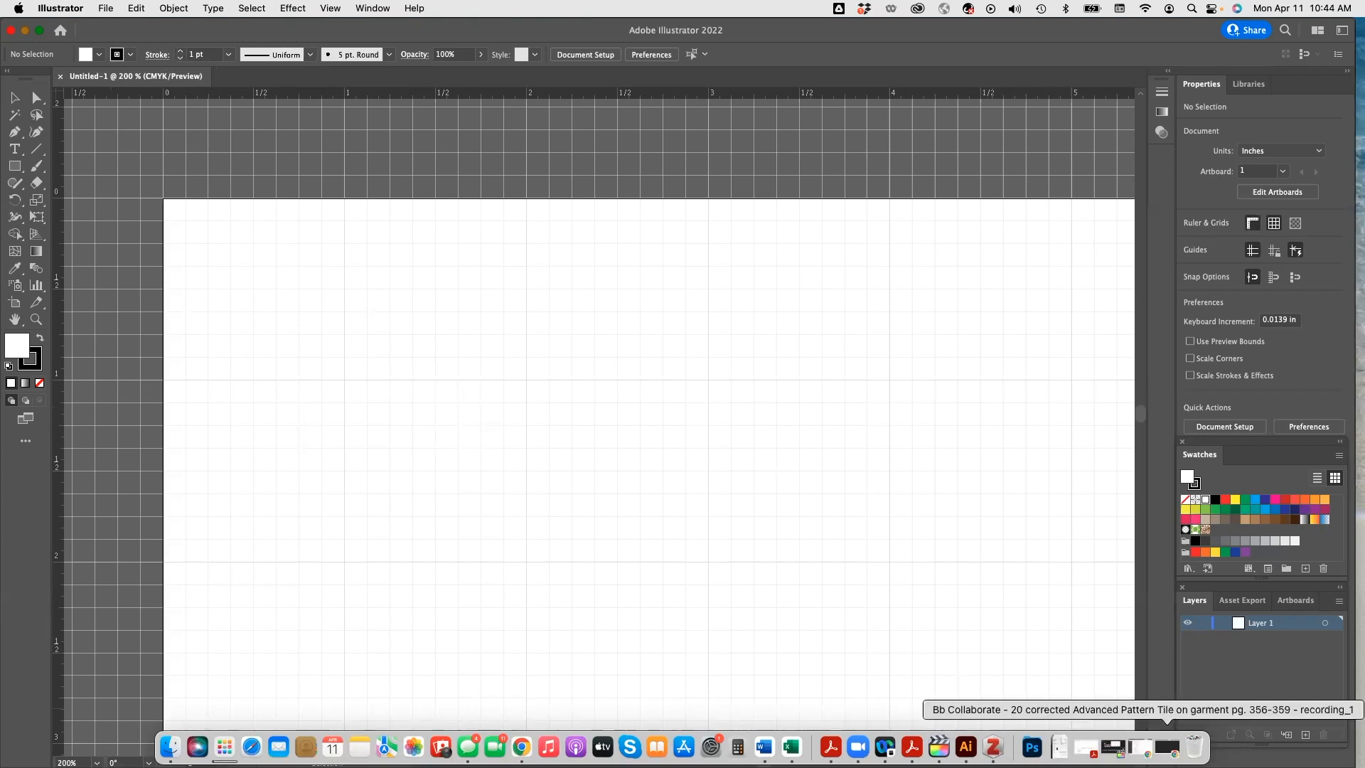
pyautogui.click(1167, 747)
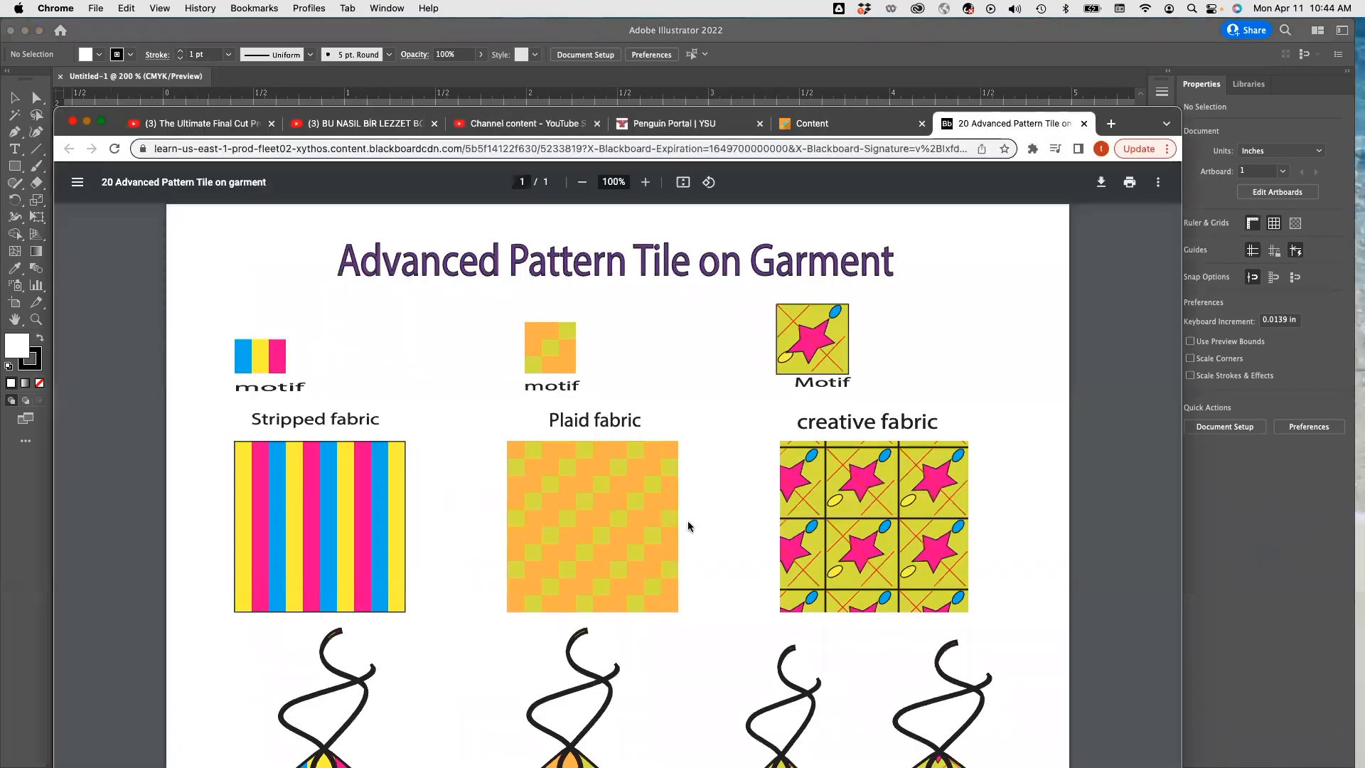
pyautogui.scroll(-1, 688, 526)
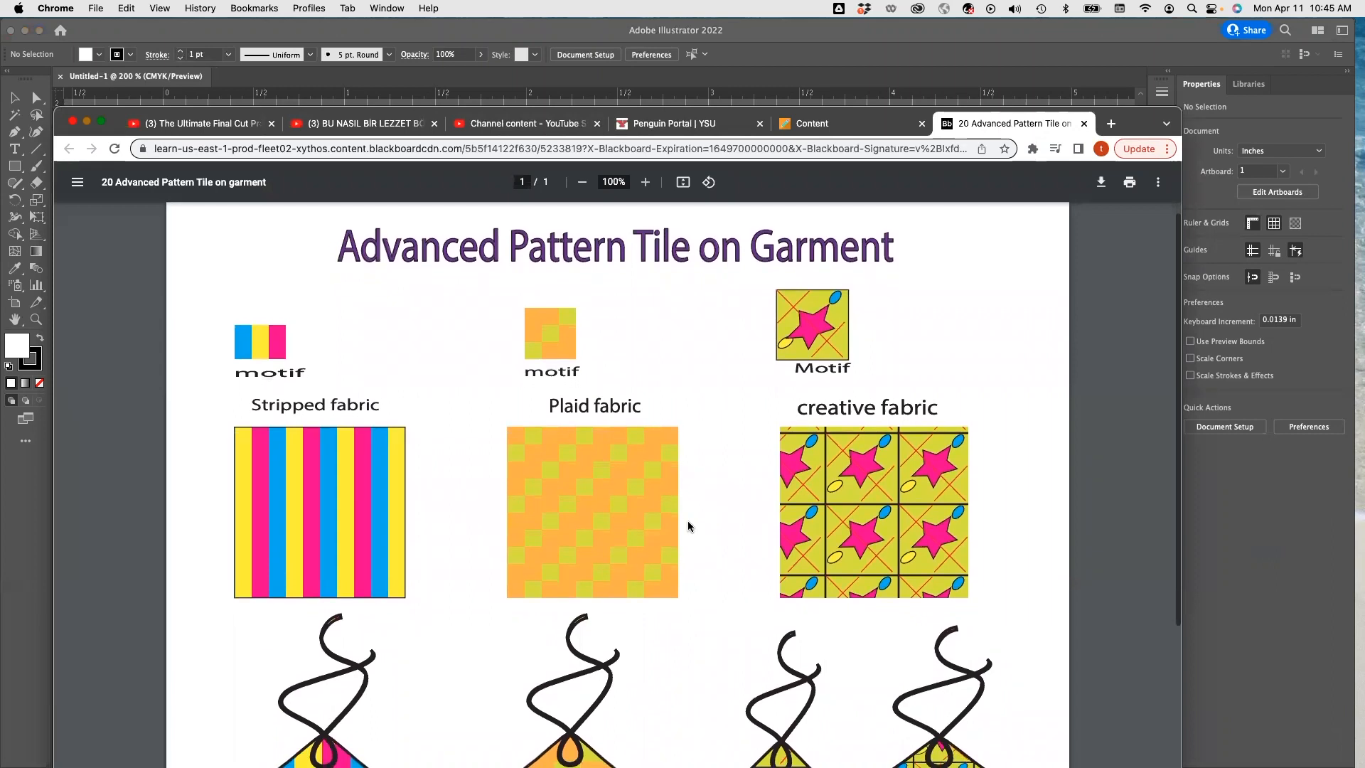
pyautogui.scroll(-5, 688, 526)
pyautogui.scroll(5, 661, 497)
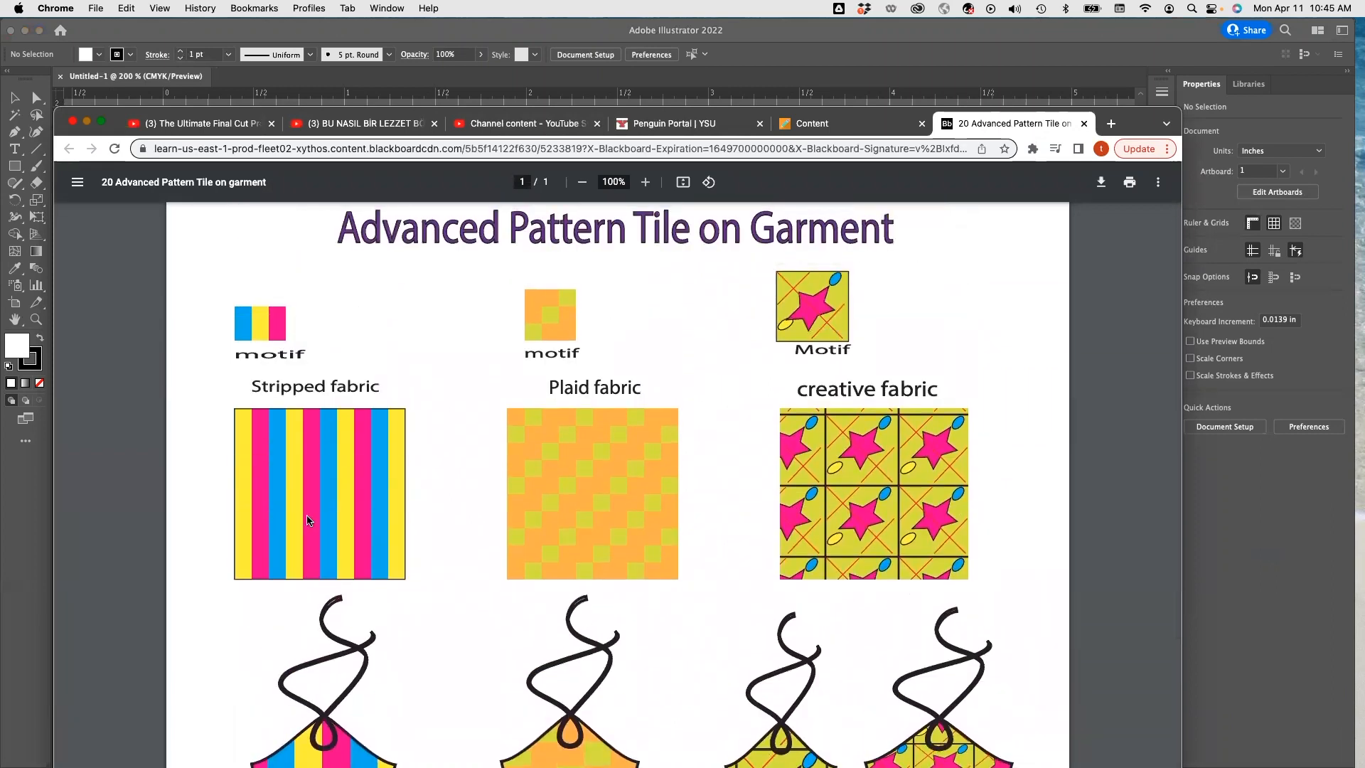
pyautogui.scroll(-5, 825, 503)
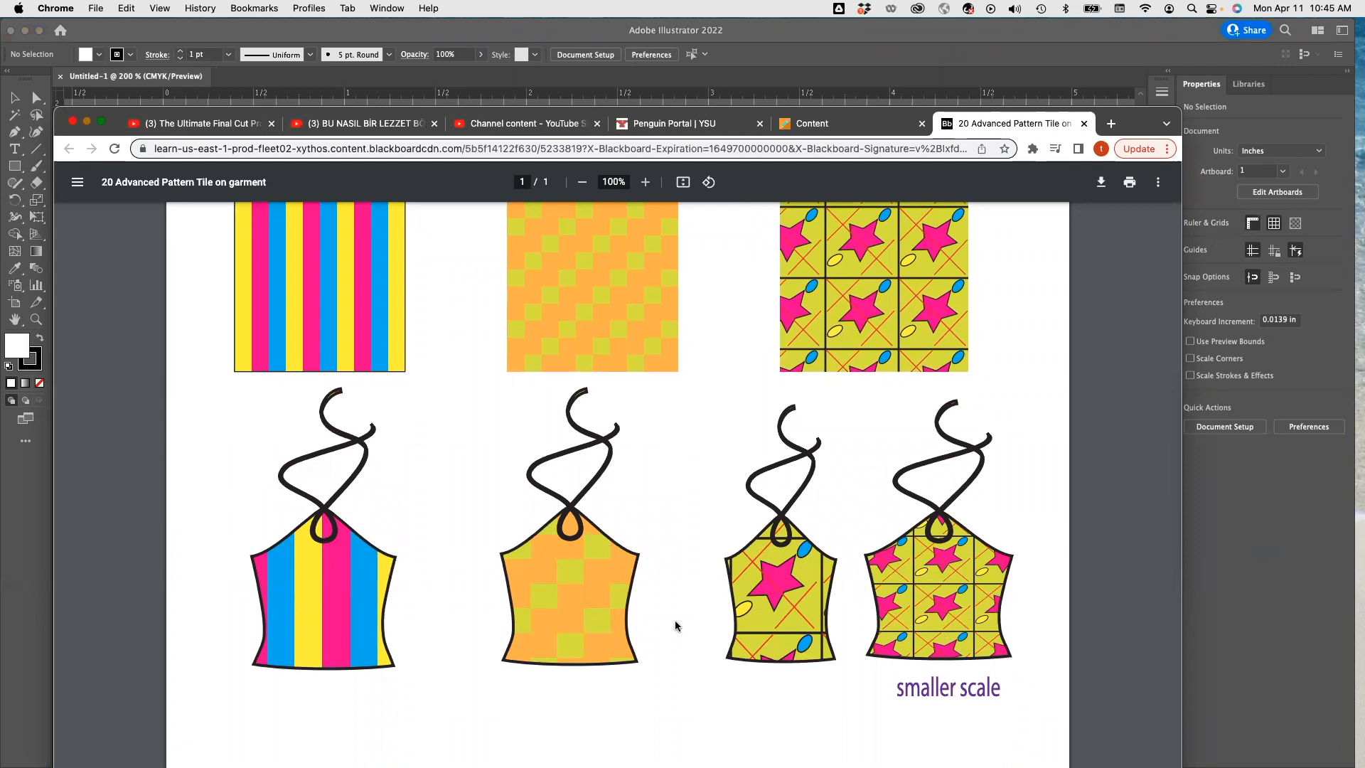
pyautogui.scroll(5, 690, 619)
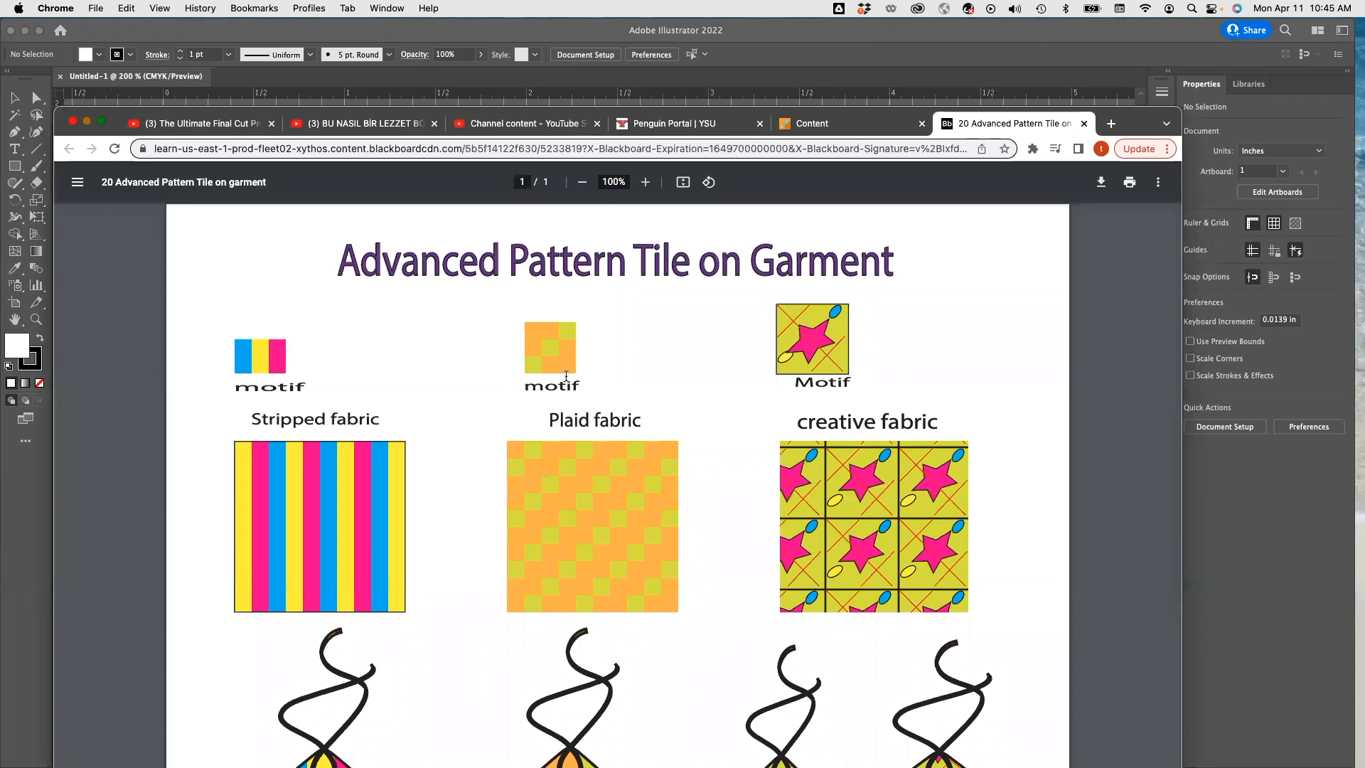
pyautogui.scroll(-5, 809, 456)
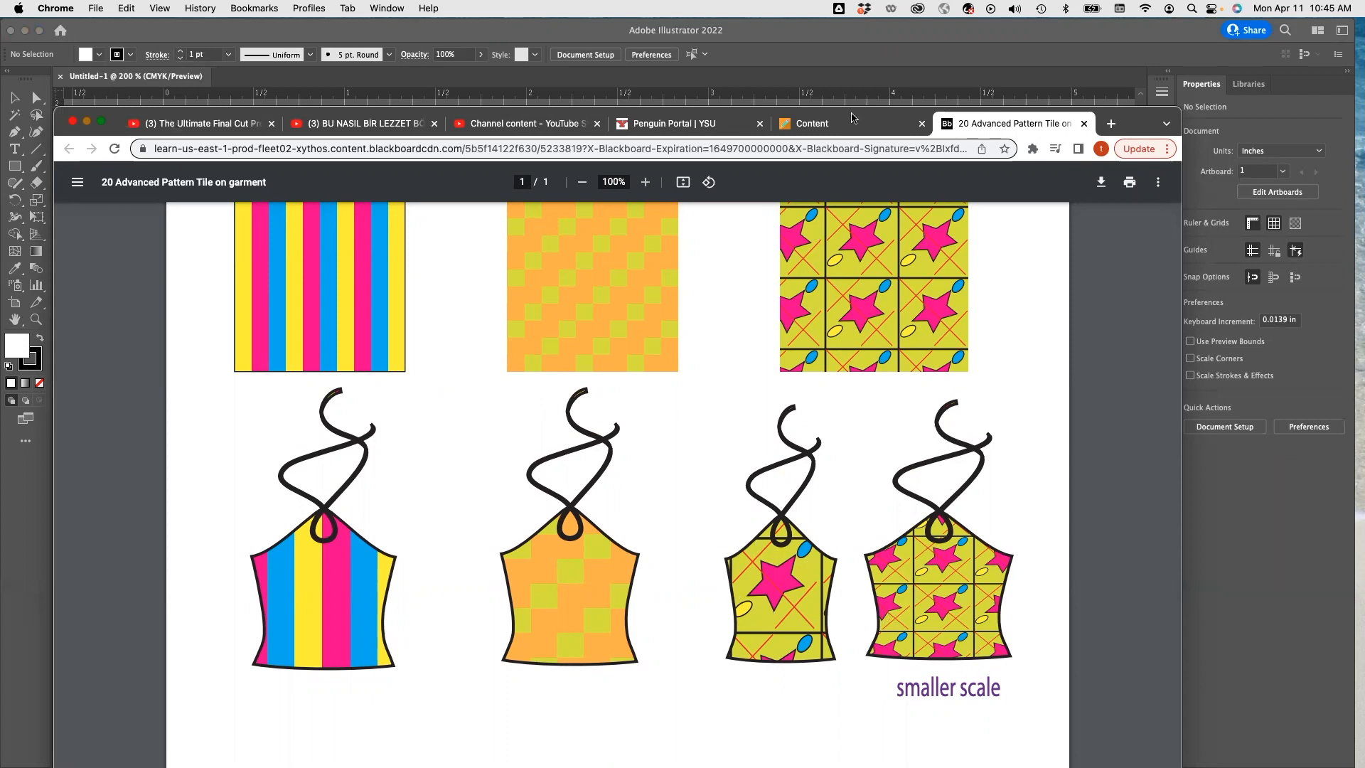
pyautogui.click(837, 130)
pyautogui.press('super+m')
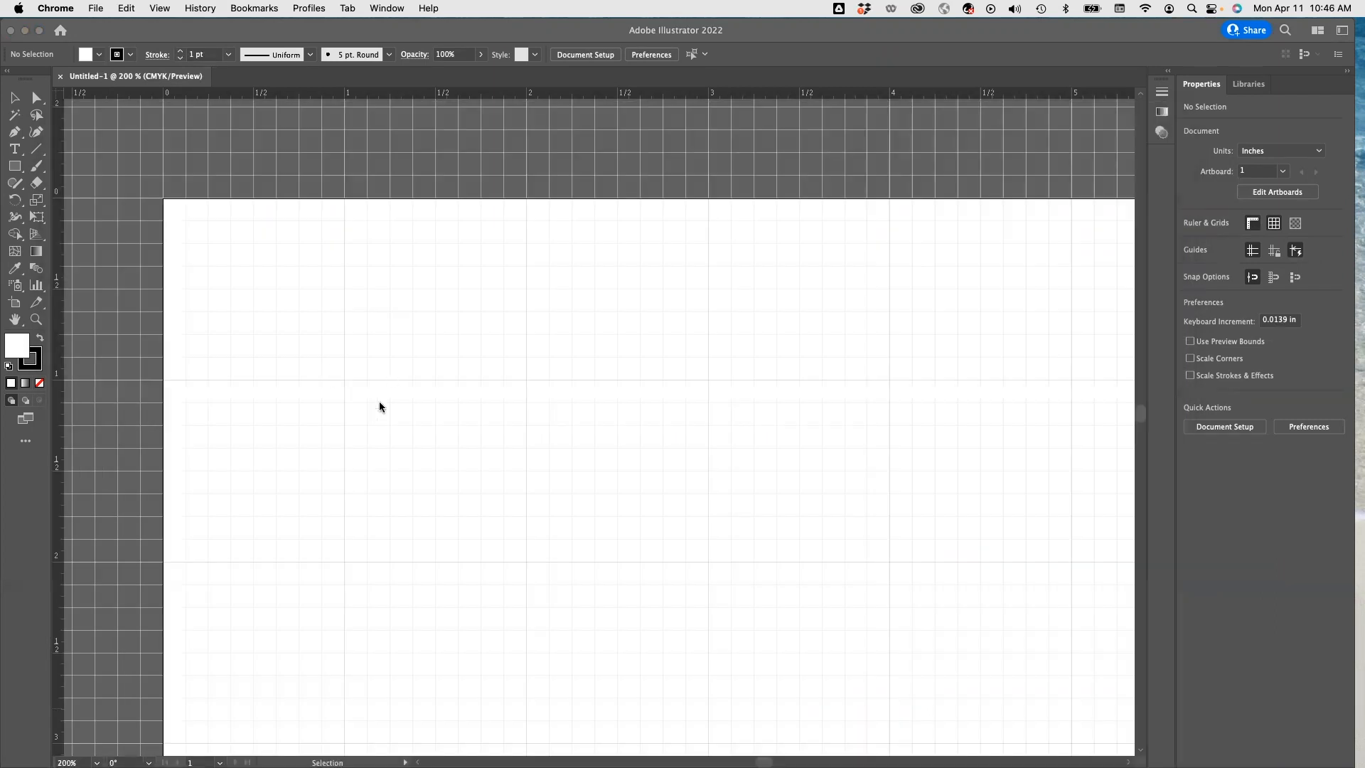
# Return to Illustrator, add the text "Motif" in 12 pt Myriad Pro and place it near the artboard's left edge, about 1 in down.
pyautogui.click(10, 102)
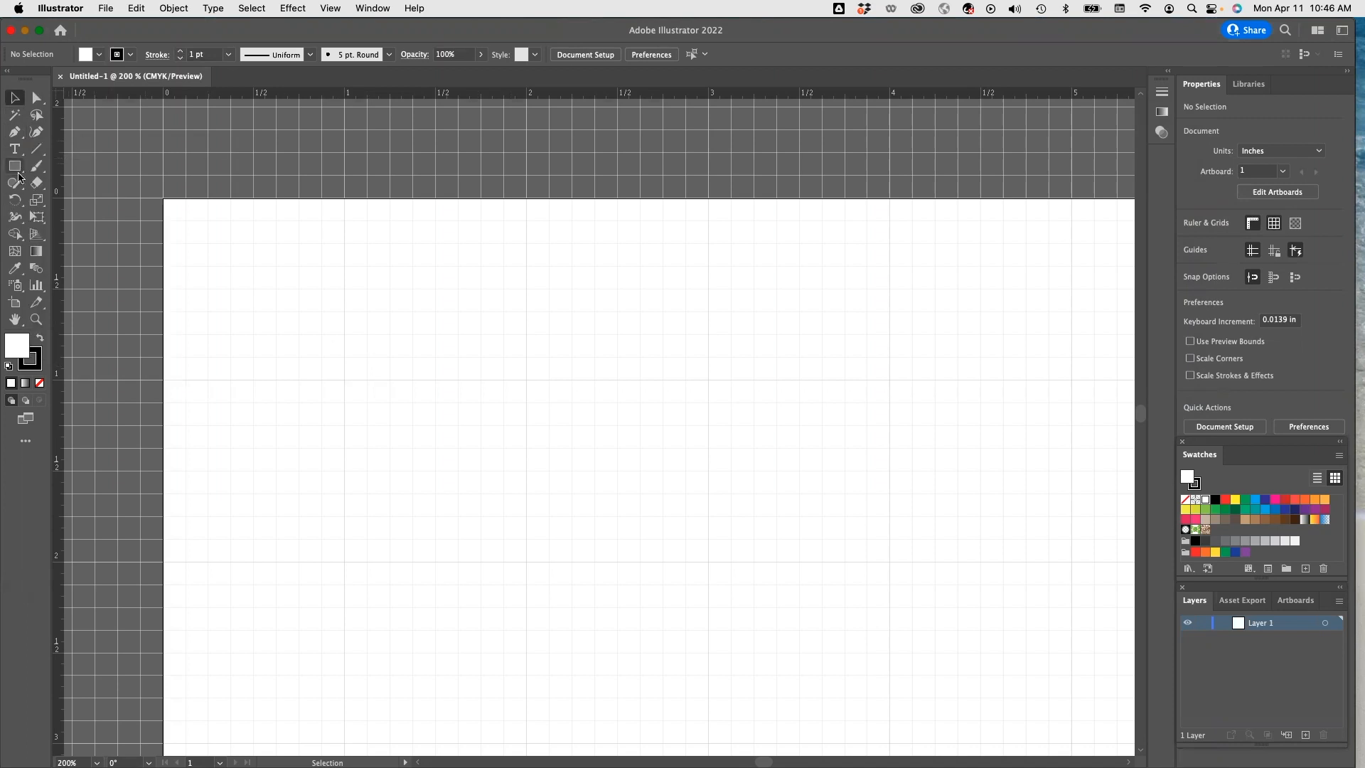
pyautogui.click(14, 149)
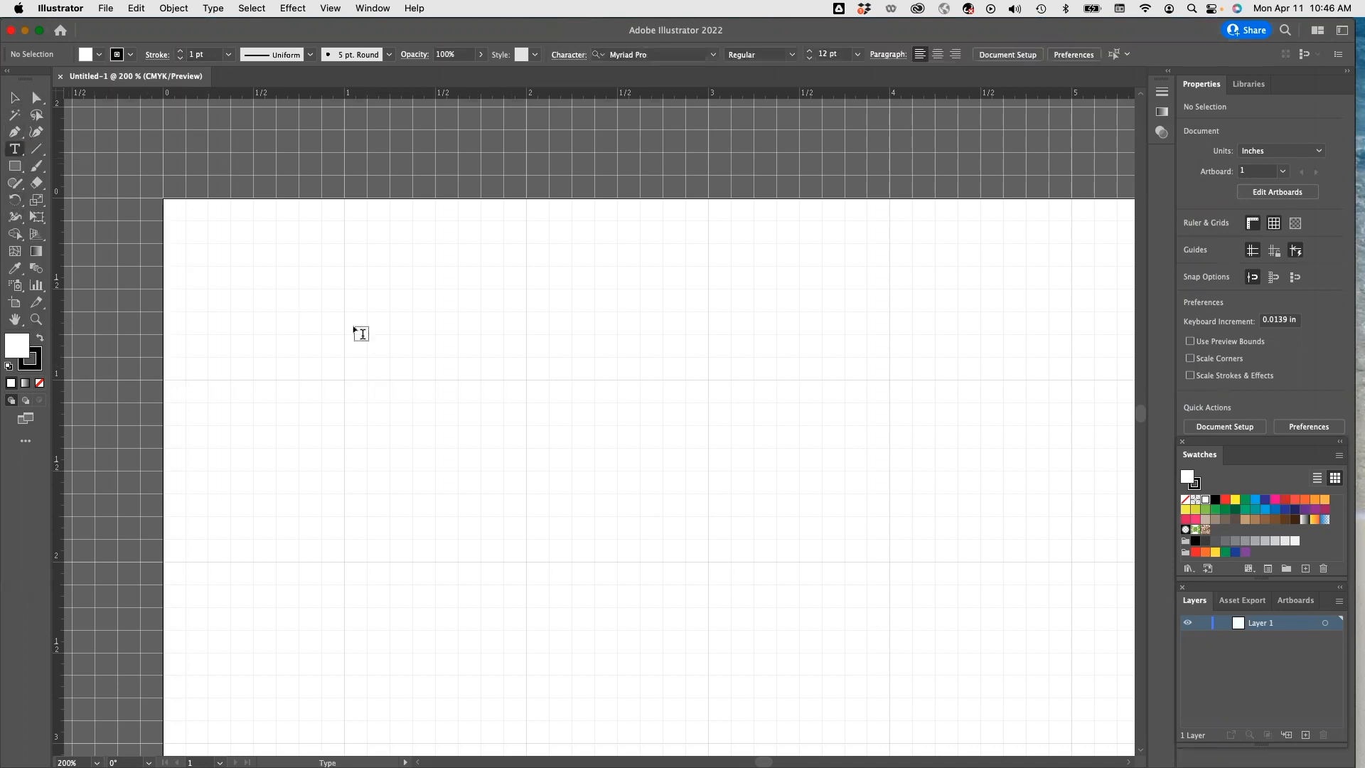
pyautogui.click(350, 324)
pyautogui.write('Motif')
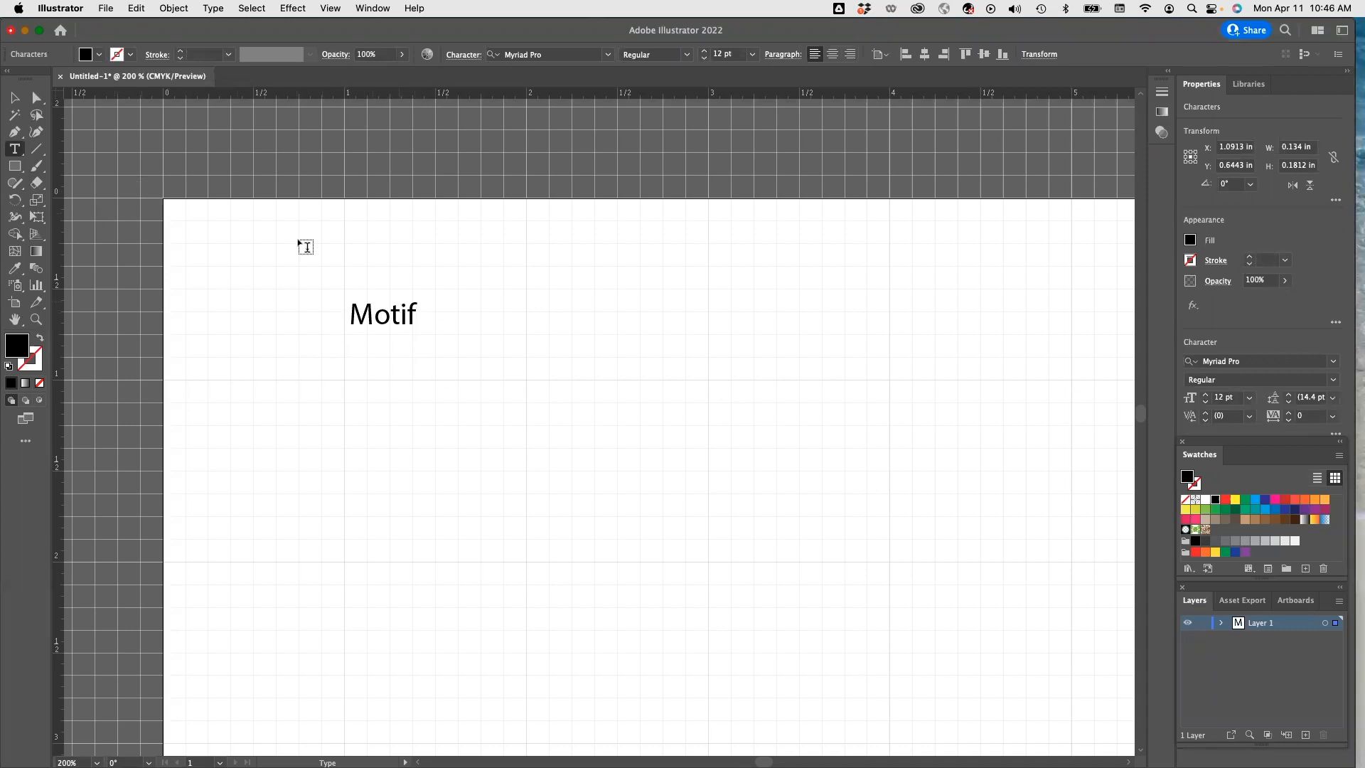
pyautogui.press('Escape')
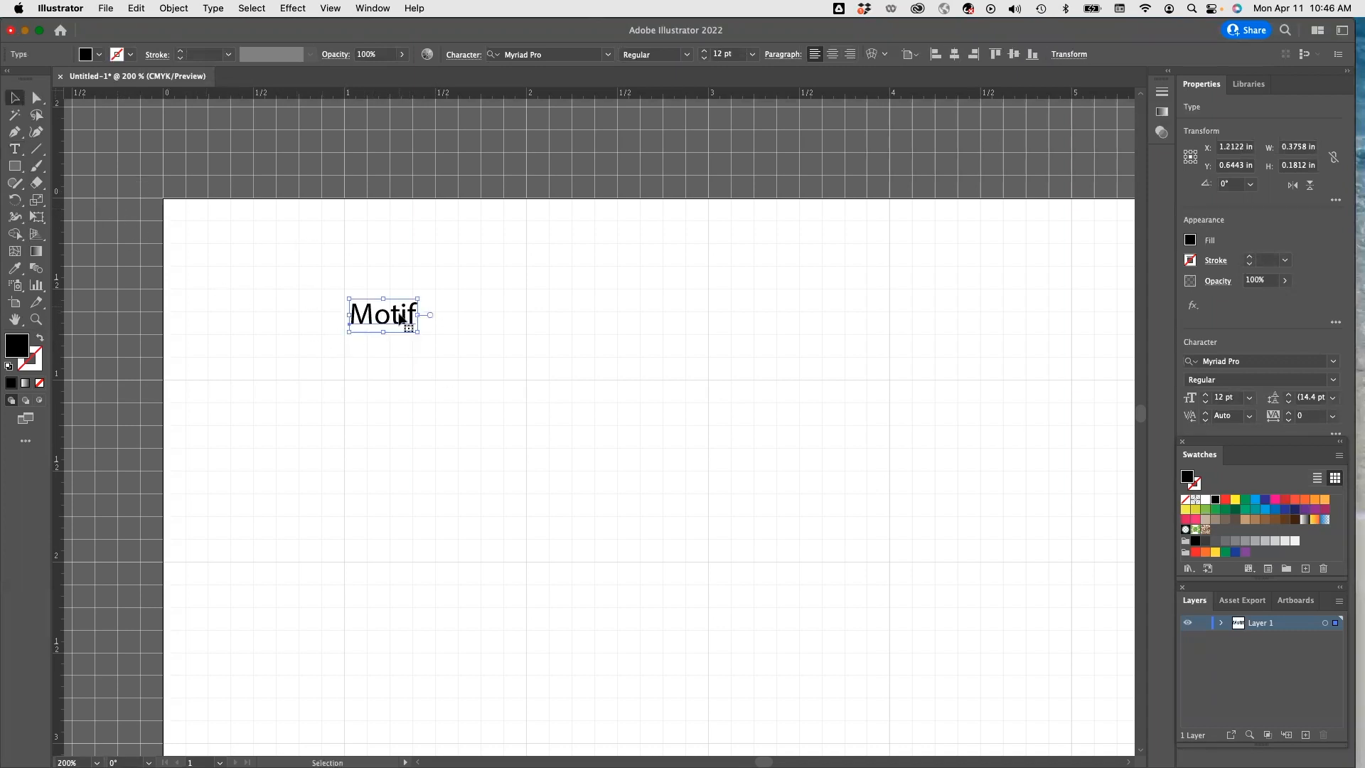
pyautogui.moveTo(387, 318); pyautogui.dragTo(227, 374)
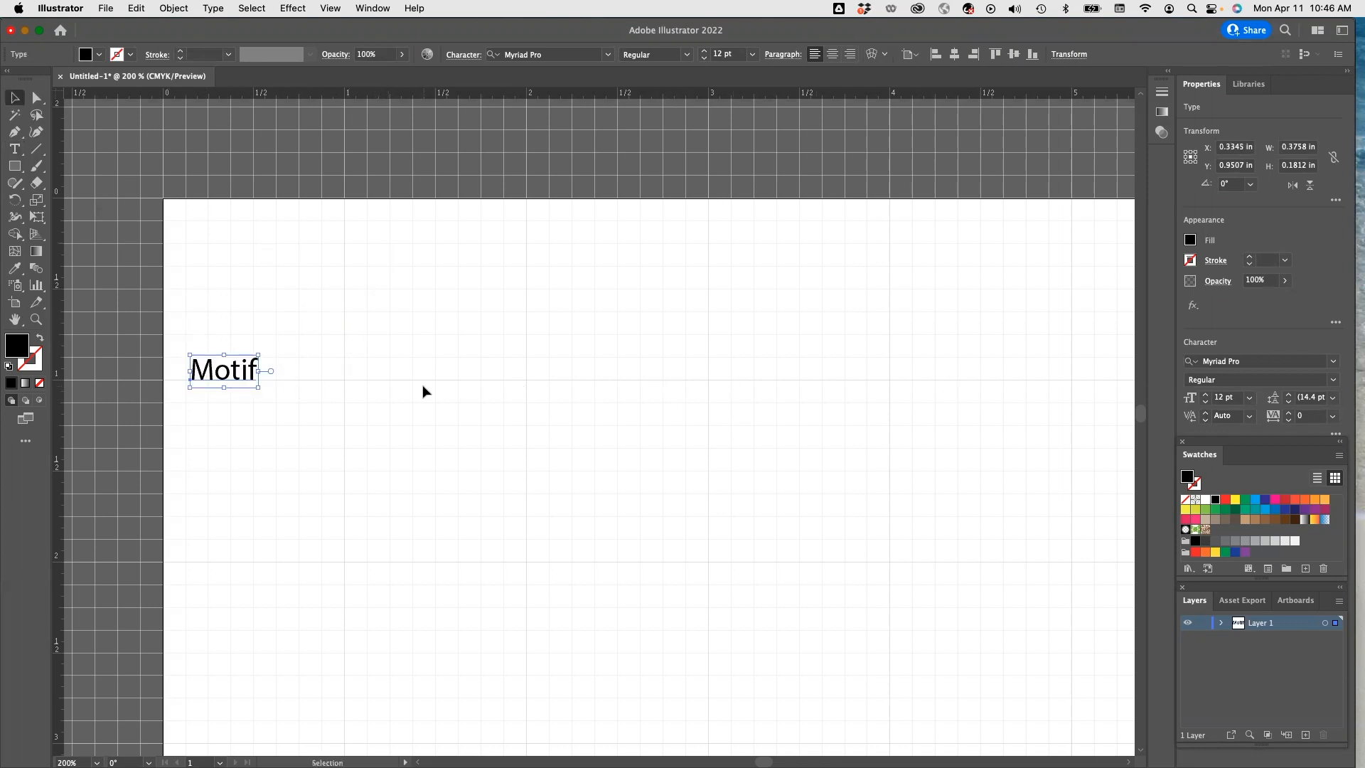
# Change the fill of the "Motif" text to purple and leave its stroke at none, with the Pen tool active.
pyautogui.click(14, 131)
pyautogui.click(99, 54)
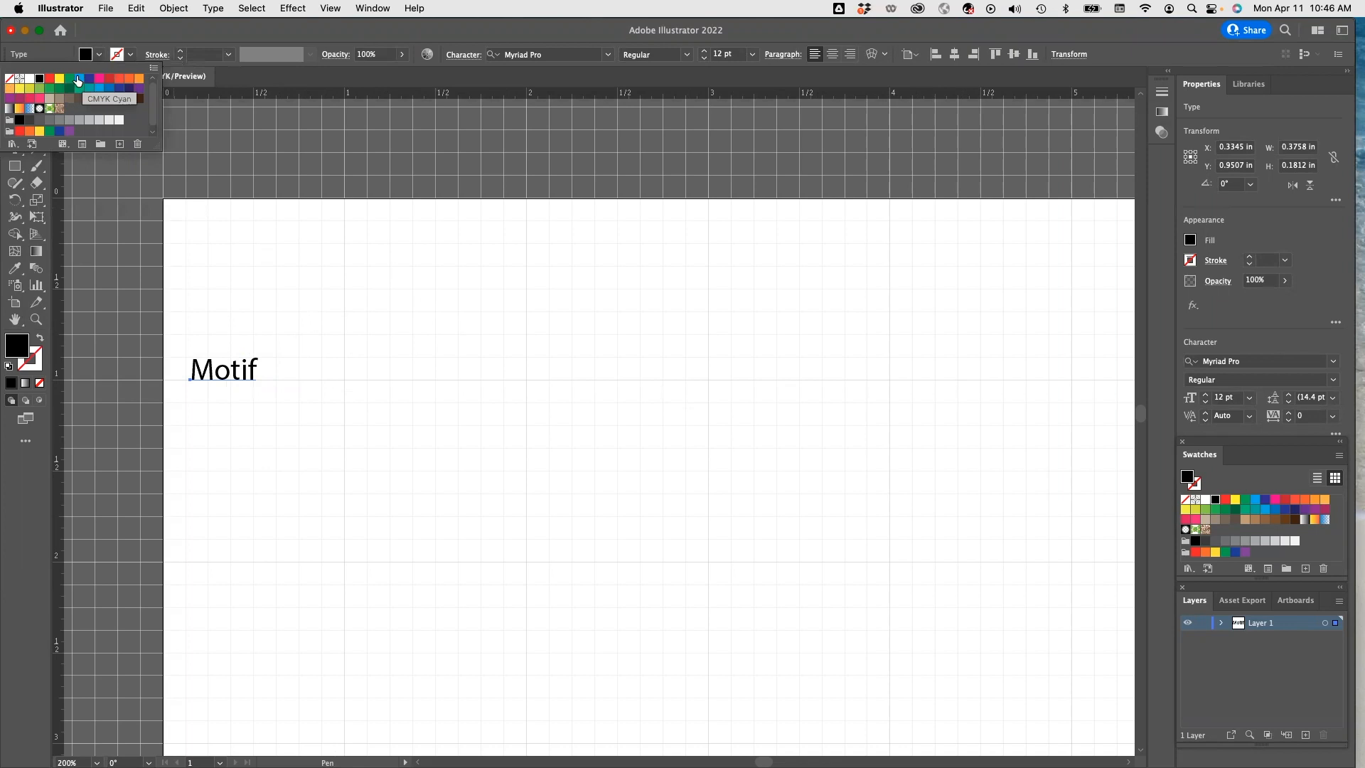
pyautogui.click(16, 99)
pyautogui.click(131, 56)
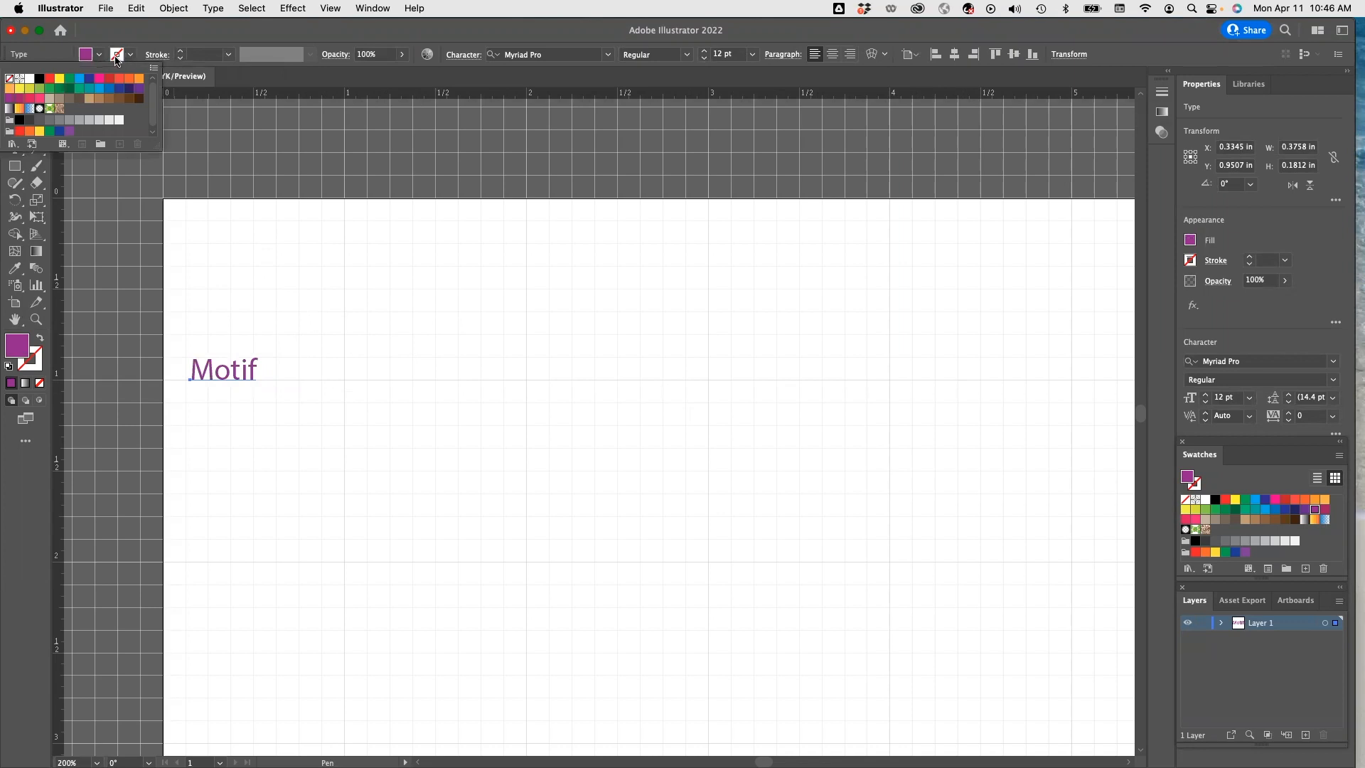
pyautogui.click(345, 380)
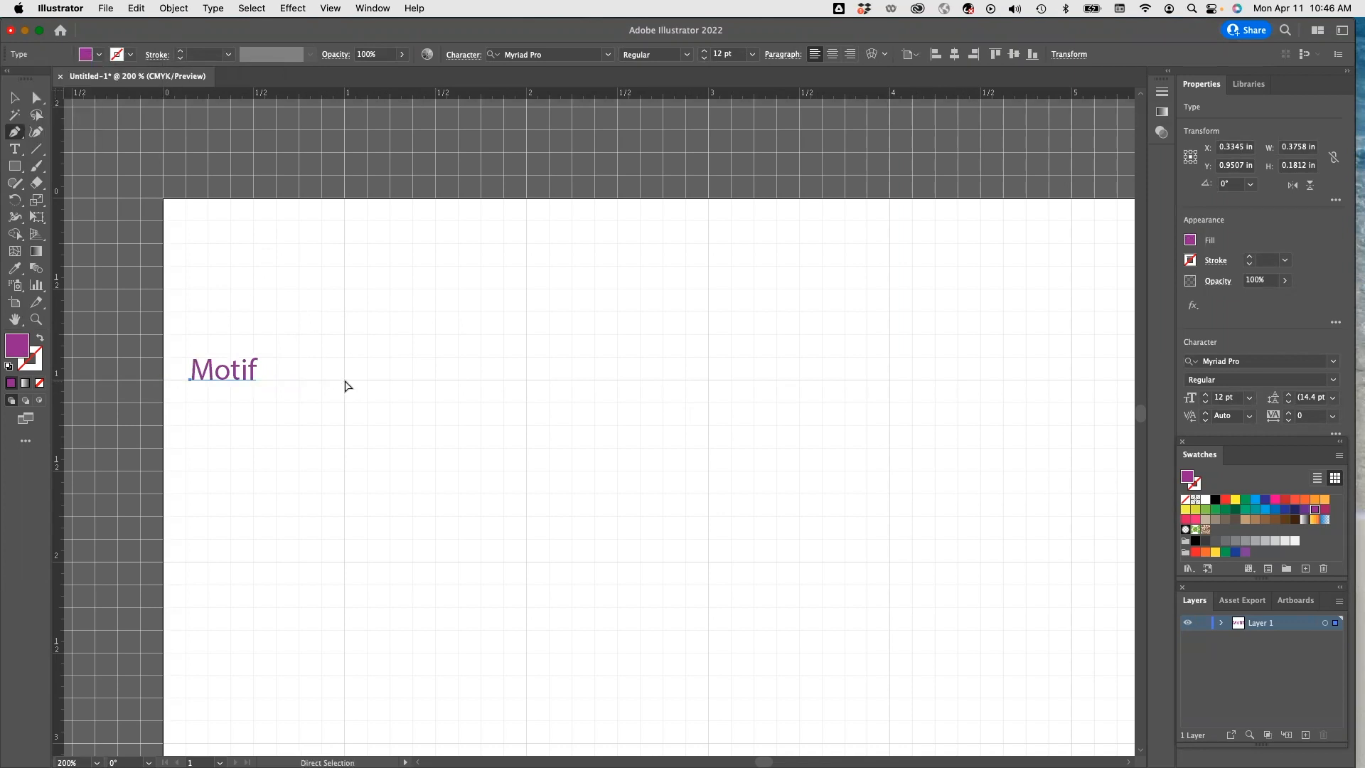
# Turn on Snap to Grid for the document.
pyautogui.press('super+equal')
pyautogui.moveTo(623, 398); pyautogui.dragTo(329, 344)
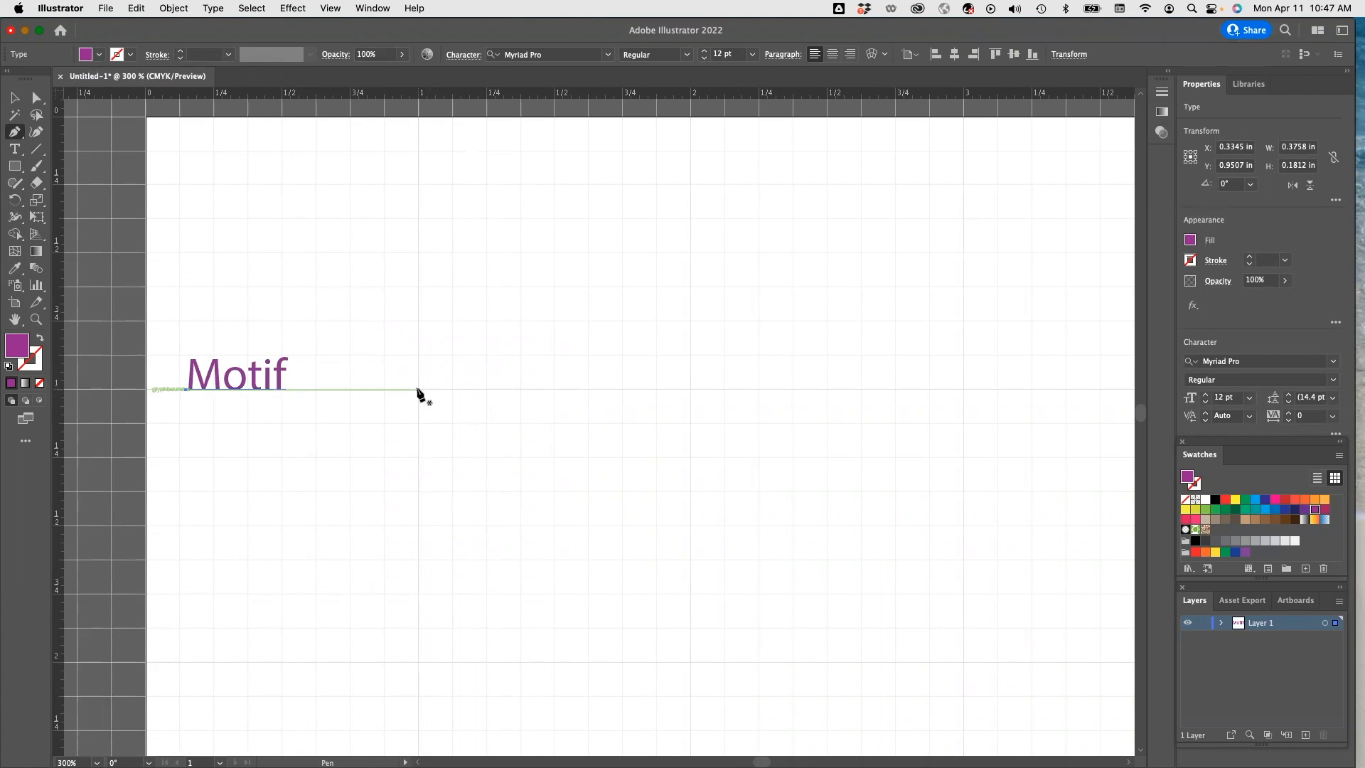
pyautogui.click(370, 8)
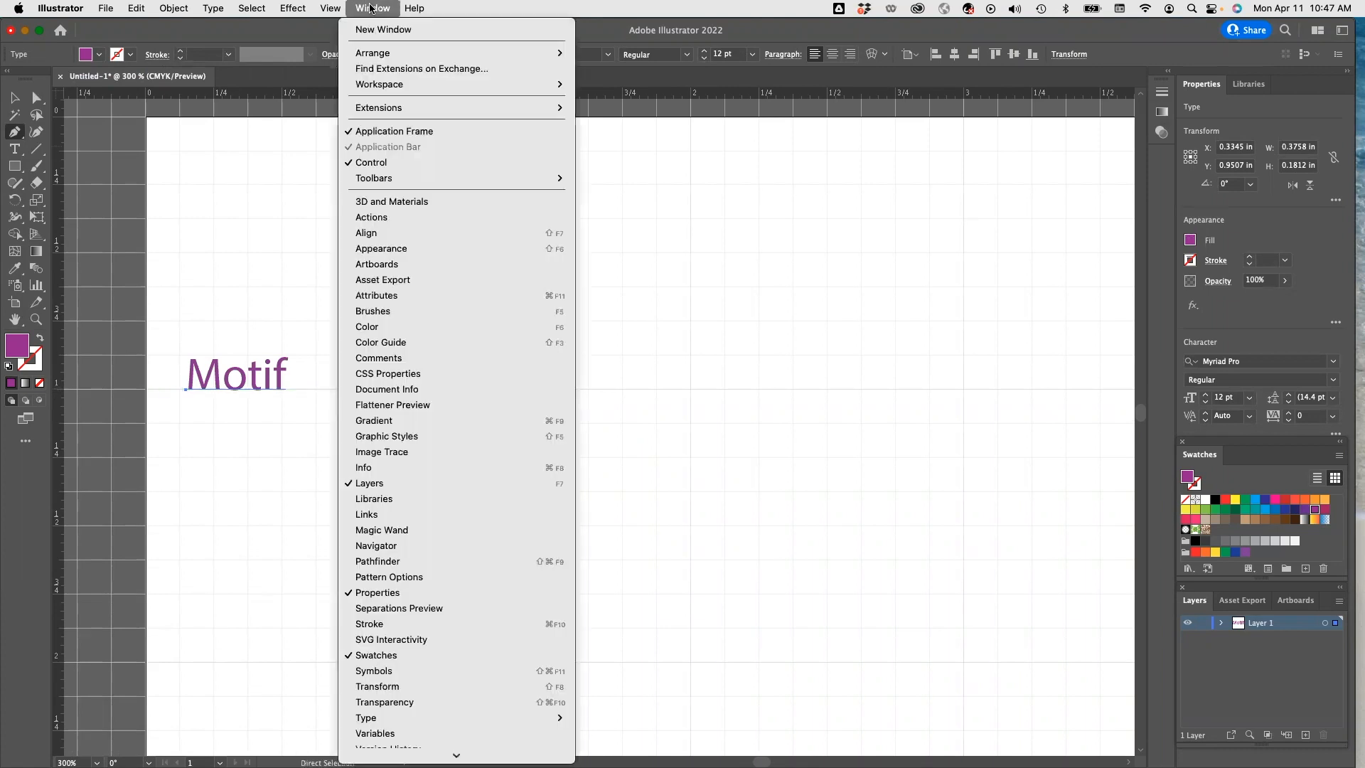
pyautogui.moveTo(327, 8)
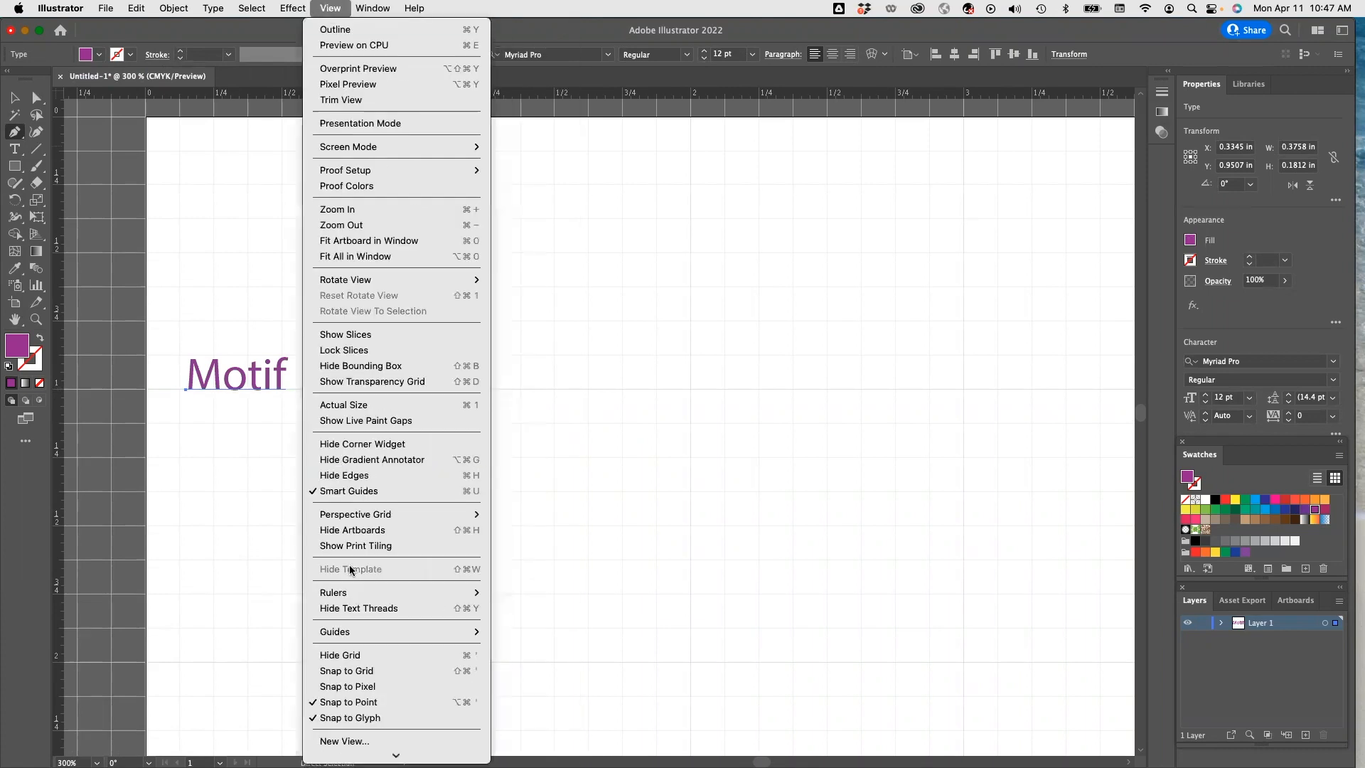
pyautogui.click(352, 672)
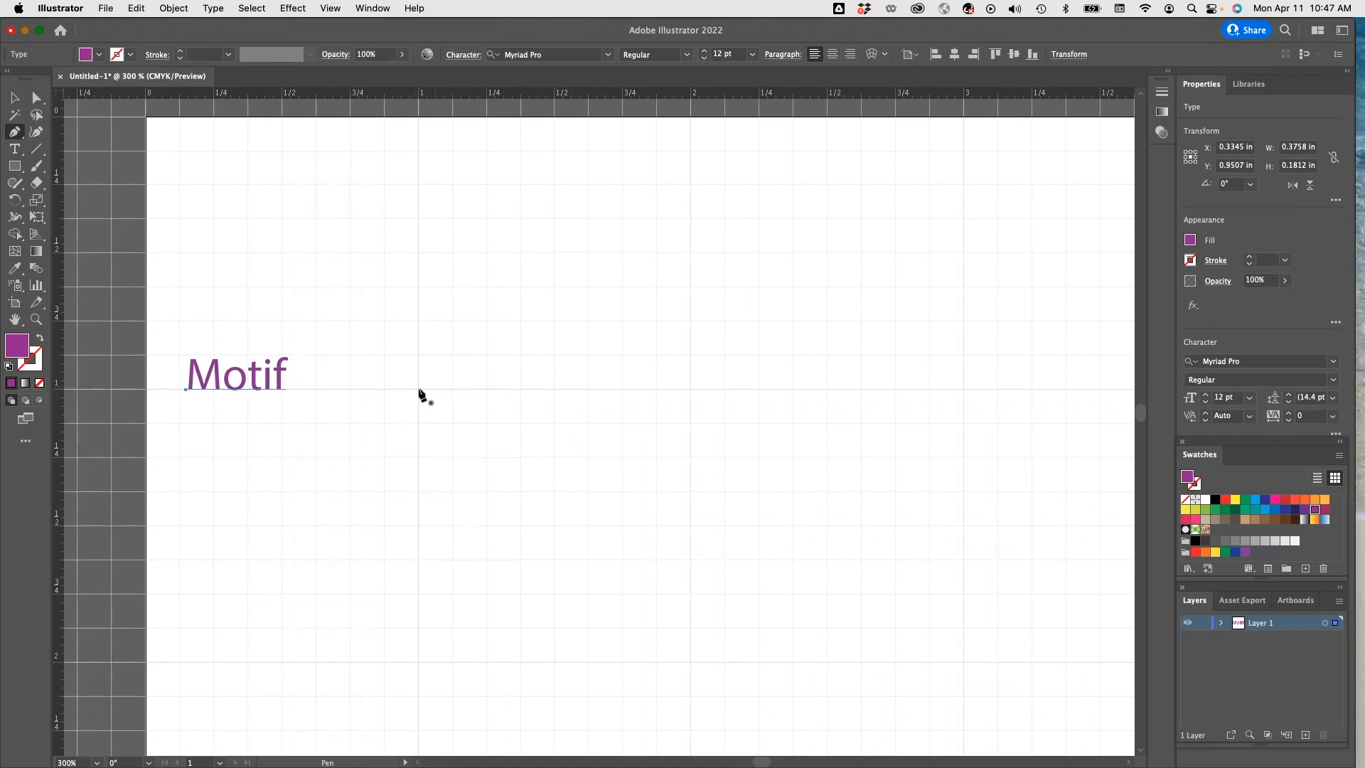
# Draw a purple rectangle 0.125 in wide and 0.375 in high with its top-left corner at 1 in across and 1 in down, and deselect it.
pyautogui.press('m')
pyautogui.moveTo(418, 389); pyautogui.dragTo(439, 482)
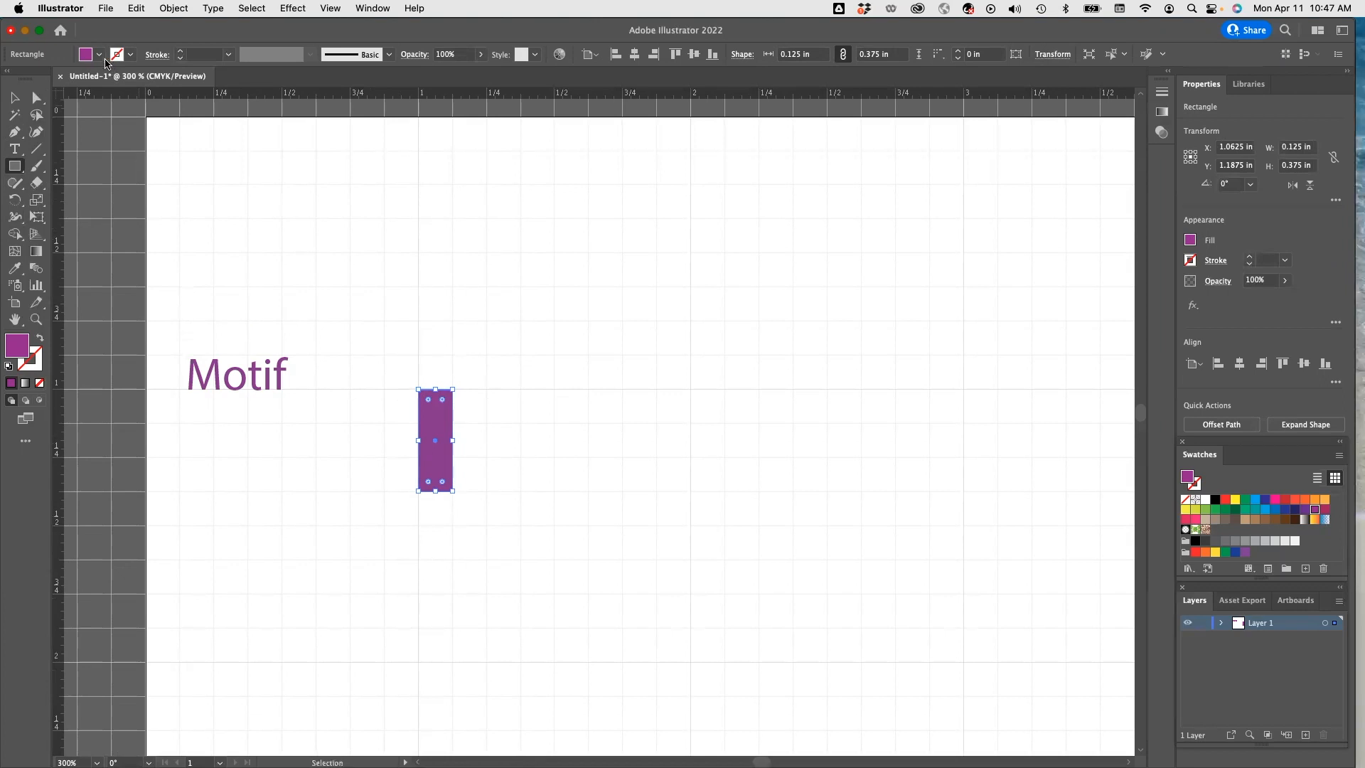
pyautogui.press('v')
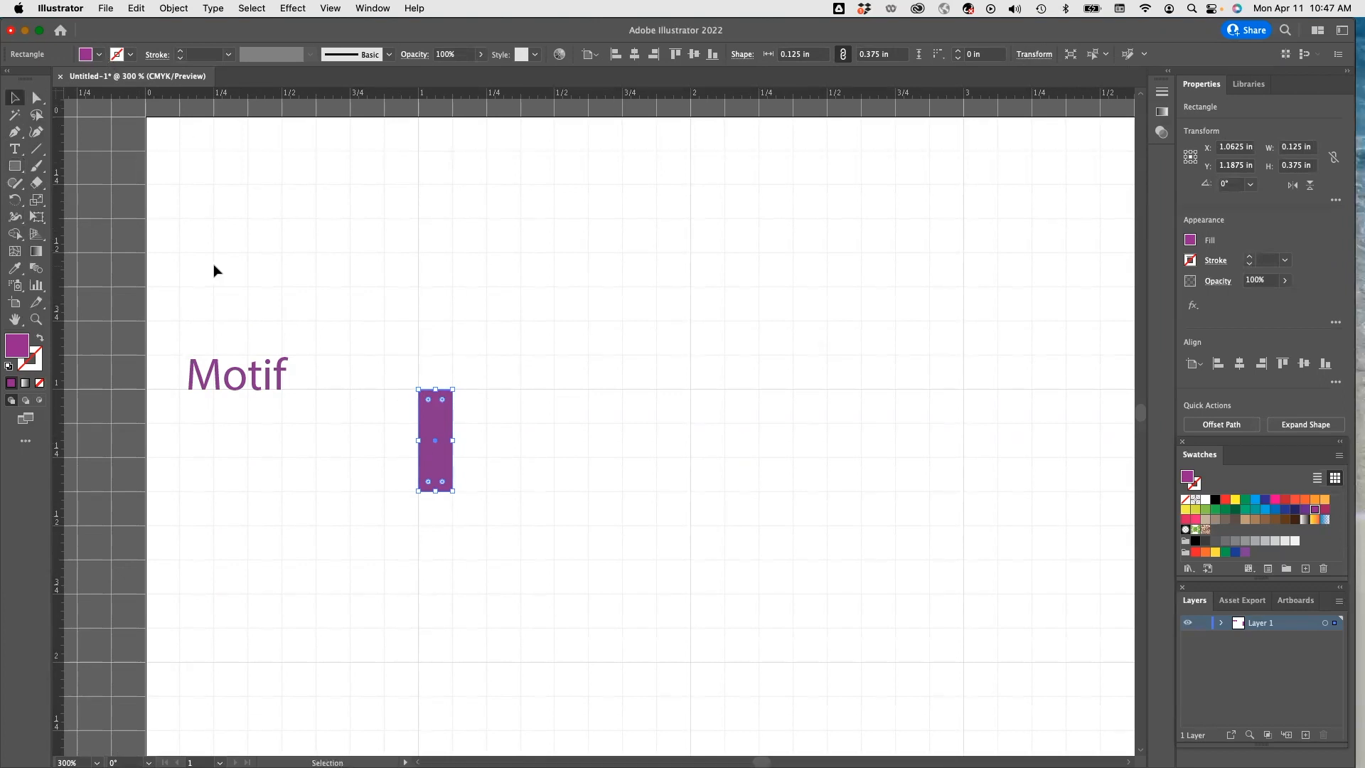
pyautogui.click(214, 270)
# Draw a yellow-green 0.125 by 0.375 in rectangle without stroke, directly against the purple rectangle's right side.
pyautogui.click(15, 167)
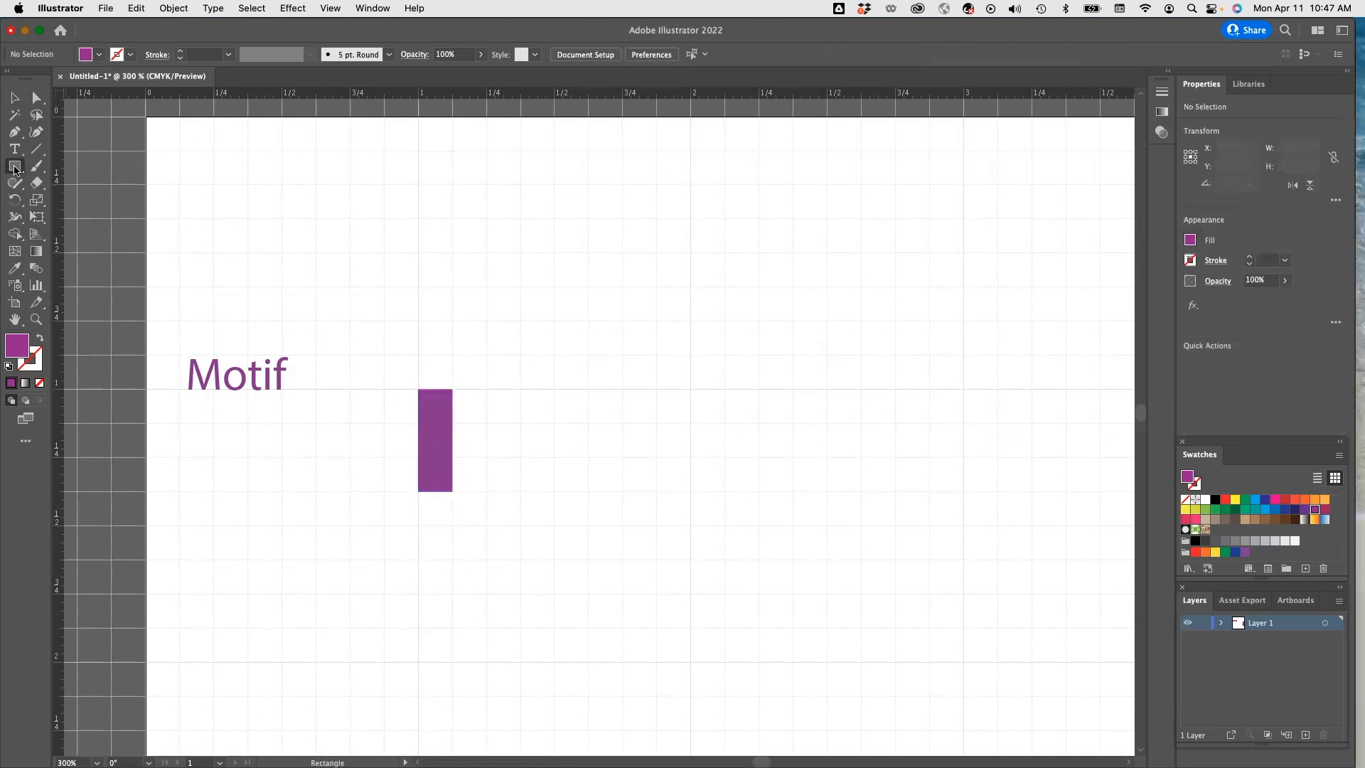
pyautogui.click(98, 56)
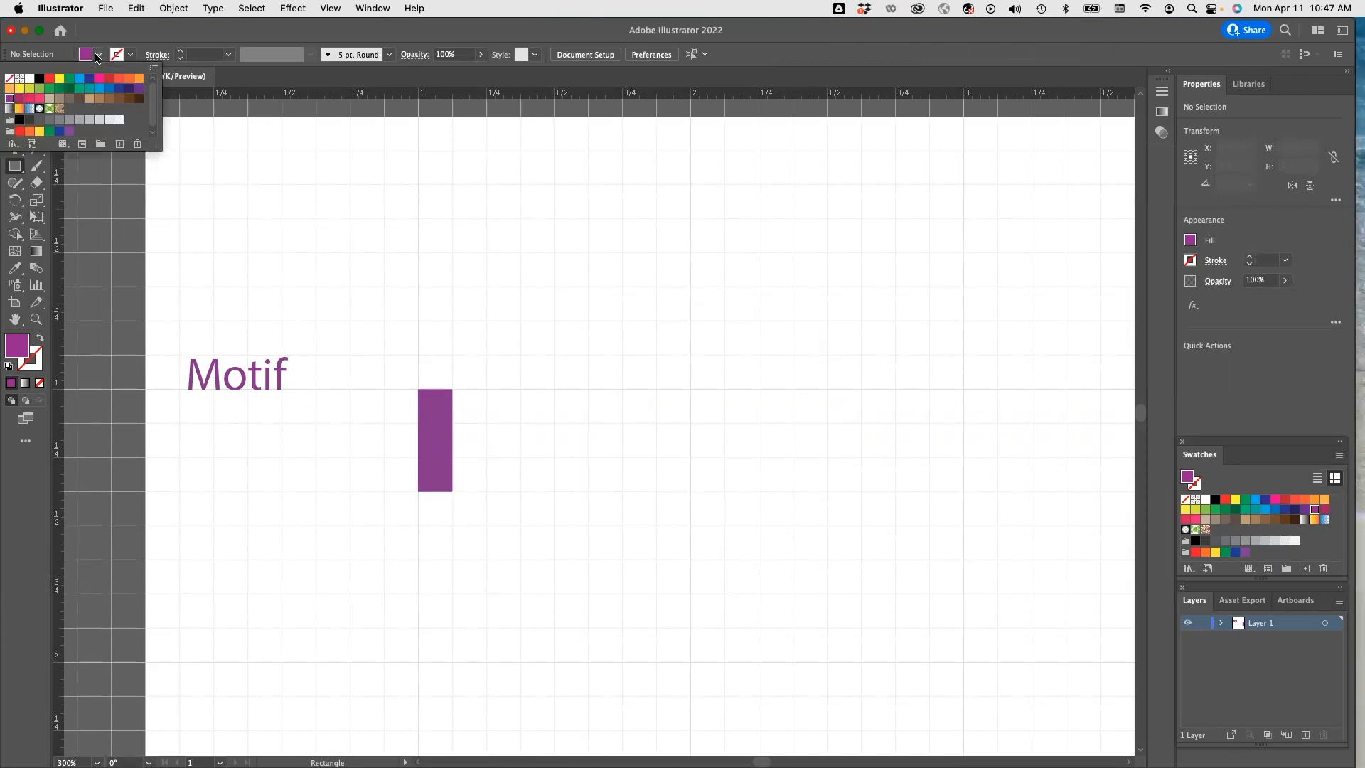
pyautogui.click(30, 89)
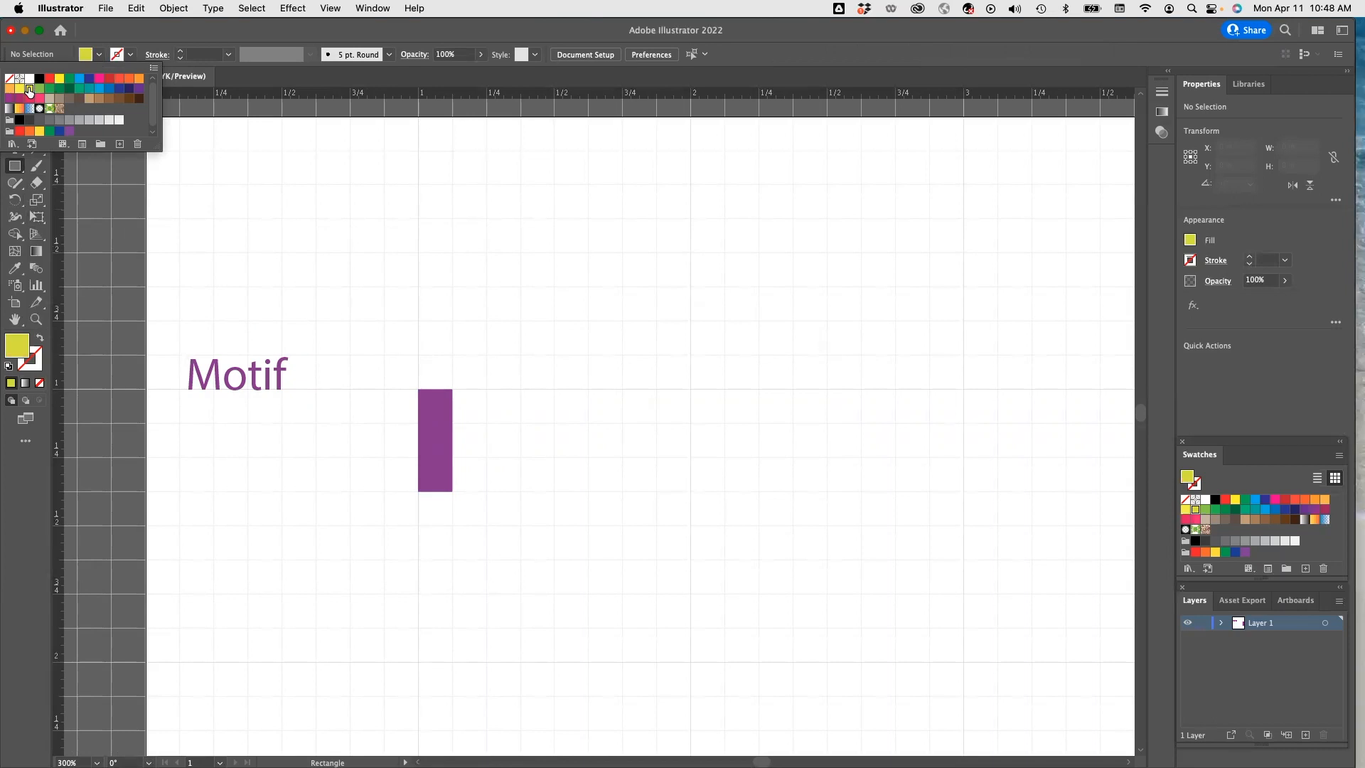
pyautogui.click(453, 388)
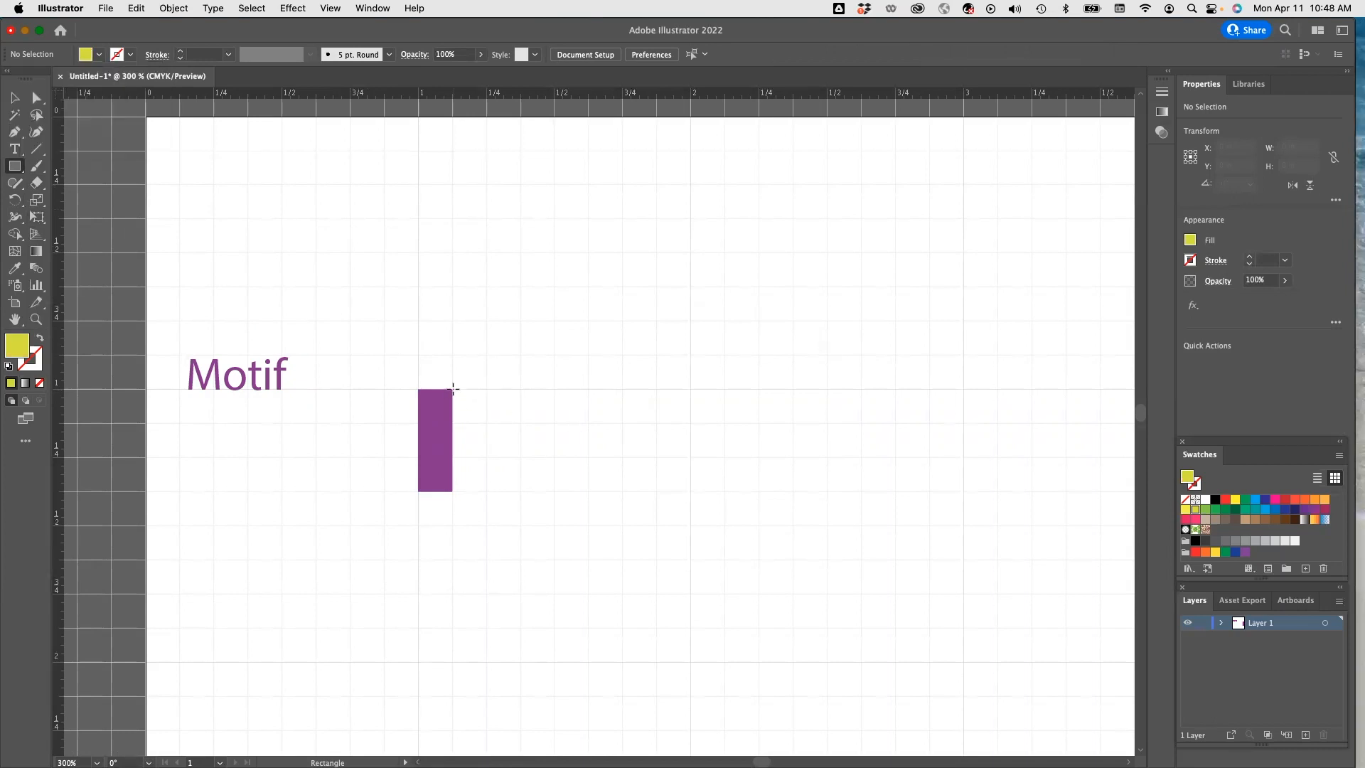
pyautogui.moveTo(452, 388); pyautogui.dragTo(479, 484)
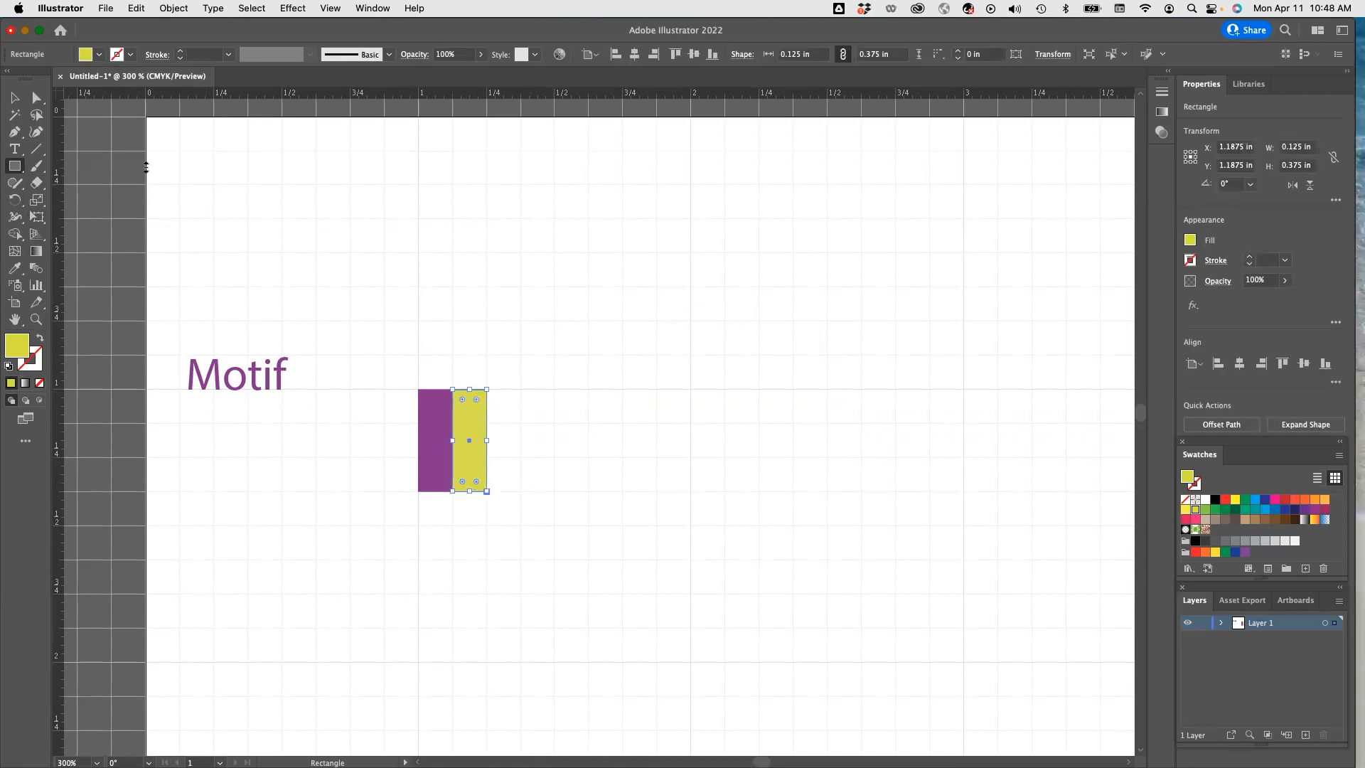
# Try a tan fill (C=25 M=40 Y=65 K=0) on the second rectangle and return it to yellow-green.
pyautogui.click(98, 56)
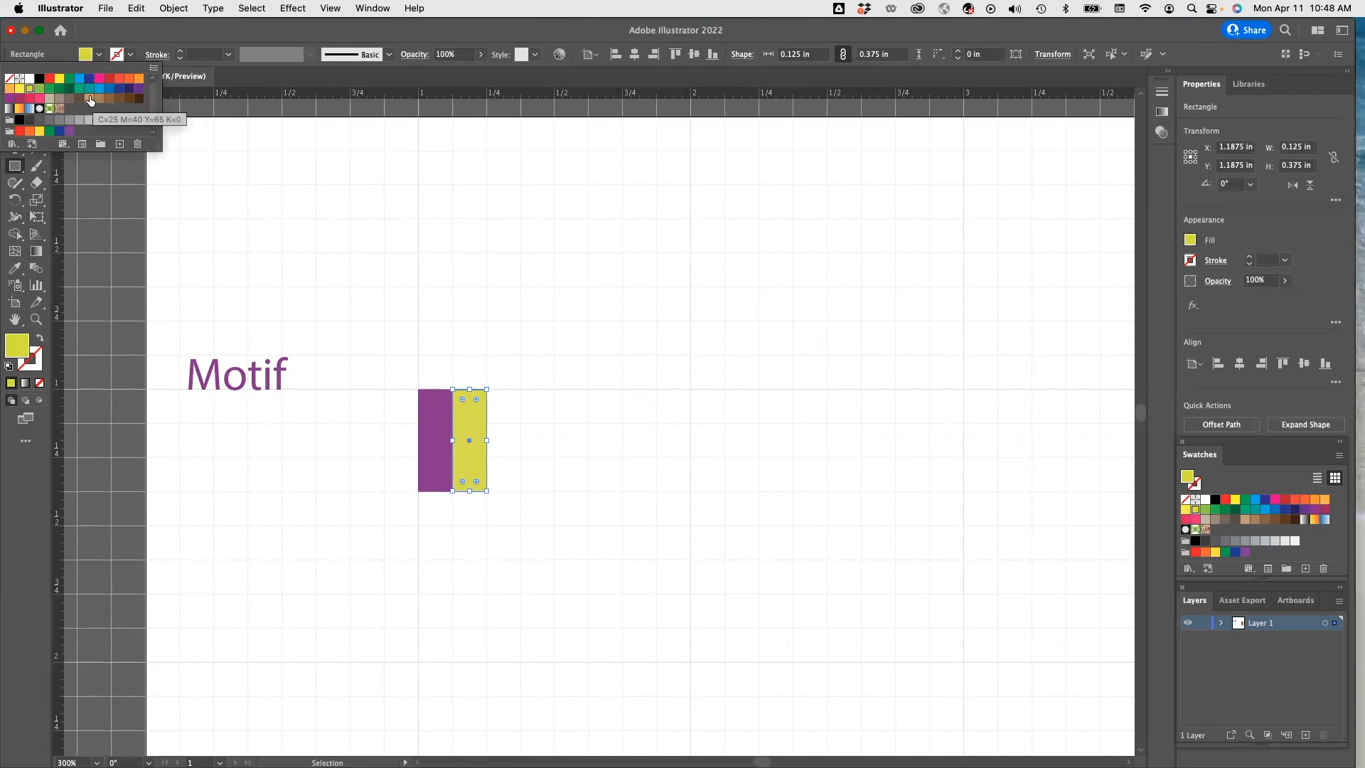
pyautogui.click(89, 99)
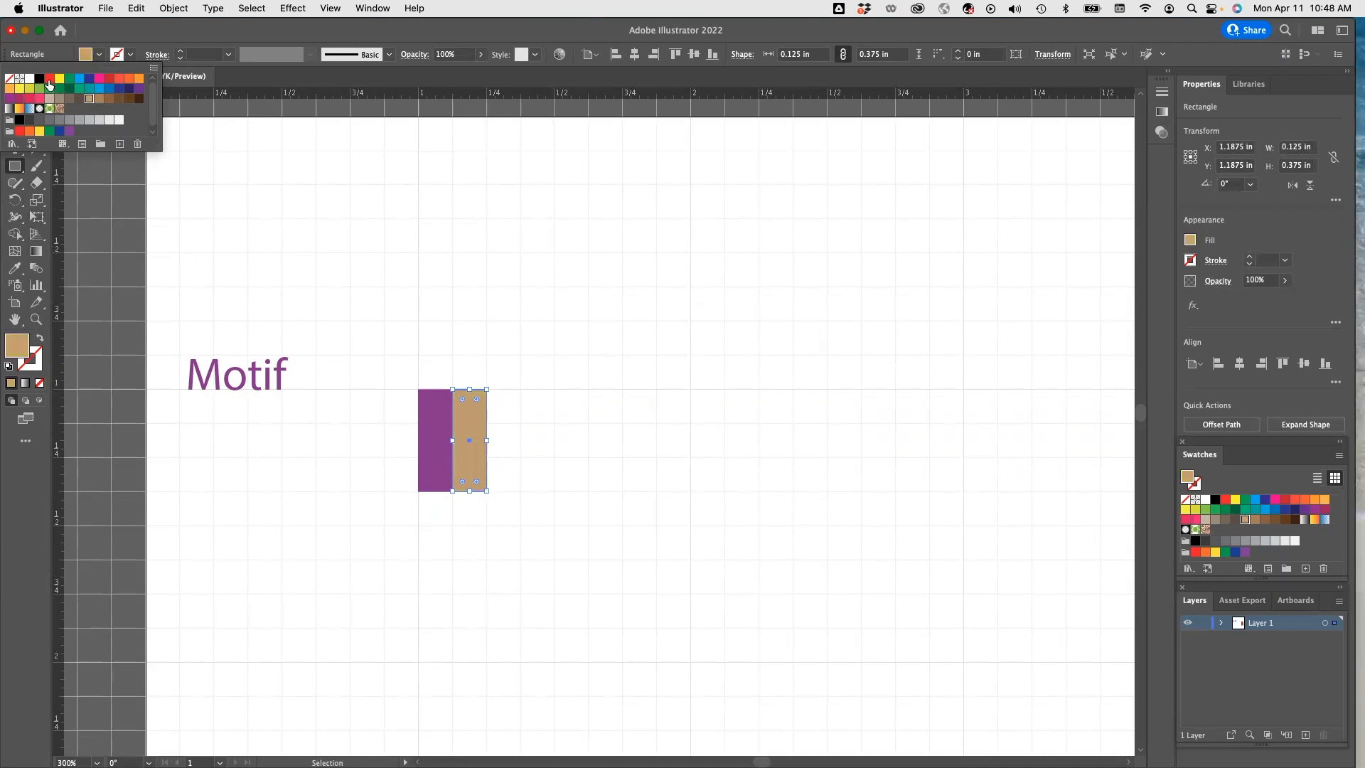
pyautogui.click(29, 88)
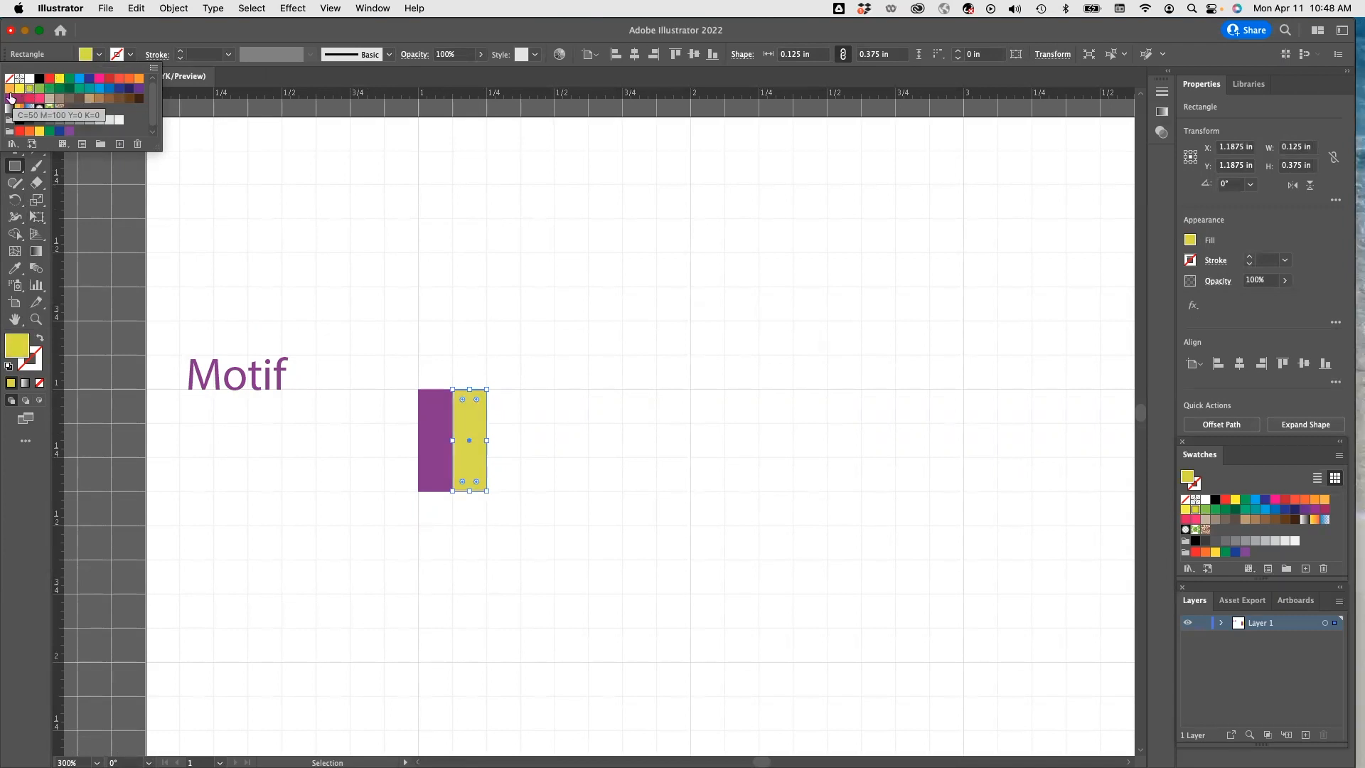
pyautogui.click(205, 213)
pyautogui.click(224, 255)
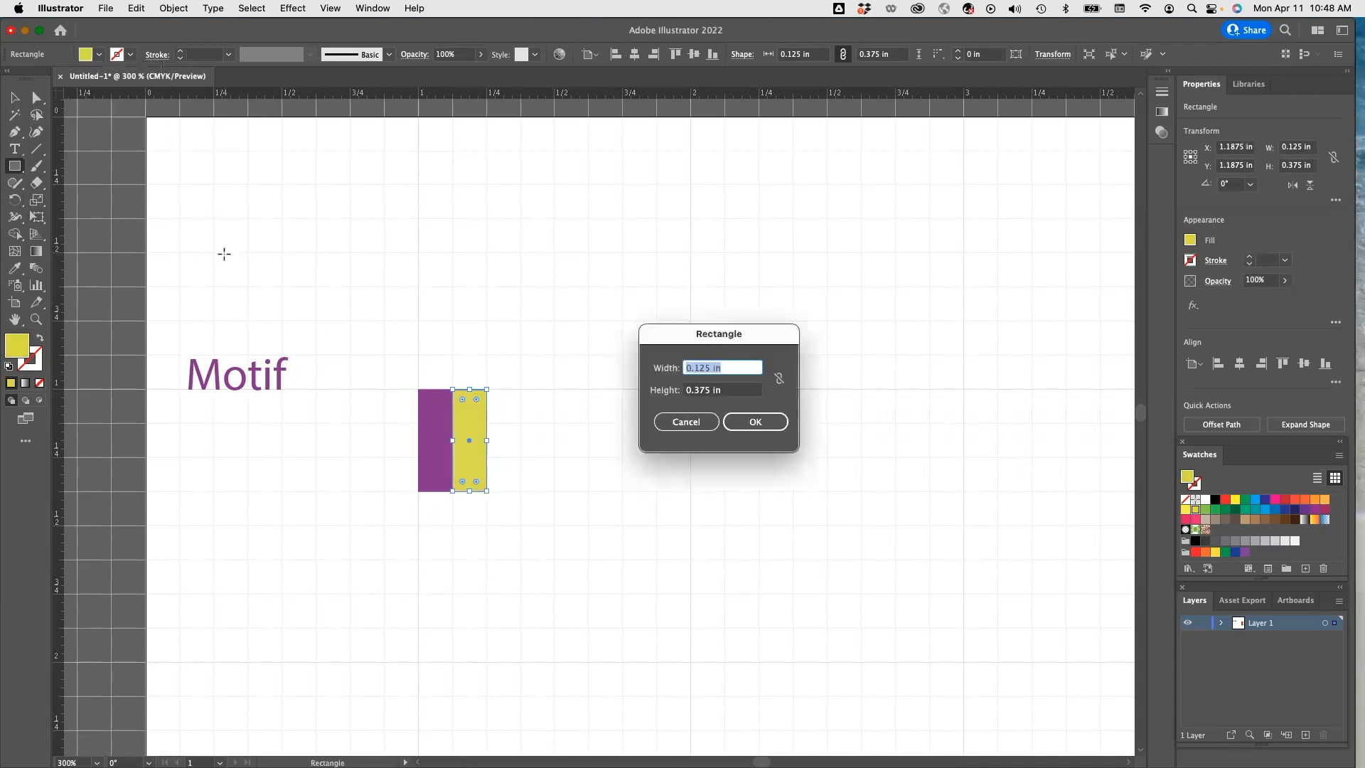
pyautogui.click(675, 425)
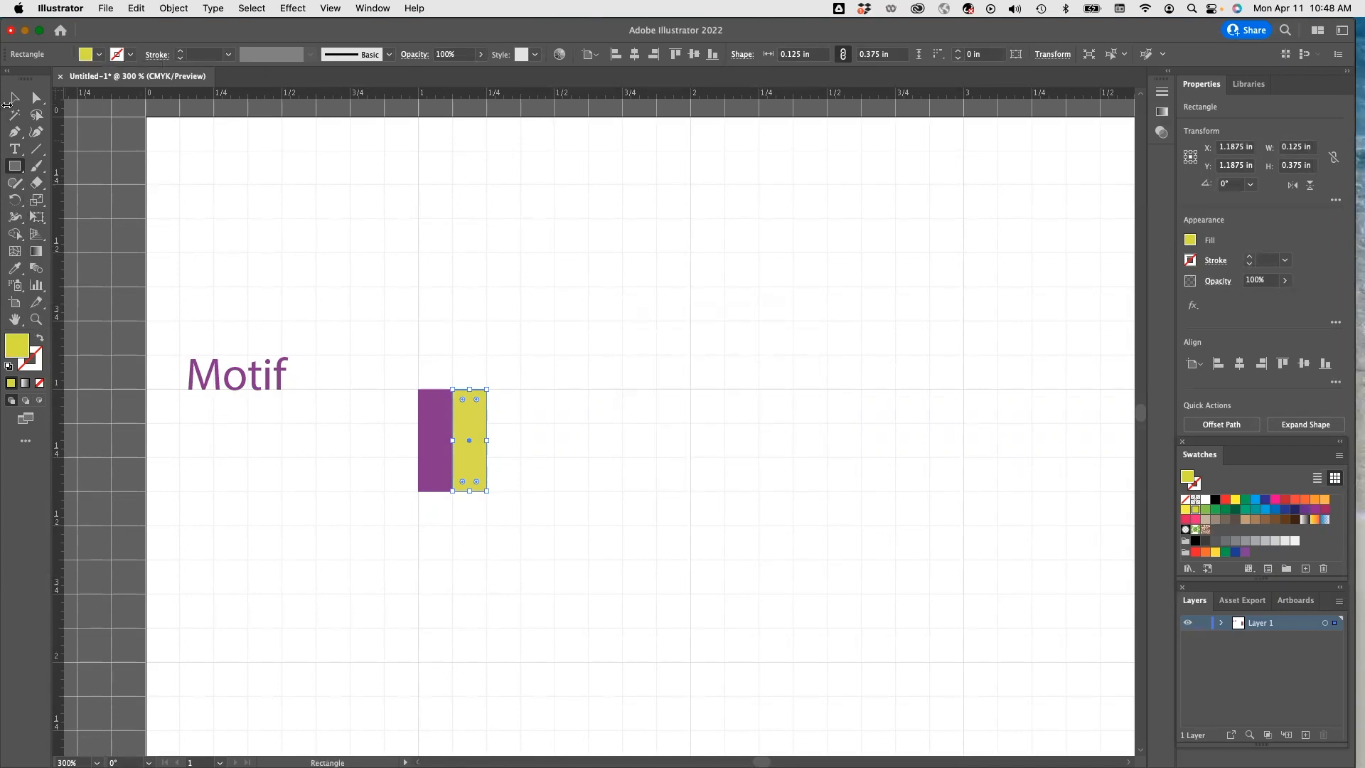
# Draw a green 0.125 by 0.375 in rectangle without stroke, directly against the yellow-green rectangle's right side.
pyautogui.click(15, 97)
pyautogui.click(259, 256)
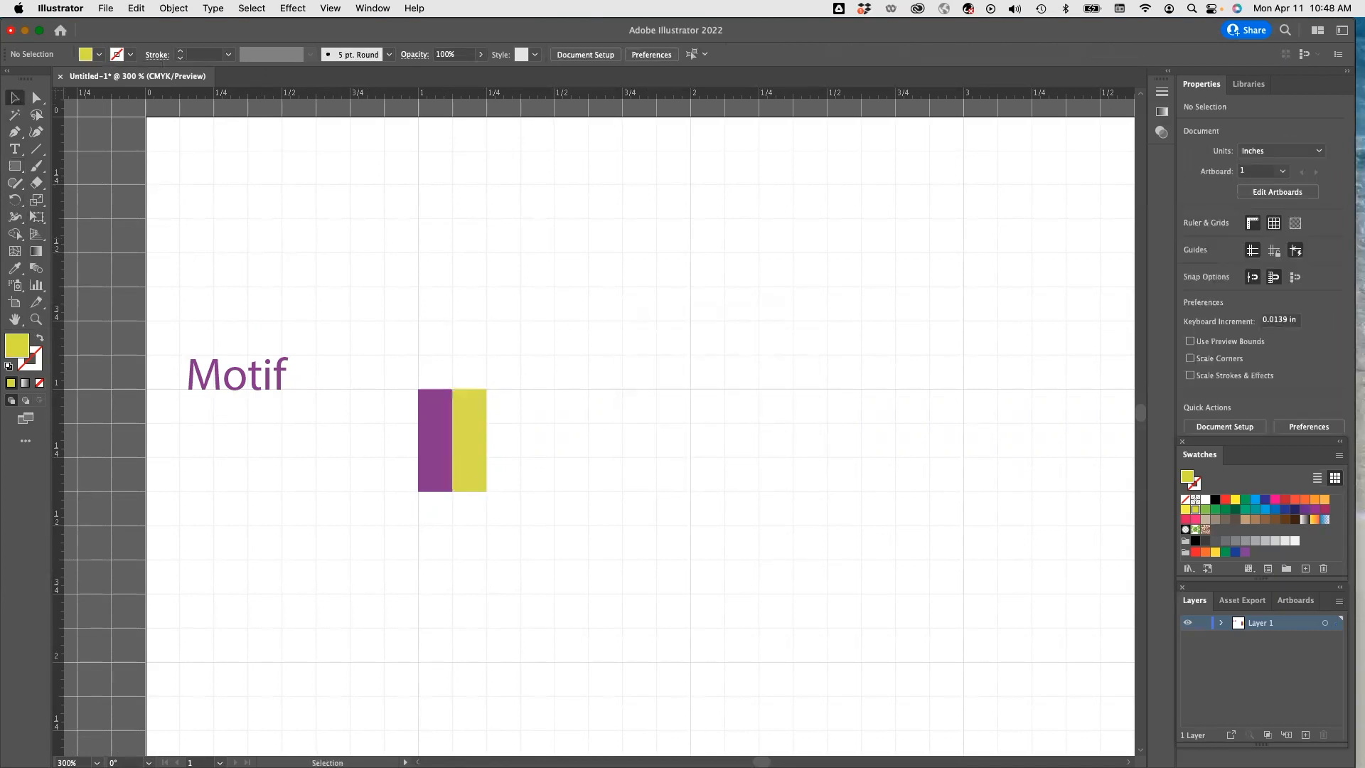
pyautogui.click(15, 169)
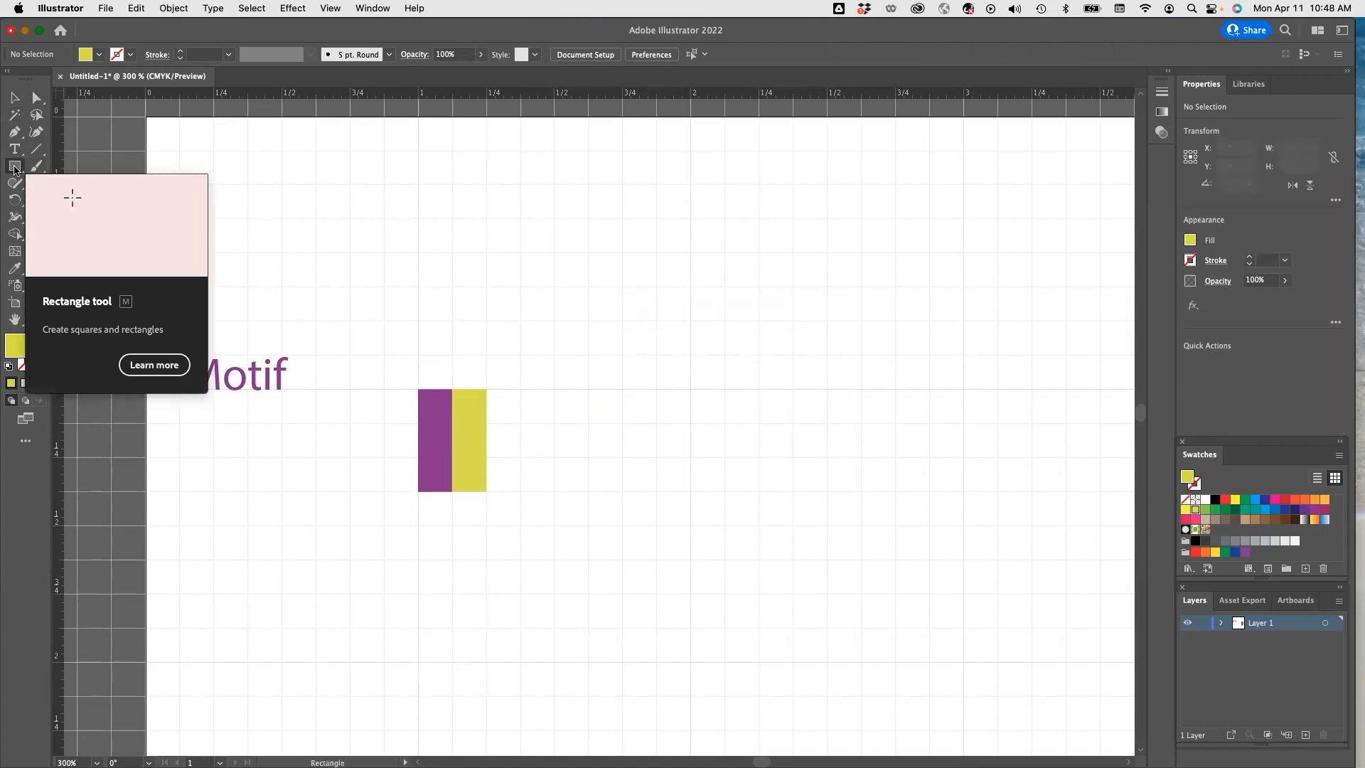
pyautogui.click(99, 55)
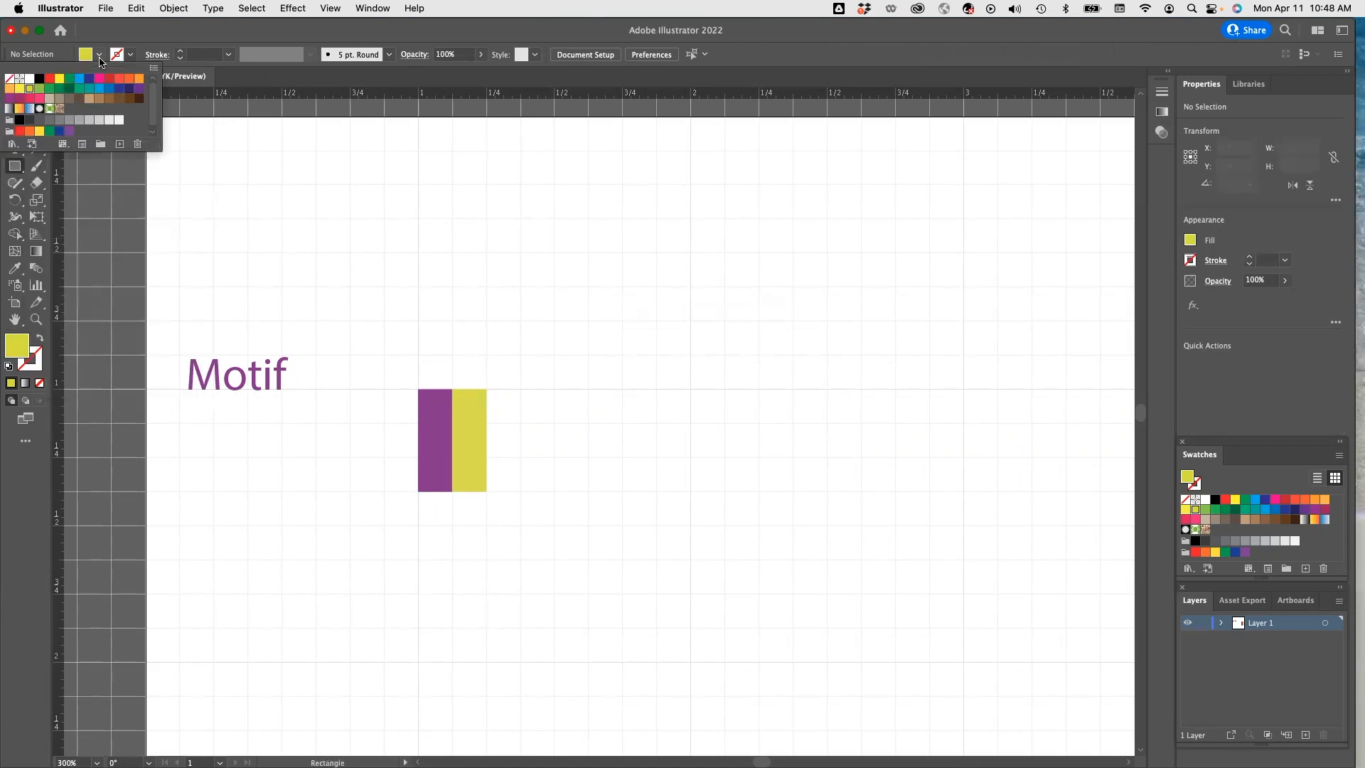
pyautogui.click(40, 88)
pyautogui.click(489, 388)
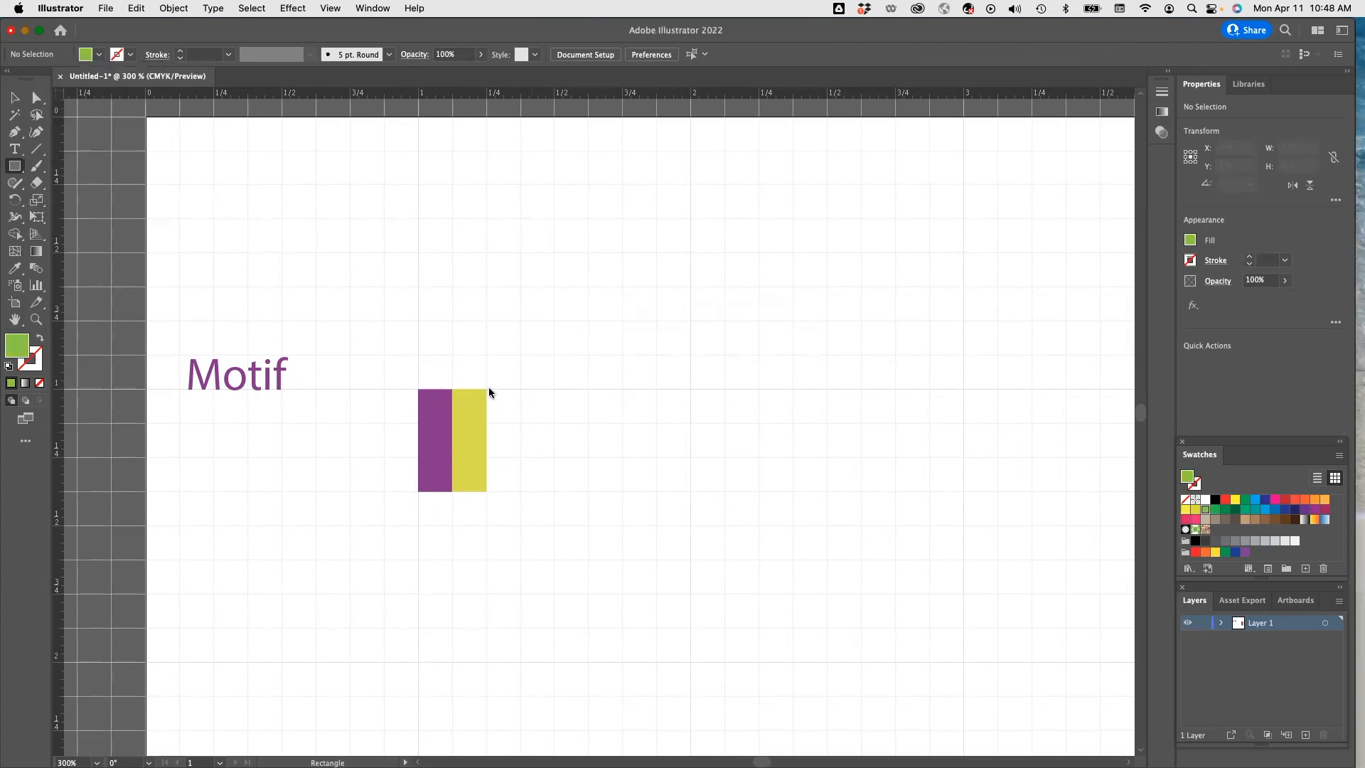
pyautogui.moveTo(489, 390); pyautogui.dragTo(527, 484)
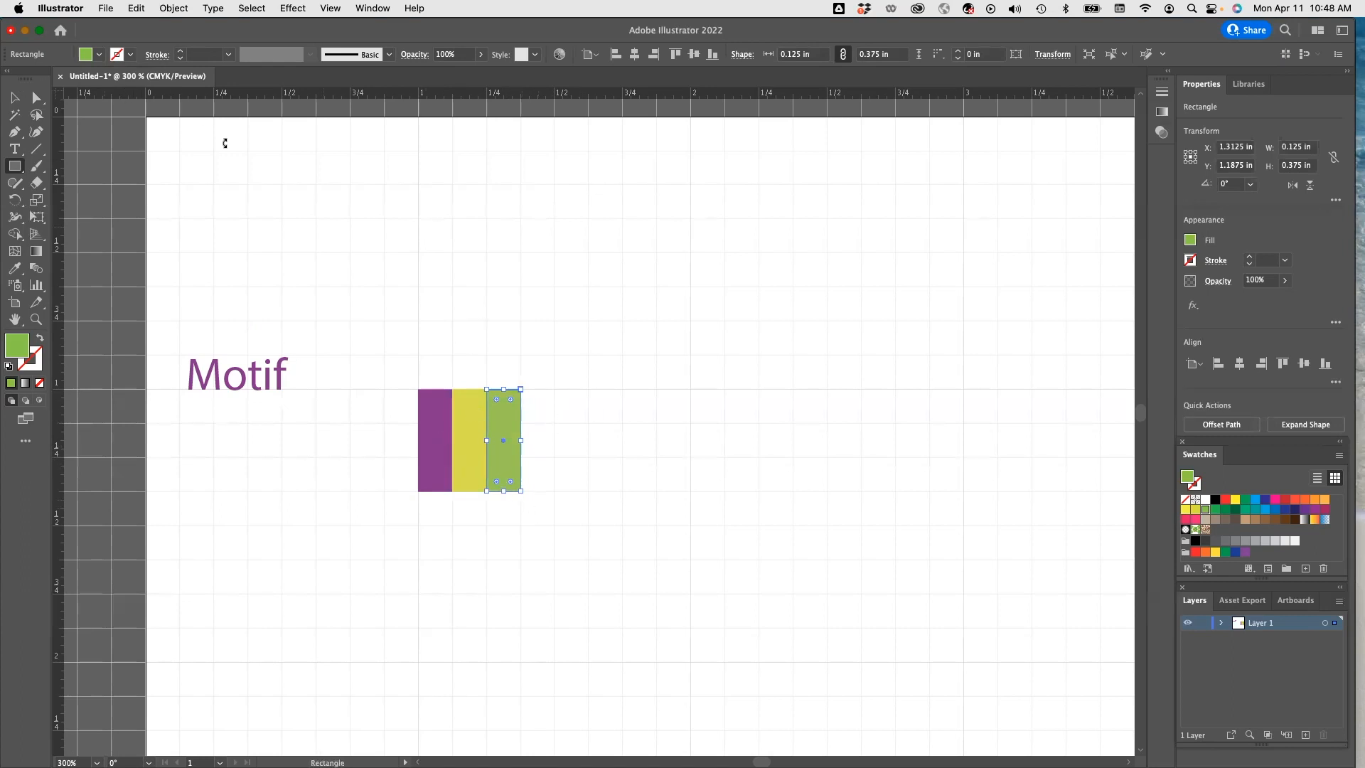
# Draw a pink 0.125 by 0.375 in rectangle without stroke, directly against the green rectangle's right side.
pyautogui.click(15, 100)
pyautogui.click(251, 287)
pyautogui.click(15, 166)
pyautogui.click(100, 56)
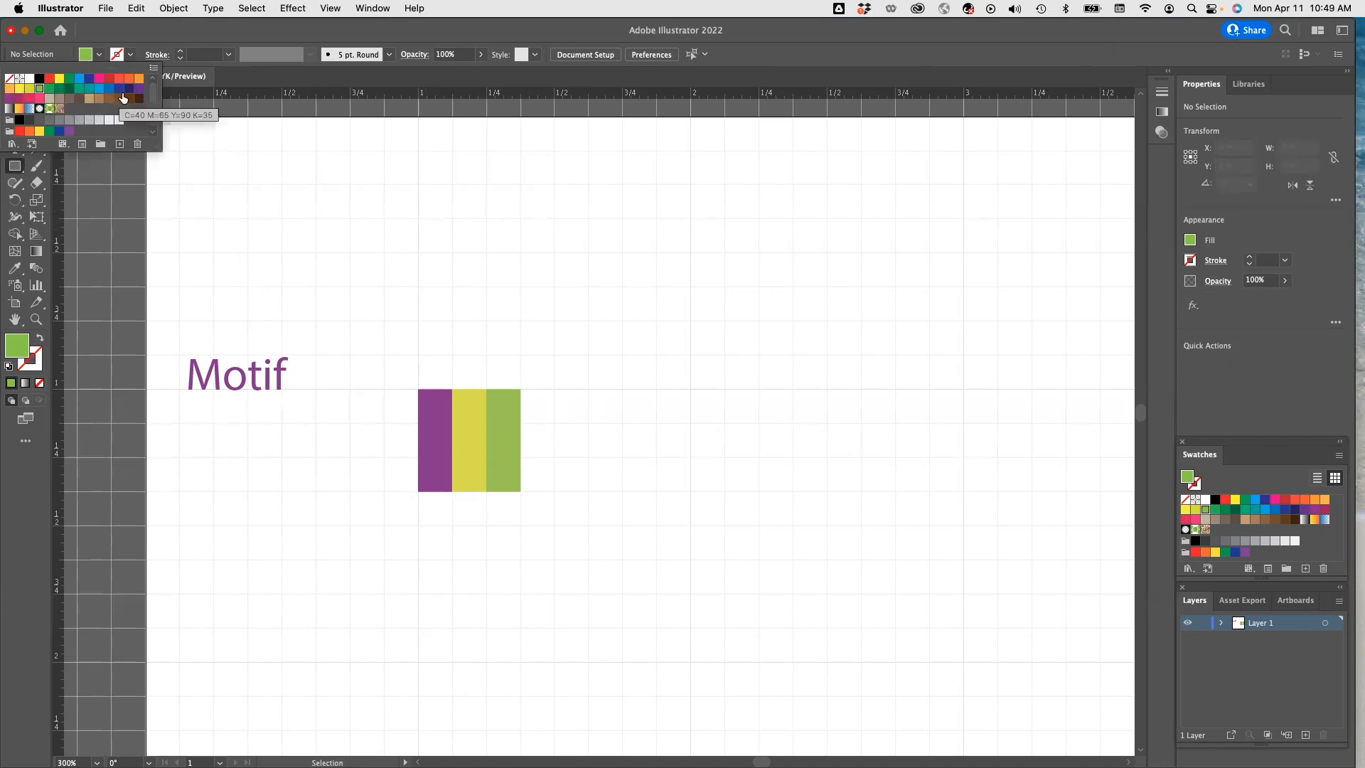
pyautogui.click(98, 79)
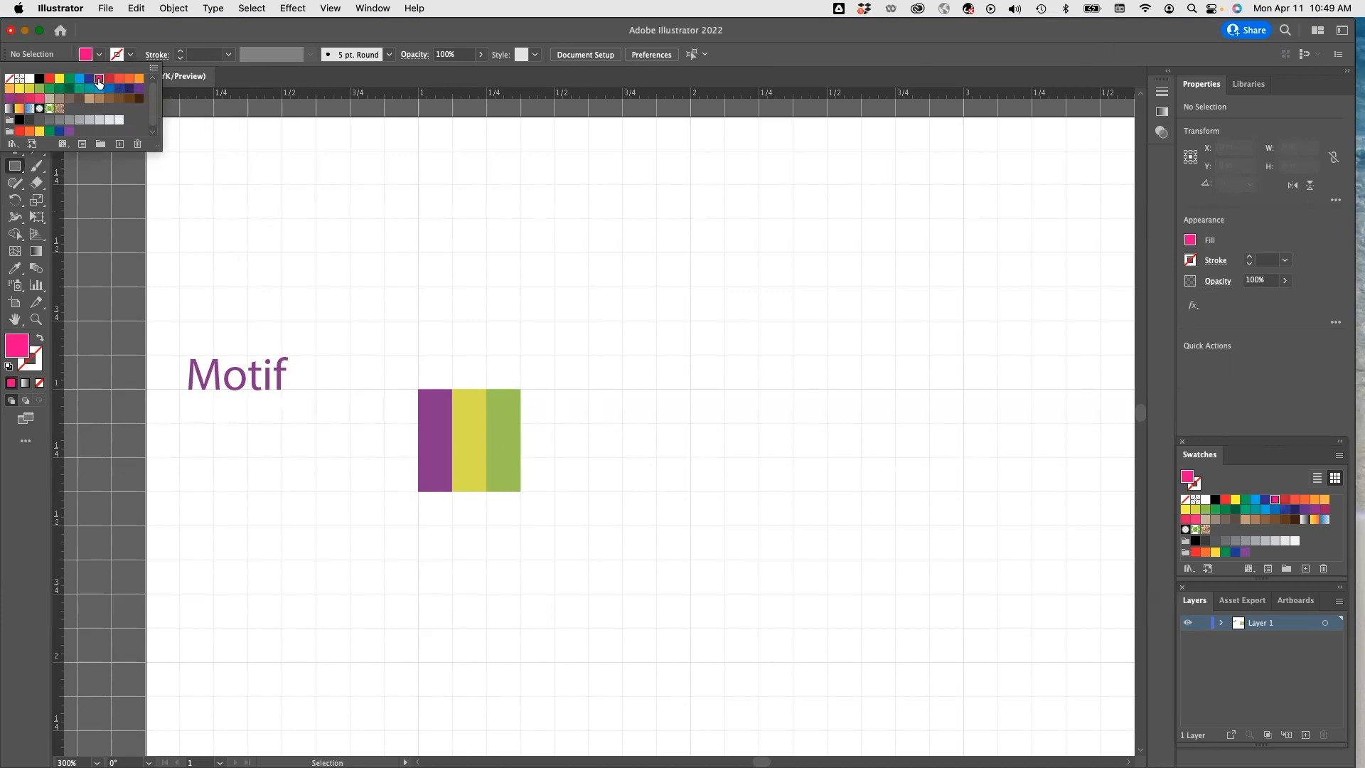
pyautogui.click(518, 388)
pyautogui.moveTo(521, 389); pyautogui.dragTo(543, 490)
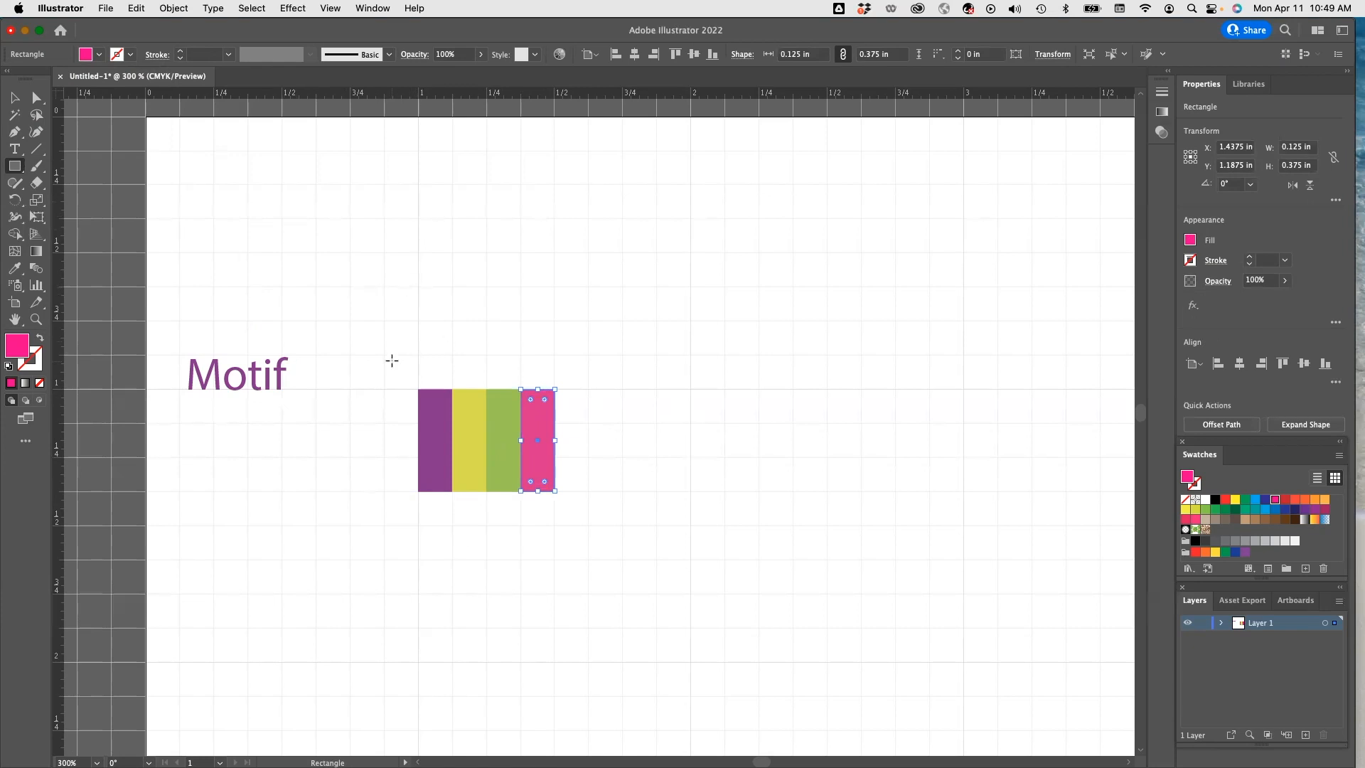
# Group the four coloured rectangles and add the group to the swatches as a pattern swatch.
pyautogui.click(14, 98)
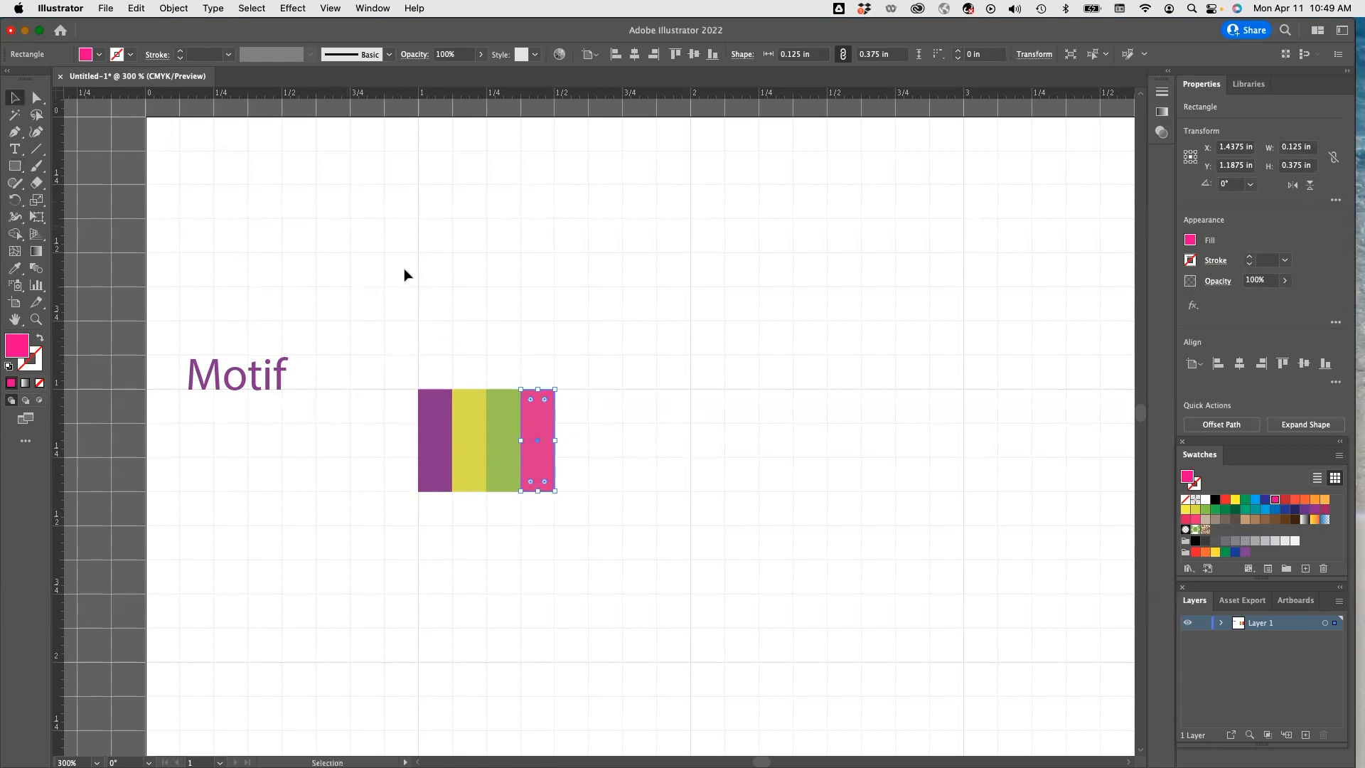
pyautogui.click(436, 420)
pyautogui.click(481, 435)
pyautogui.click(501, 432)
pyautogui.click(552, 439)
pyautogui.moveTo(509, 428)
pyautogui.mouseDown()
pyautogui.moveTo(711, 386)
pyautogui.moveTo(530, 421)
pyautogui.mouseUp()
pyautogui.moveTo(383, 362); pyautogui.dragTo(593, 538)
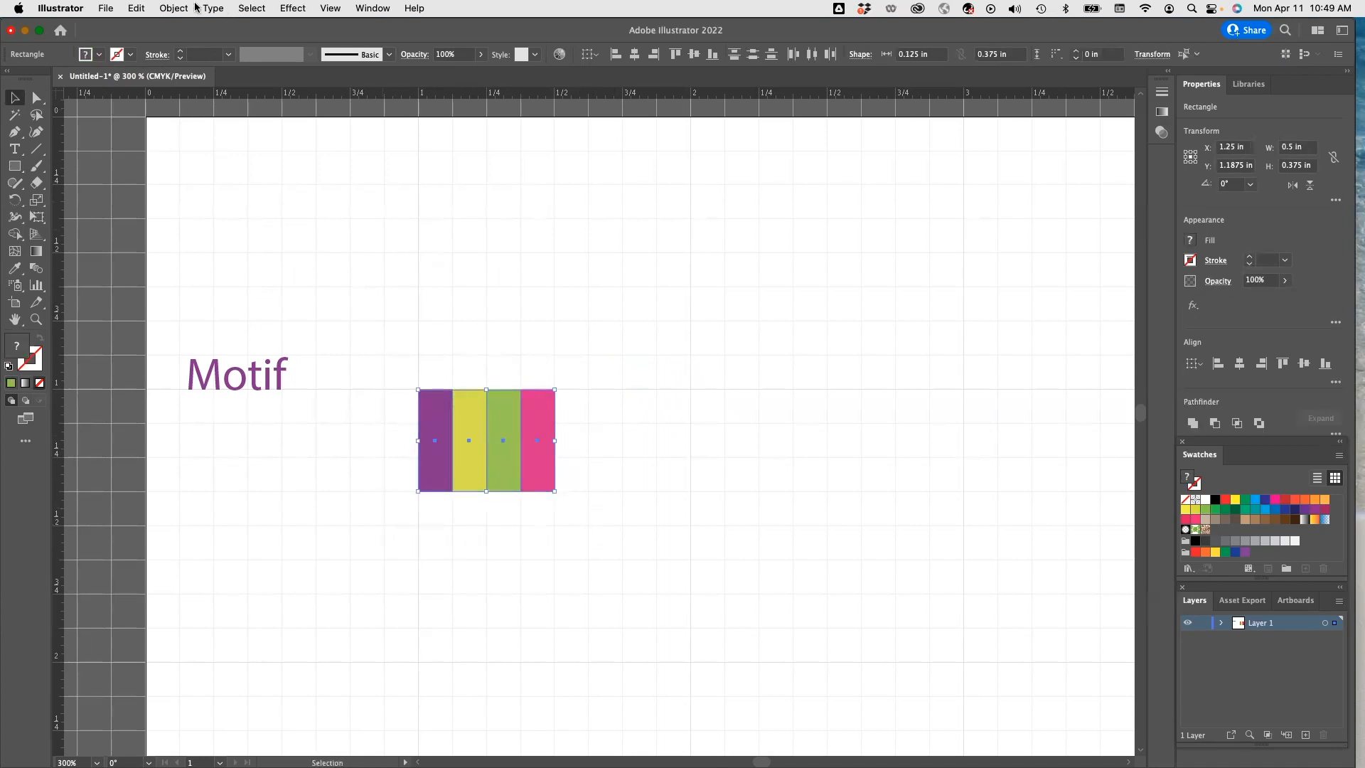
pyautogui.click(173, 8)
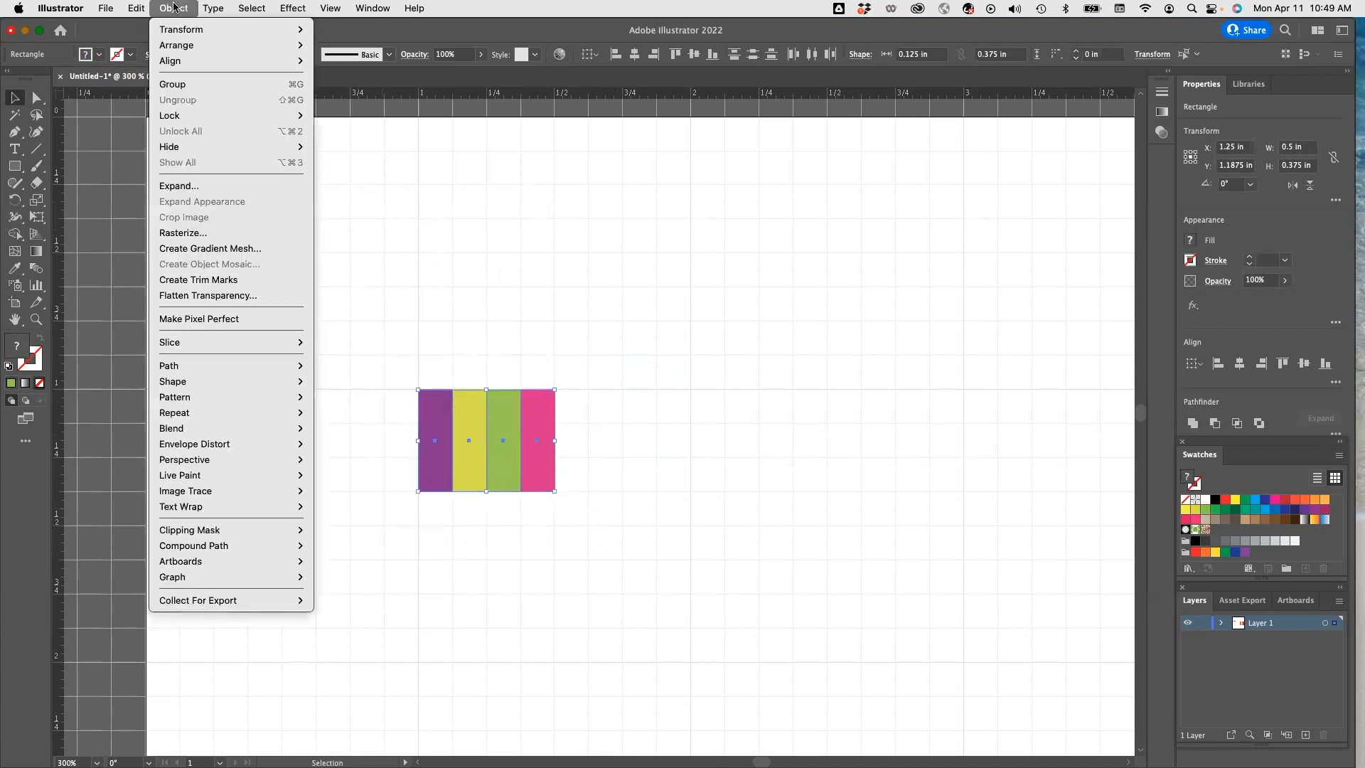
pyautogui.click(173, 83)
pyautogui.moveTo(496, 429)
pyautogui.mouseDown()
pyautogui.moveTo(642, 408)
pyautogui.moveTo(464, 412)
pyautogui.moveTo(486, 415)
pyautogui.mouseUp()
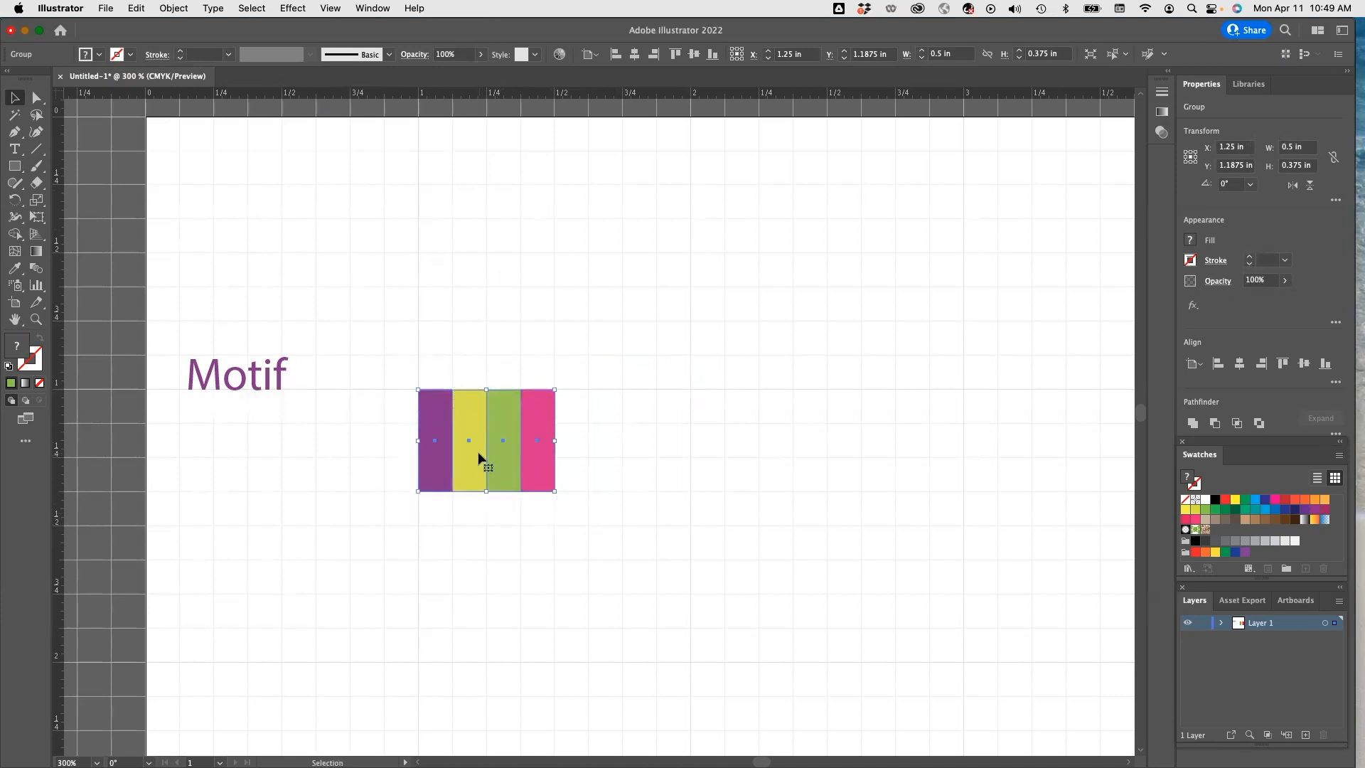
pyautogui.moveTo(472, 445); pyautogui.dragTo(1262, 537)
# Create a 2.5 by 2.5 in square below the striped motif and give it a black 1 pt stroke.
pyautogui.scroll(-2, 576, 484)
pyautogui.scroll(-4, 575, 498)
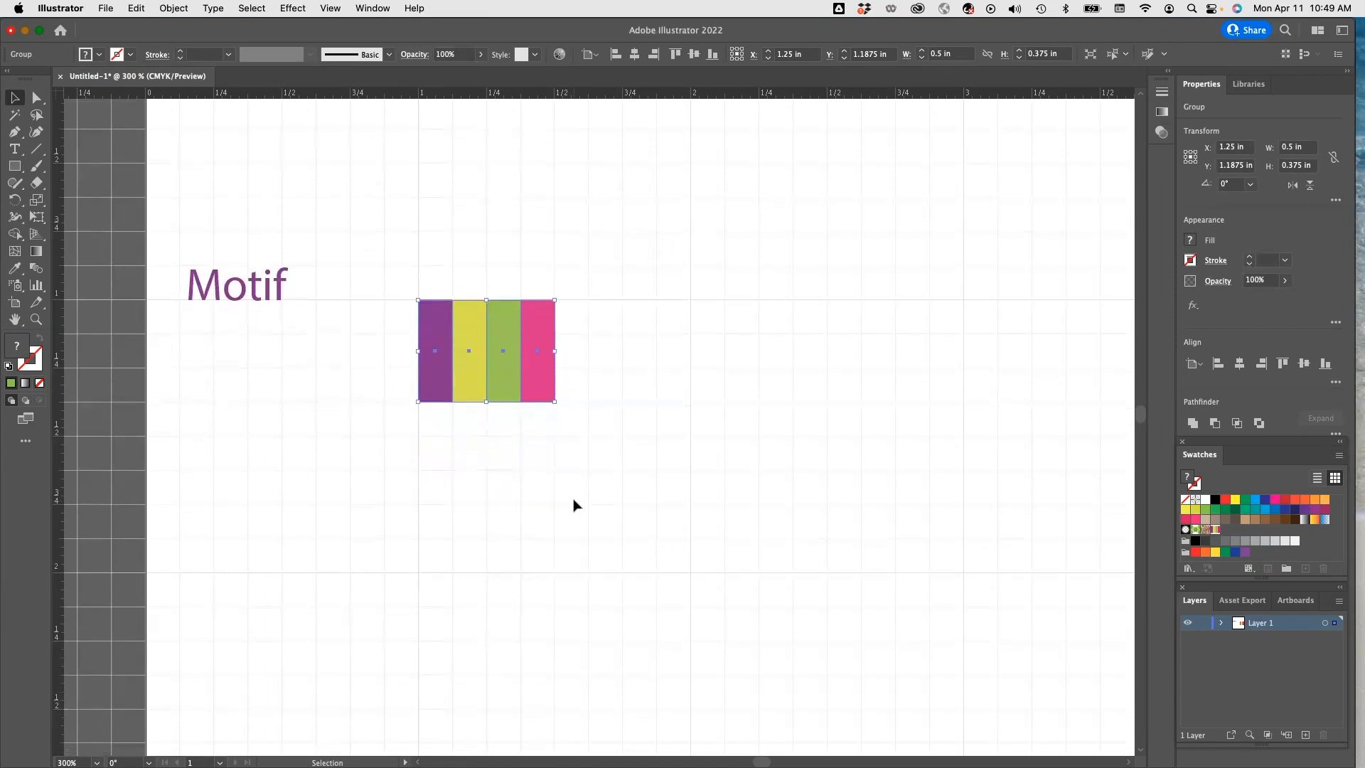
pyautogui.click(14, 167)
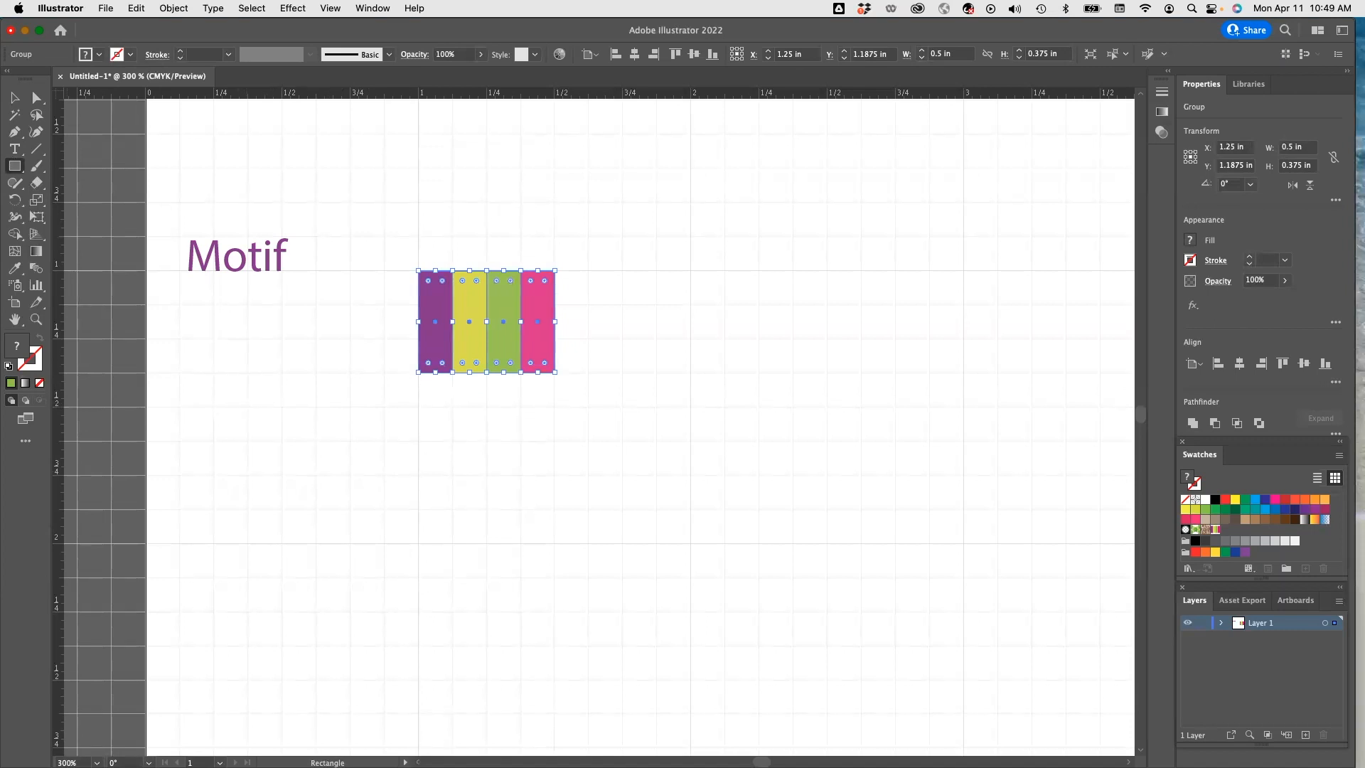
pyautogui.click(359, 436)
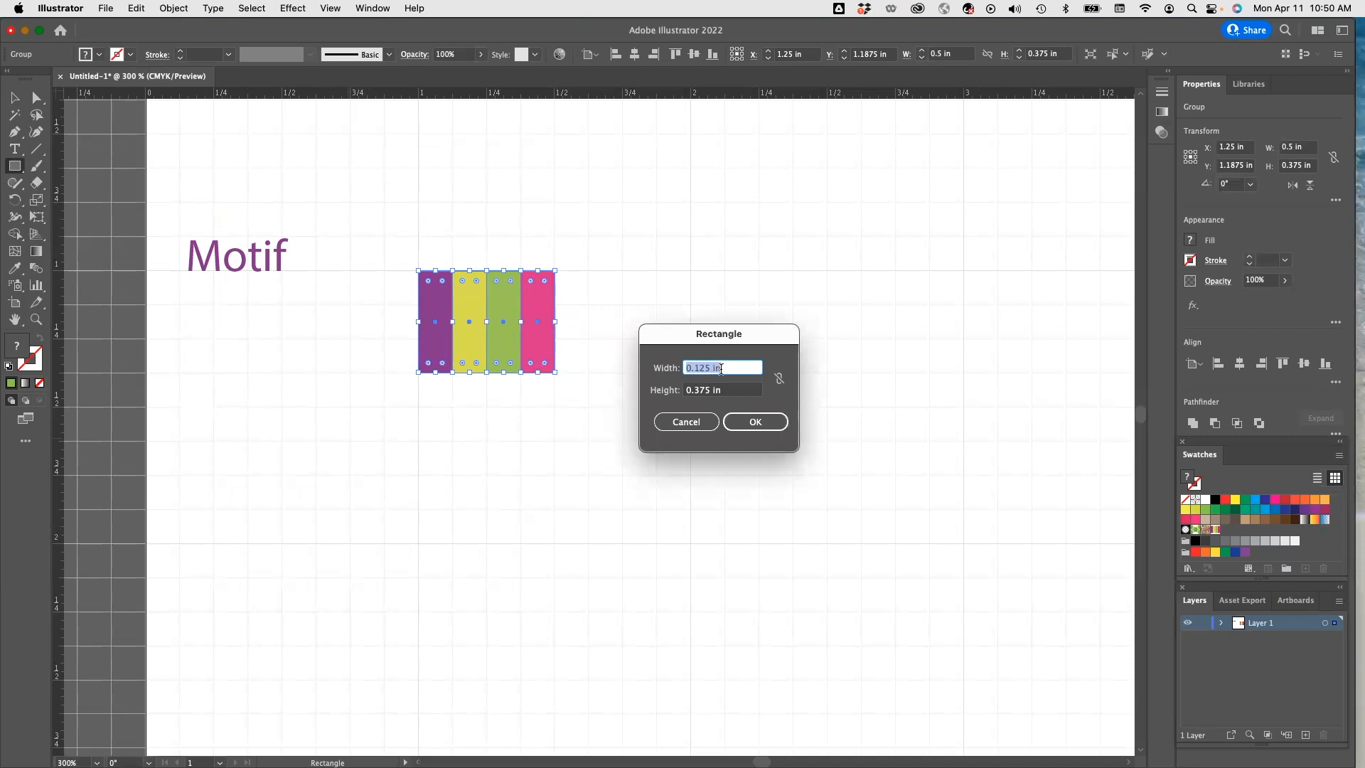
pyautogui.write('2.5')
pyautogui.click(710, 388)
pyautogui.write('2')
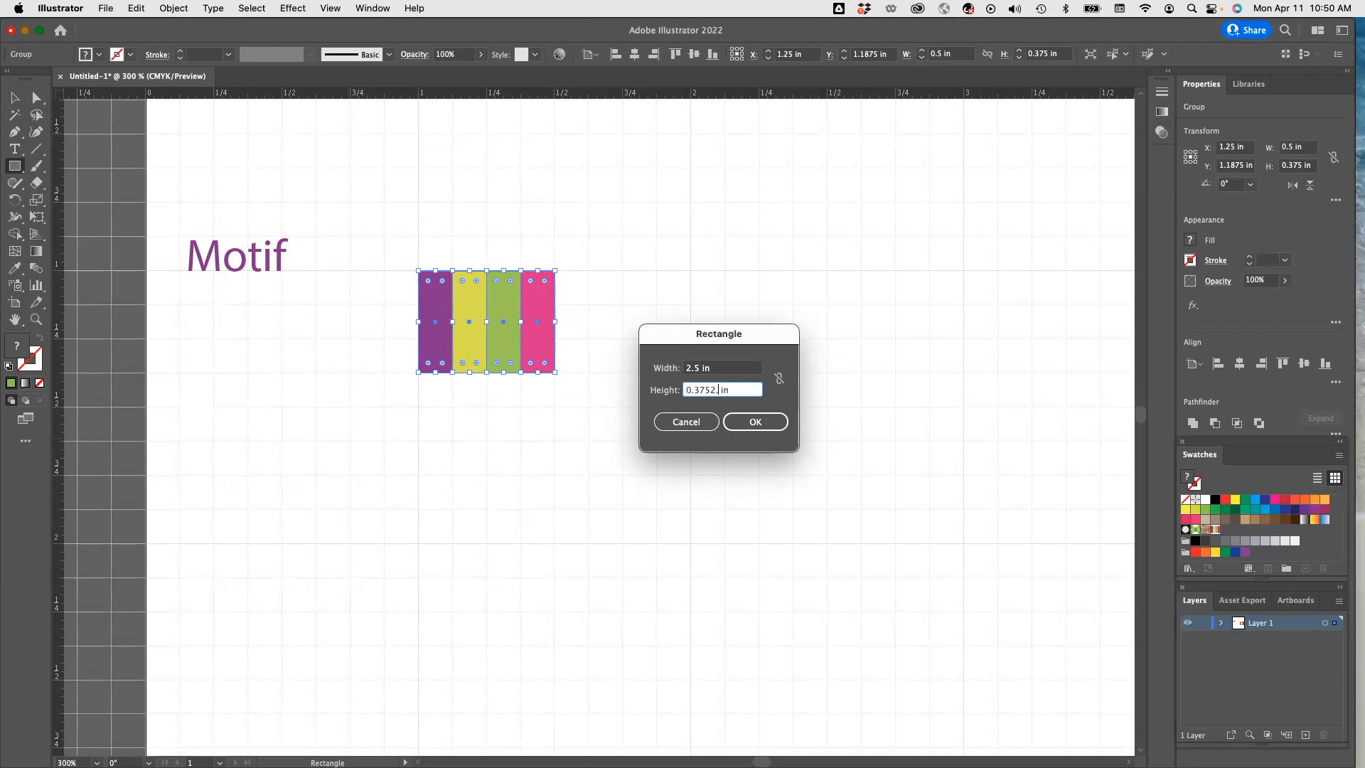
pyautogui.moveTo(709, 389); pyautogui.dragTo(661, 389)
pyautogui.press('BackSpace')
pyautogui.click(753, 423)
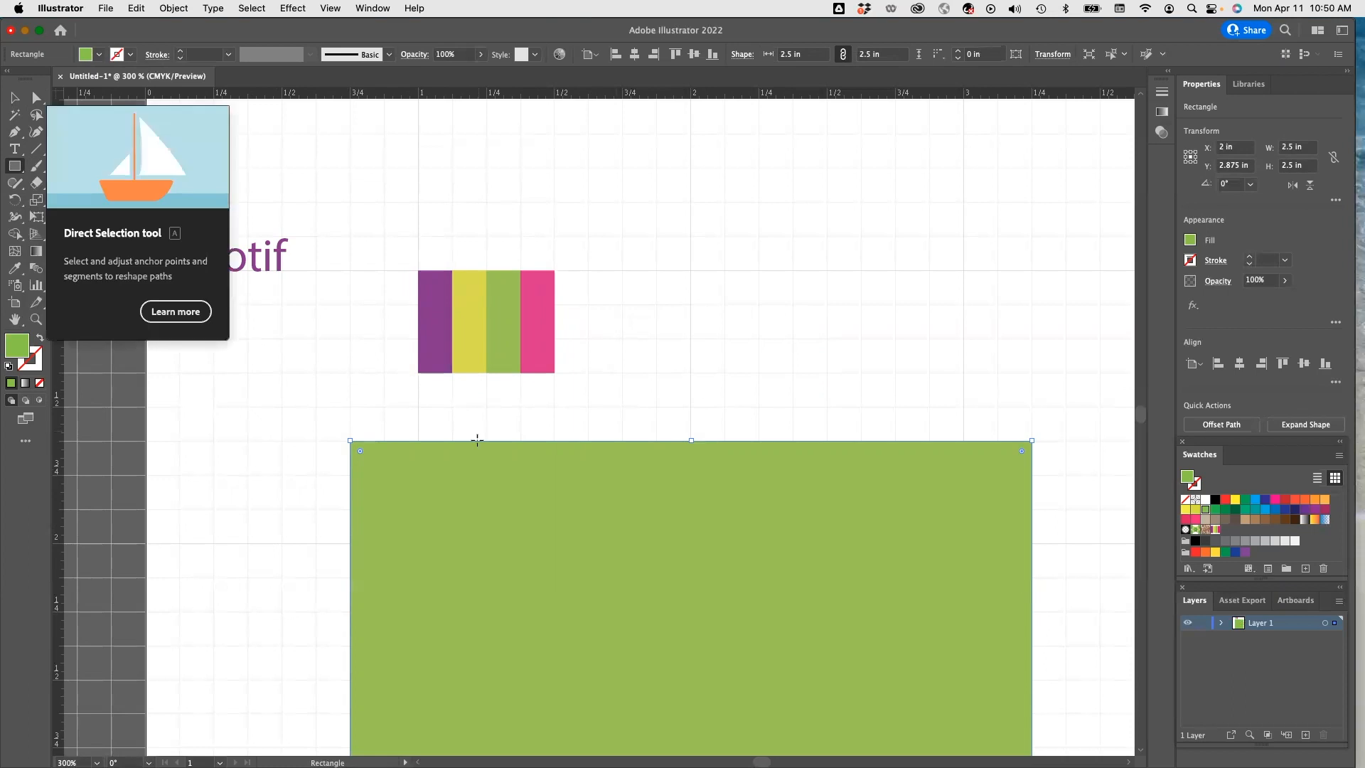
pyautogui.click(130, 54)
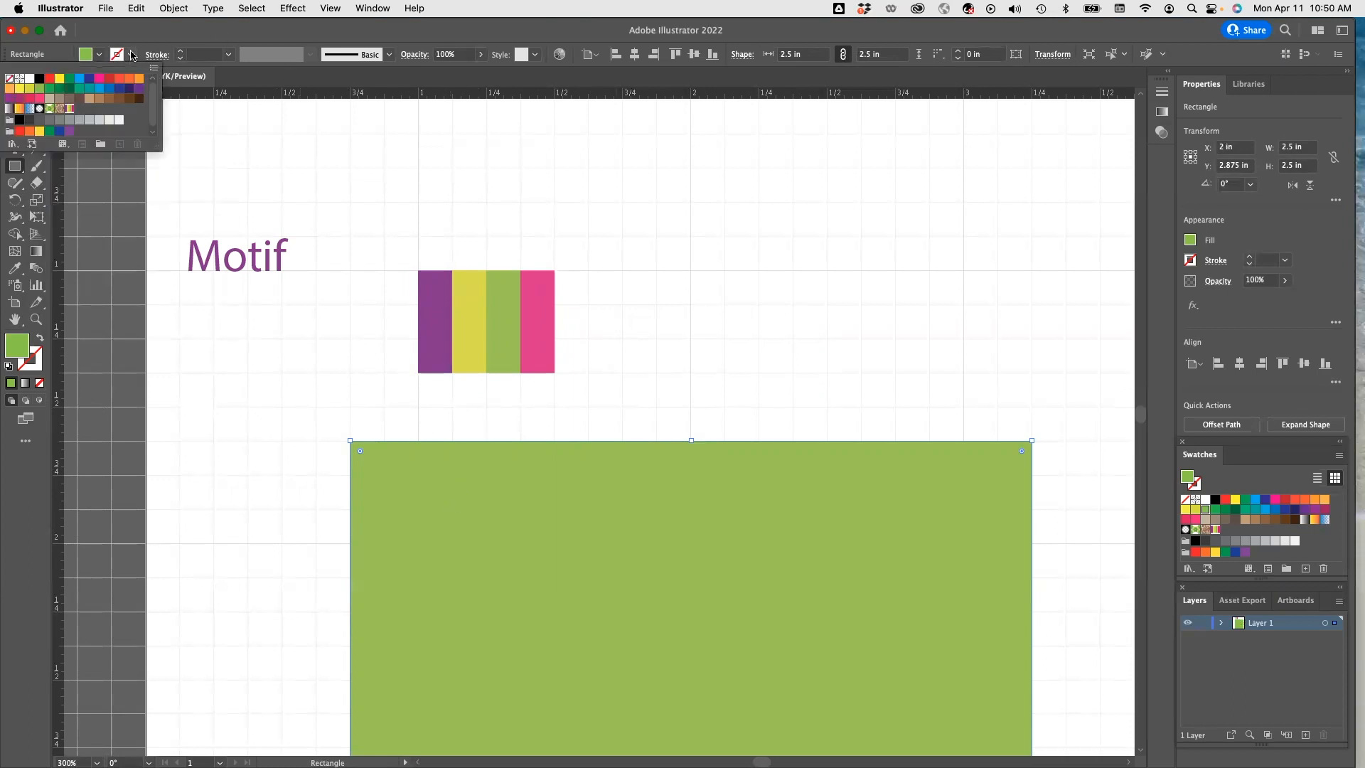
pyautogui.click(37, 78)
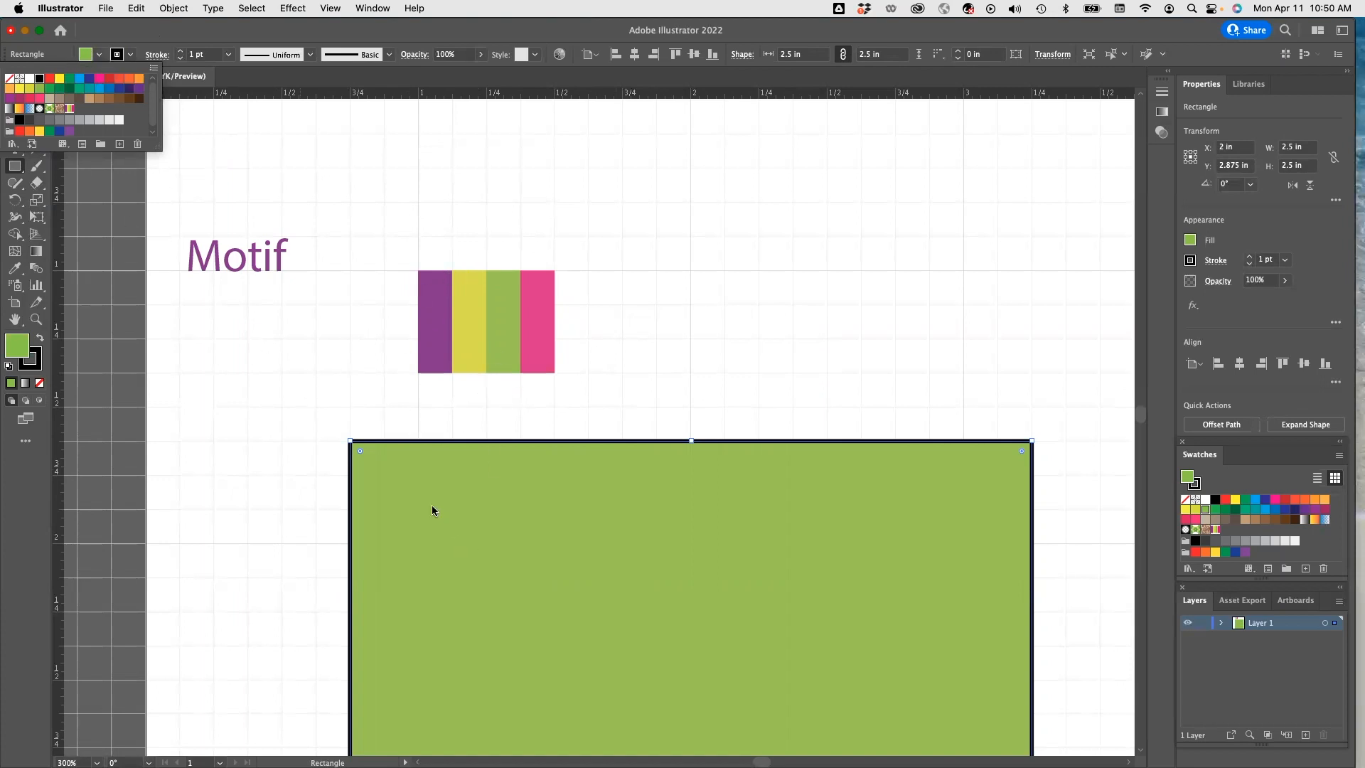
# Move the green square to X 1.5 in, Y 2.75 in and fill it with the four-colour striped pattern swatch.
pyautogui.click(242, 213)
pyautogui.click(12, 100)
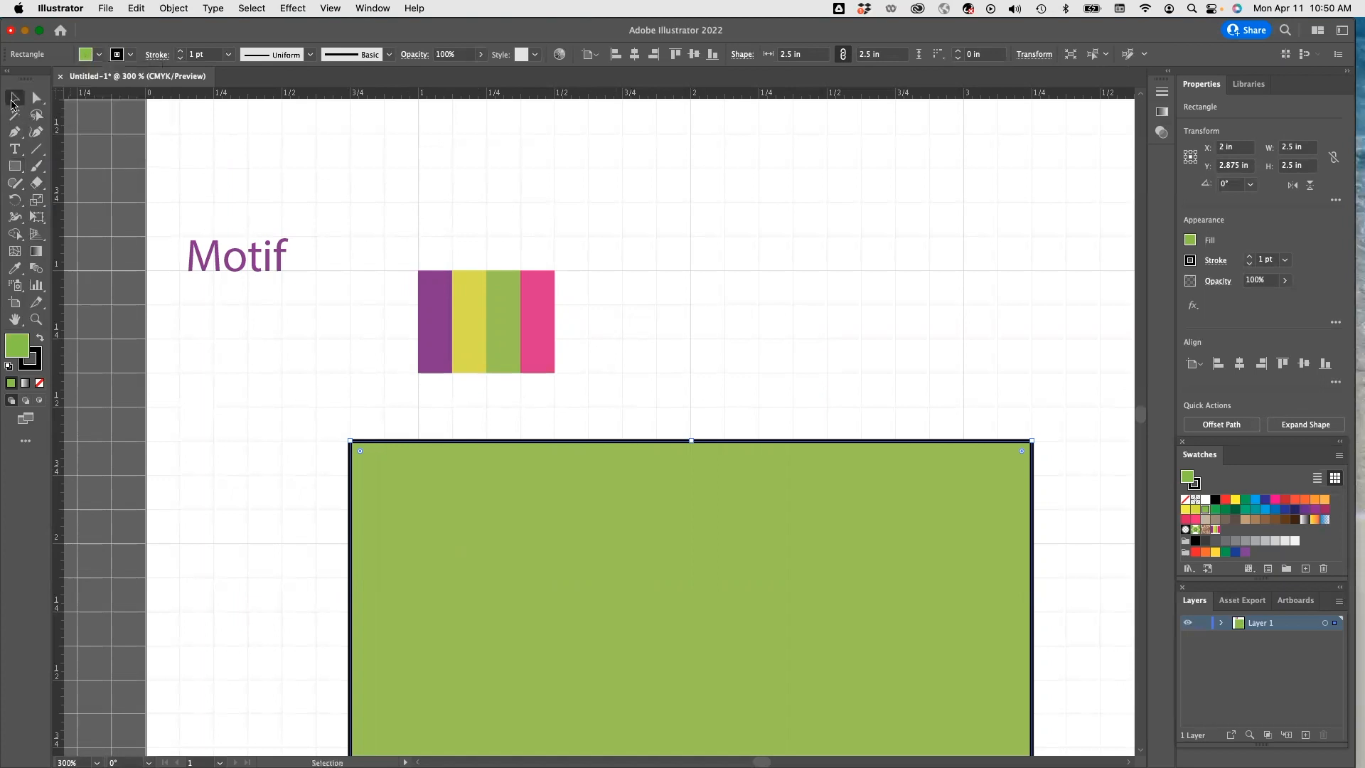
pyautogui.moveTo(426, 544); pyautogui.dragTo(270, 497)
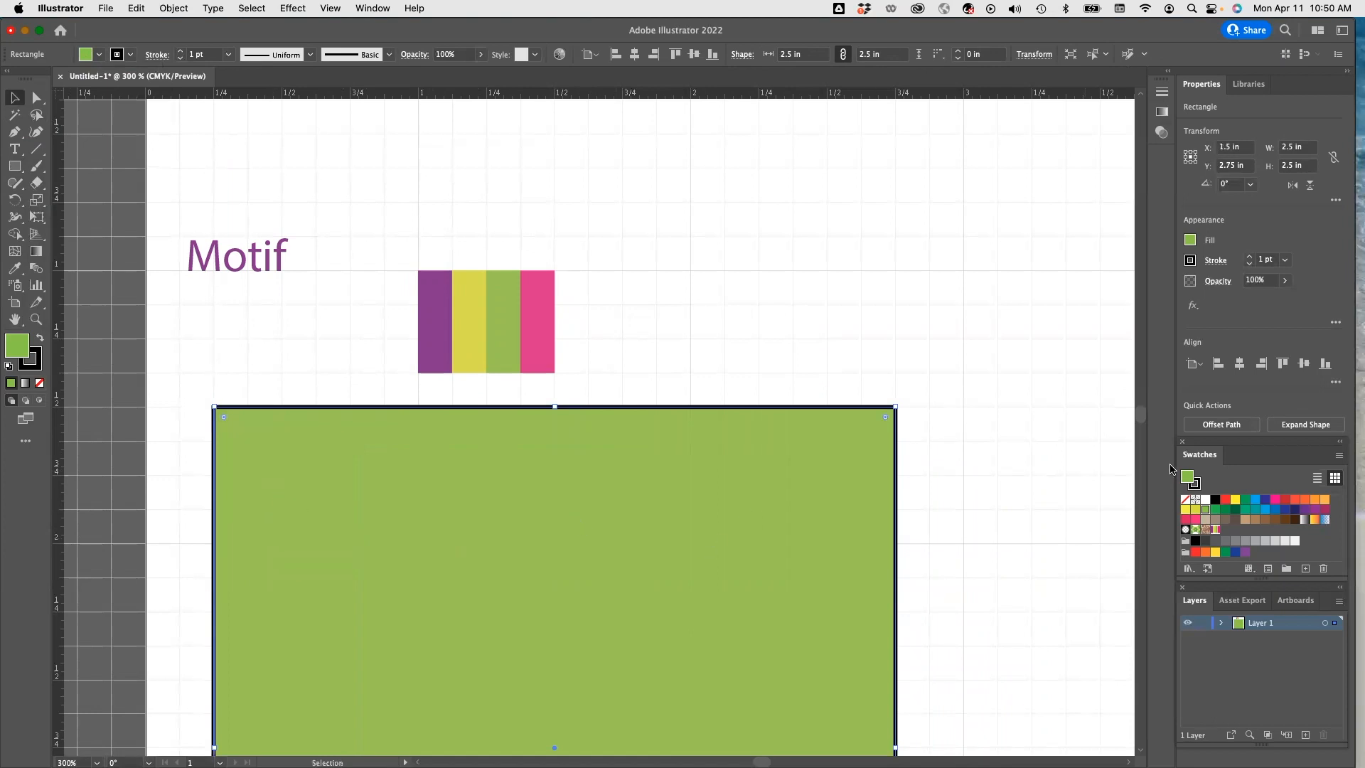
pyautogui.click(1215, 529)
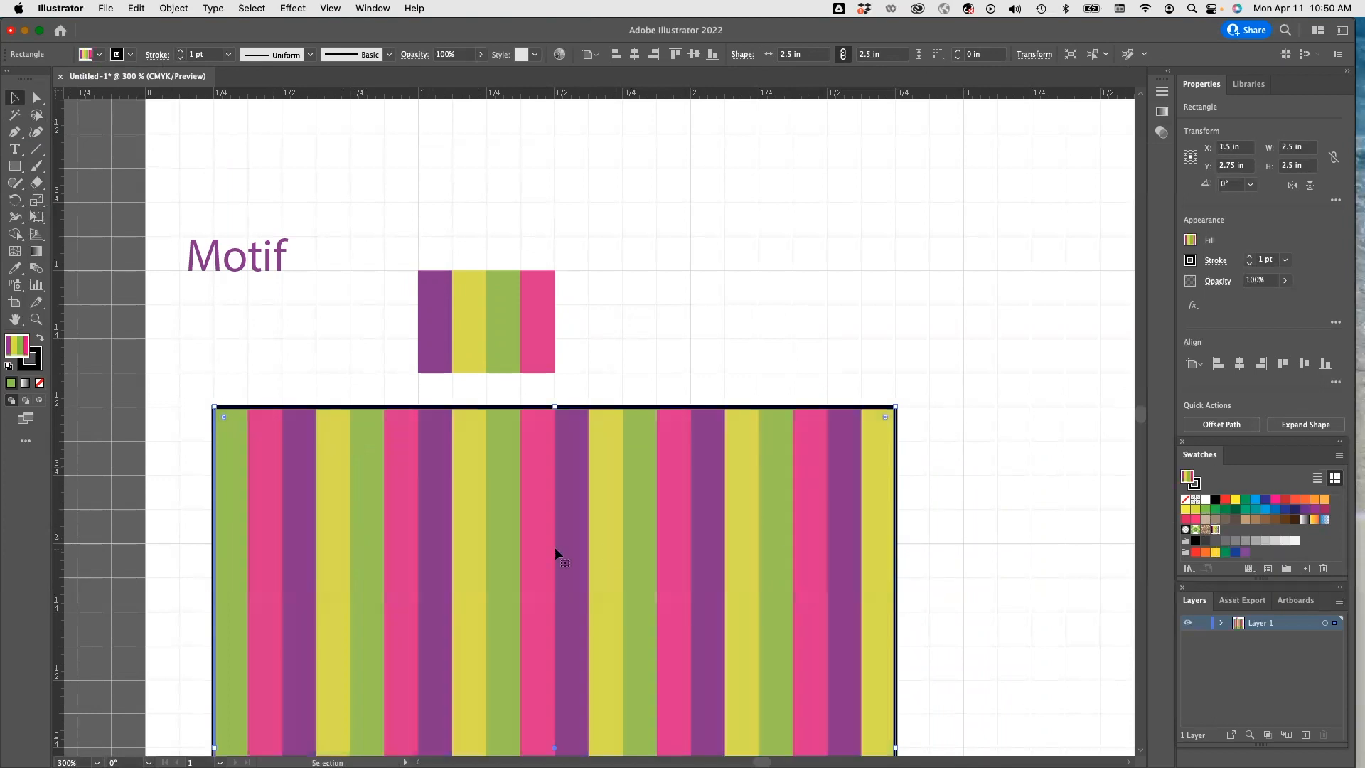
# Examine how the striped pattern repeats across the whole filled square.
pyautogui.scroll(-6, 664, 533)
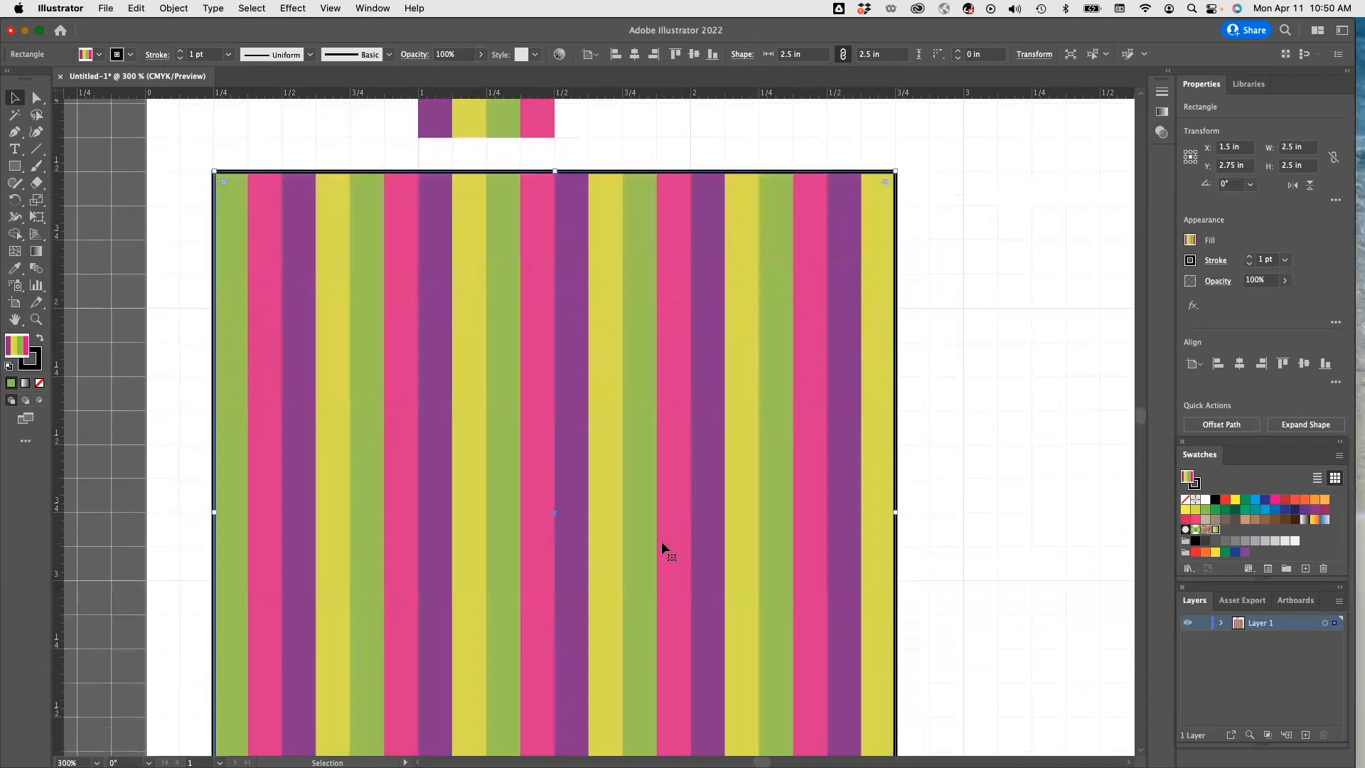
pyautogui.scroll(-4, 663, 544)
pyautogui.scroll(4, 661, 547)
pyautogui.scroll(2, 661, 548)
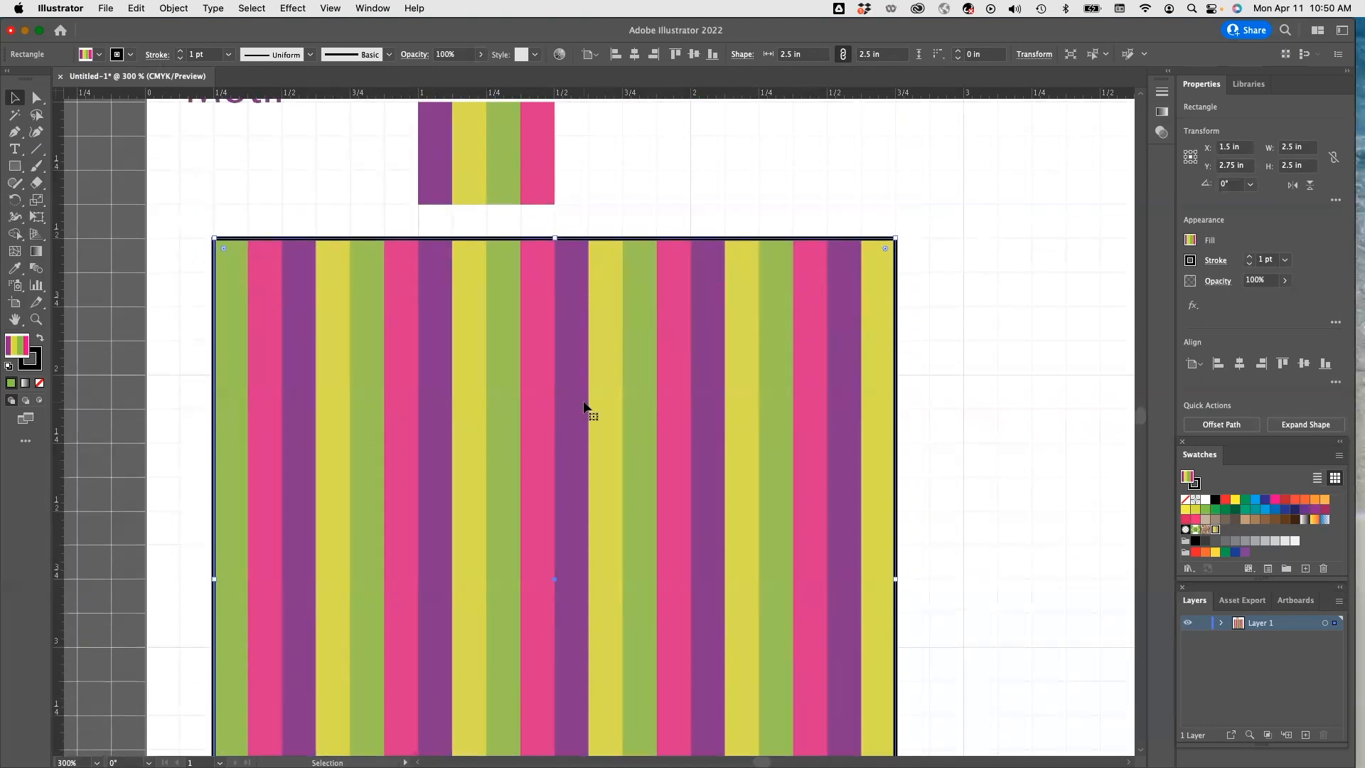
pyautogui.press('super+minus')
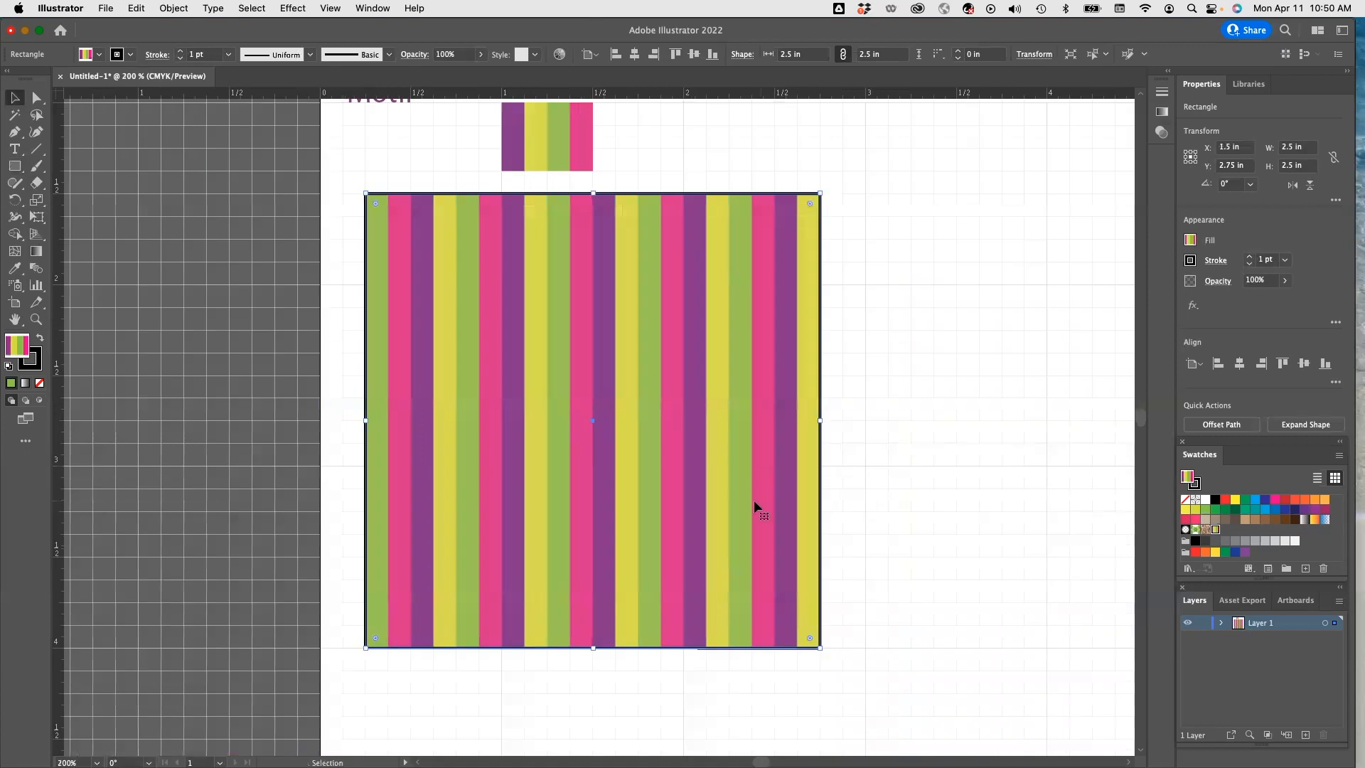
pyautogui.hscroll(-3, 655, 514)
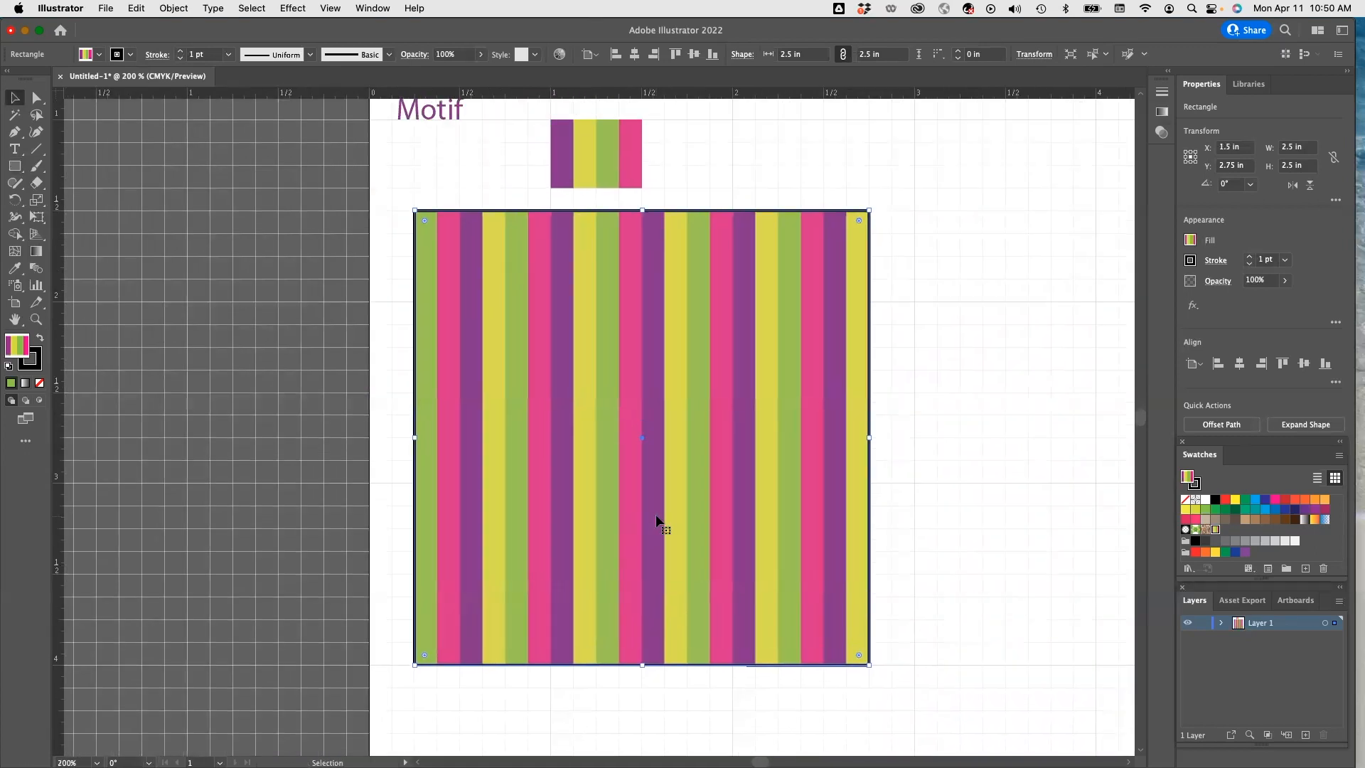
pyautogui.hscroll(10, 655, 514)
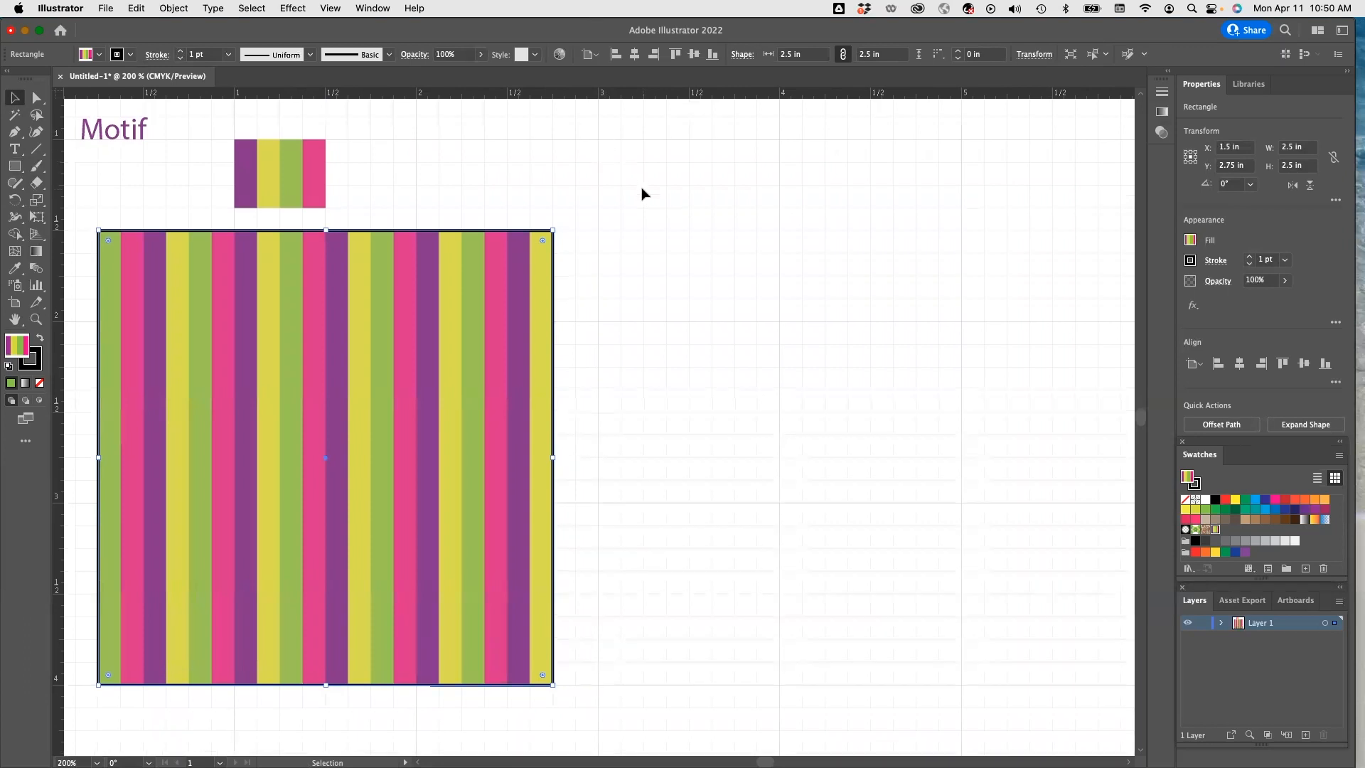
pyautogui.hscroll(3, 642, 193)
pyautogui.scroll(2, 641, 193)
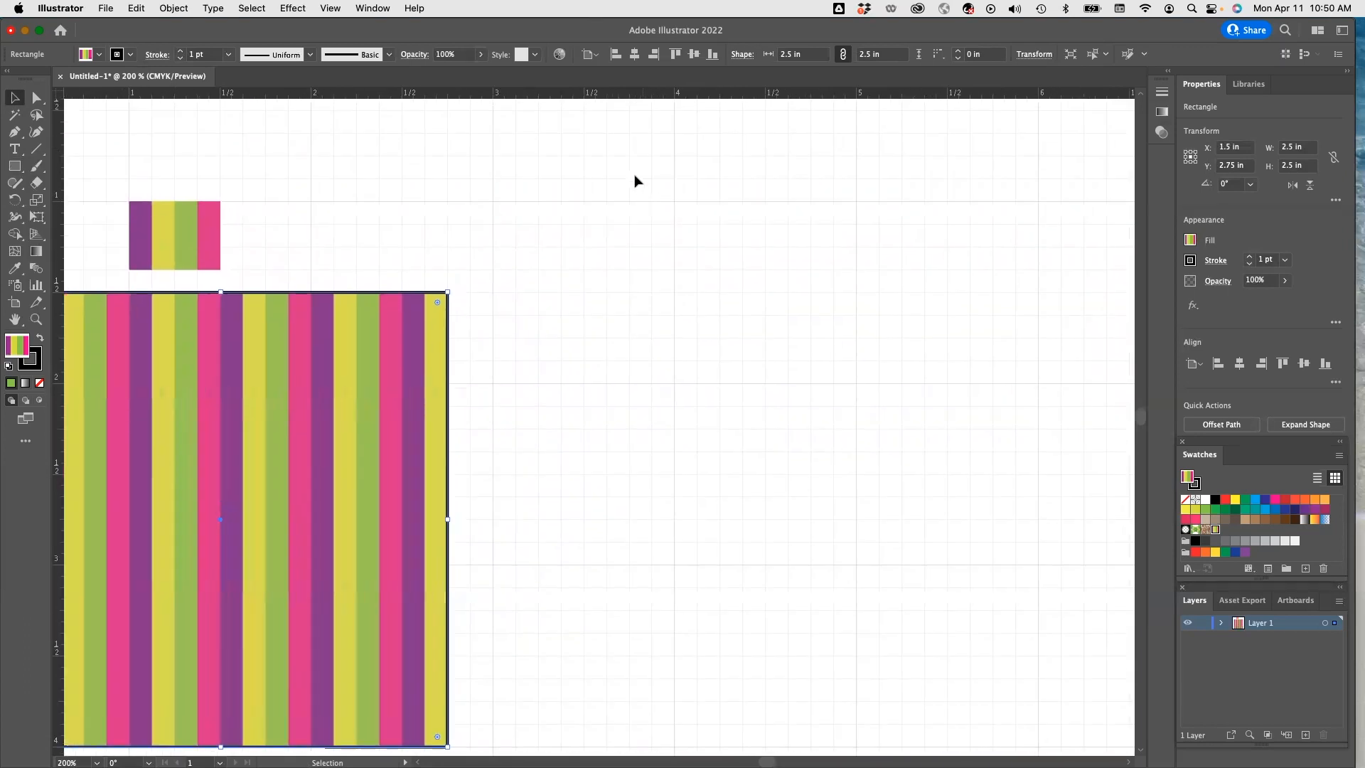
# Draw three purple 0.125 in squares without stroke, touching corner to corner in a rising diagonal on the blank area beside the striped motif.
pyautogui.press('super+equal')
pyautogui.moveTo(978, 345); pyautogui.dragTo(526, 717)
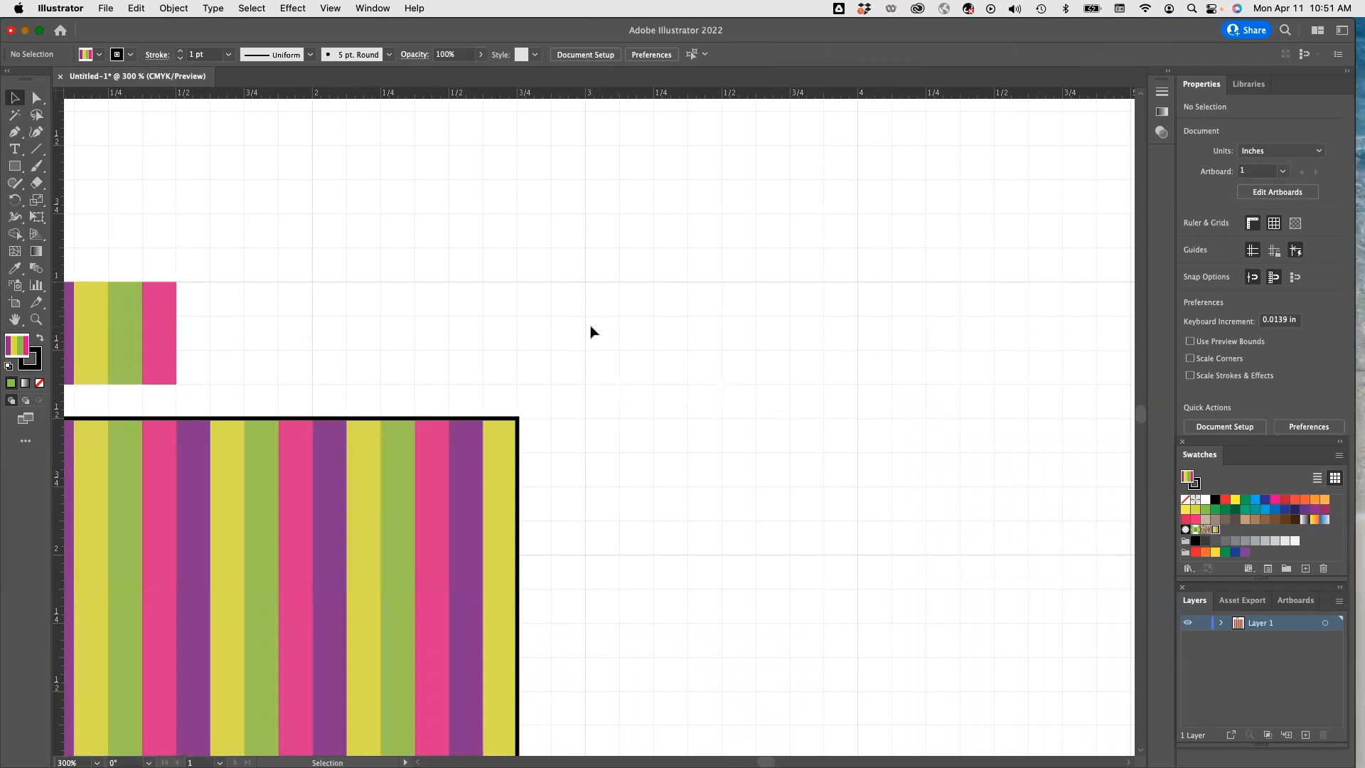
pyautogui.click(14, 167)
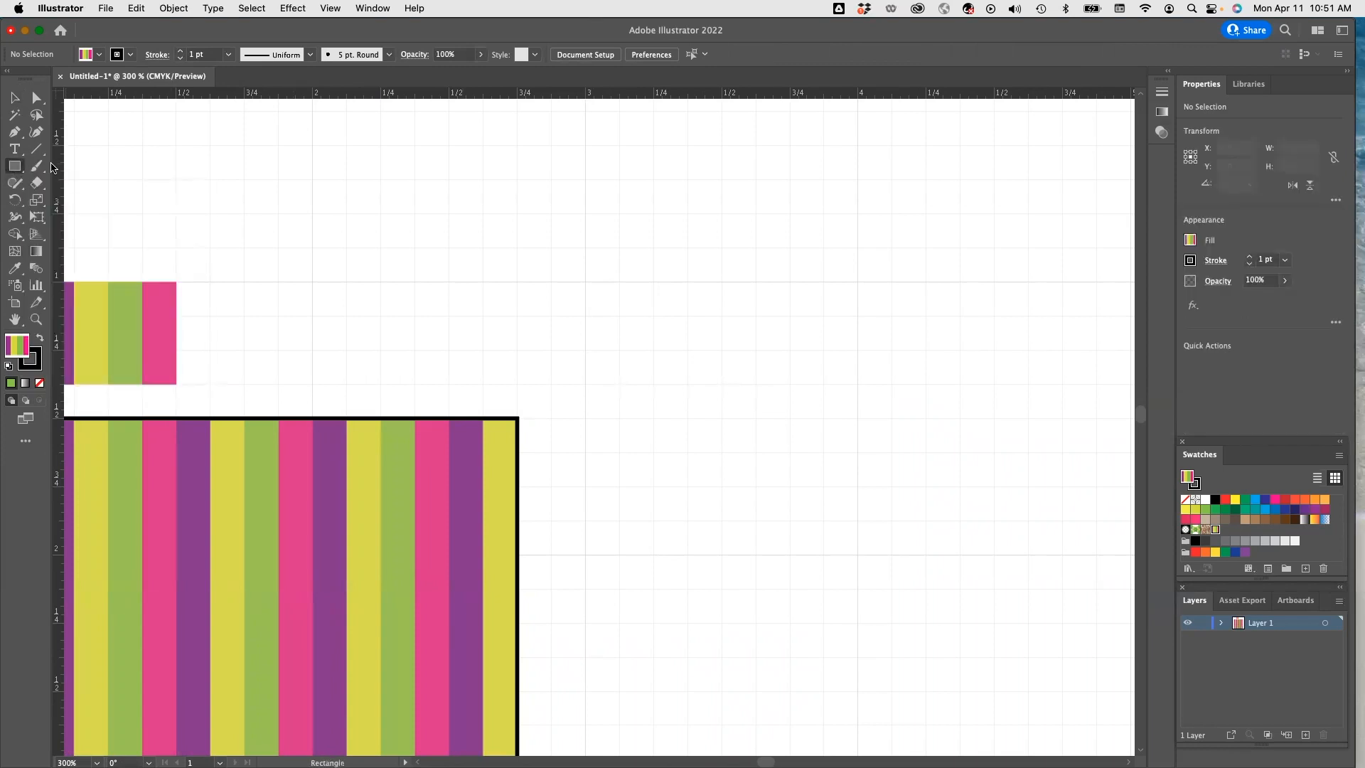
pyautogui.click(98, 54)
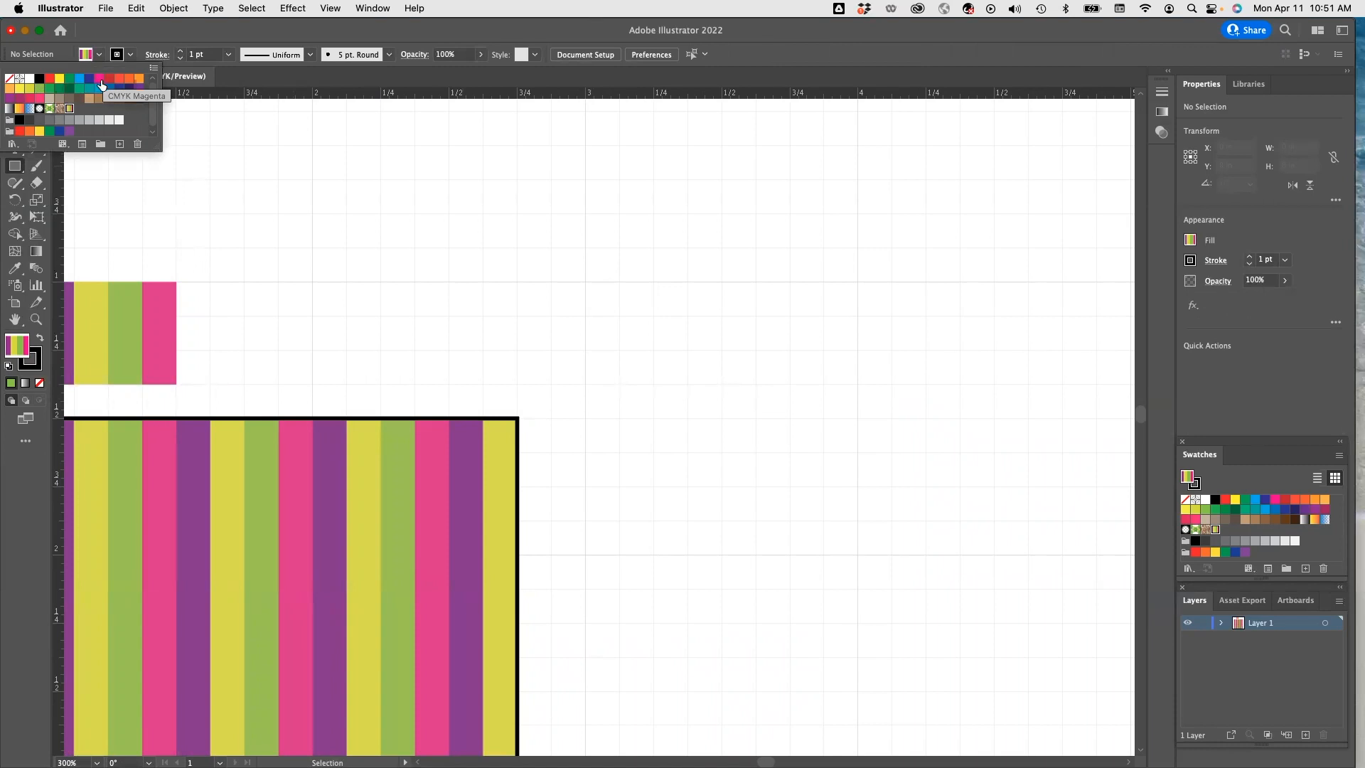
pyautogui.click(9, 99)
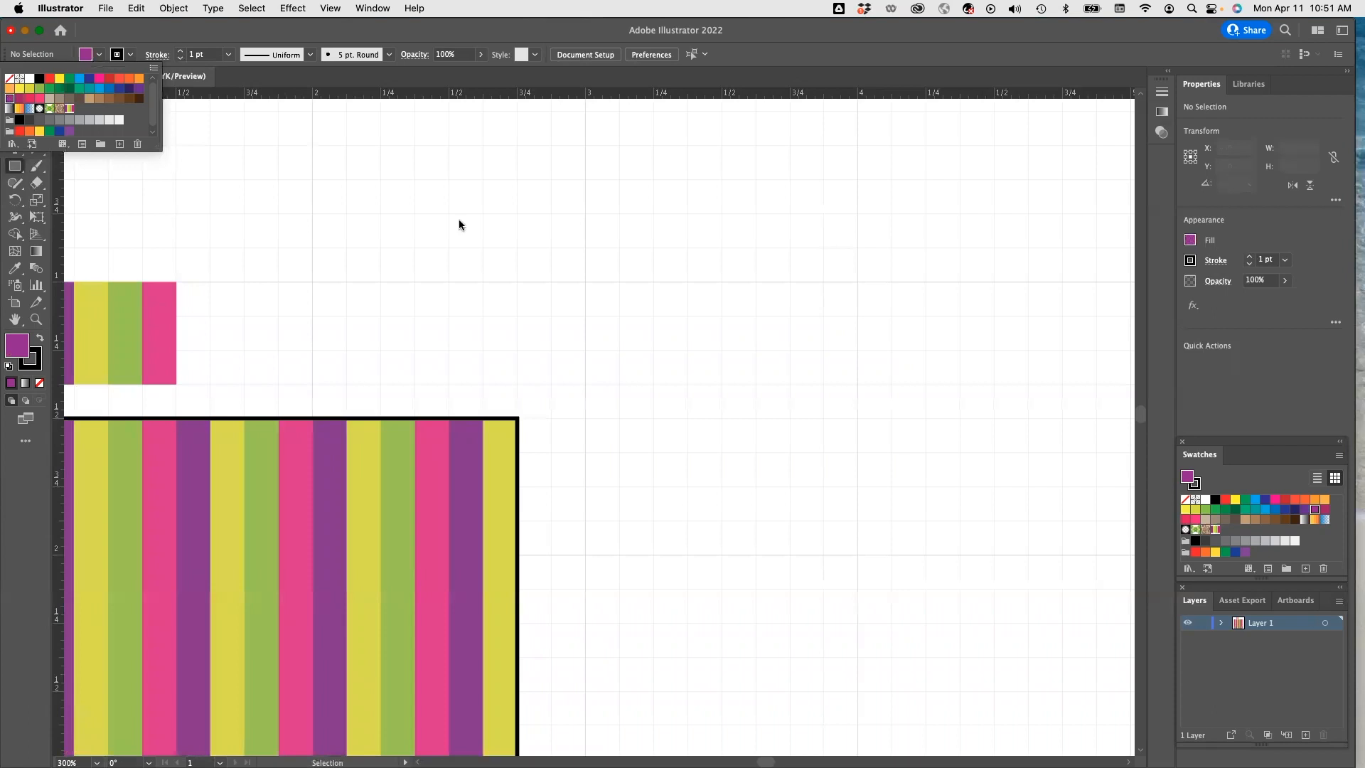
pyautogui.click(586, 353)
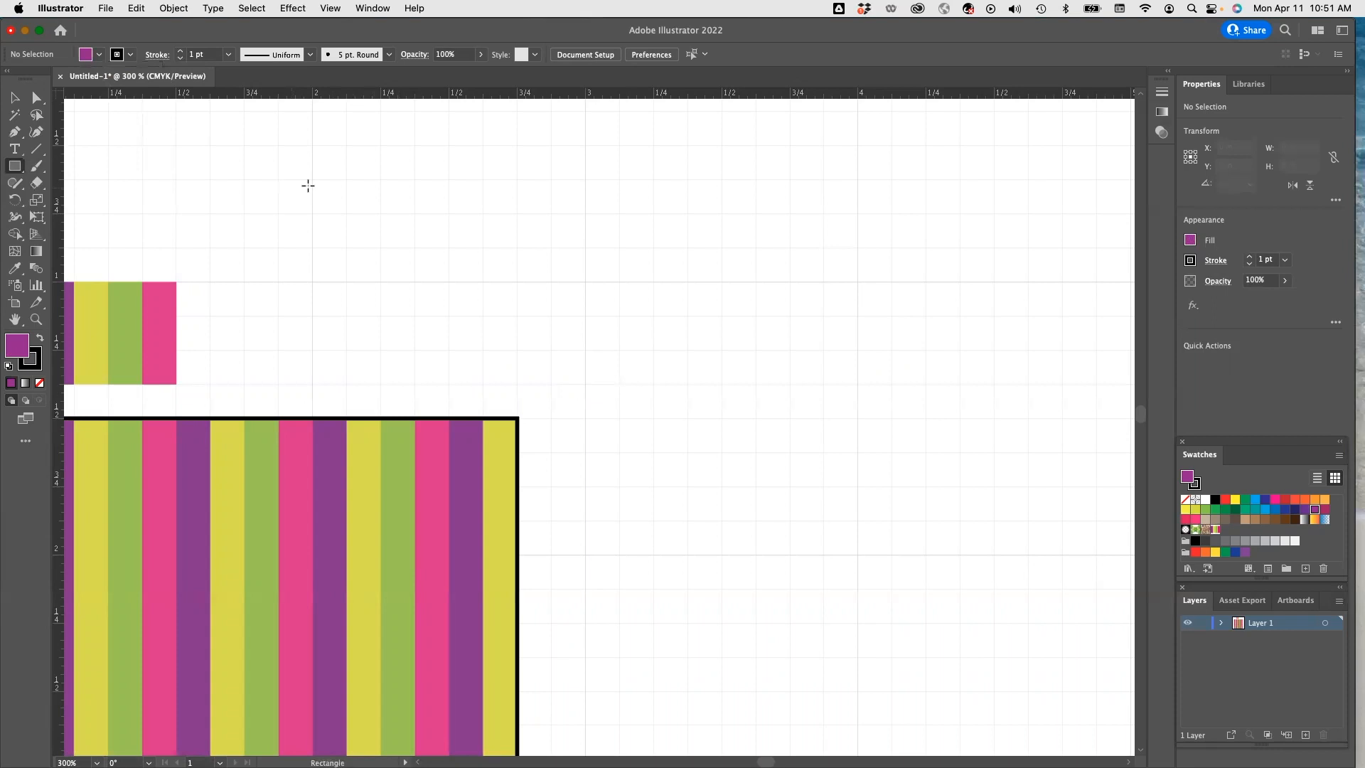
pyautogui.click(131, 55)
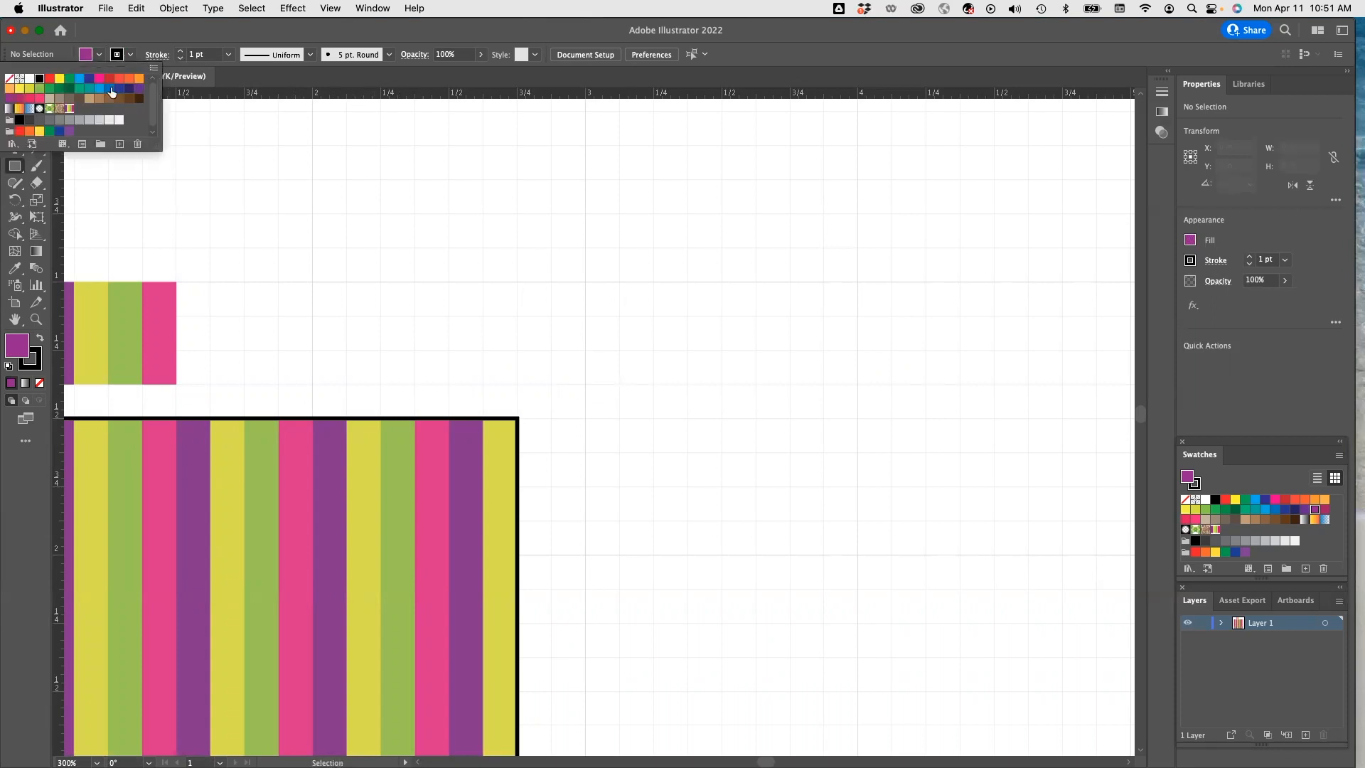
pyautogui.click(8, 78)
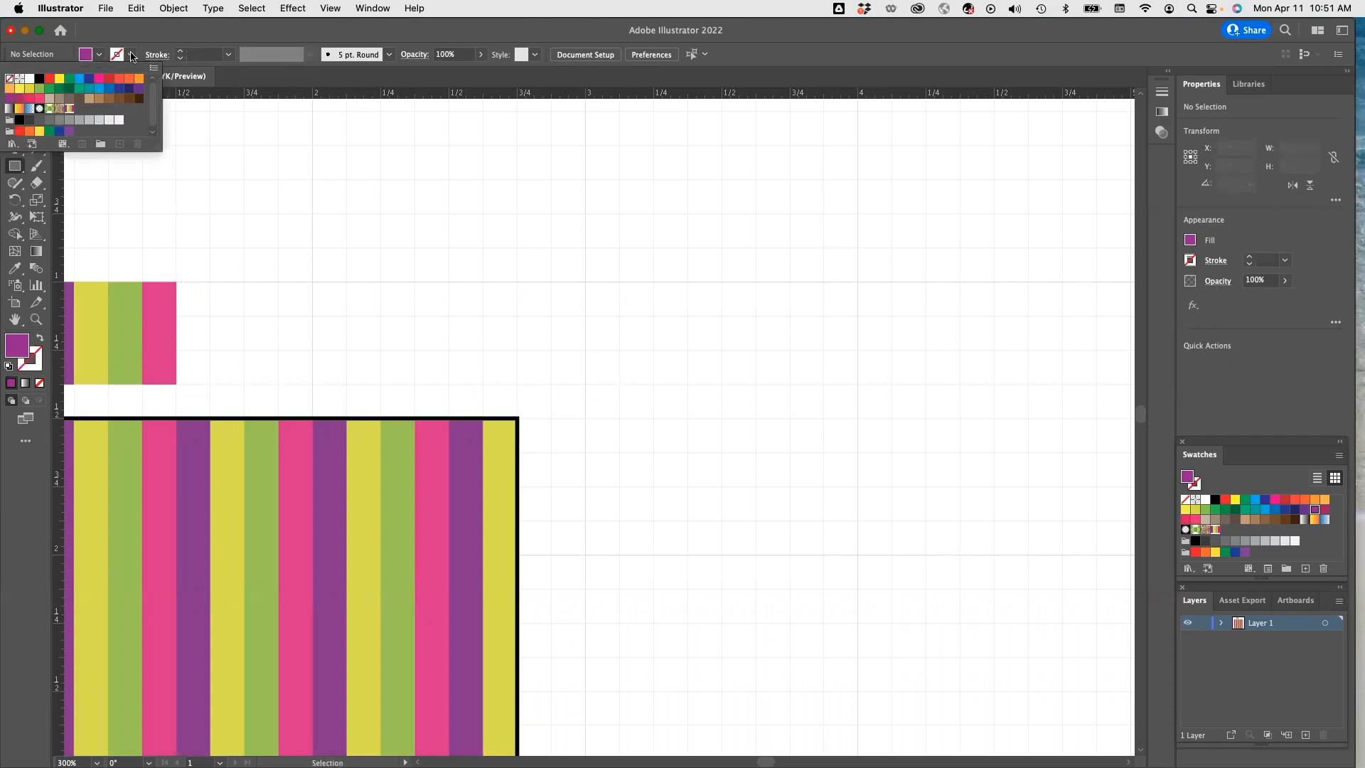
pyautogui.click(595, 306)
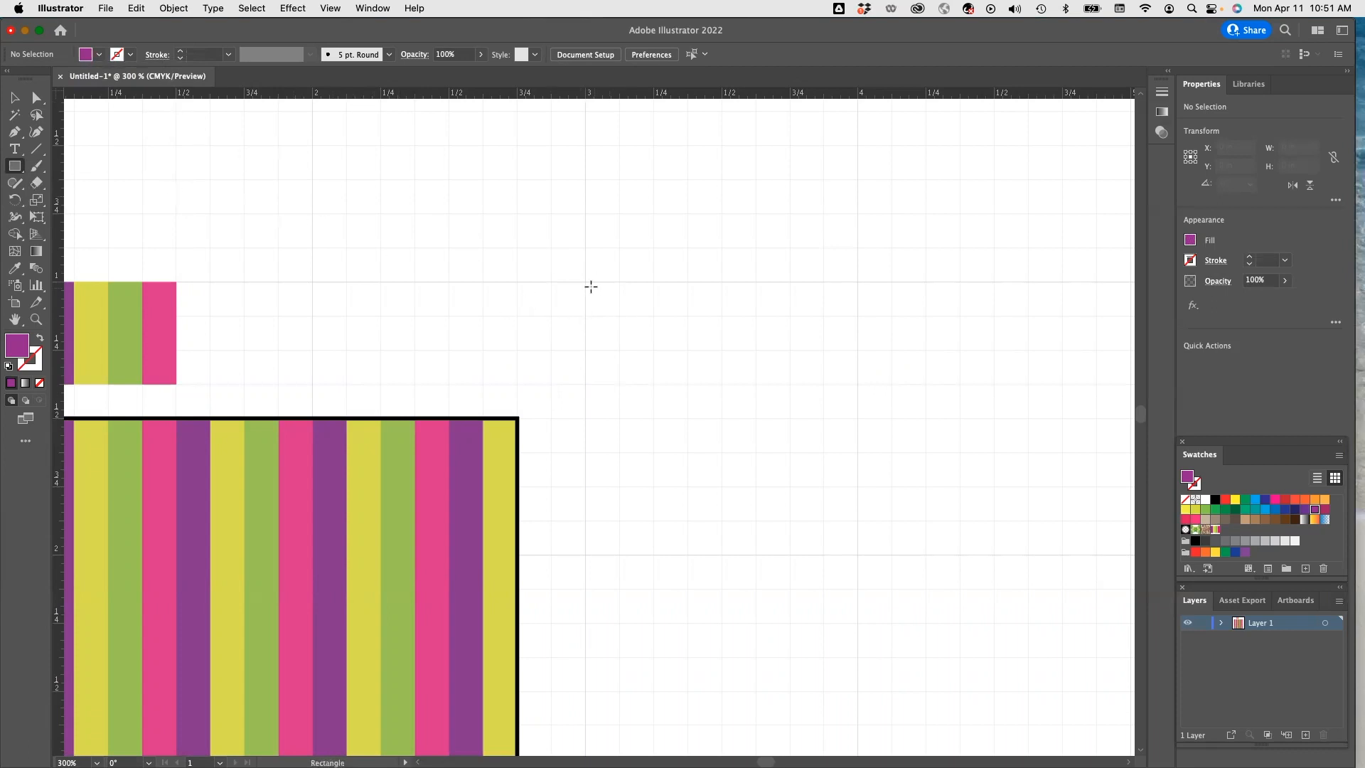
pyautogui.moveTo(585, 282)
pyautogui.mouseDown()
pyautogui.moveTo(588, 301)
pyautogui.moveTo(629, 311)
pyautogui.mouseUp()
pyautogui.moveTo(619, 249); pyautogui.dragTo(654, 282)
pyautogui.moveTo(653, 213)
pyautogui.mouseDown()
pyautogui.moveTo(655, 232)
pyautogui.moveTo(686, 249)
pyautogui.mouseUp()
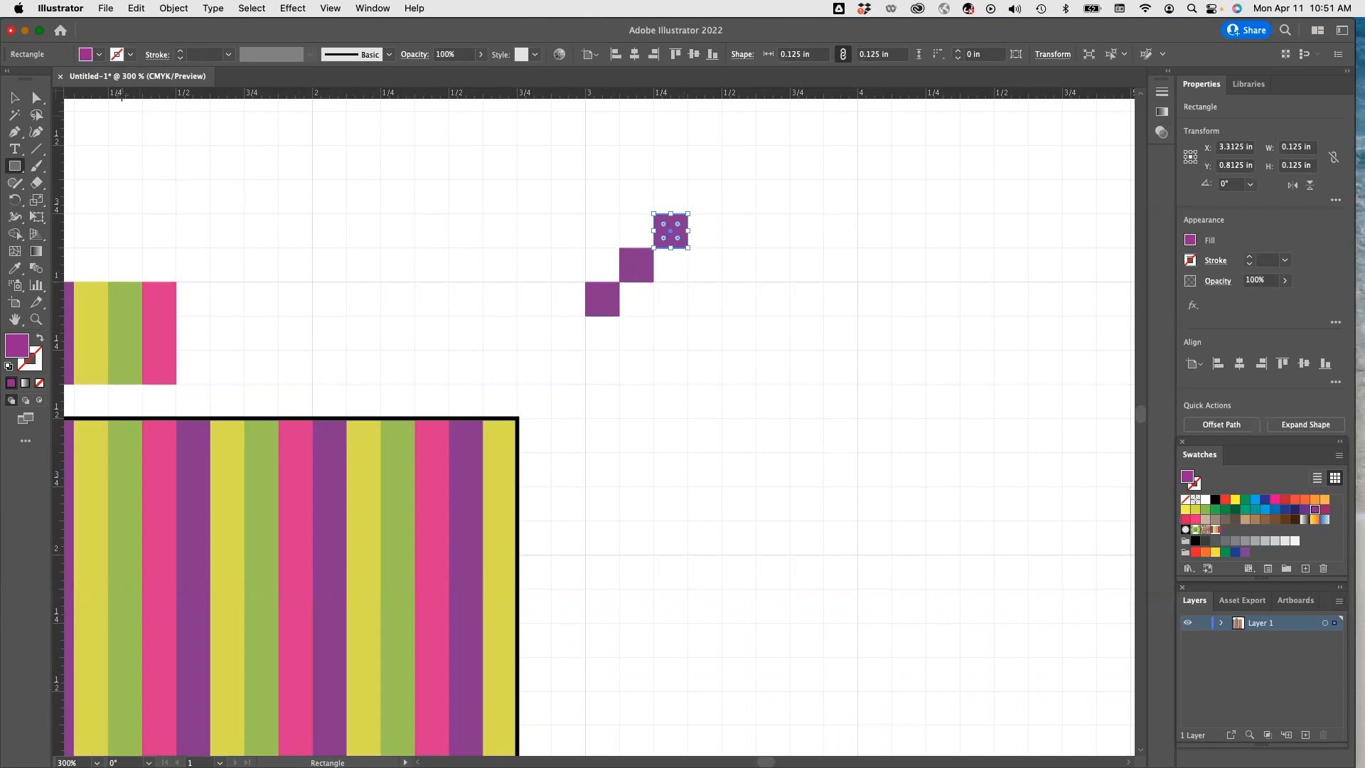
# Set the fill to yellow-green and draw two 0.125 in squares above the lower two squares of the purple diagonal.
pyautogui.click(99, 55)
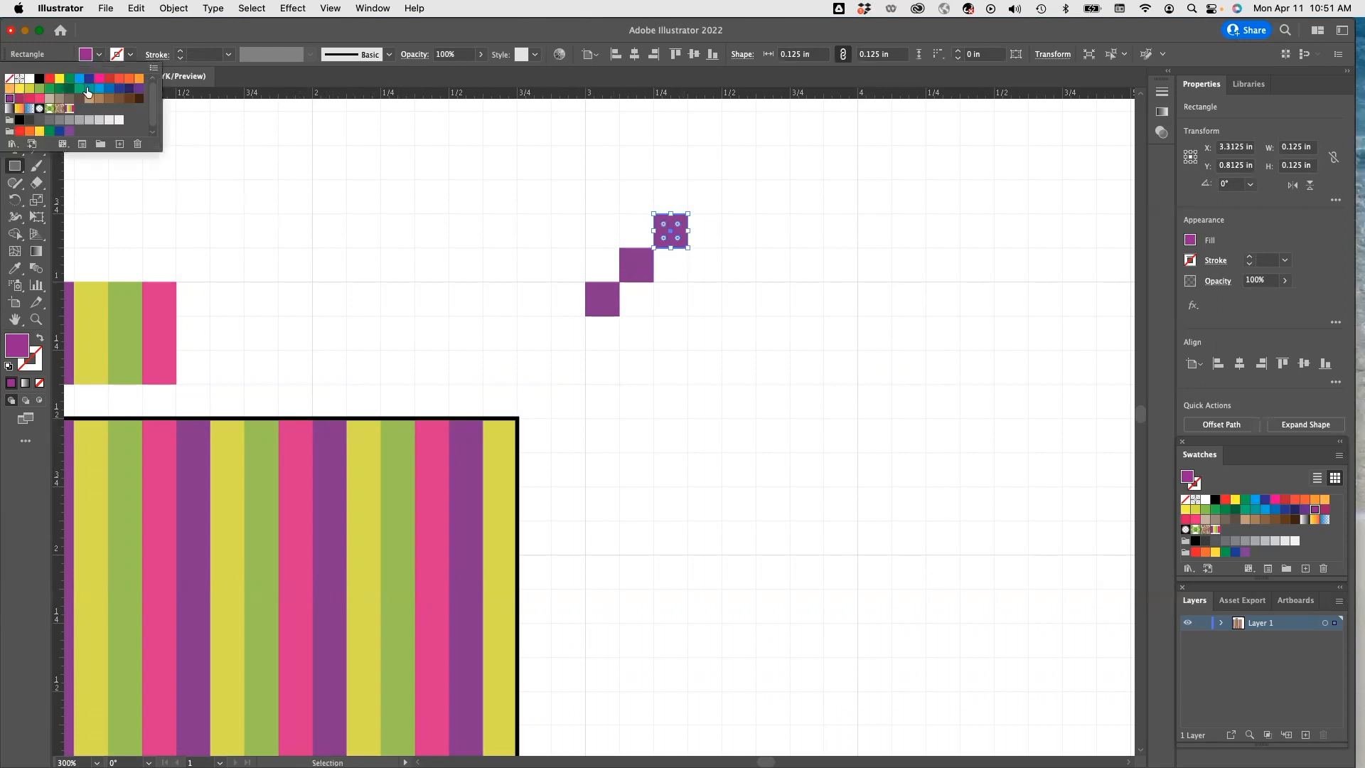
pyautogui.click(29, 88)
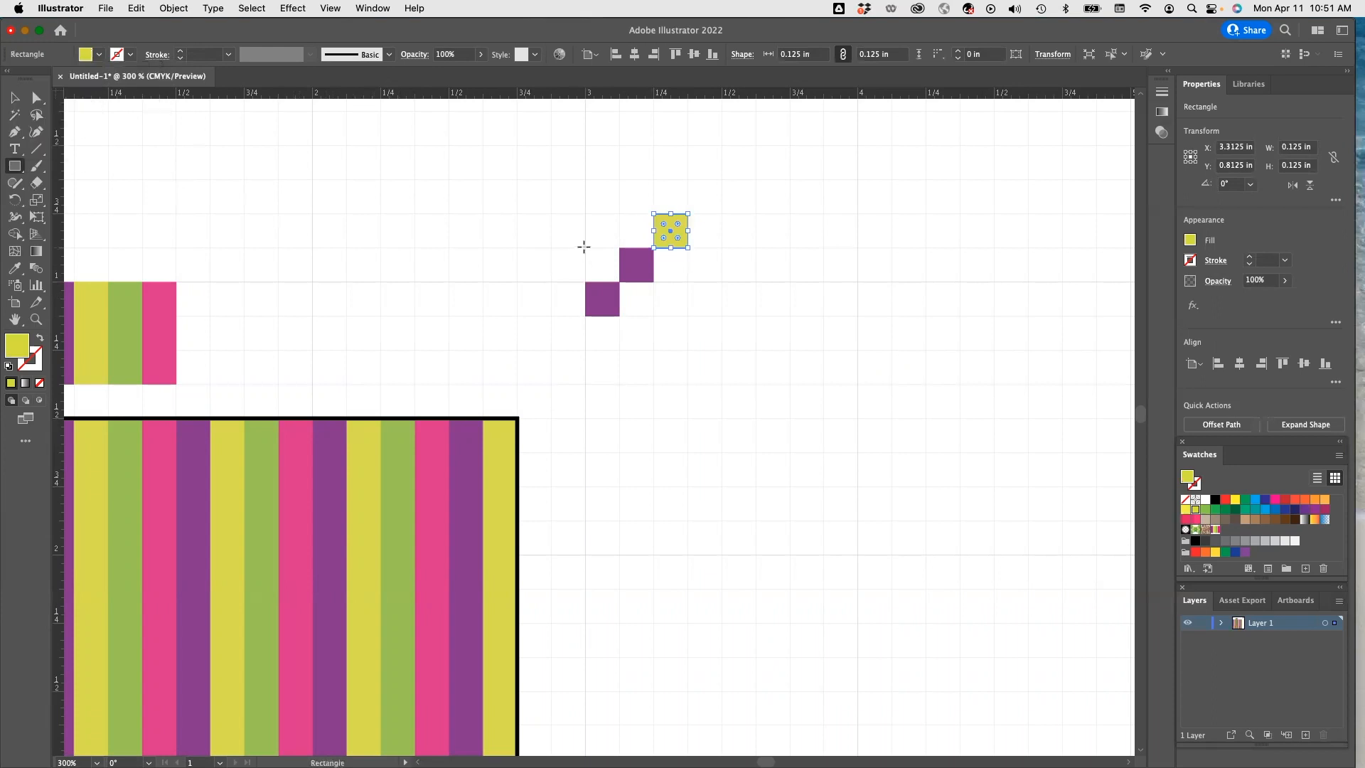
pyautogui.moveTo(585, 248); pyautogui.dragTo(623, 278)
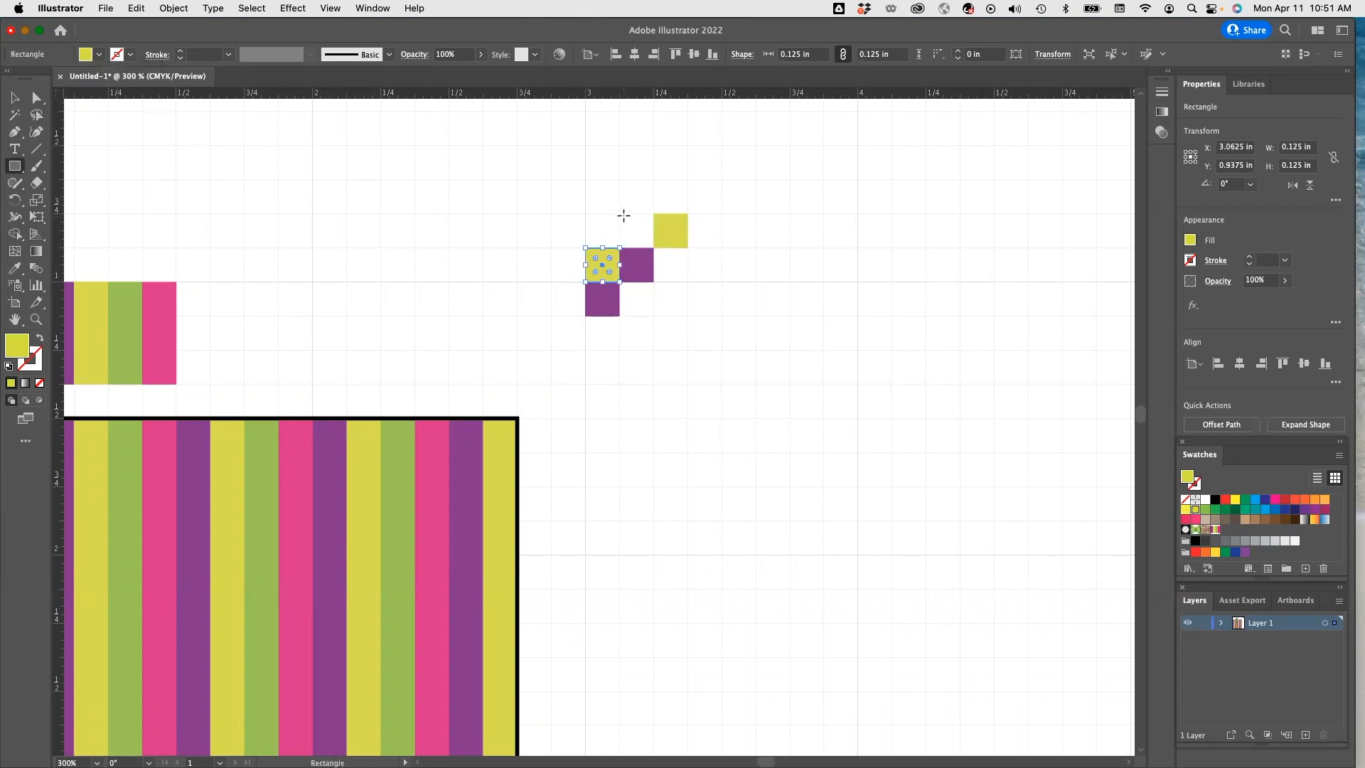
pyautogui.moveTo(620, 214); pyautogui.dragTo(652, 247)
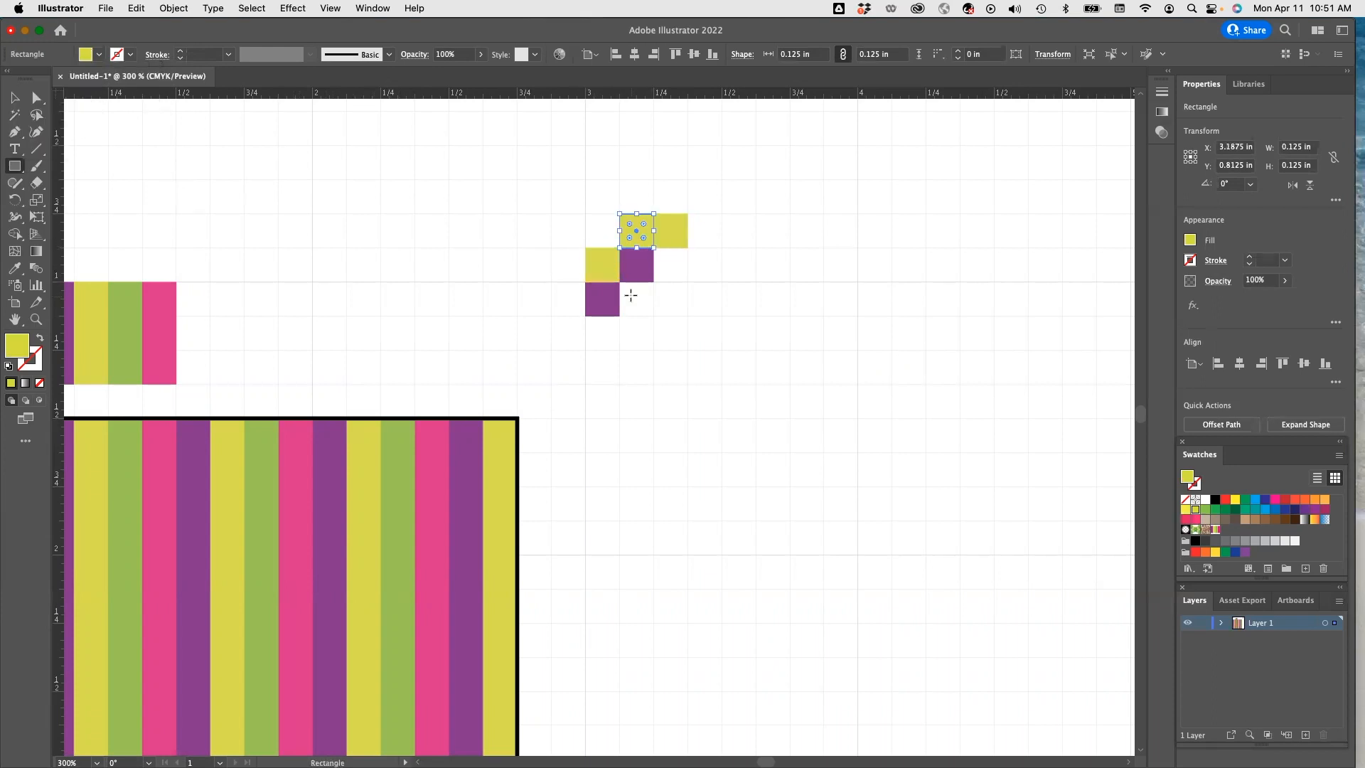
# Recolour the upper-right square of the diagonal purple.
pyautogui.press('v')
pyautogui.click(681, 237)
pyautogui.click(99, 54)
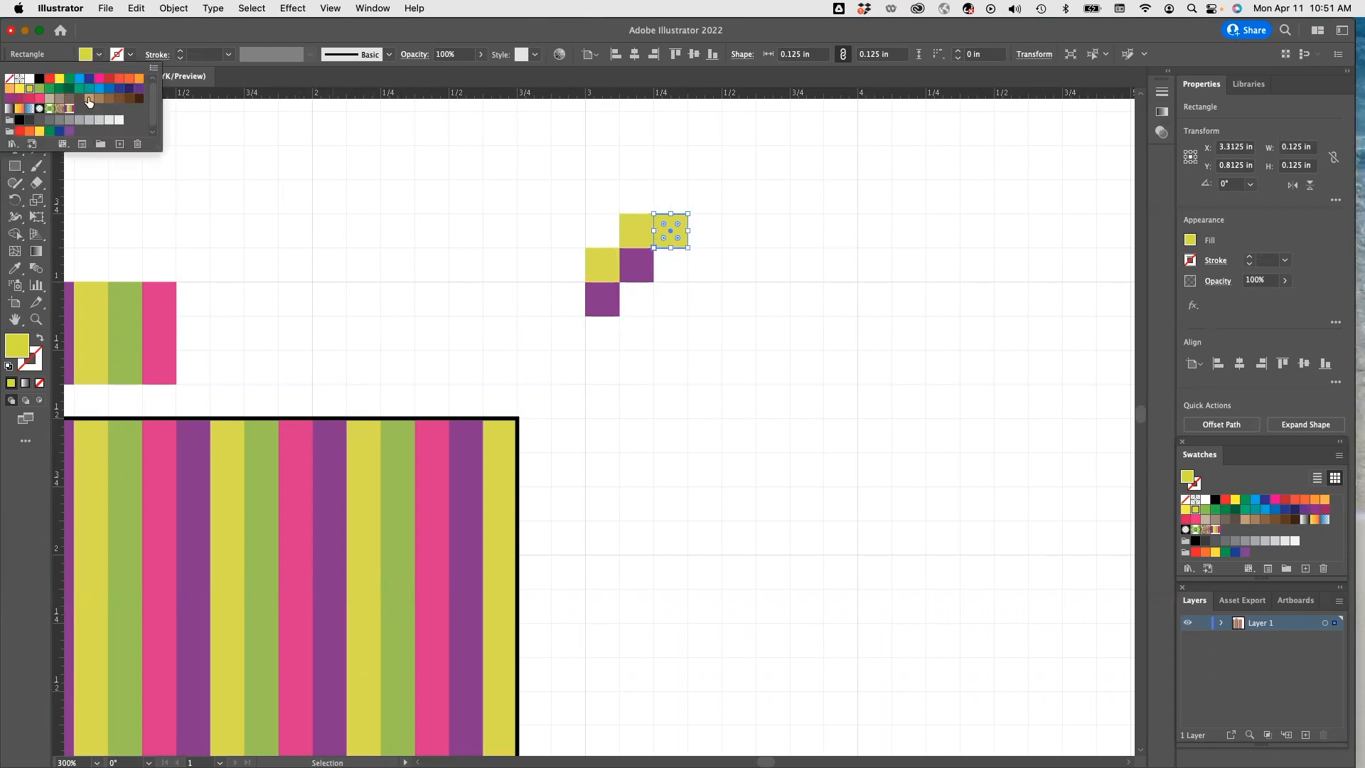
pyautogui.click(9, 99)
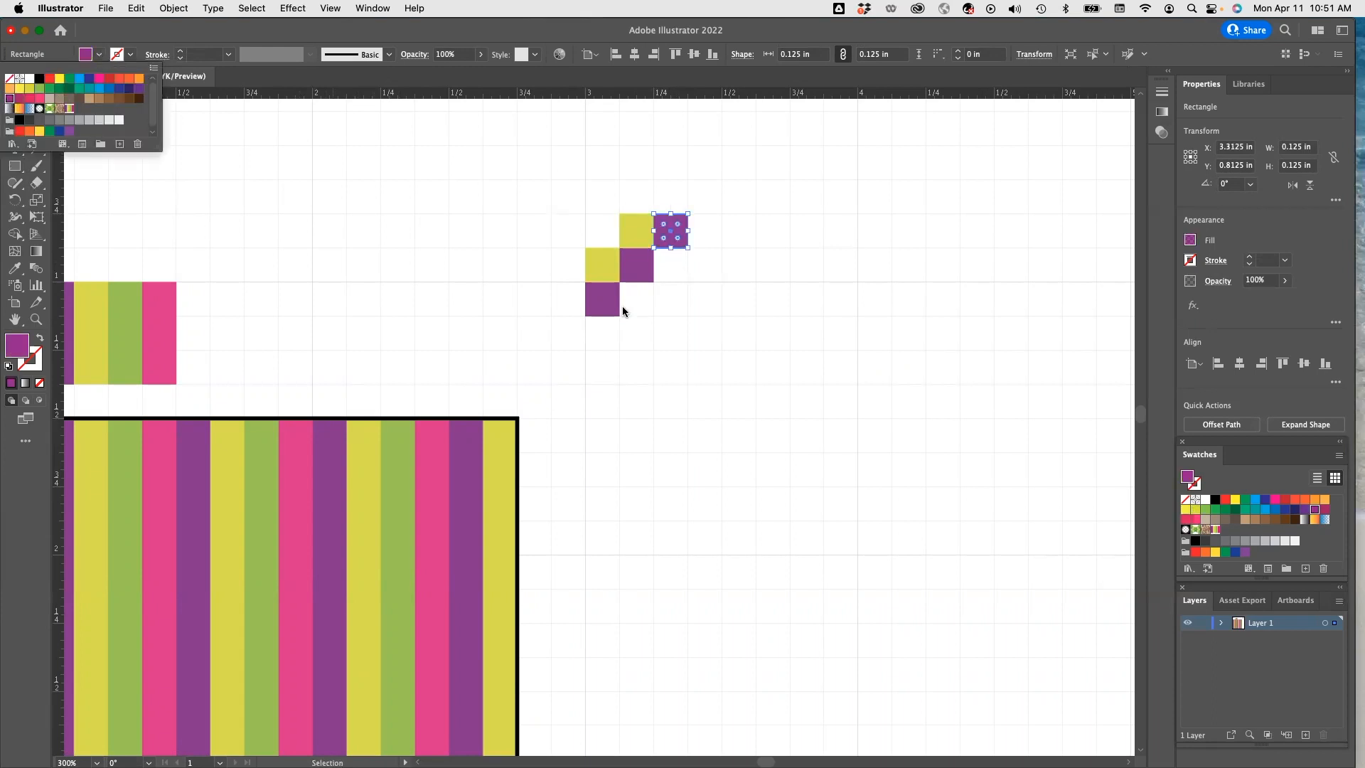
pyautogui.click(642, 303)
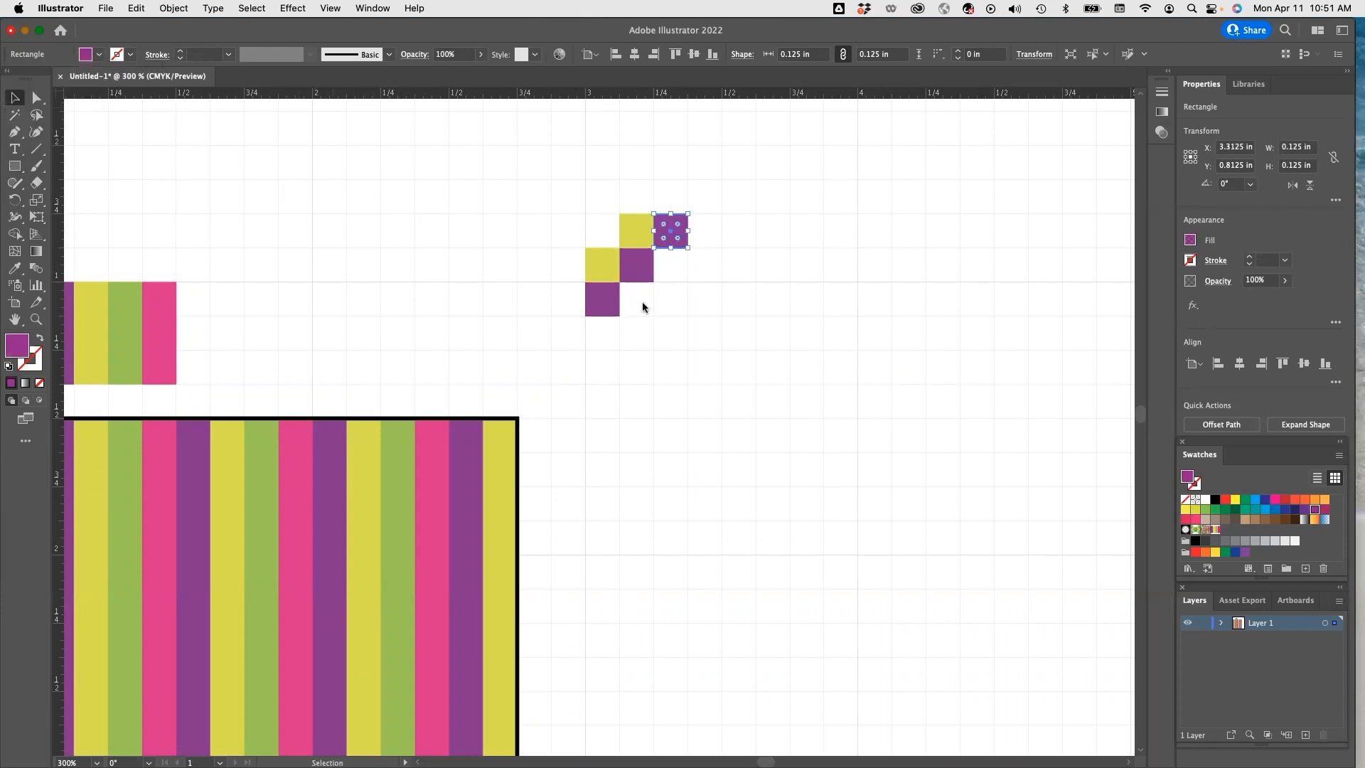
# Draw two yellow-green 0.125 in squares without stroke, directly below the middle and upper-right purple squares.
pyautogui.click(128, 180)
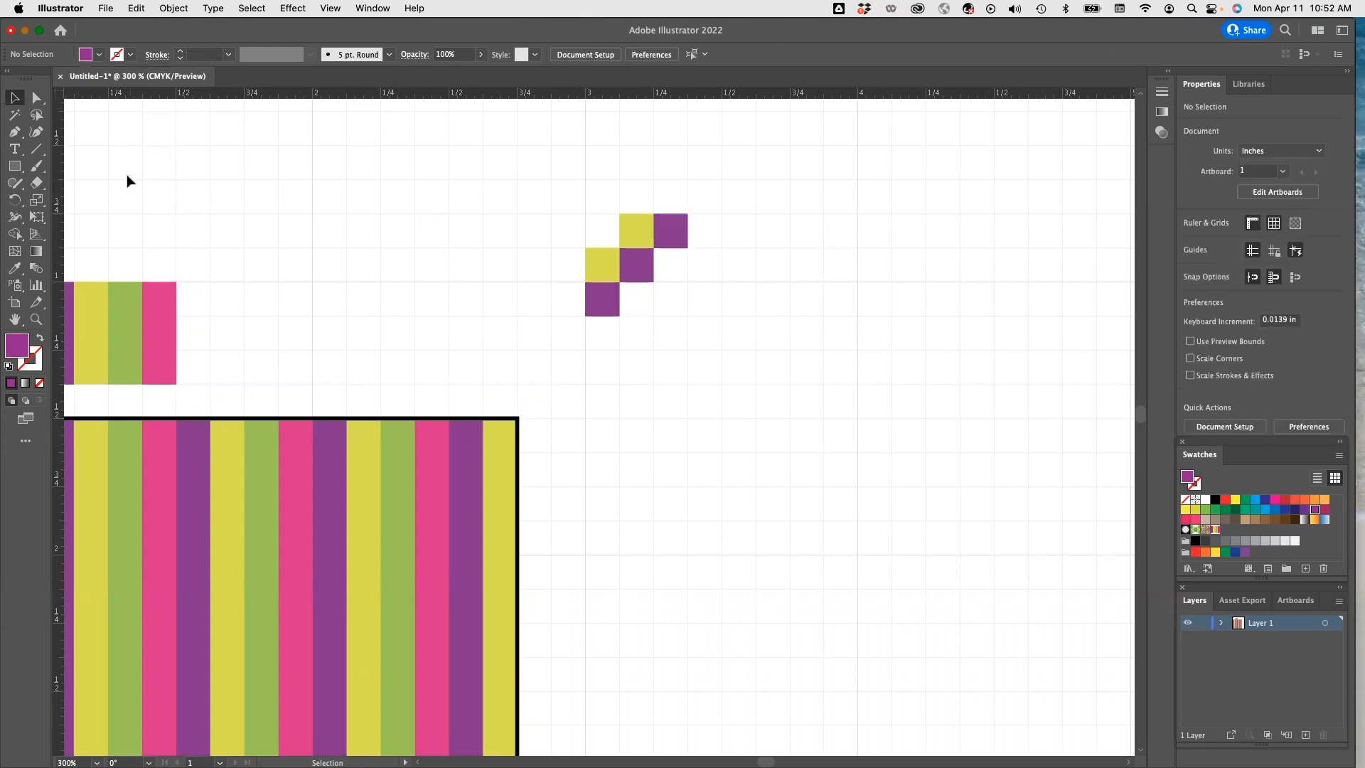
pyautogui.click(14, 165)
pyautogui.click(99, 54)
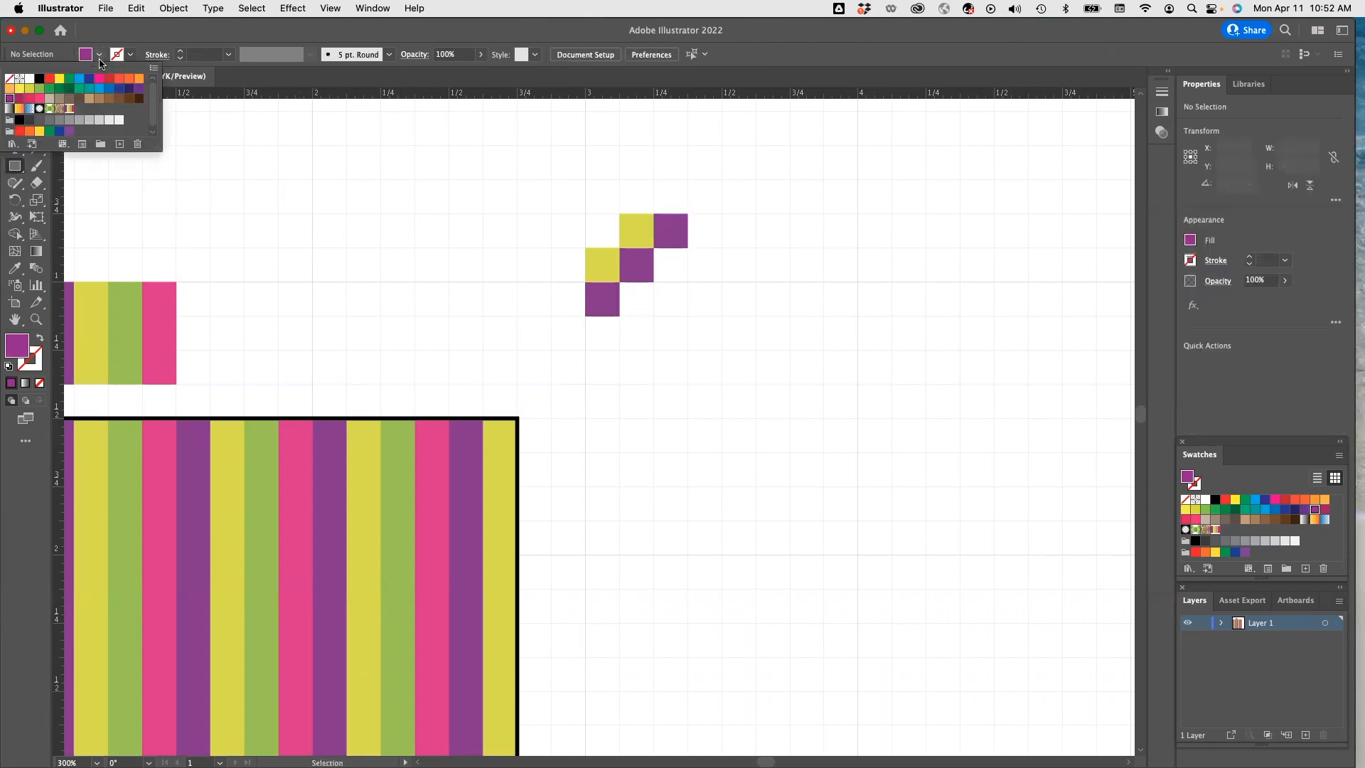
pyautogui.click(29, 88)
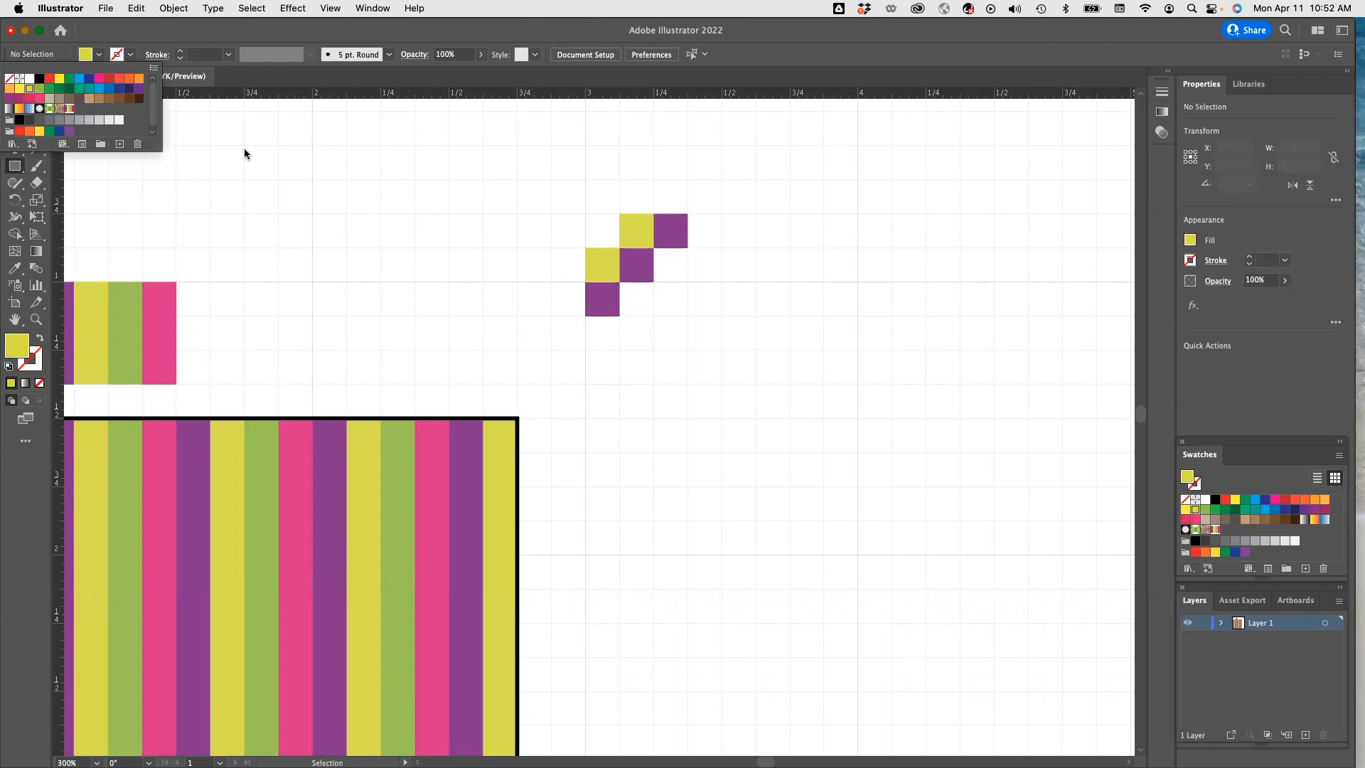
pyautogui.click(622, 289)
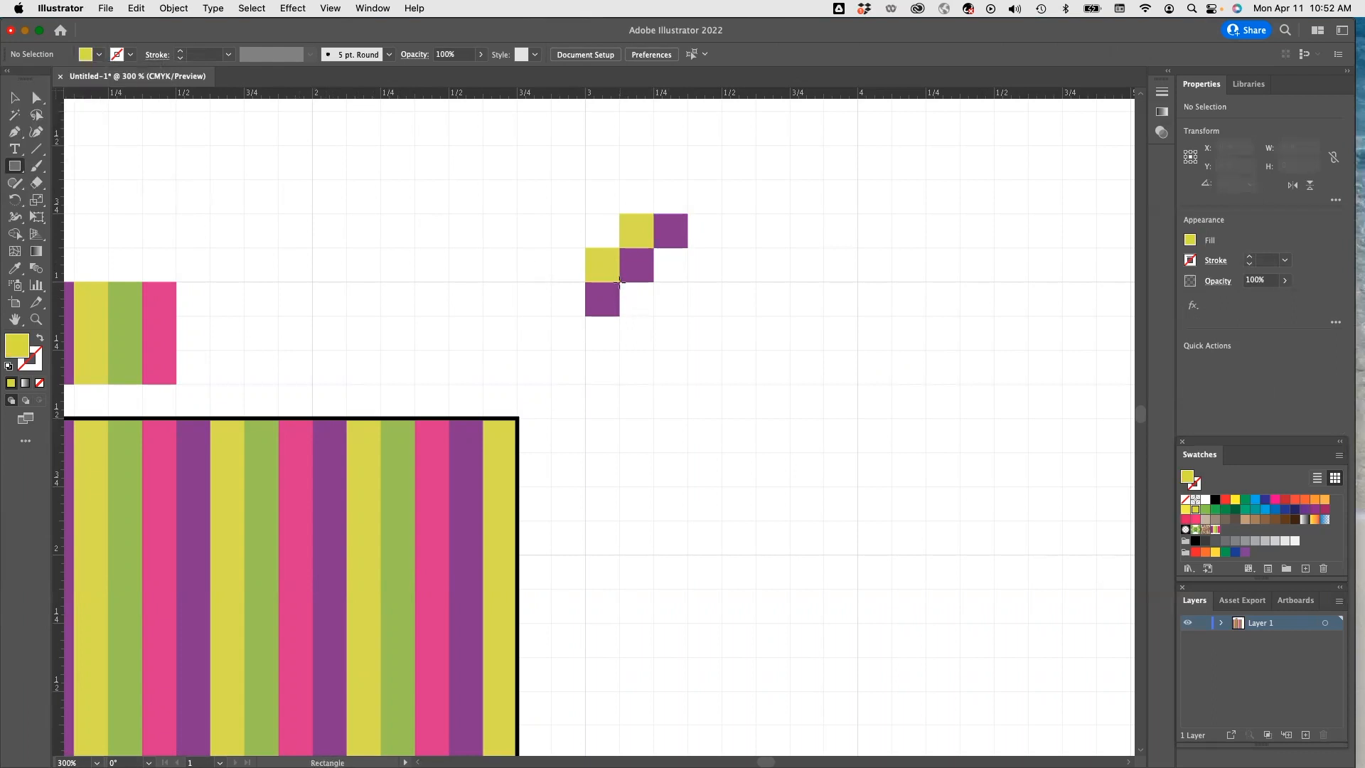
pyautogui.moveTo(620, 282); pyautogui.dragTo(653, 316)
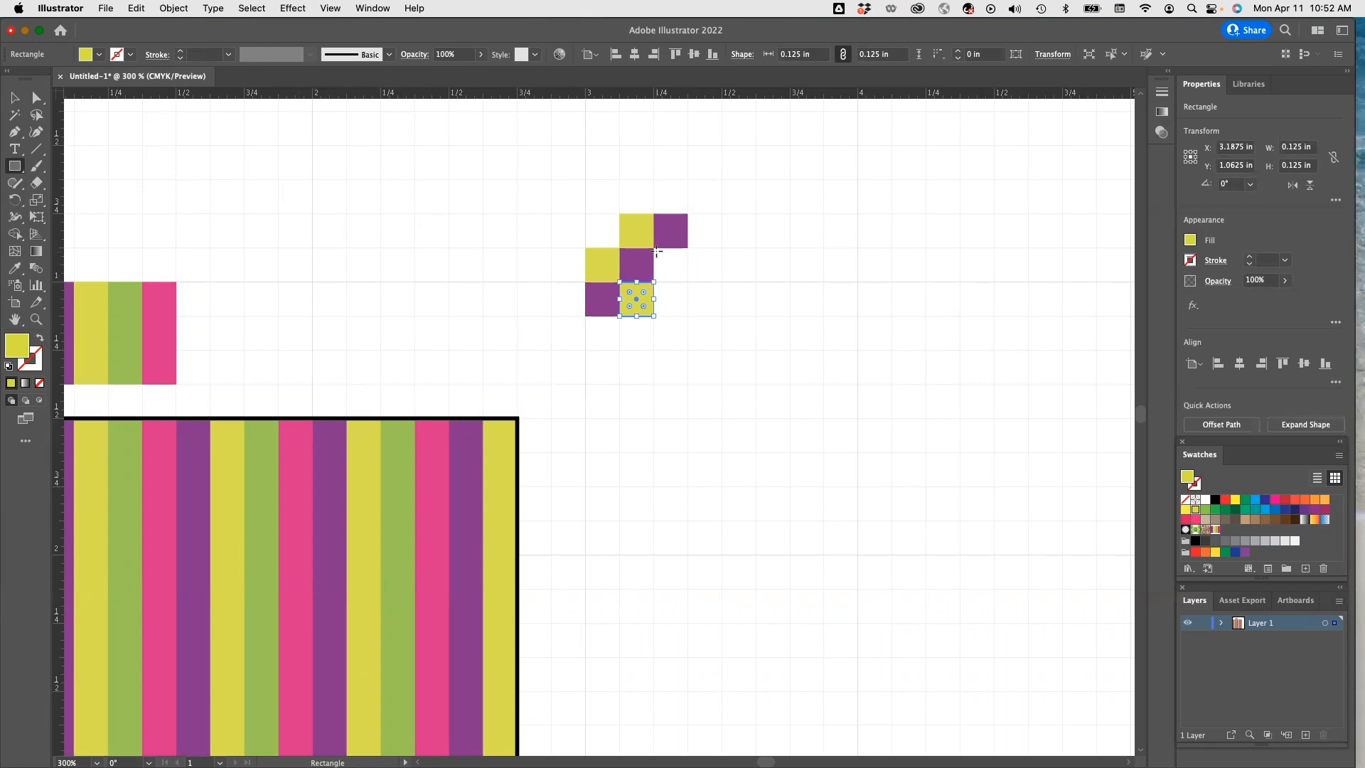
pyautogui.moveTo(654, 248); pyautogui.dragTo(687, 281)
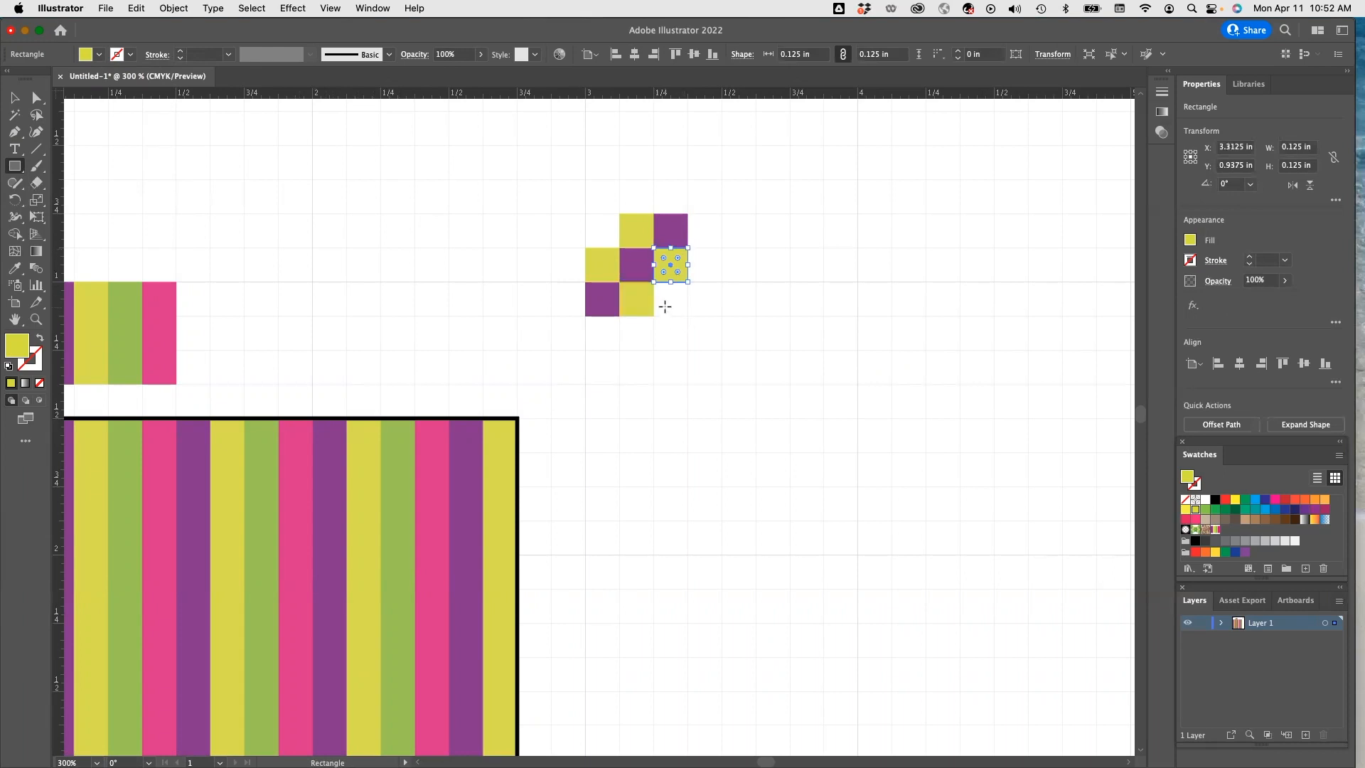
# Set the fill to green and draw 0.125 in squares in the two empty corners of the three-by-three checkered motif.
pyautogui.click(99, 55)
pyautogui.press('Escape')
pyautogui.press('v')
pyautogui.click(328, 188)
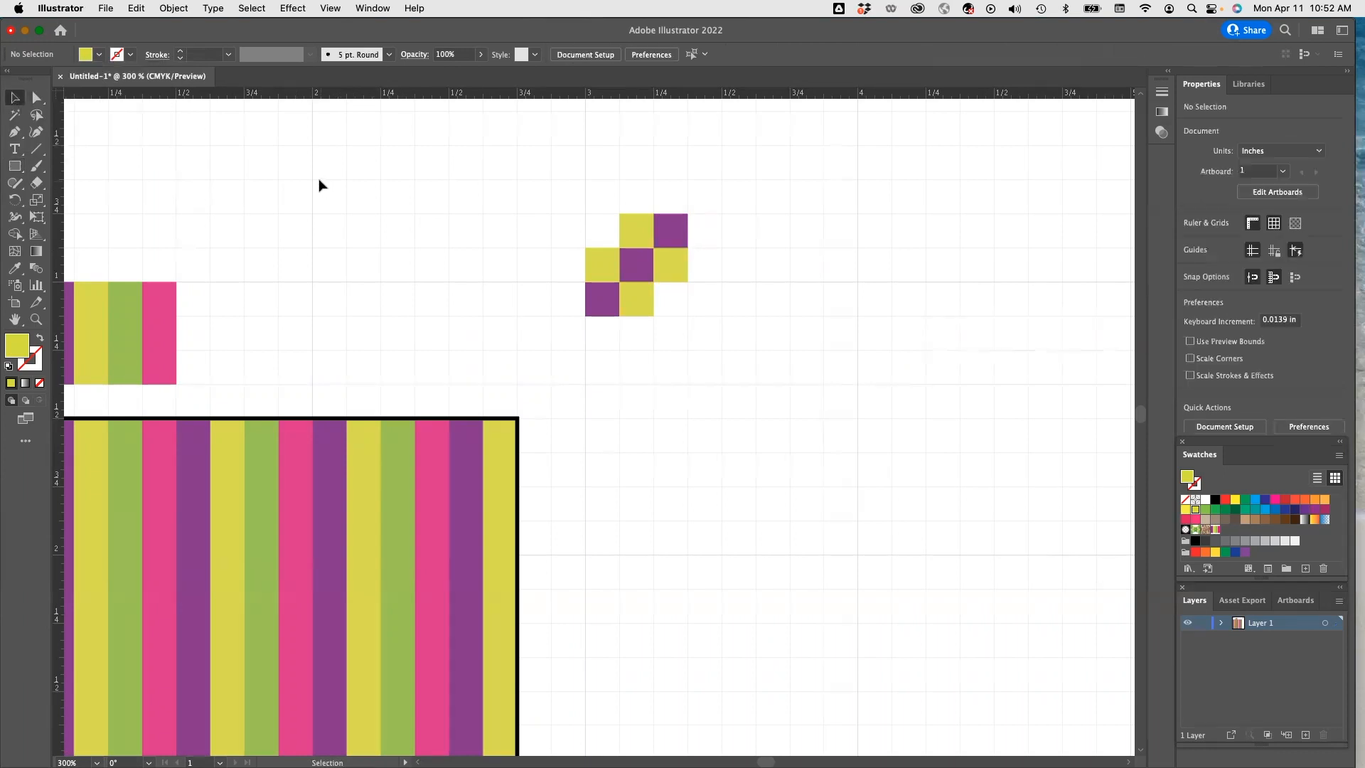
pyautogui.click(15, 167)
pyautogui.click(99, 55)
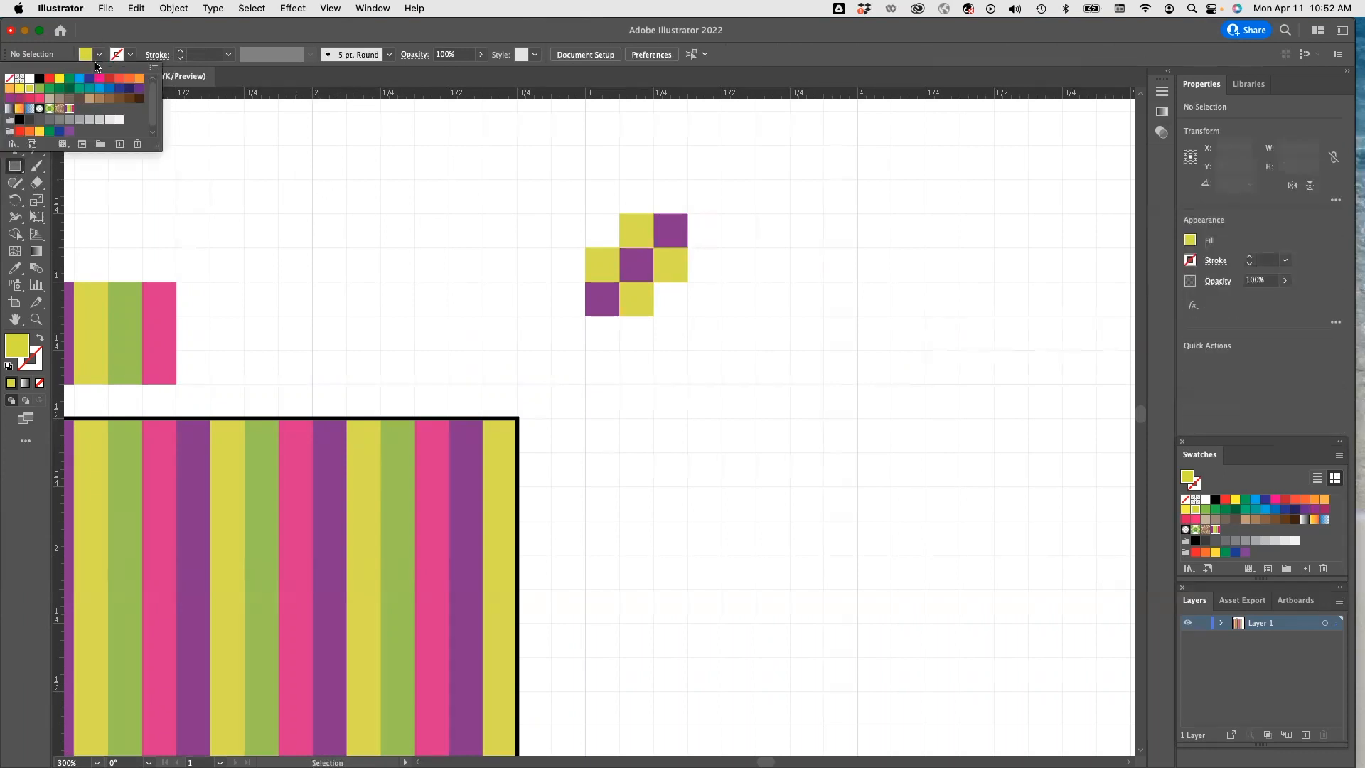
pyautogui.click(38, 89)
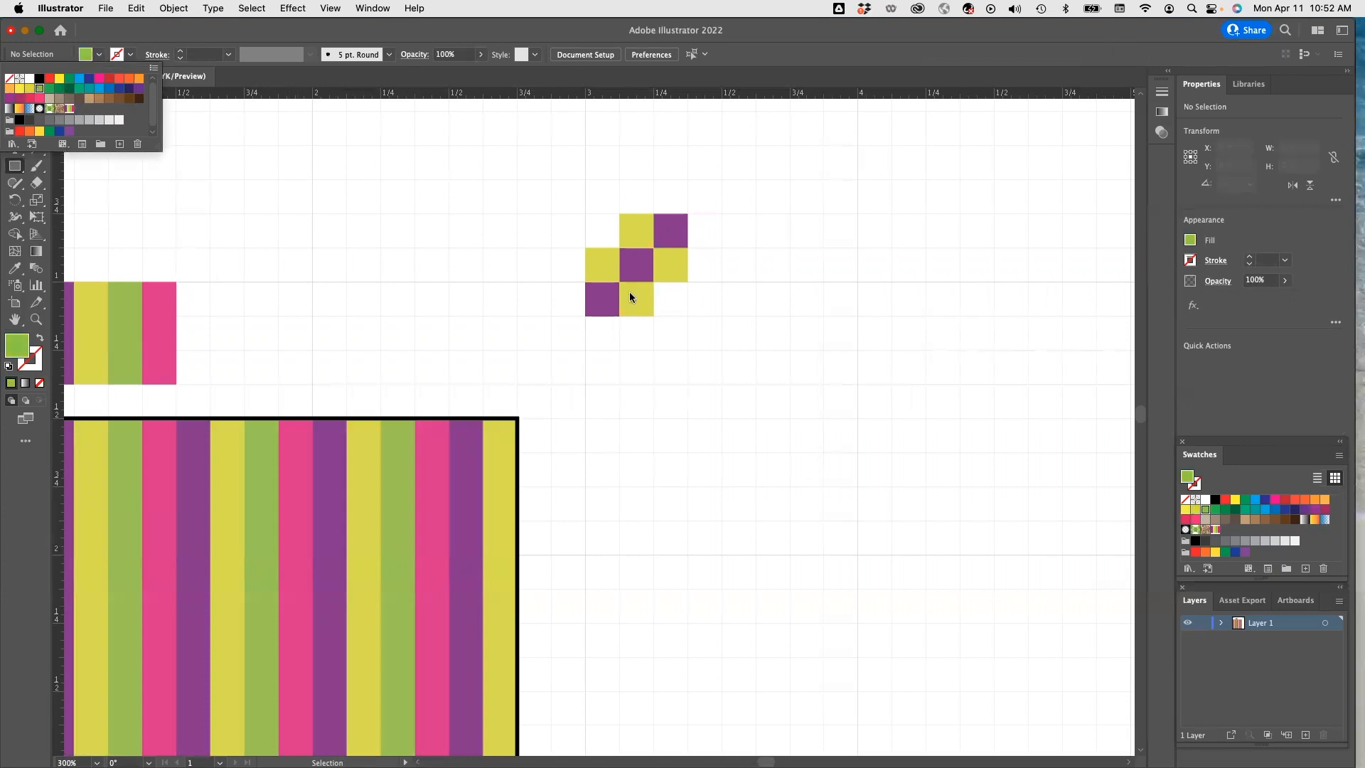
pyautogui.click(658, 286)
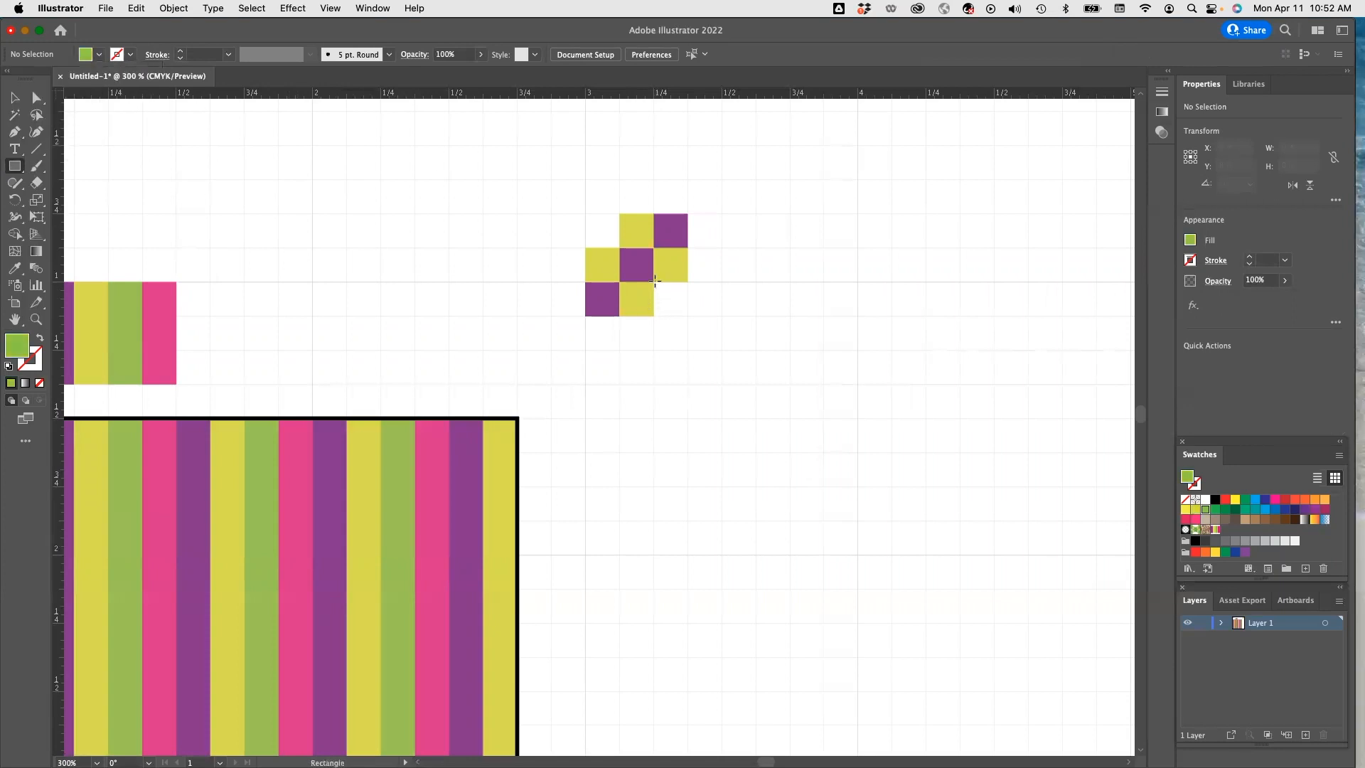
pyautogui.moveTo(667, 297); pyautogui.dragTo(687, 315)
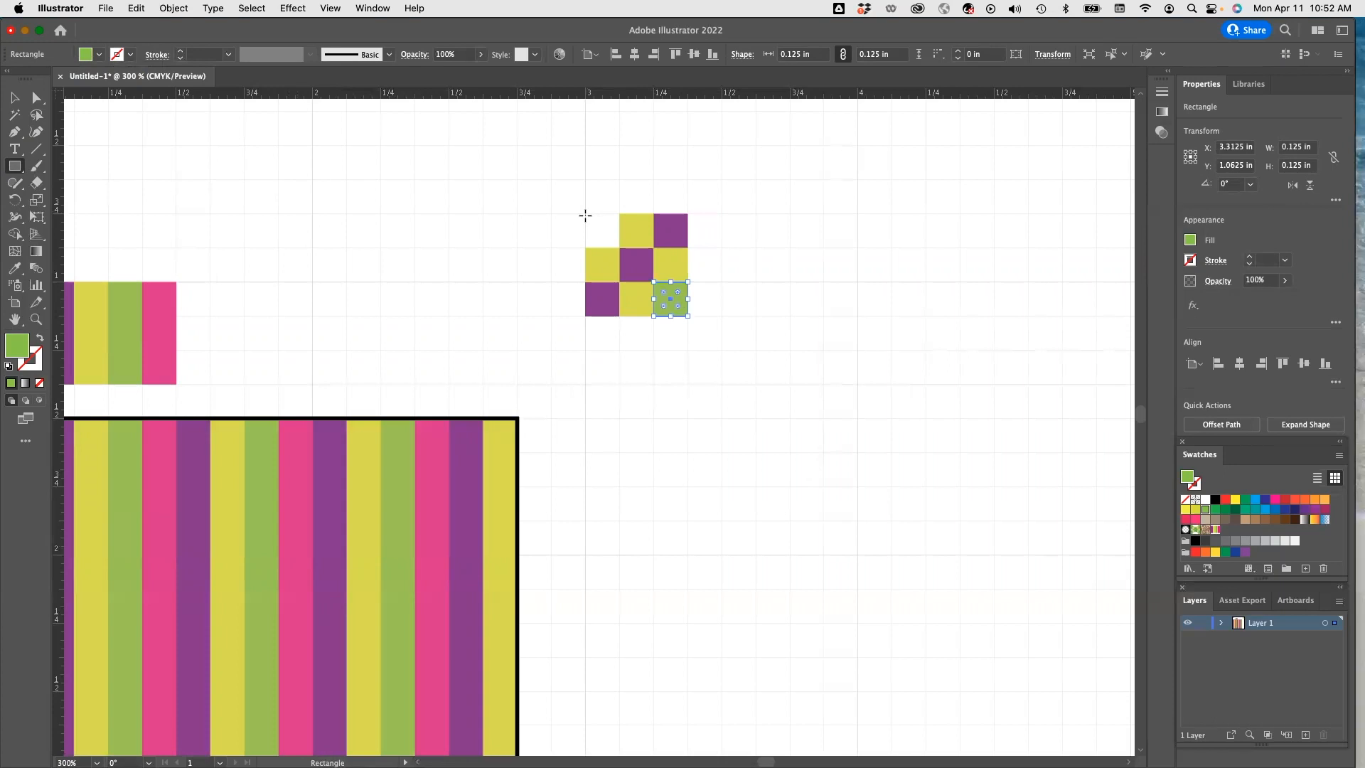
pyautogui.moveTo(602, 230); pyautogui.dragTo(619, 248)
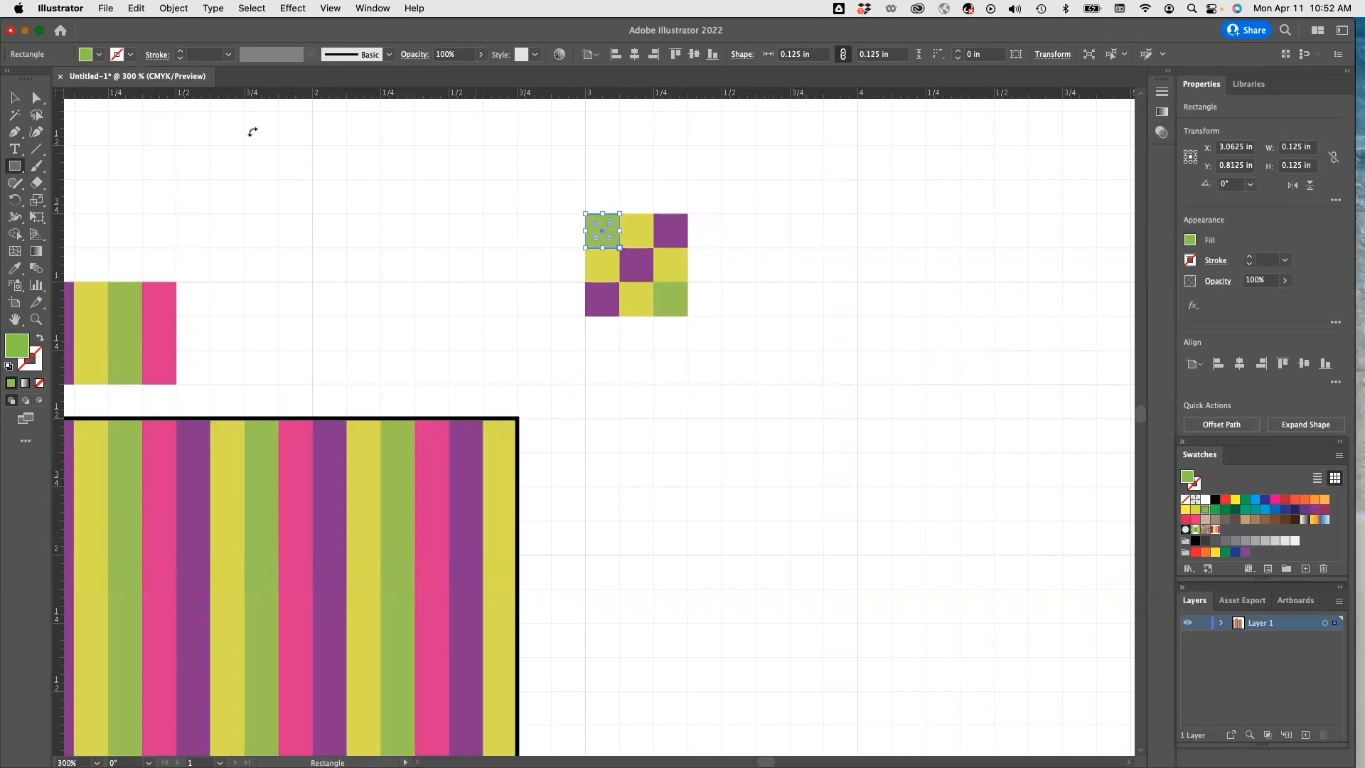
# Group the nine squares of the checkered motif and save the group as a pattern swatch.
pyautogui.click(14, 97)
pyautogui.moveTo(569, 184); pyautogui.dragTo(710, 347)
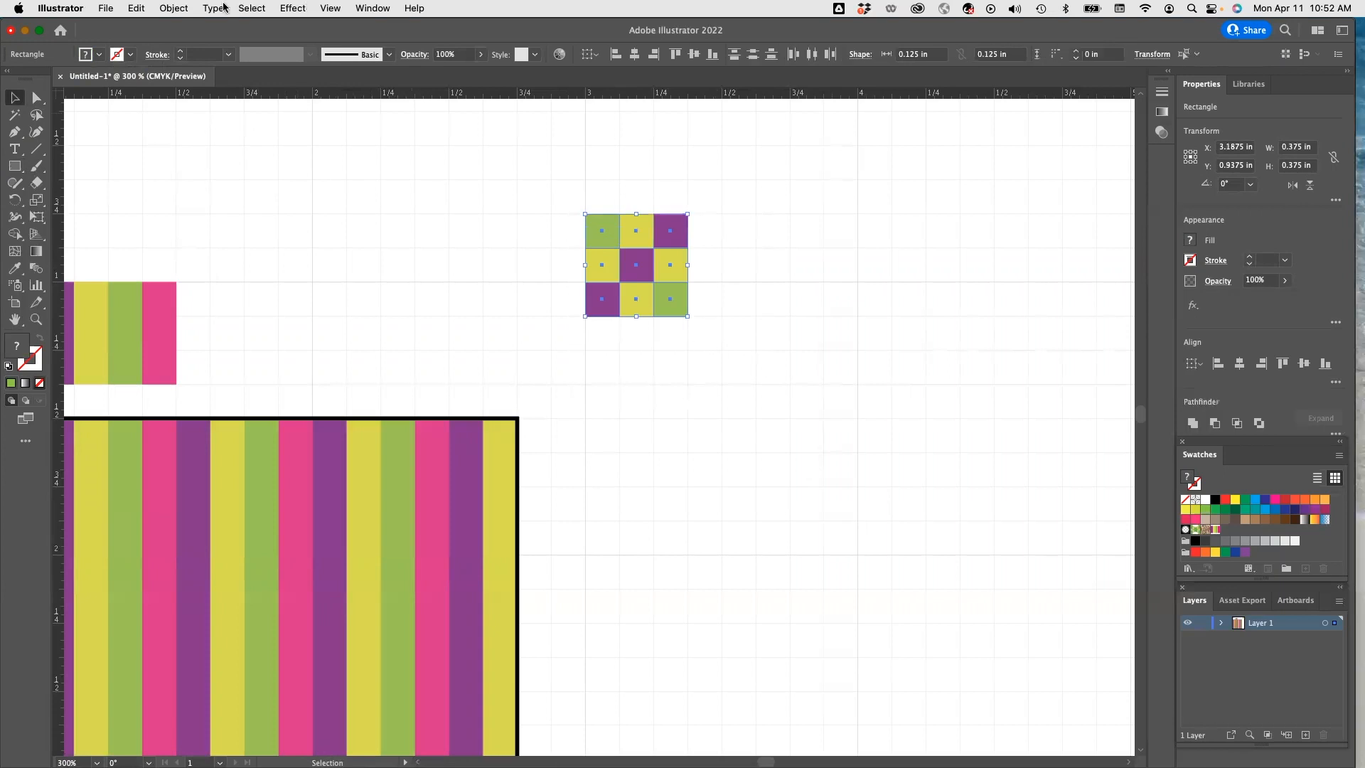
pyautogui.click(183, 8)
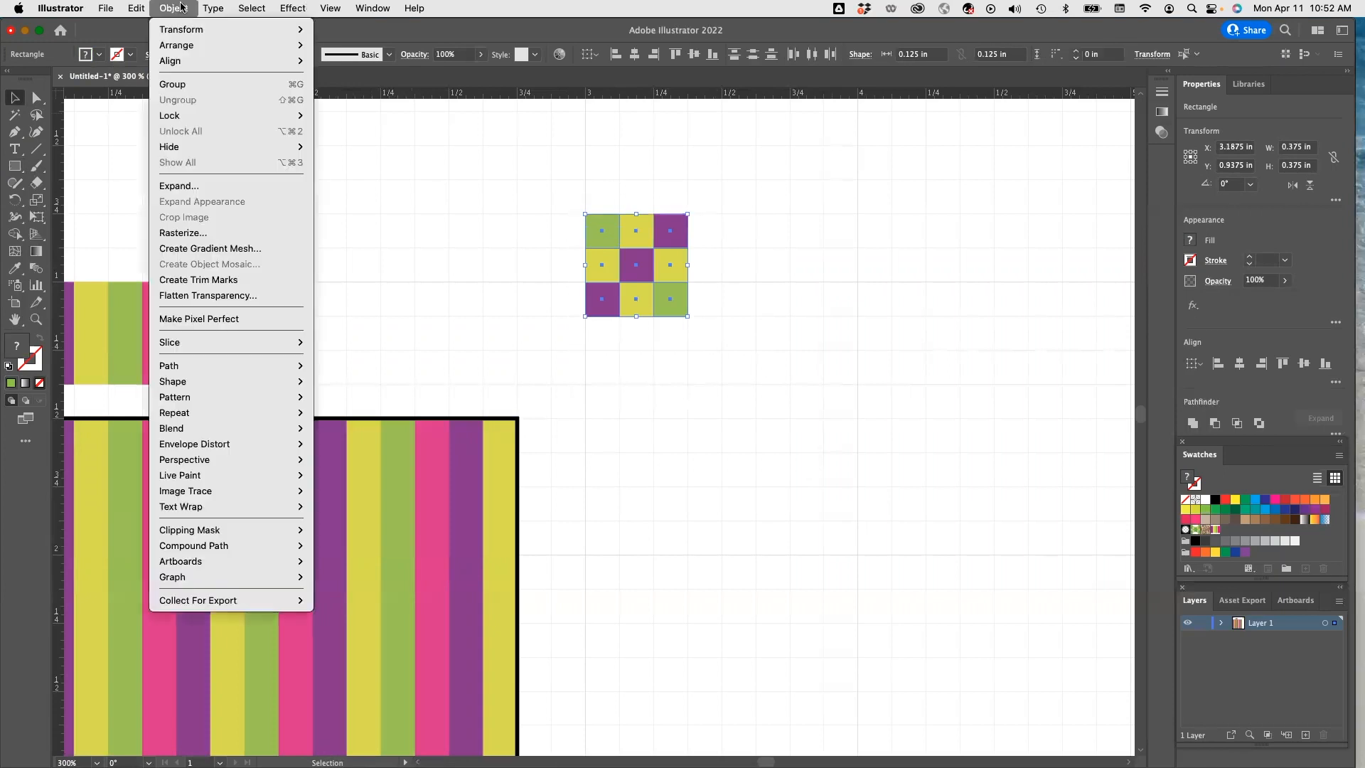
pyautogui.click(181, 85)
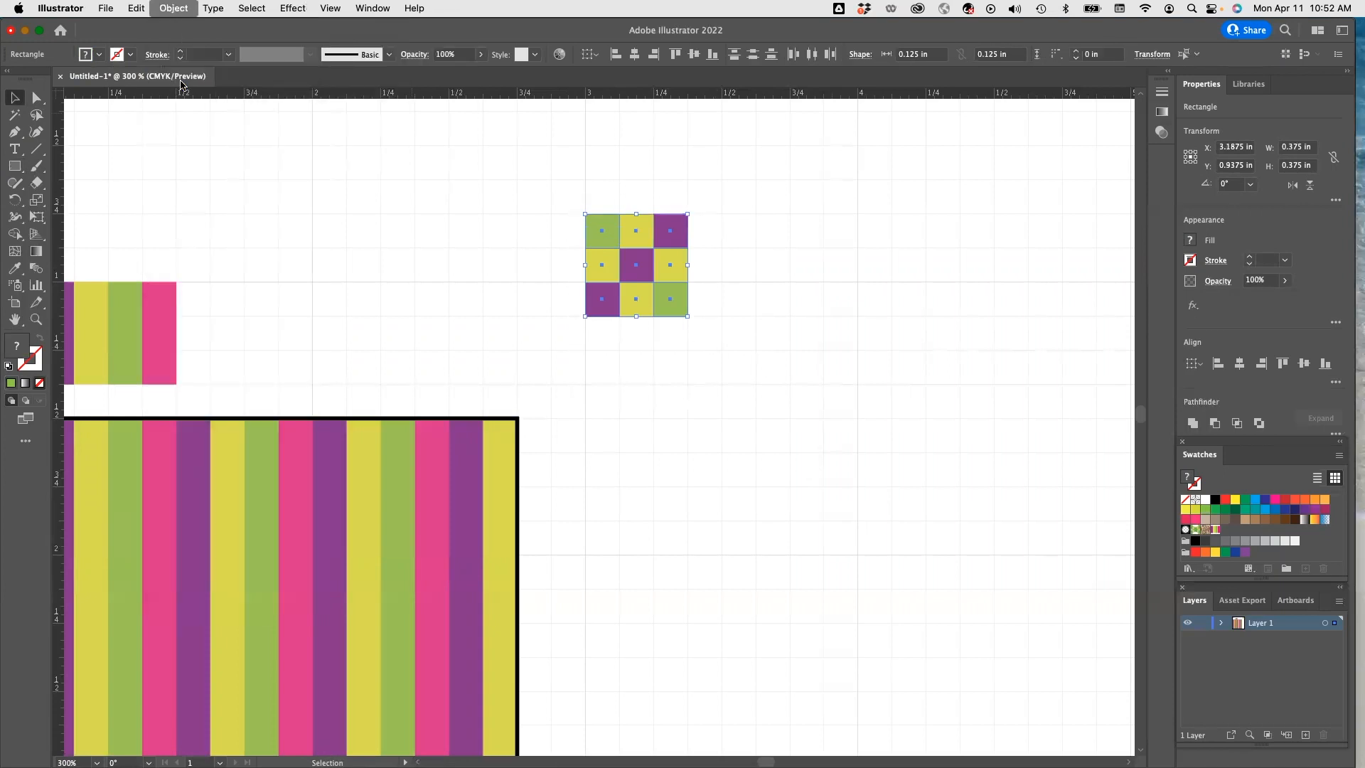
pyautogui.moveTo(637, 255); pyautogui.dragTo(1237, 535)
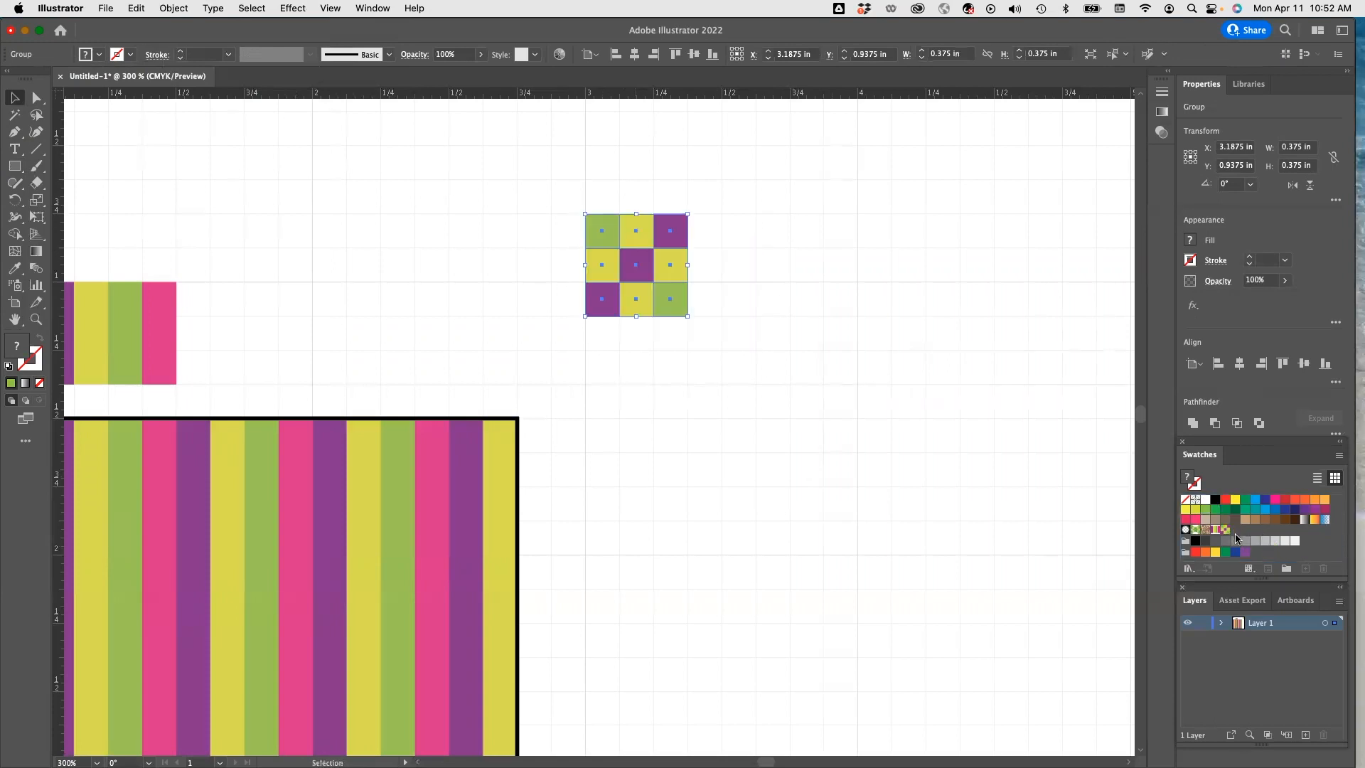
# Draw a 2.5 by 2.5 in square below the checkered motif and fill it with the new checkered pattern swatch.
pyautogui.scroll(-5, 702, 444)
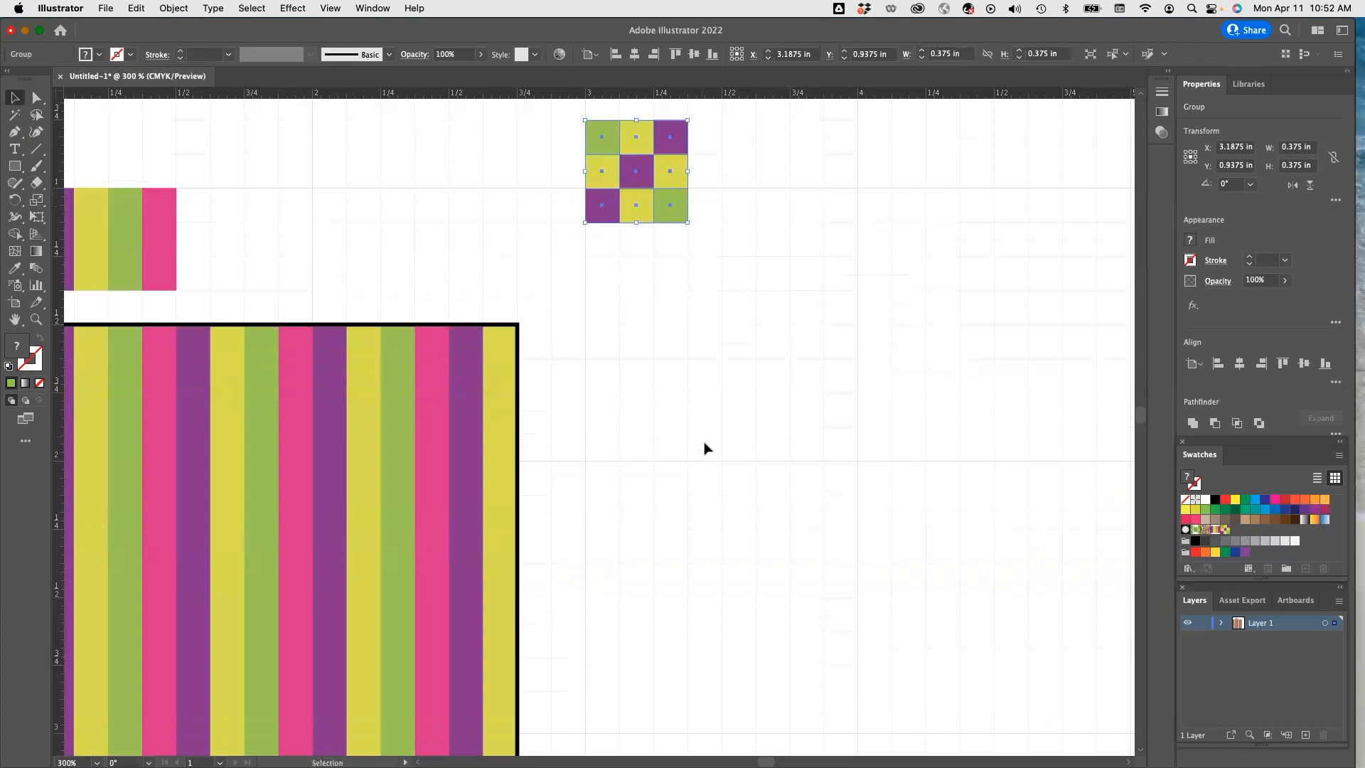
pyautogui.click(318, 282)
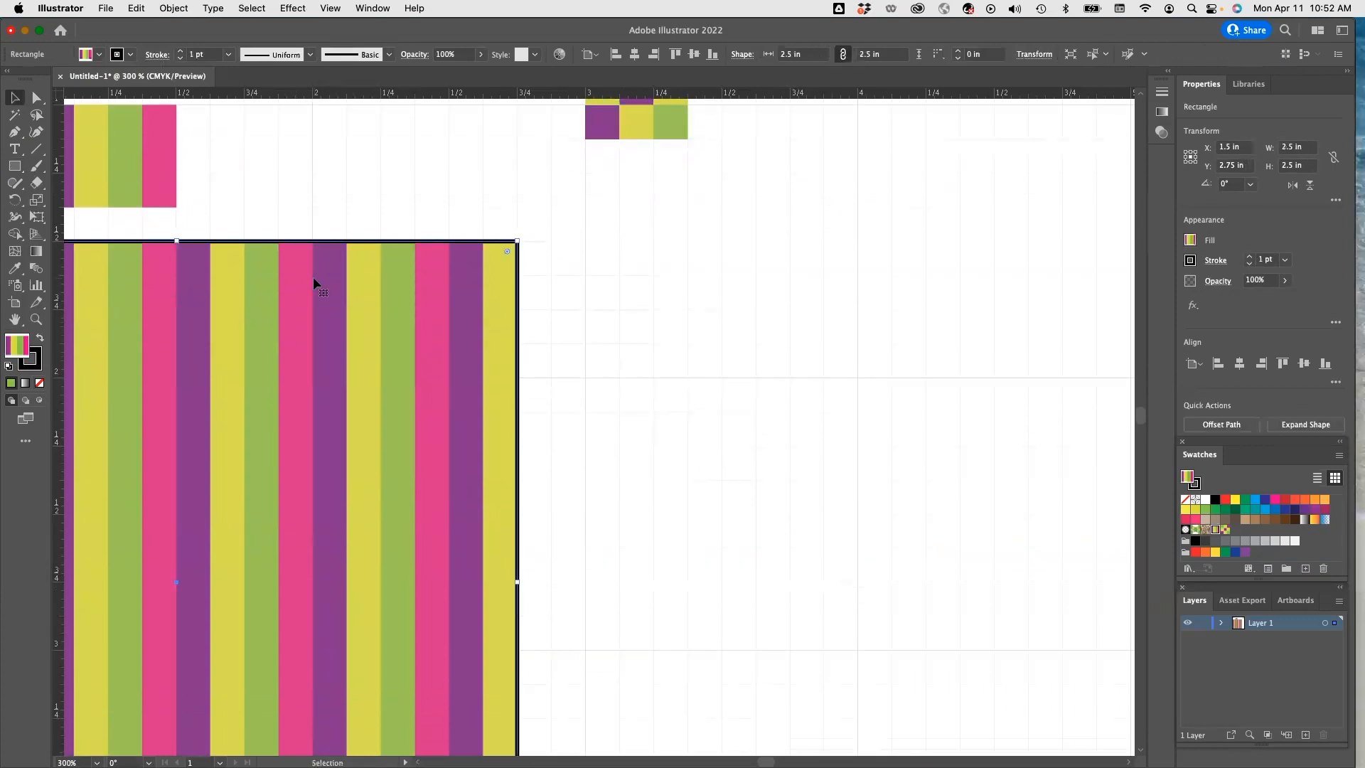
pyautogui.click(606, 225)
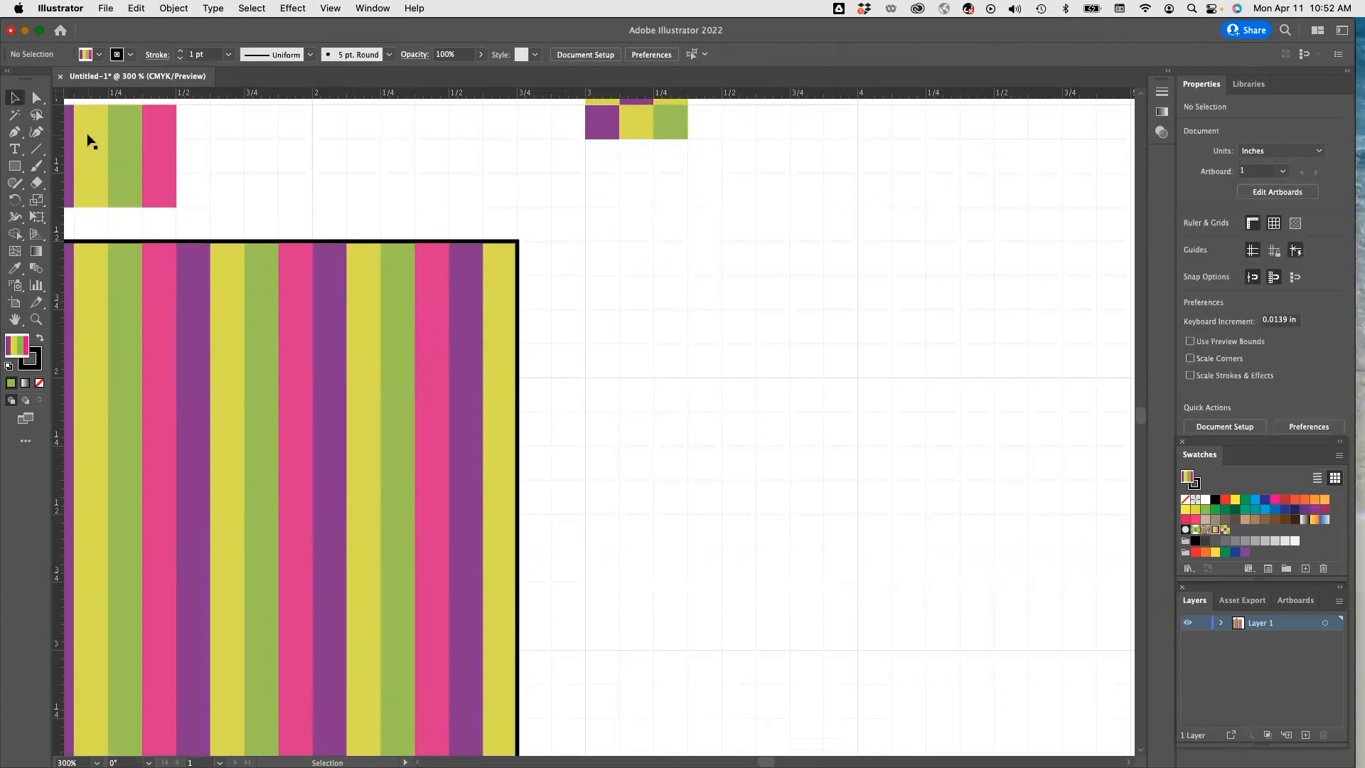
pyautogui.click(17, 166)
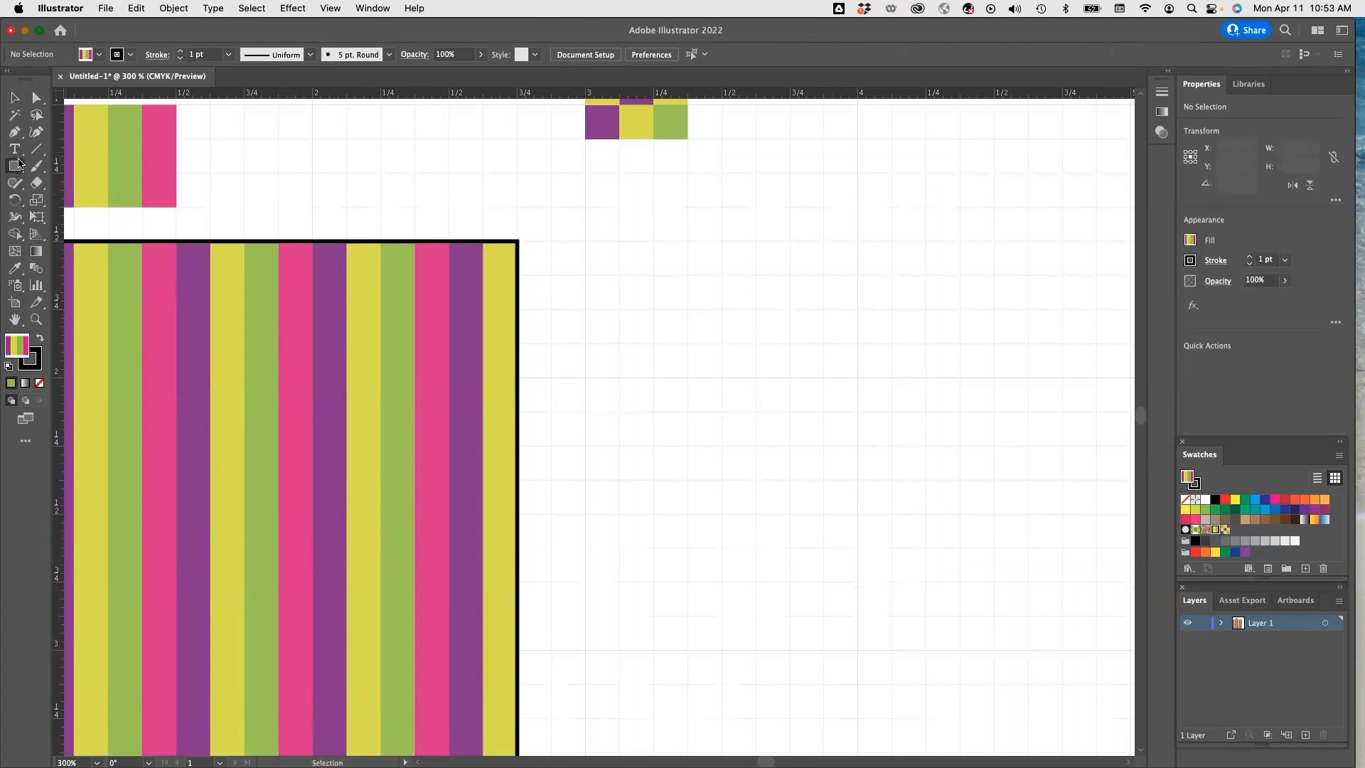
pyautogui.click(603, 222)
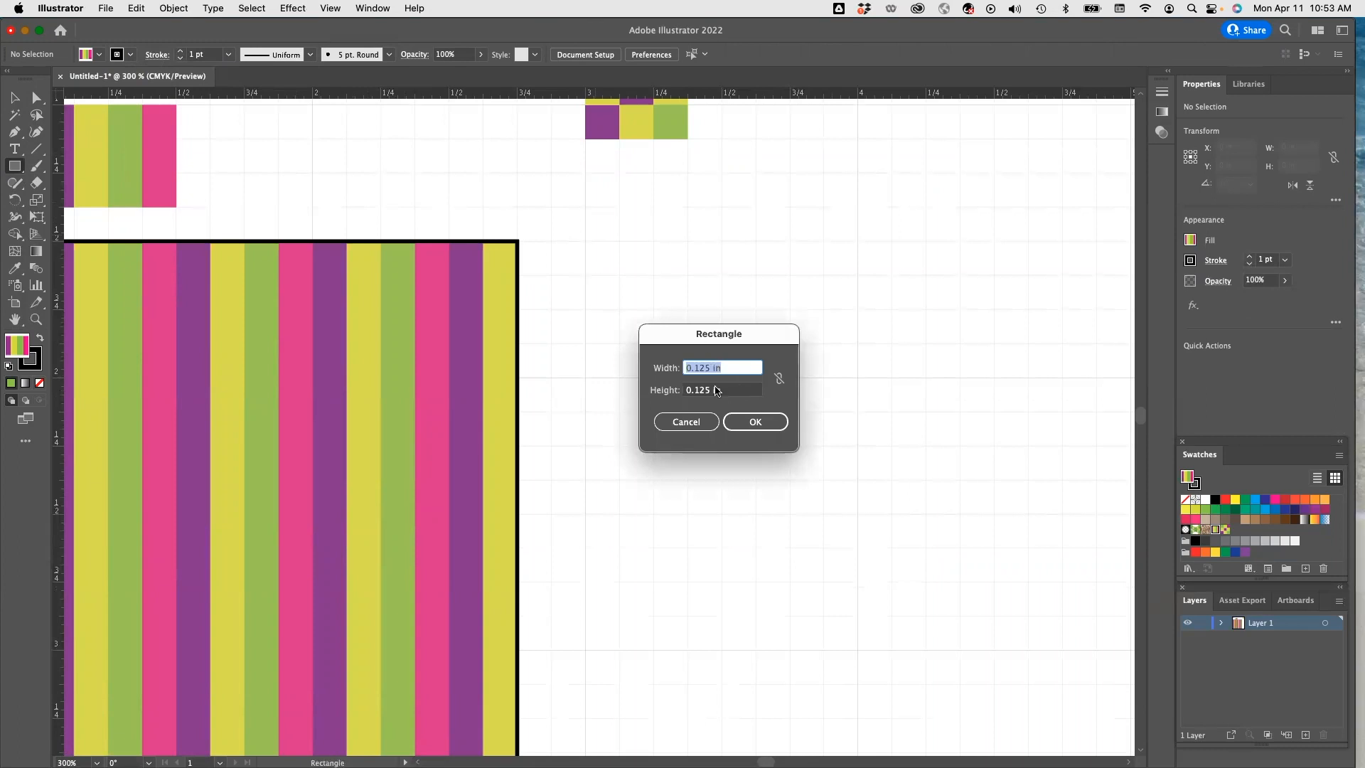
pyautogui.write('2.5')
pyautogui.click(703, 389)
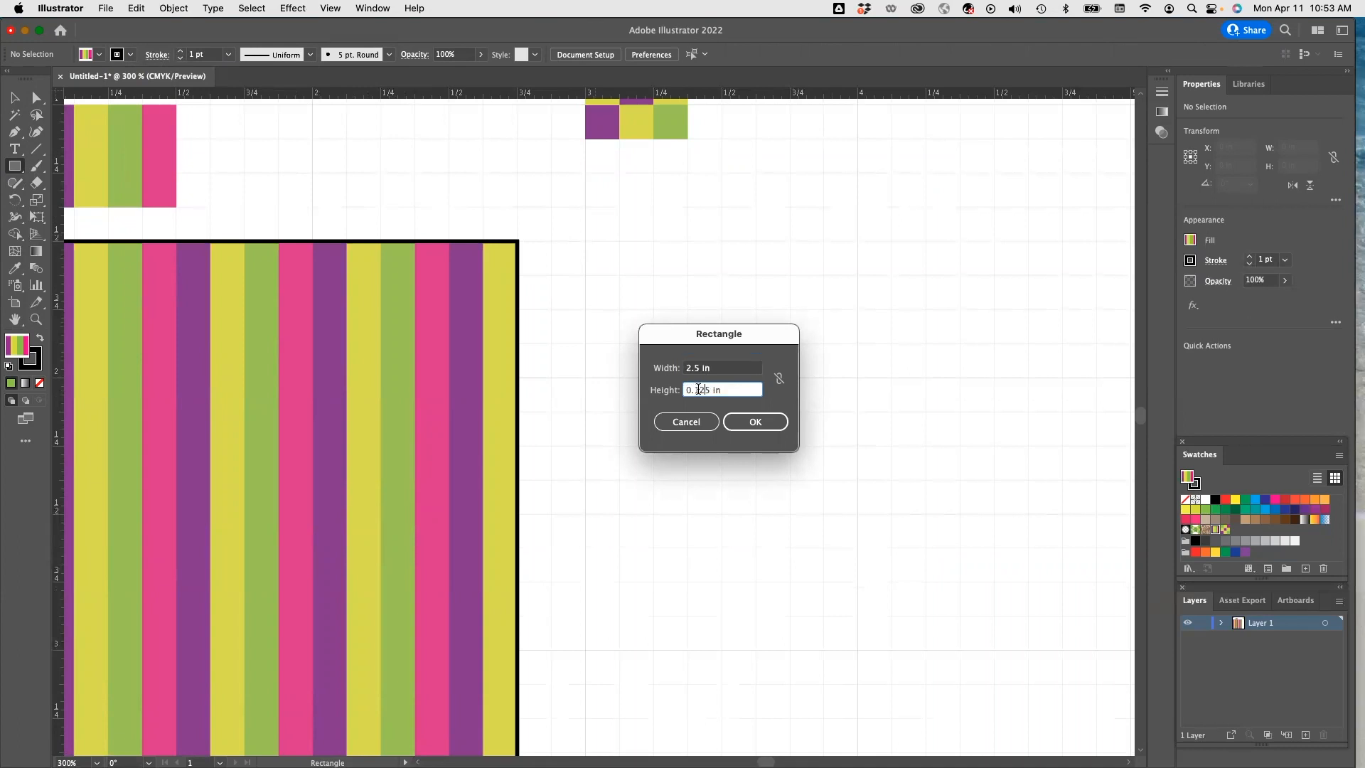
pyautogui.doubleClick(703, 389)
pyautogui.write('2.5')
pyautogui.click(755, 421)
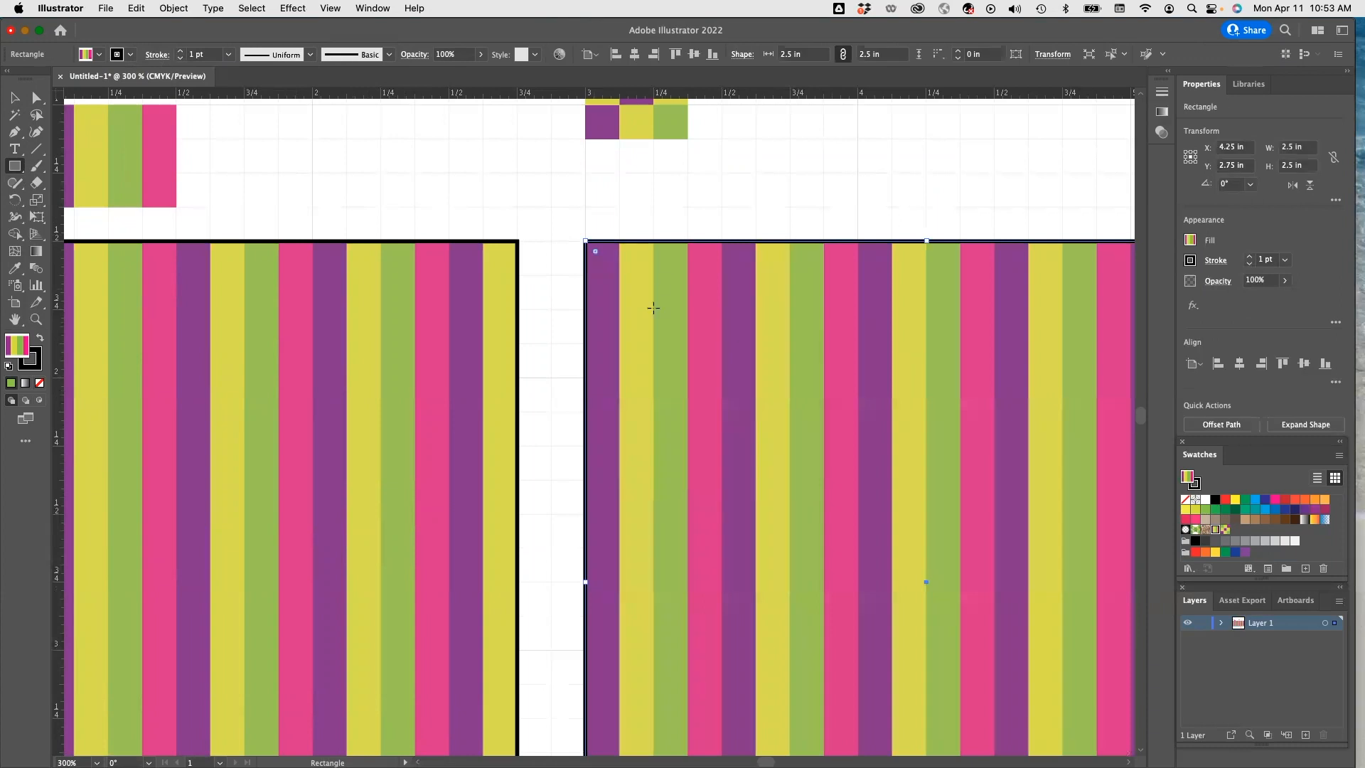
pyautogui.click(1225, 531)
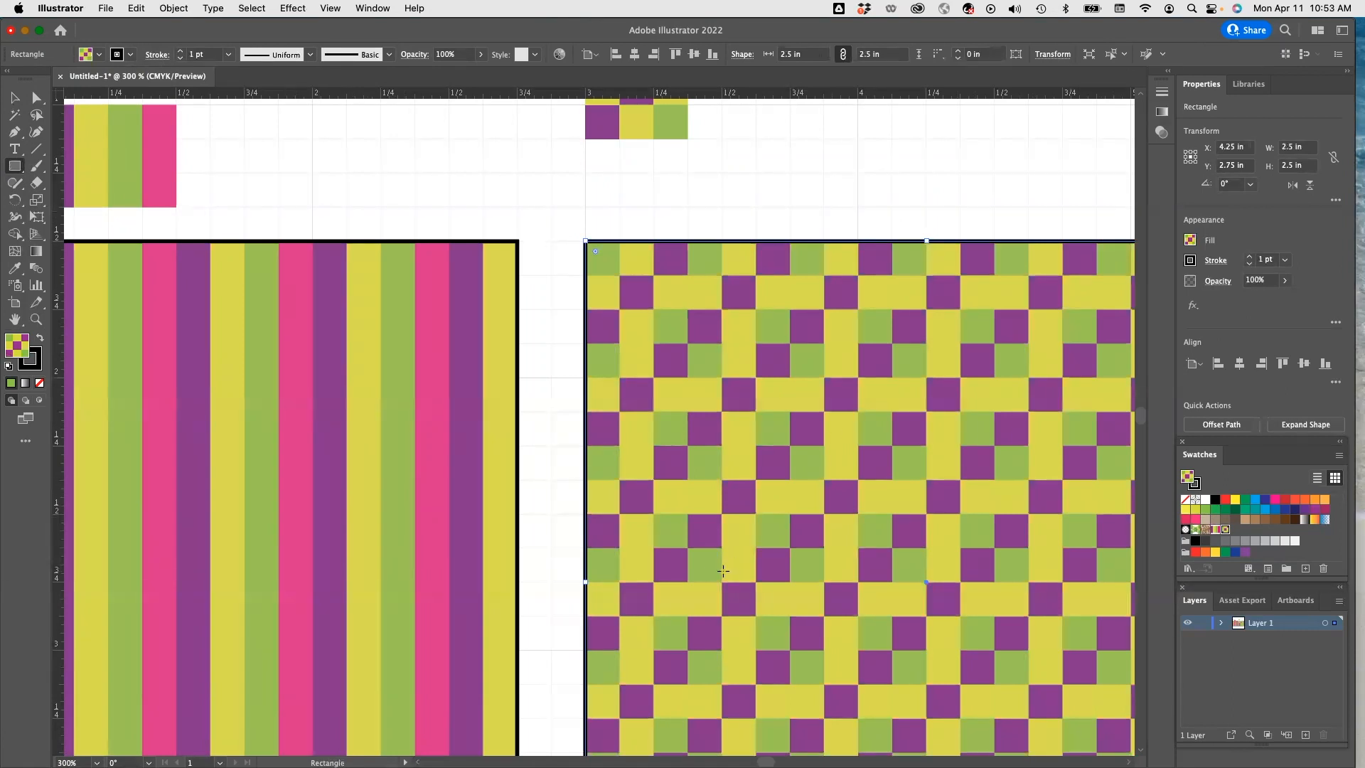
# Examine how the checkered tile repeats across the large square compared with the original motif above it.
pyautogui.scroll(3, 757, 553)
pyautogui.hscroll(-2, 757, 552)
pyautogui.hscroll(8, 757, 552)
pyautogui.scroll(-5, 756, 552)
pyautogui.hscroll(2, 755, 552)
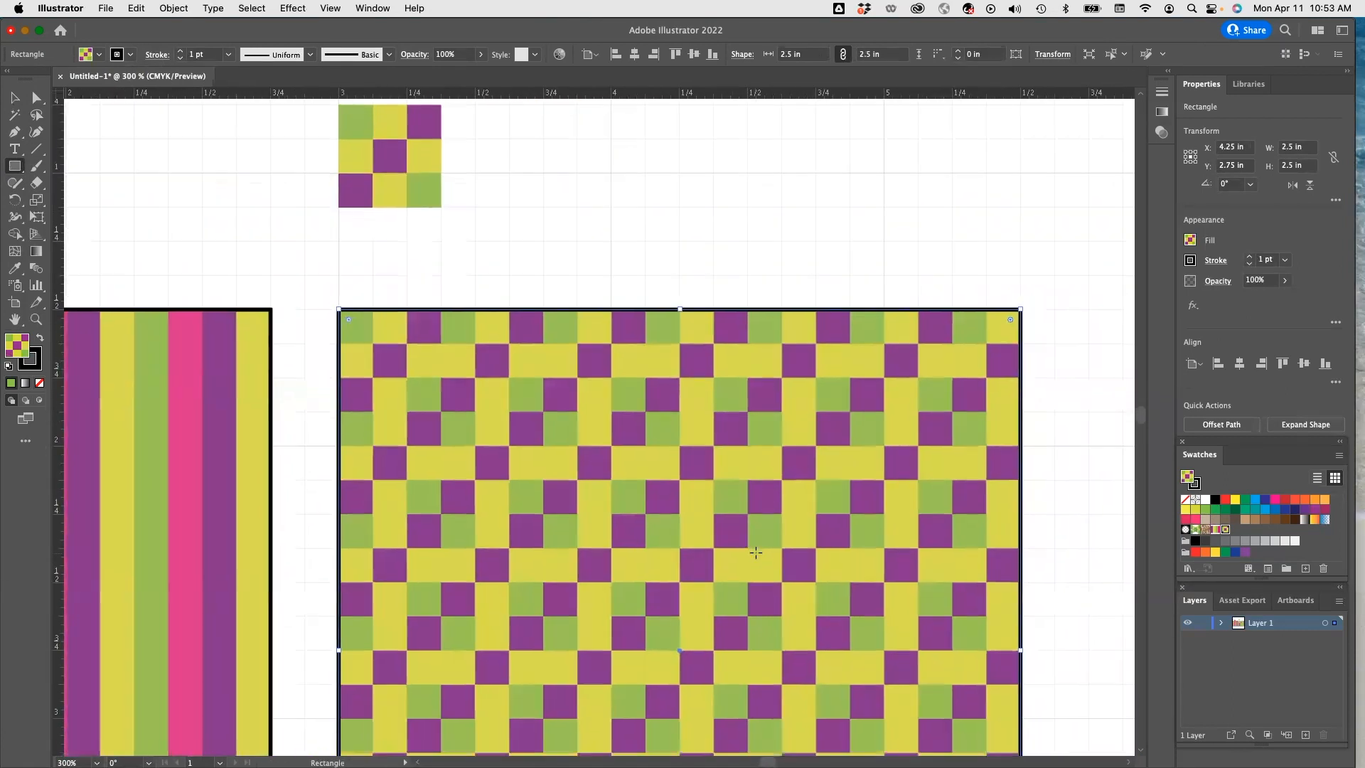
pyautogui.scroll(3, 756, 553)
pyautogui.hscroll(1, 755, 552)
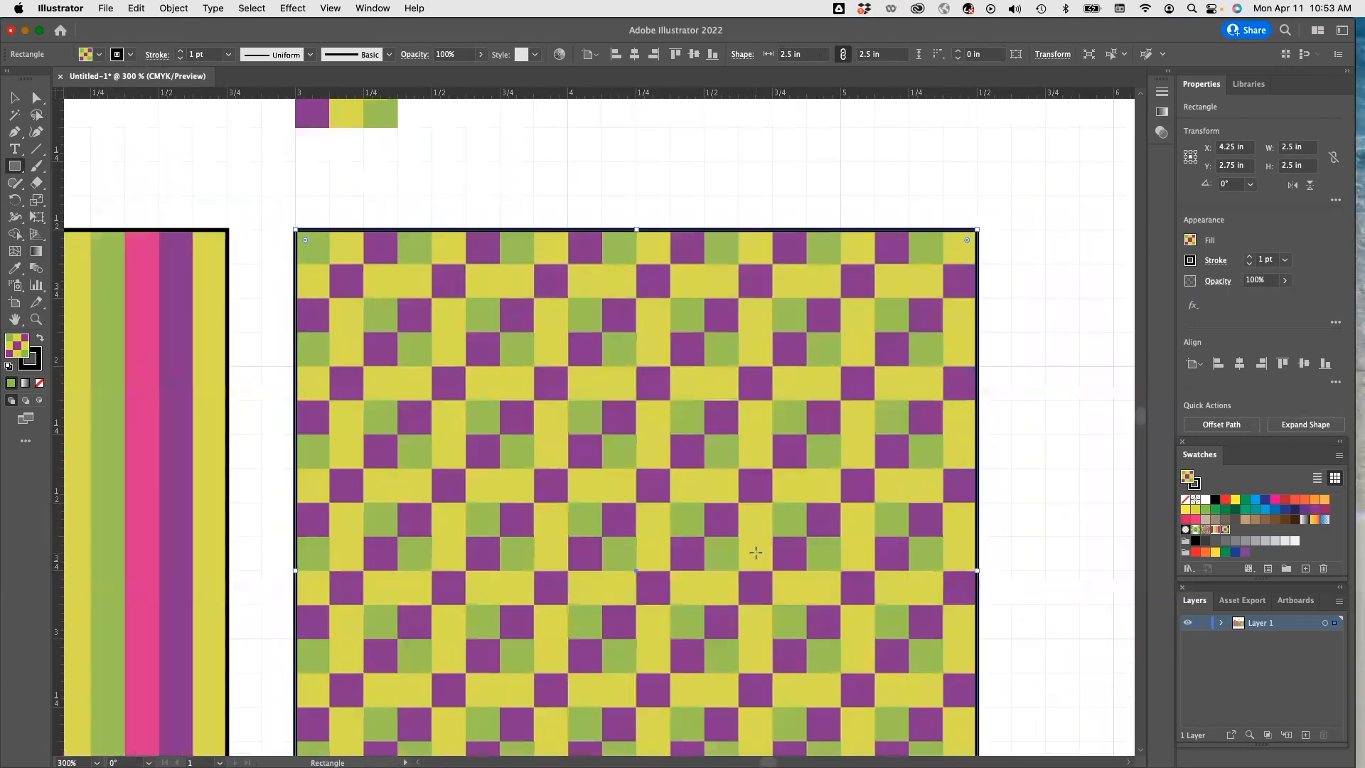
pyautogui.scroll(1, 334, 236)
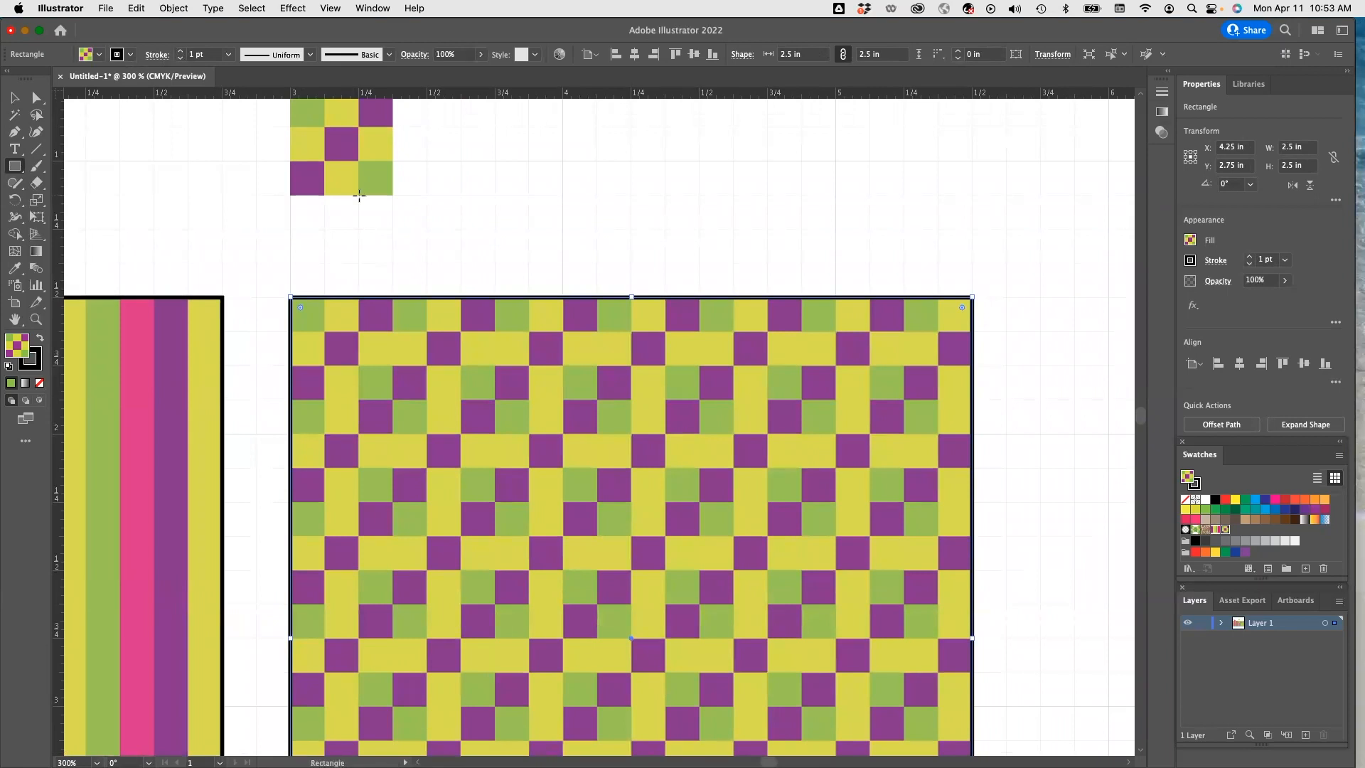
pyautogui.scroll(2, 613, 275)
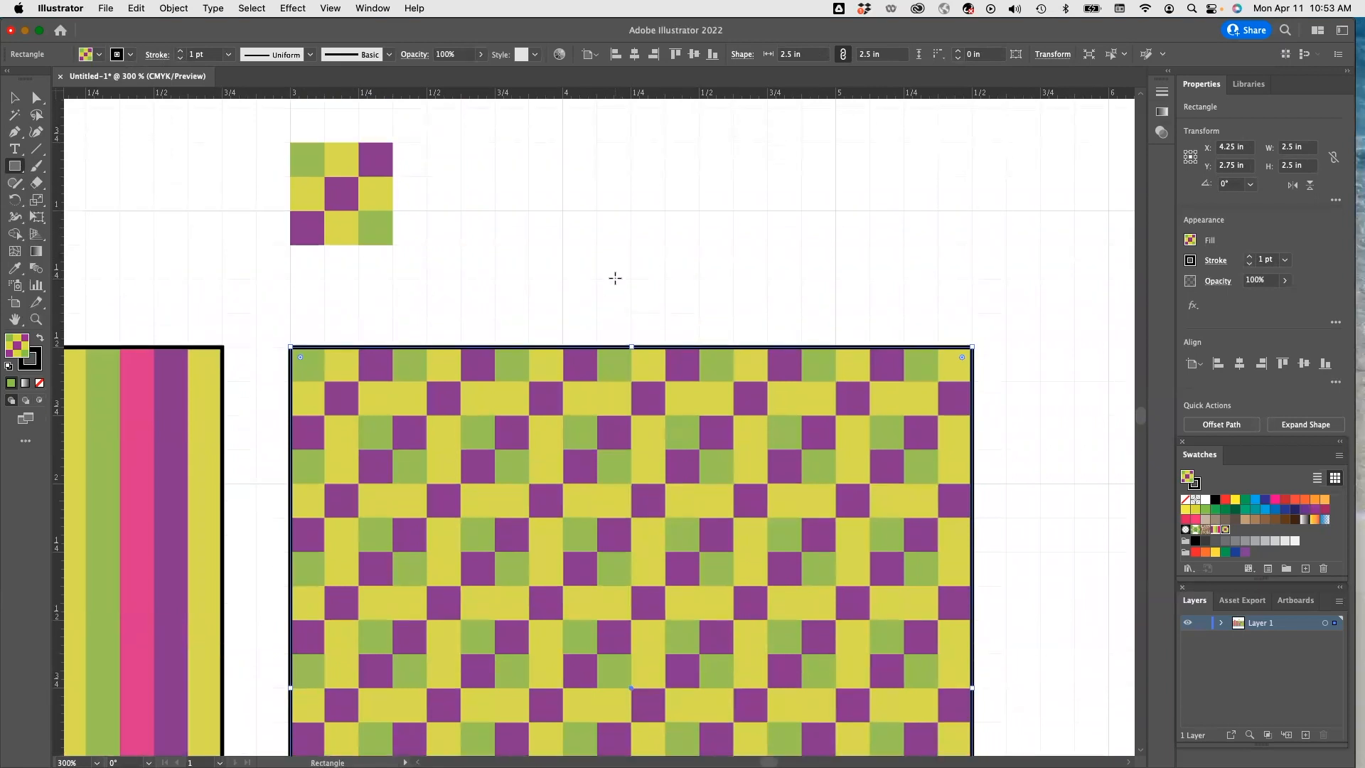
pyautogui.hscroll(-1, 615, 278)
pyautogui.hscroll(5, 615, 278)
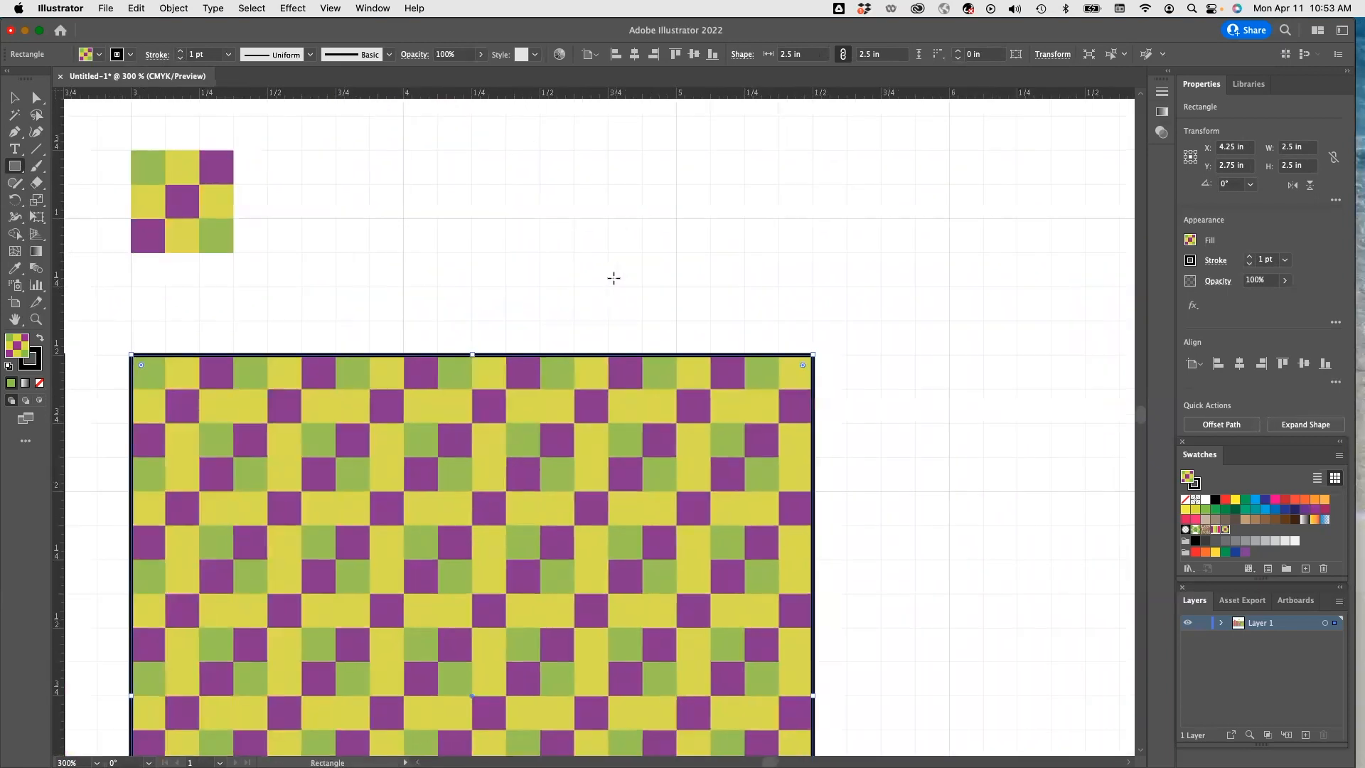
pyautogui.hscroll(2, 613, 278)
pyautogui.scroll(-1, 614, 278)
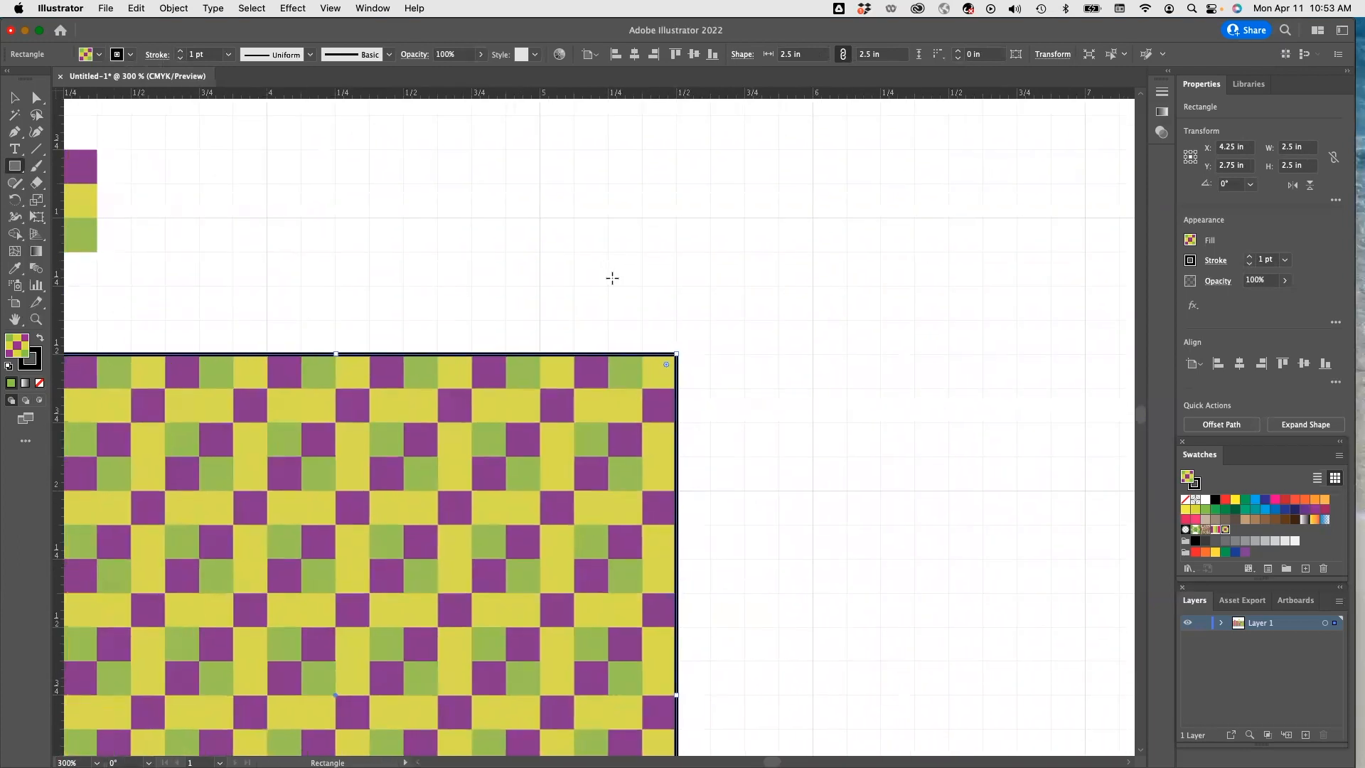
pyautogui.hscroll(-1, 612, 278)
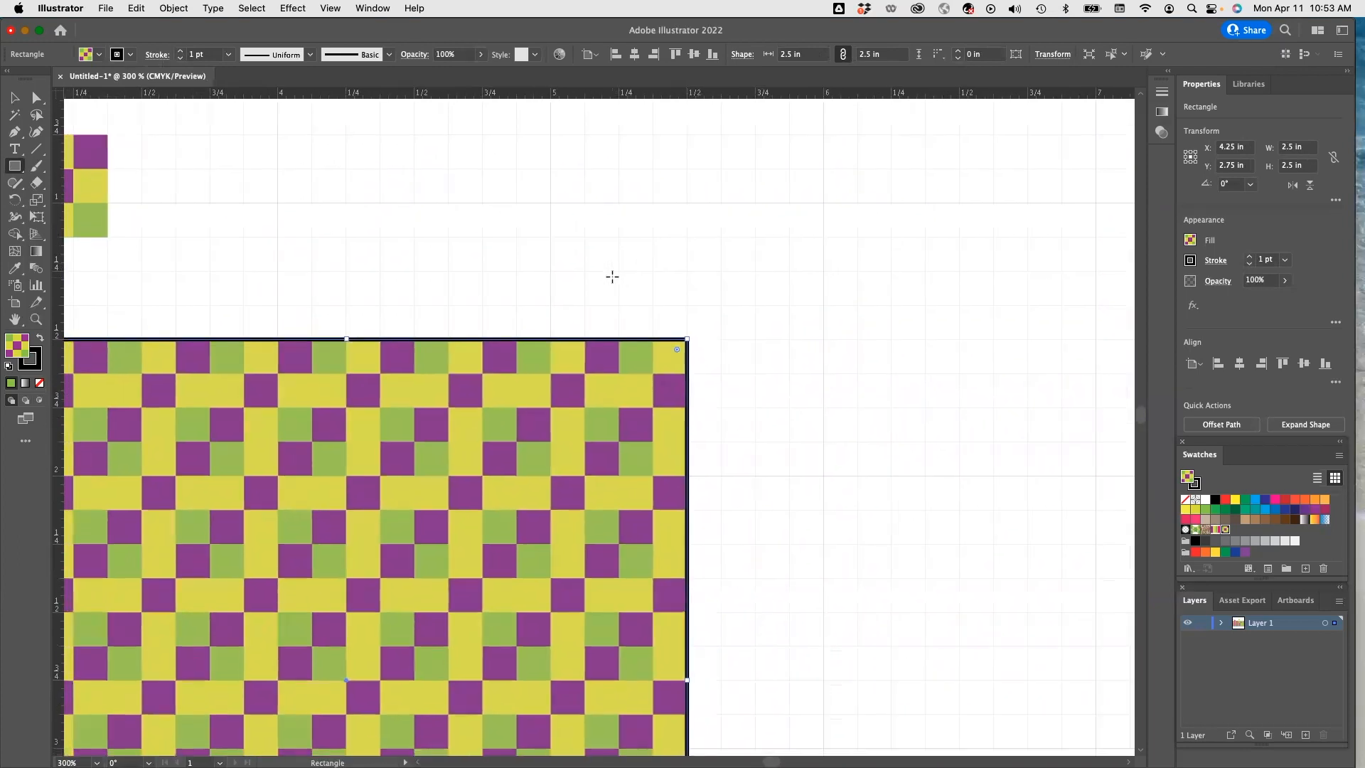
pyautogui.hscroll(1, 611, 277)
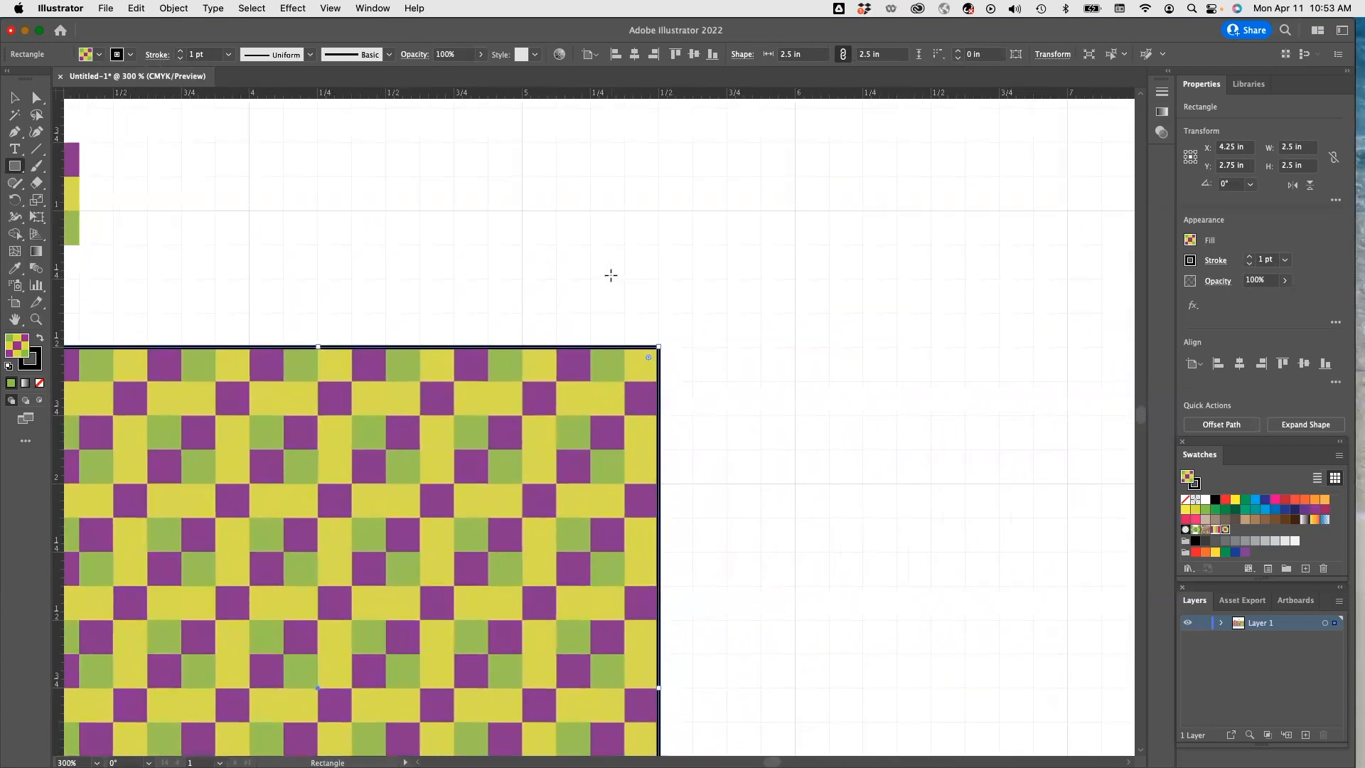
pyautogui.click(100, 55)
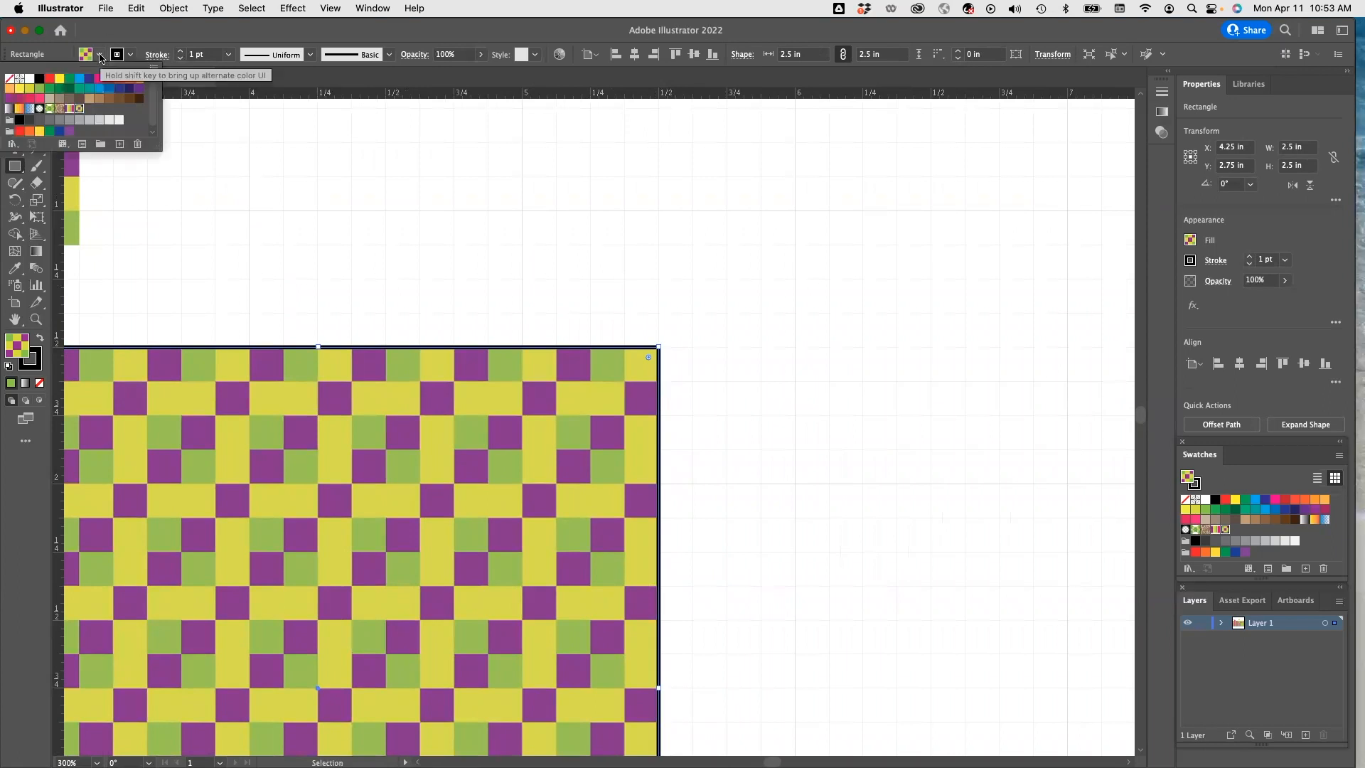
pyautogui.click(28, 89)
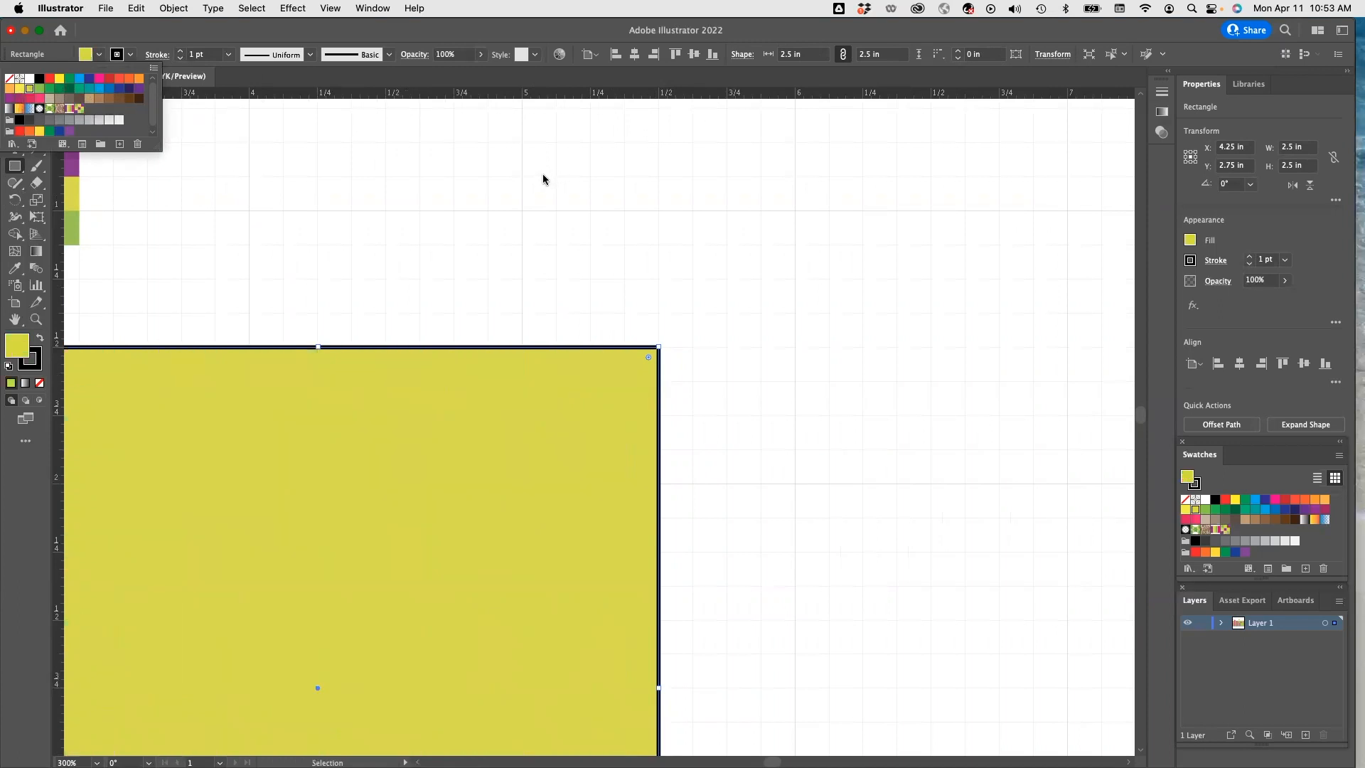
pyautogui.press('Escape')
pyautogui.press('super+z')
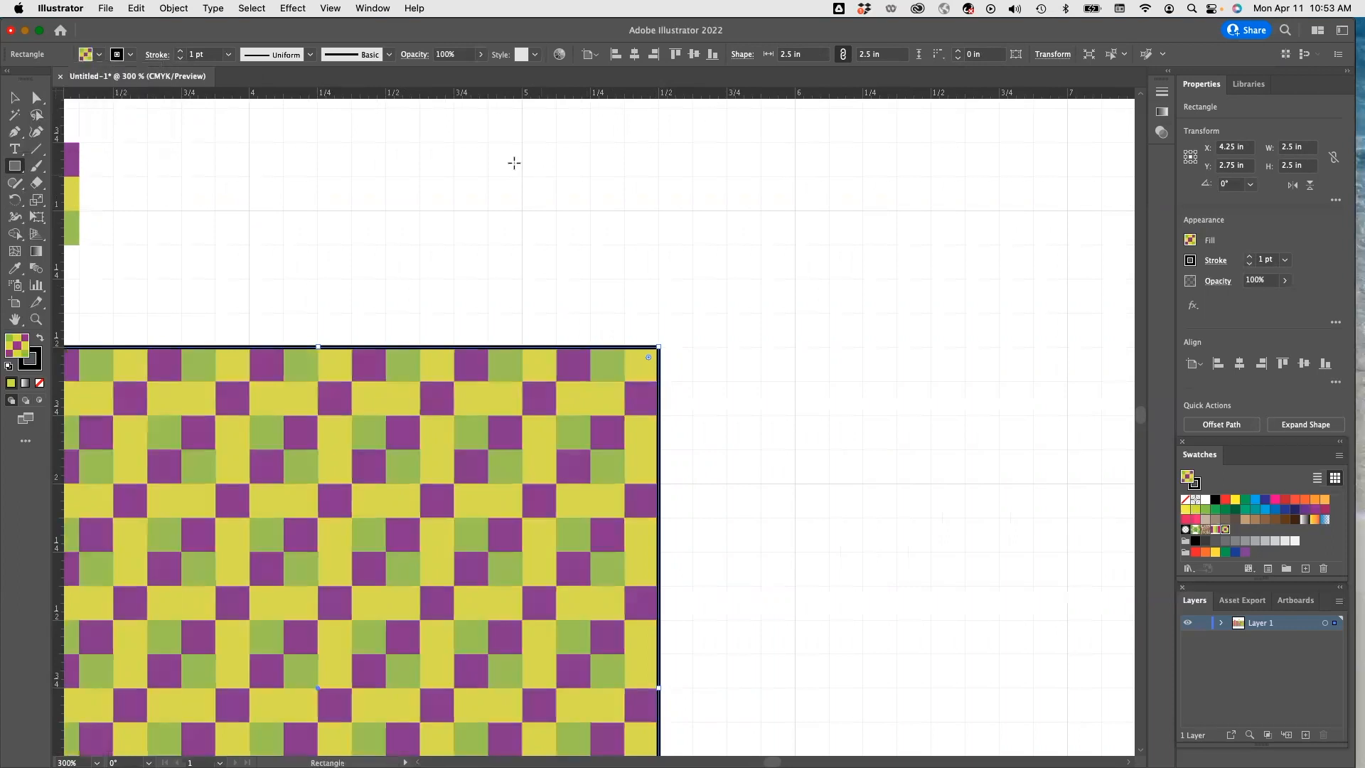
# Set the fill to green and draw a 0.875 by 0.625 in rectangle up and to the right of the large checkered square.
pyautogui.press('v')
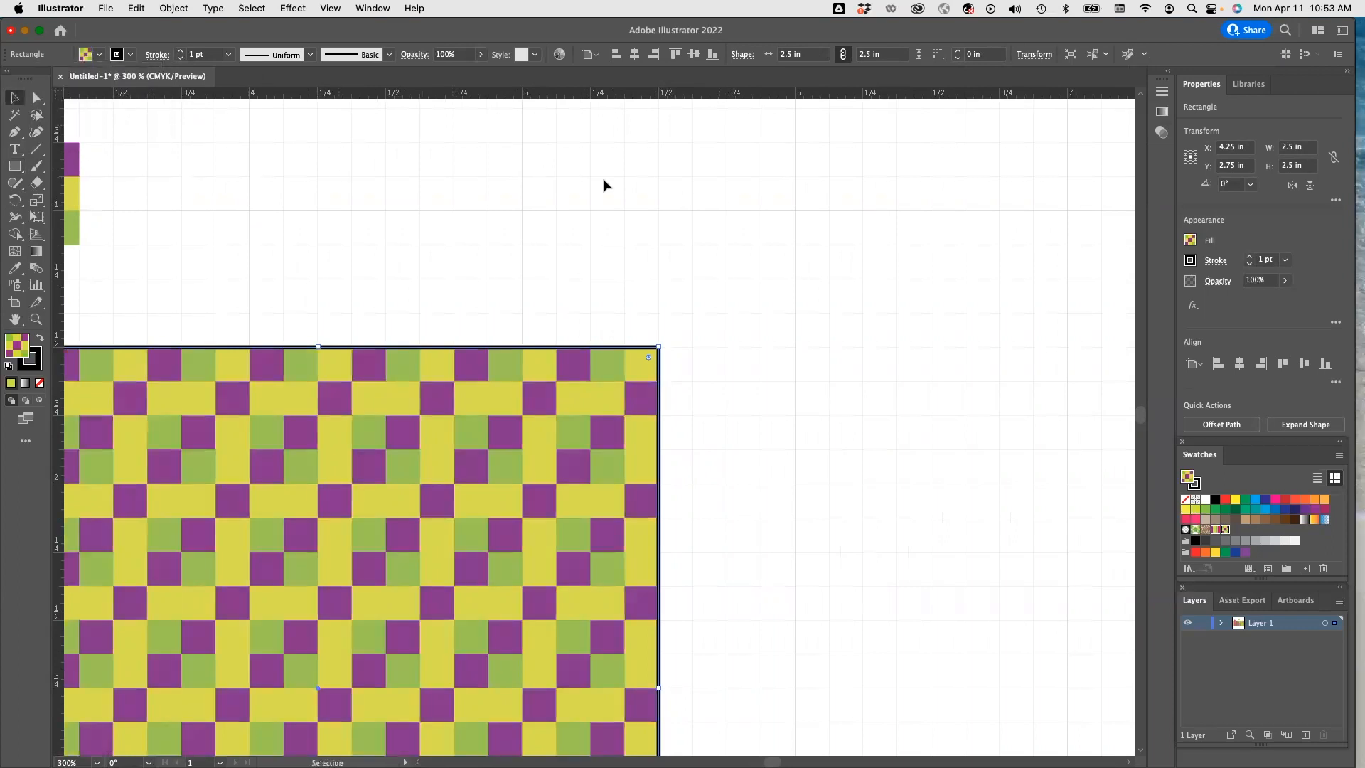
pyautogui.click(798, 183)
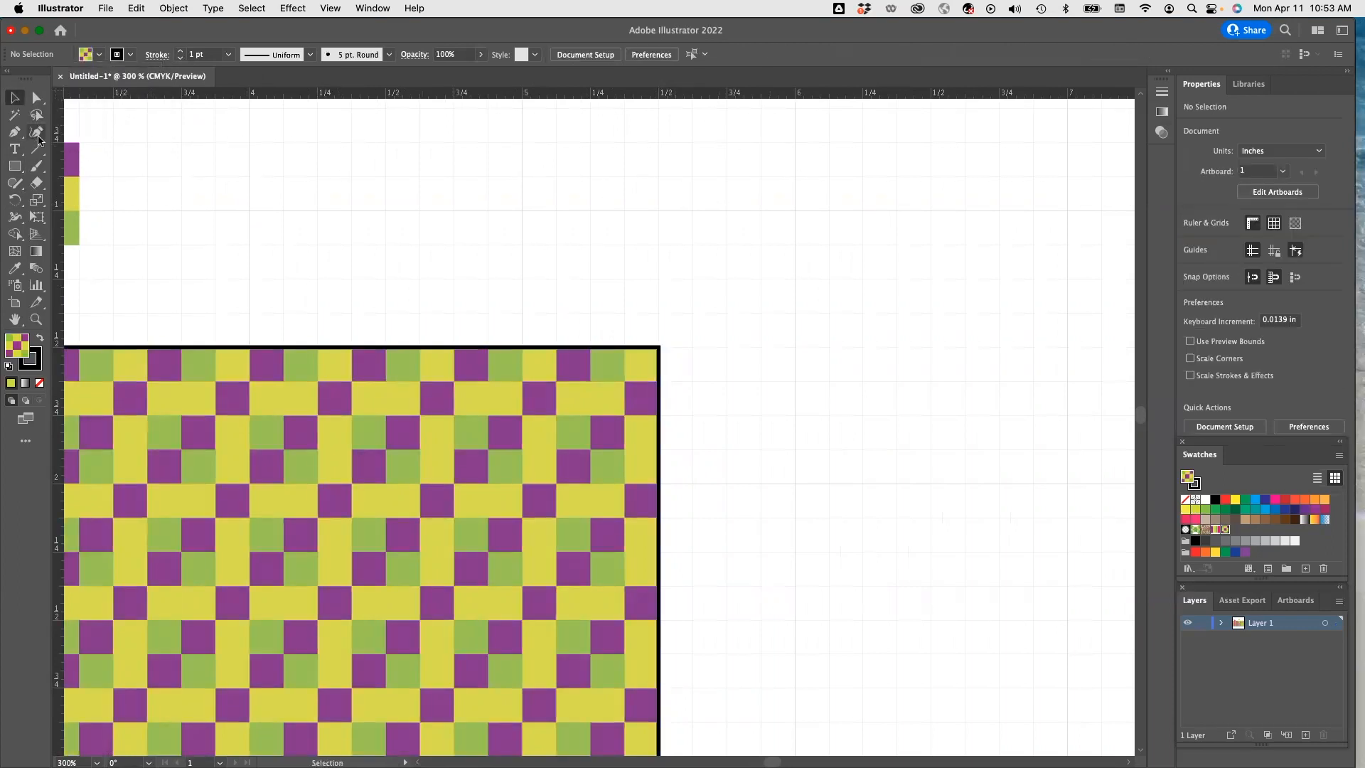
pyautogui.click(15, 167)
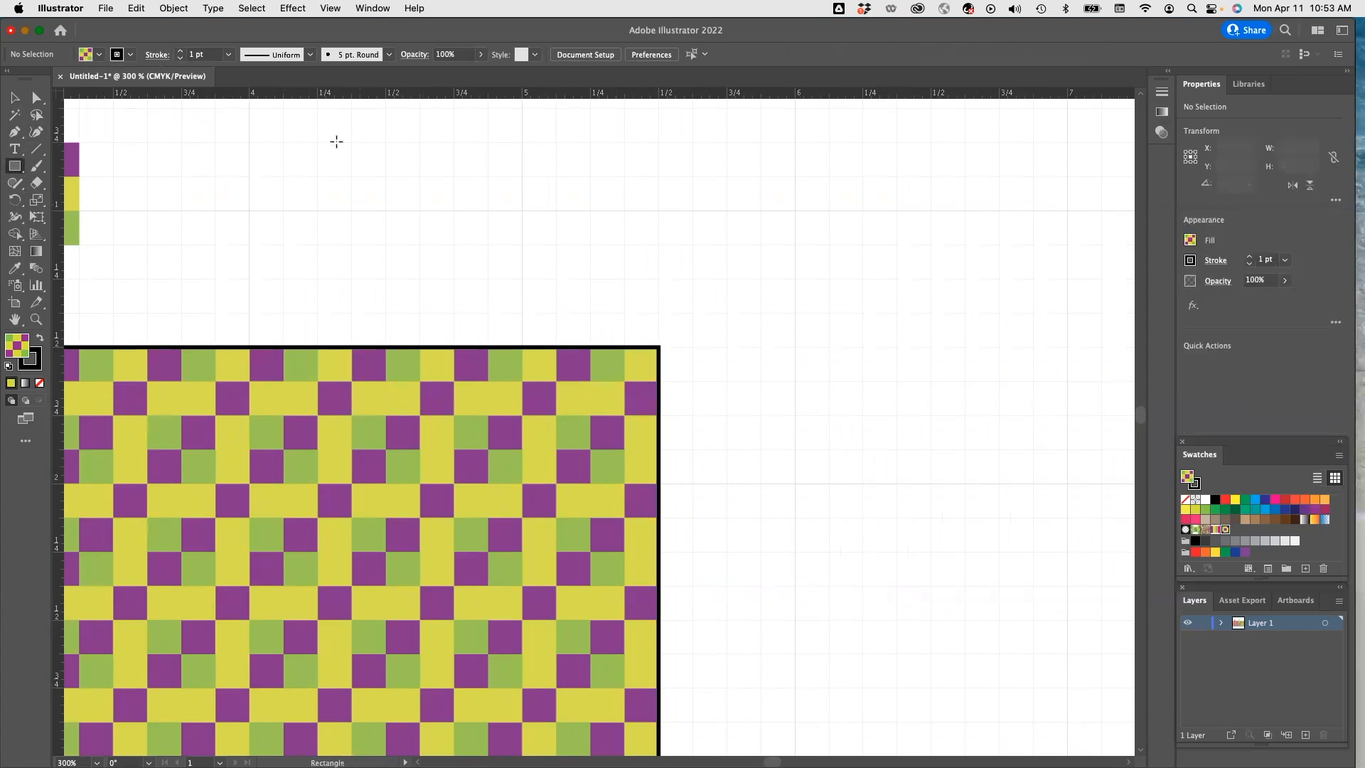
pyautogui.click(100, 56)
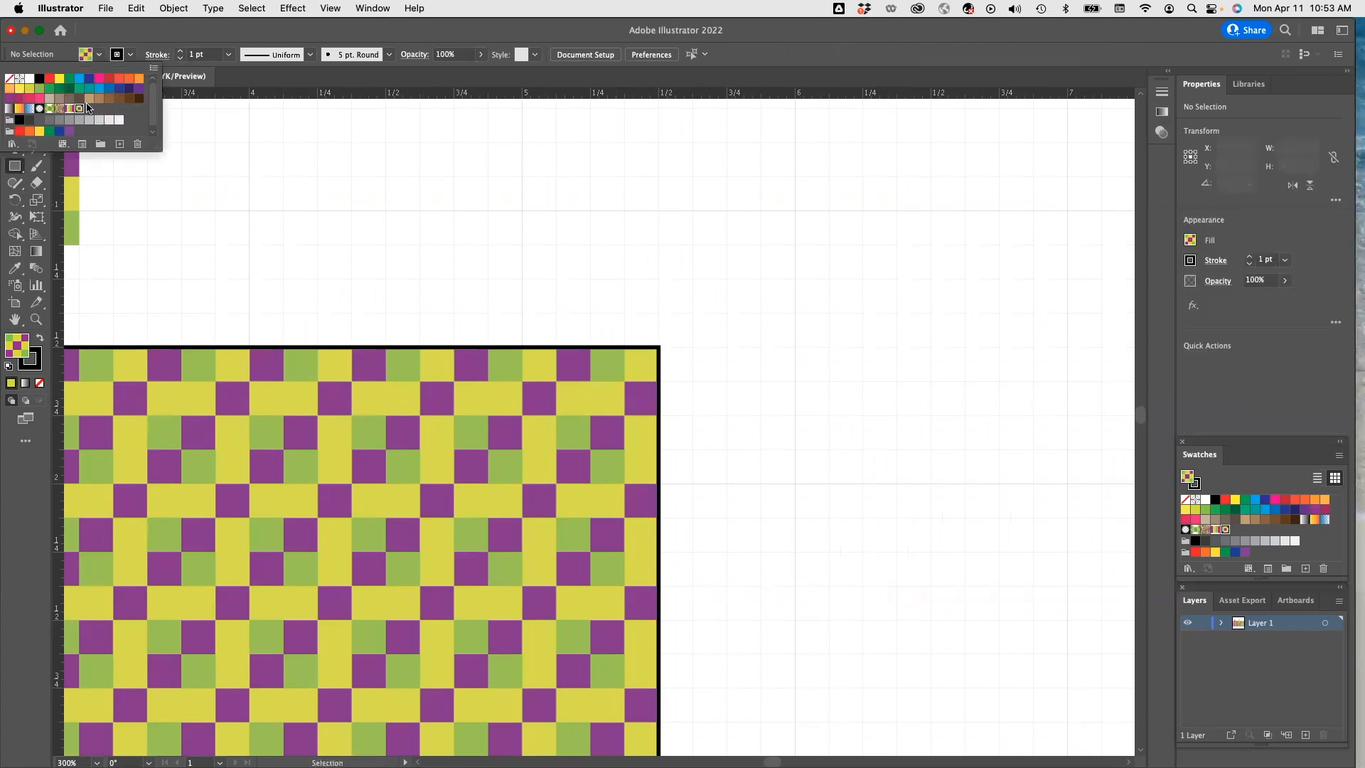
pyautogui.click(39, 88)
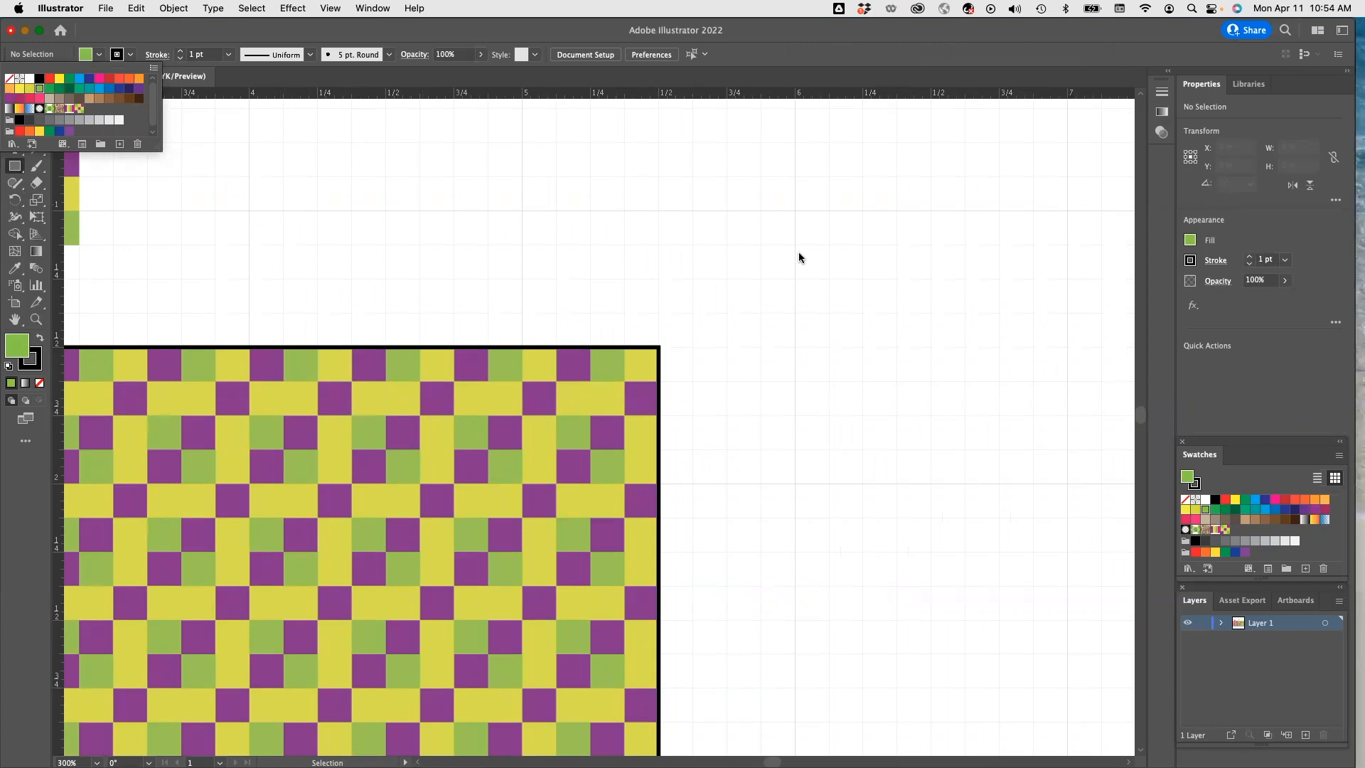
pyautogui.click(810, 310)
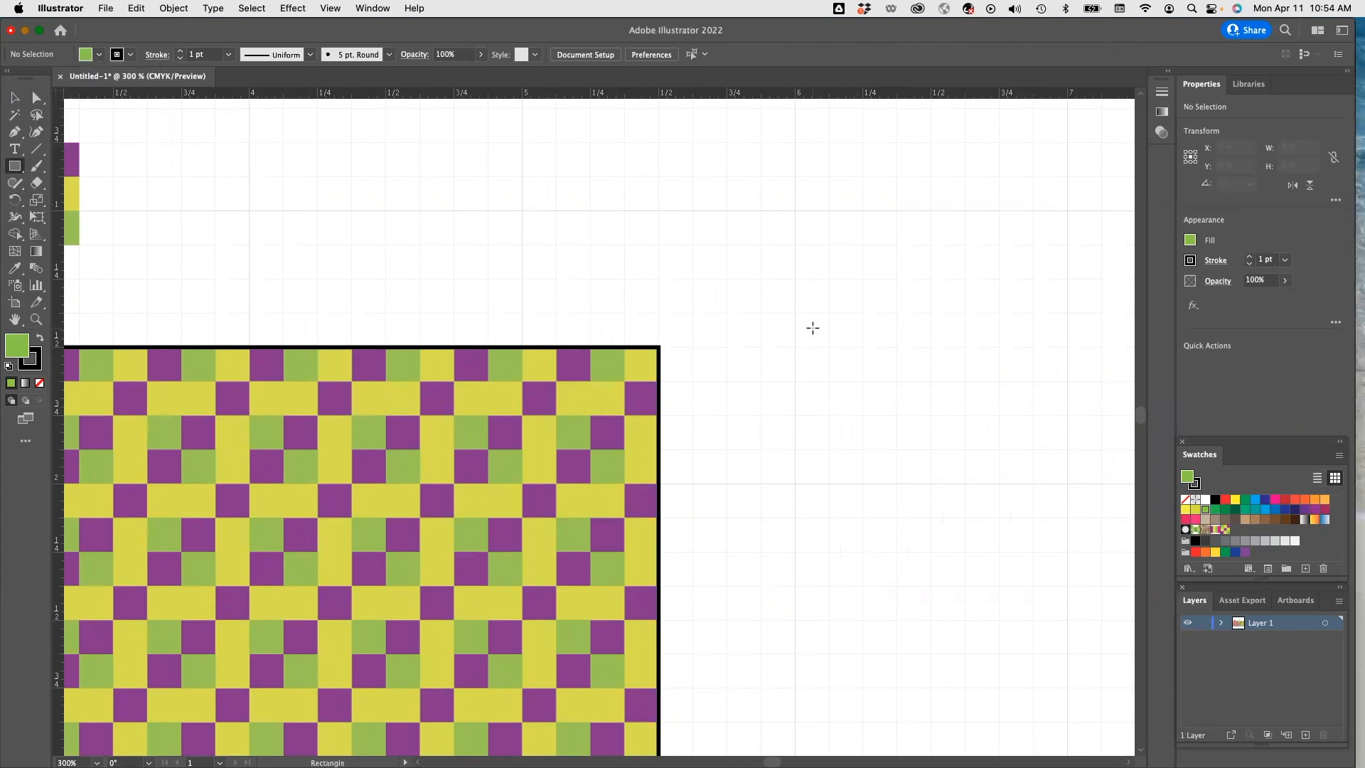
pyautogui.moveTo(813, 354); pyautogui.dragTo(875, 468)
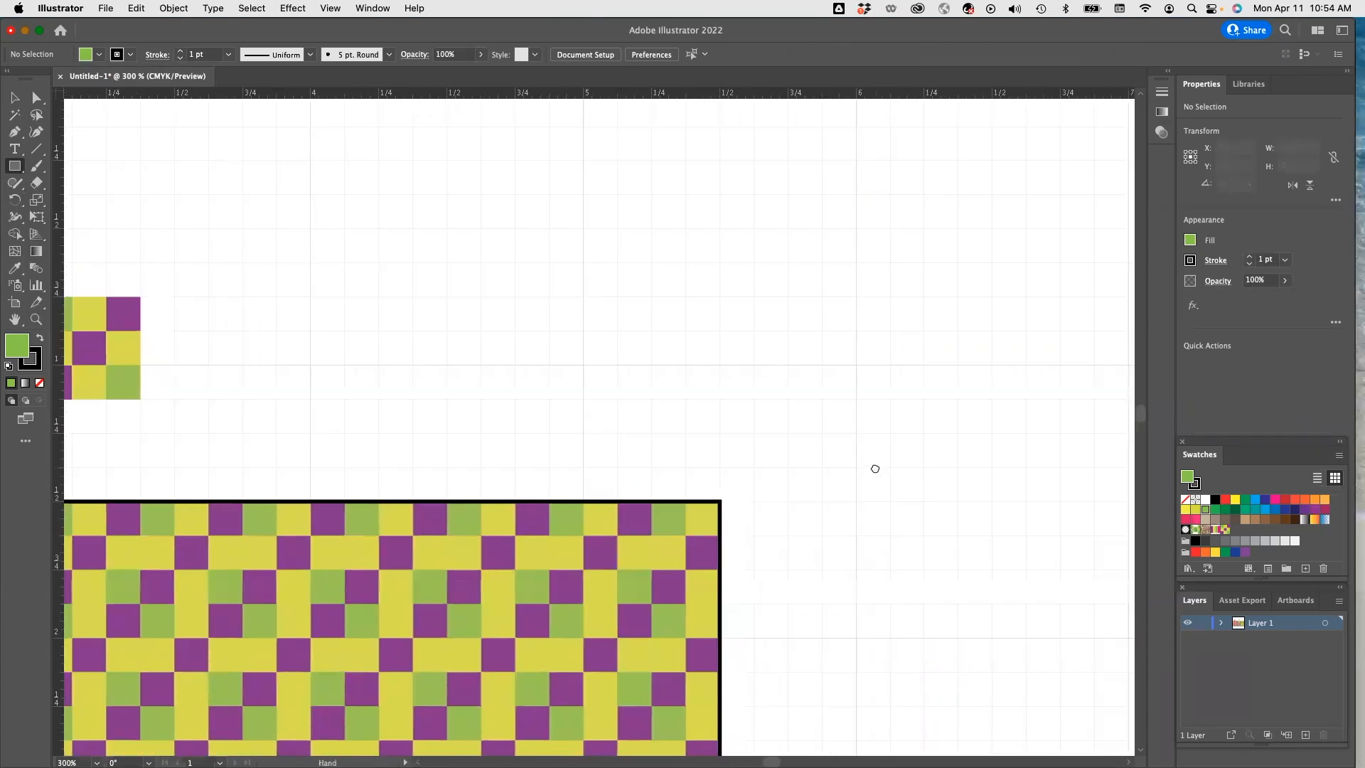
pyautogui.moveTo(889, 386); pyautogui.dragTo(755, 327)
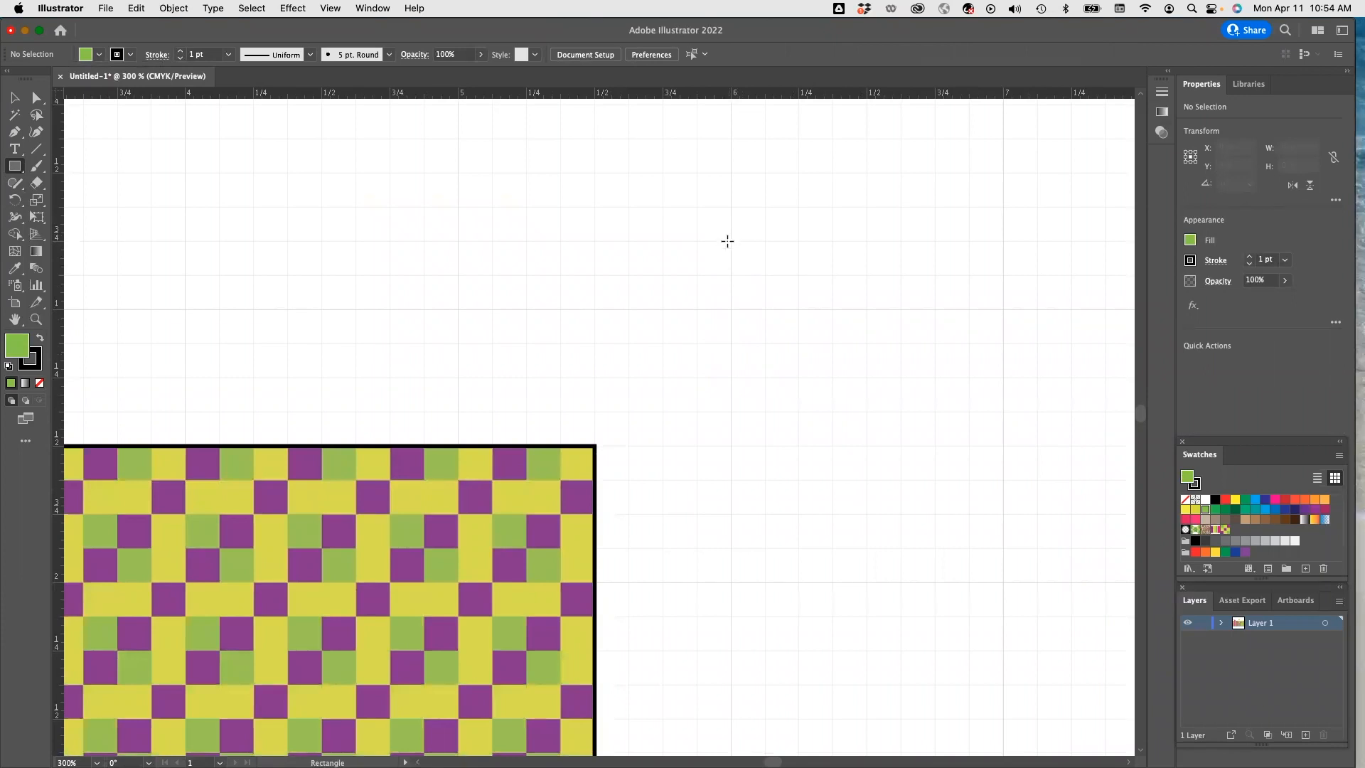
pyautogui.moveTo(730, 207)
pyautogui.mouseDown()
pyautogui.moveTo(845, 357)
pyautogui.moveTo(971, 378)
pyautogui.mouseUp()
# Remove the new rectangle's stroke and change its fill to yellow.
pyautogui.click(130, 54)
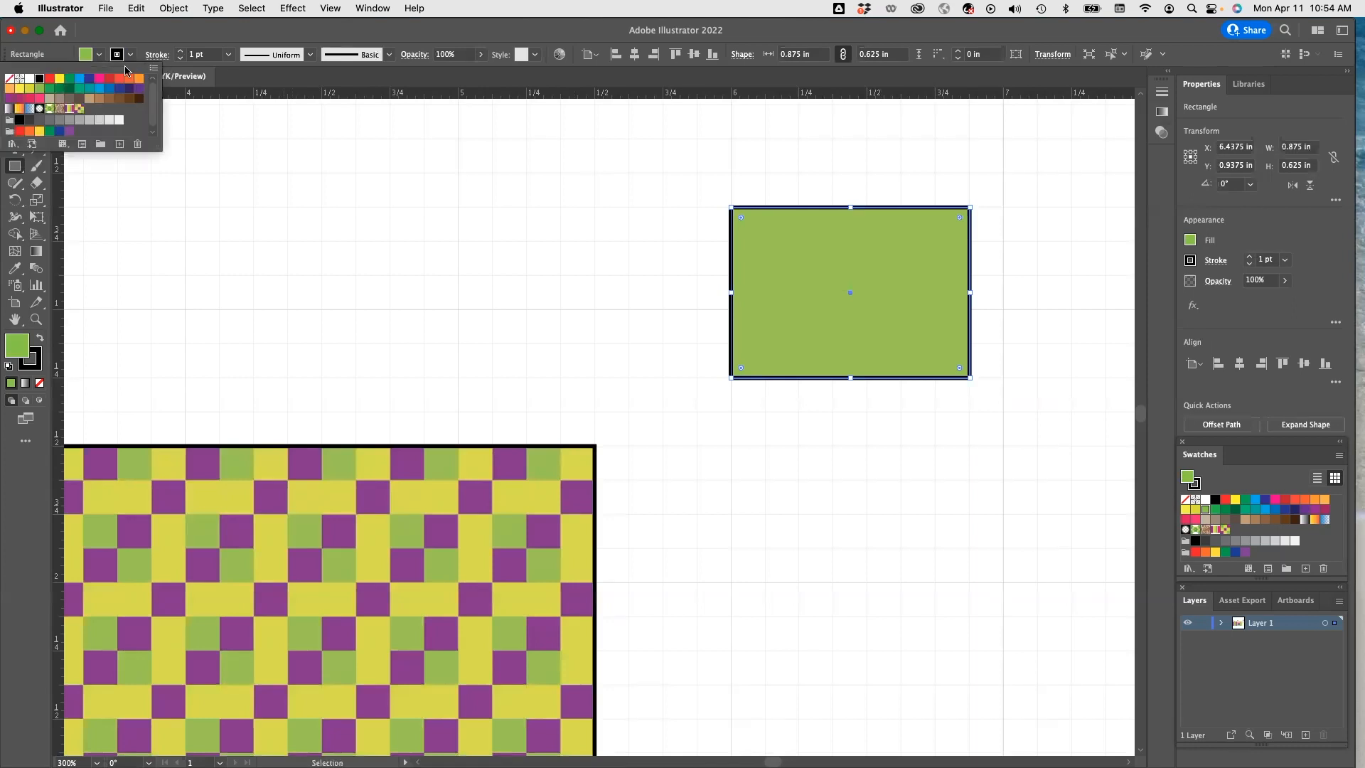
pyautogui.click(9, 79)
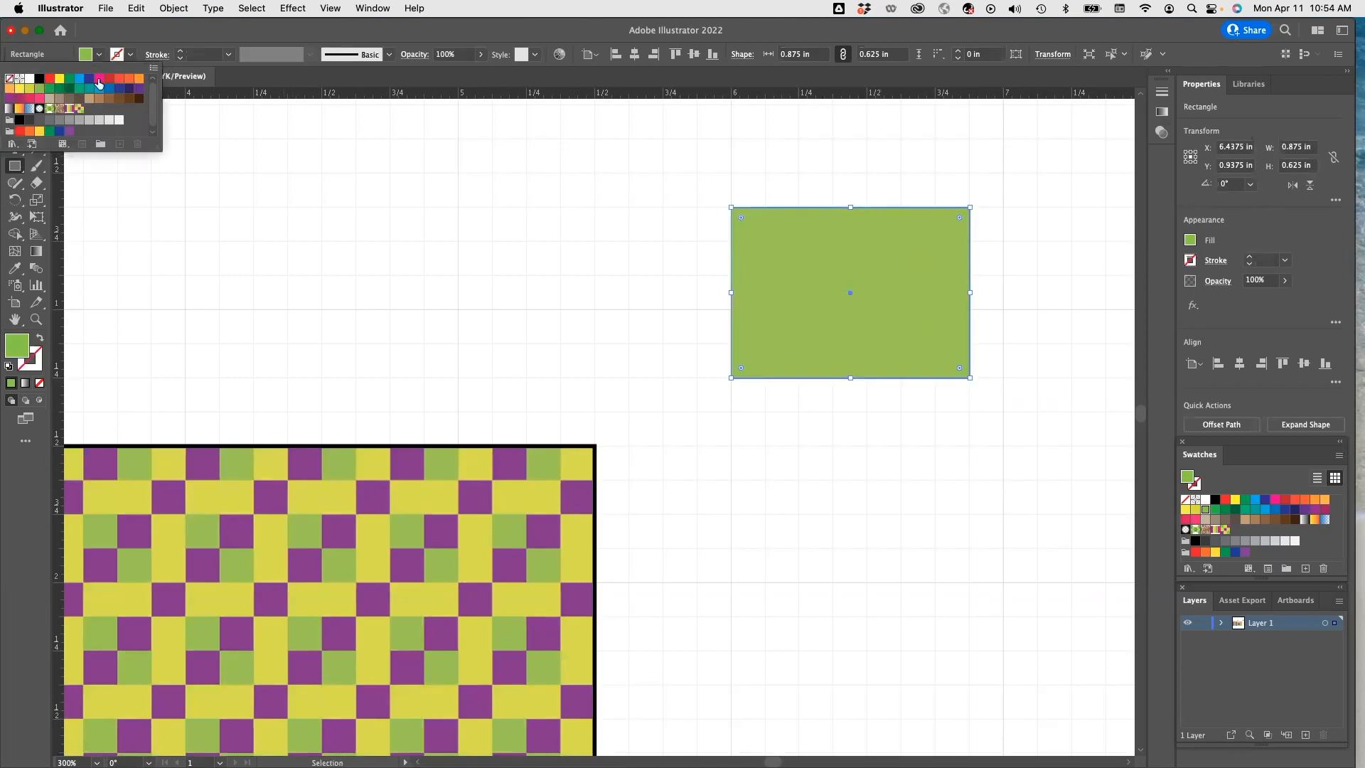
pyautogui.click(28, 89)
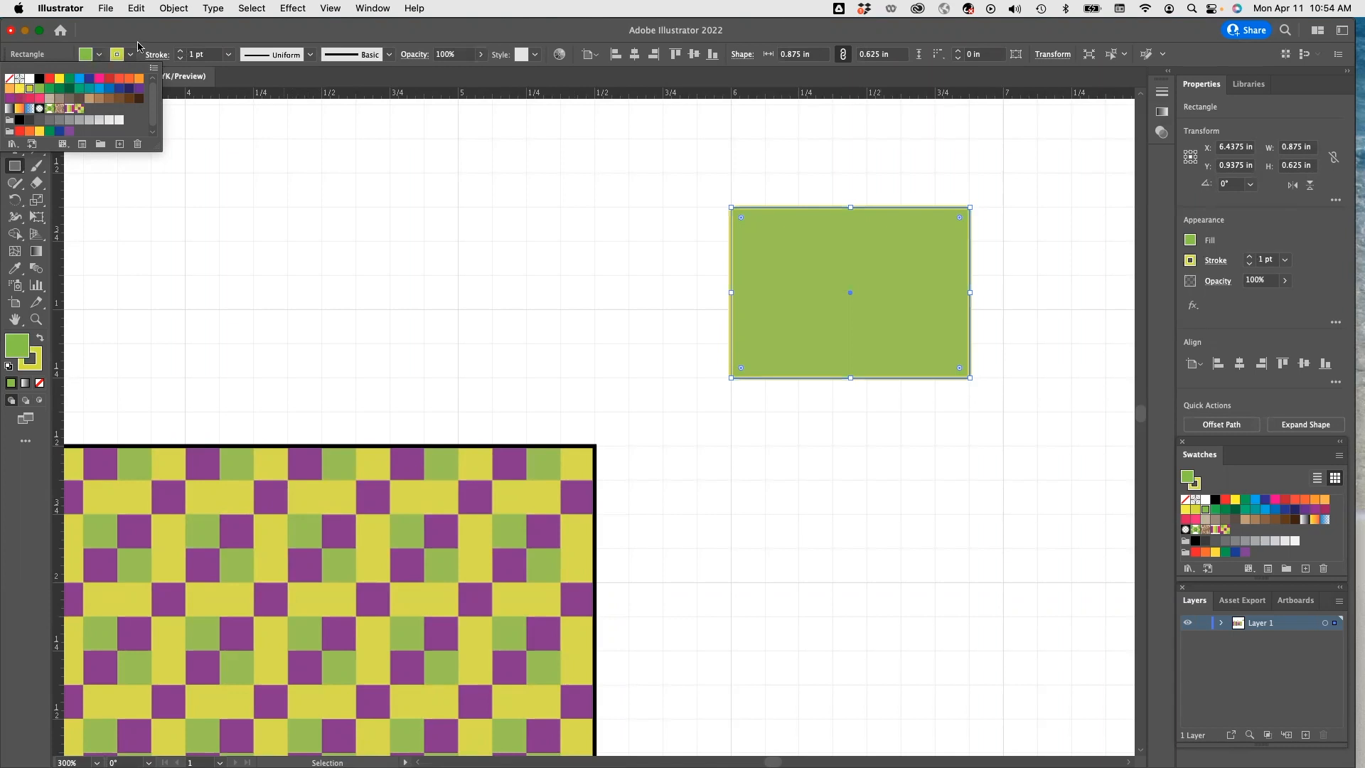
pyautogui.click(101, 53)
pyautogui.click(96, 54)
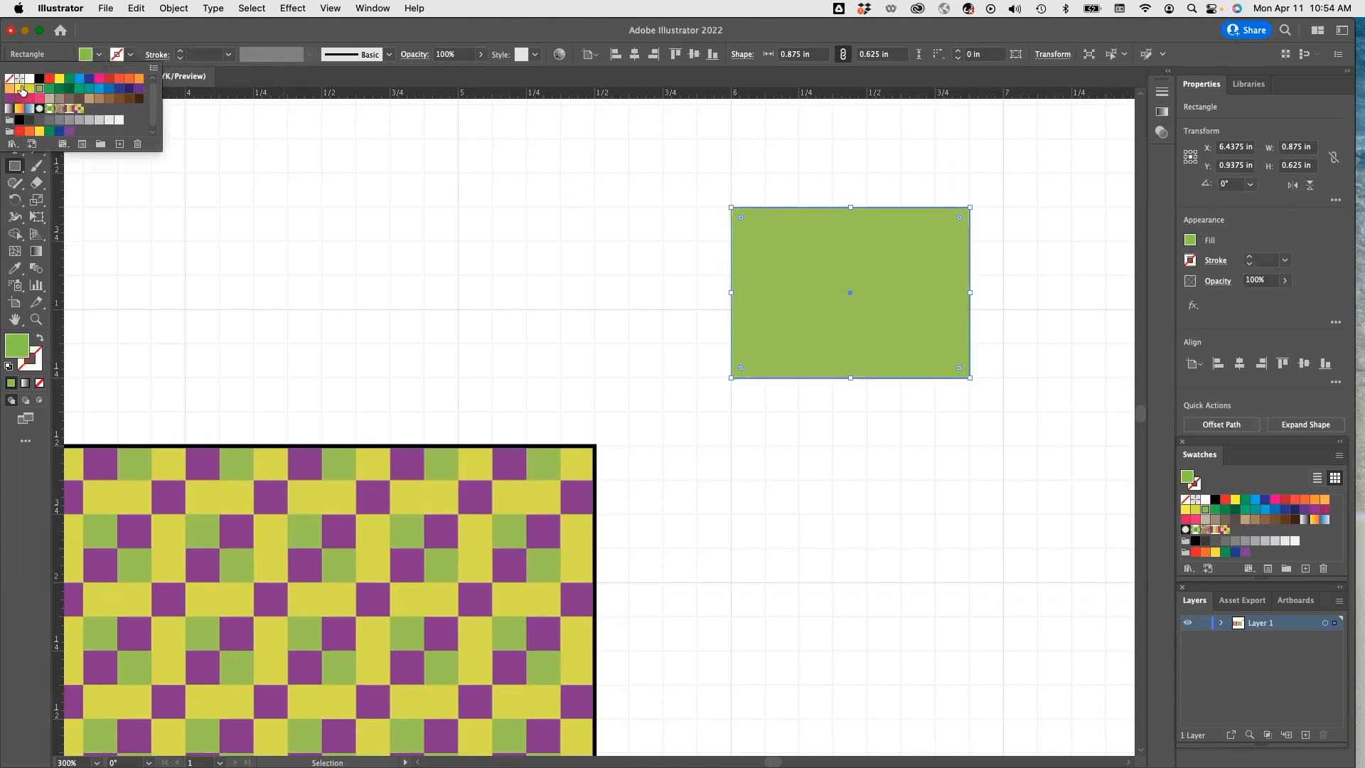
pyautogui.click(24, 88)
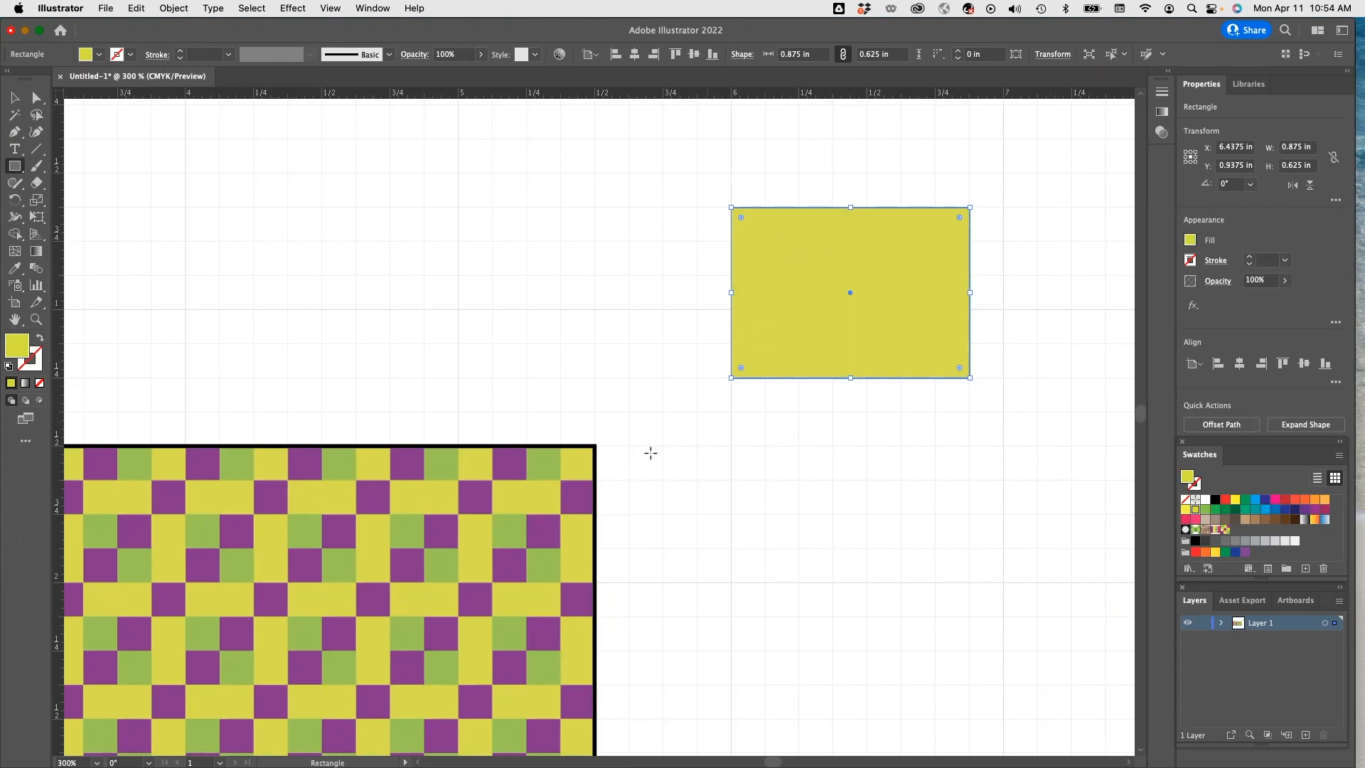
pyautogui.hscroll(3, 590, 402)
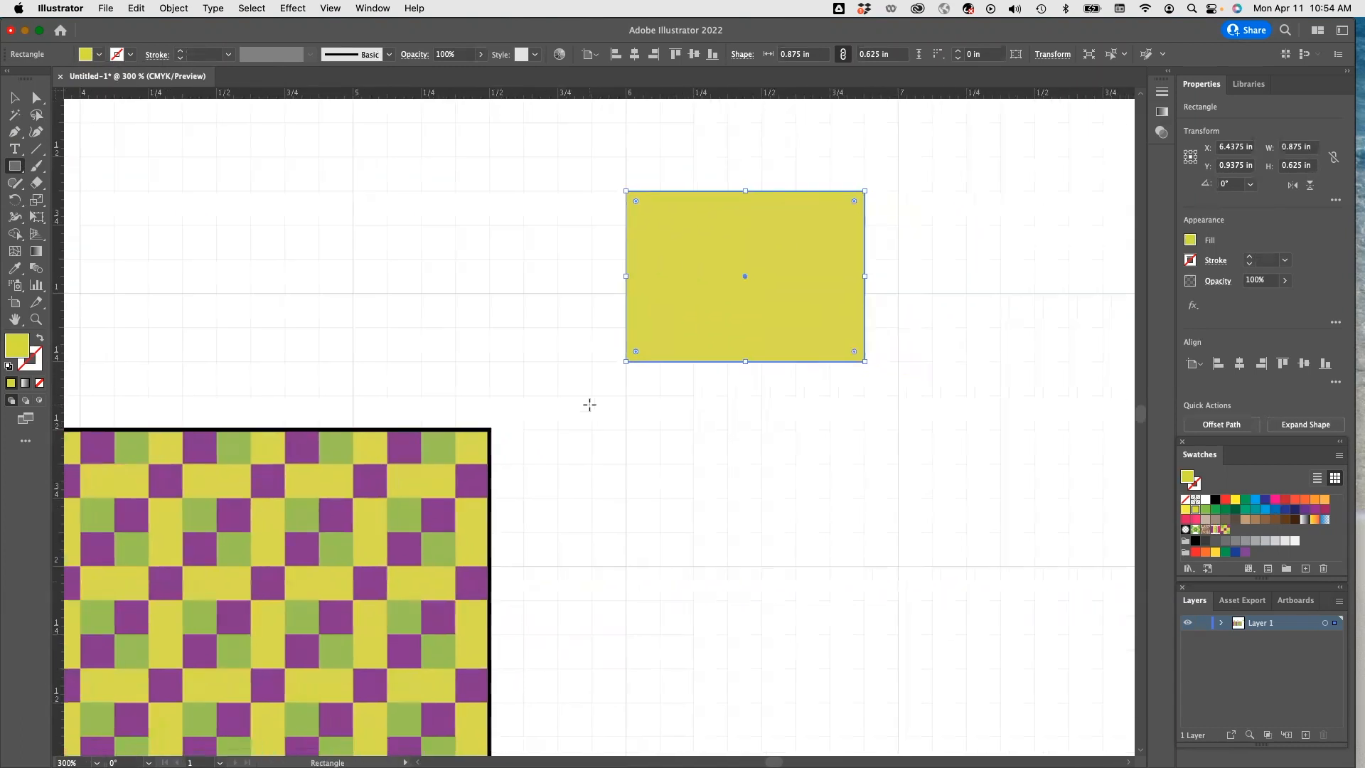
pyautogui.hscroll(-5, 589, 402)
pyautogui.hscroll(-3, 642, 390)
pyautogui.moveTo(140, 247); pyautogui.dragTo(243, 348)
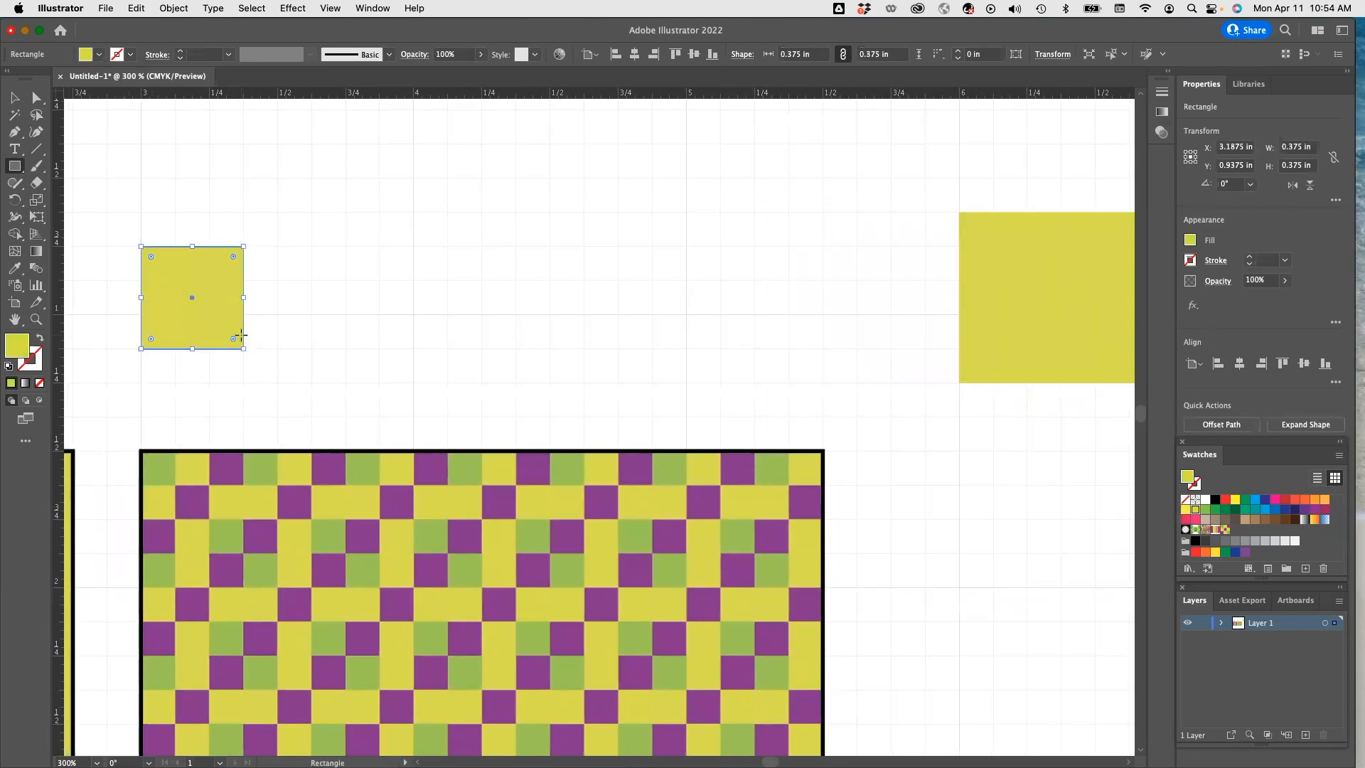
pyautogui.press('super+z')
# Copy the small three-by-three checkered motif and place the copy in the yellow rectangle's upper-left corner.
pyautogui.press('v')
pyautogui.moveTo(135, 239); pyautogui.dragTo(249, 355)
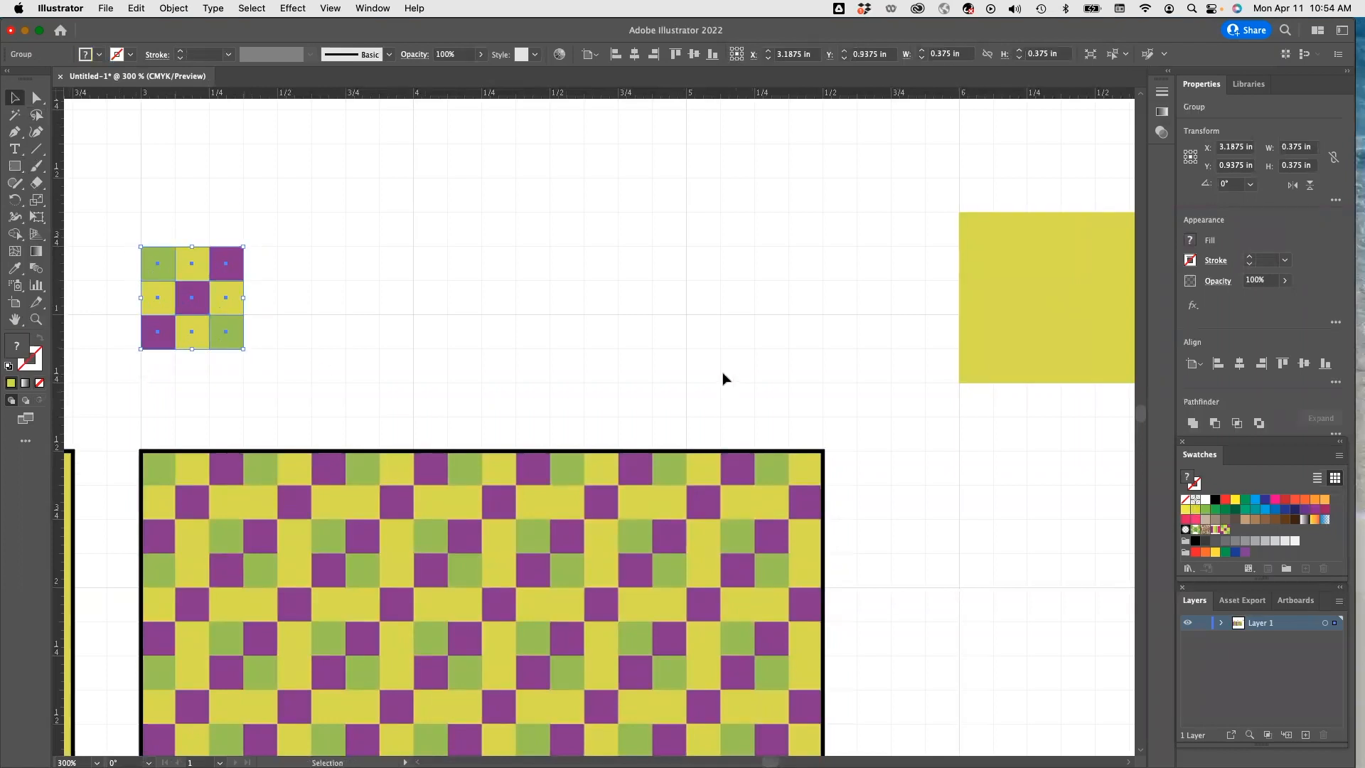
pyautogui.hscroll(-2, 699, 378)
pyautogui.hscroll(-2, 699, 379)
pyautogui.hscroll(9, 697, 380)
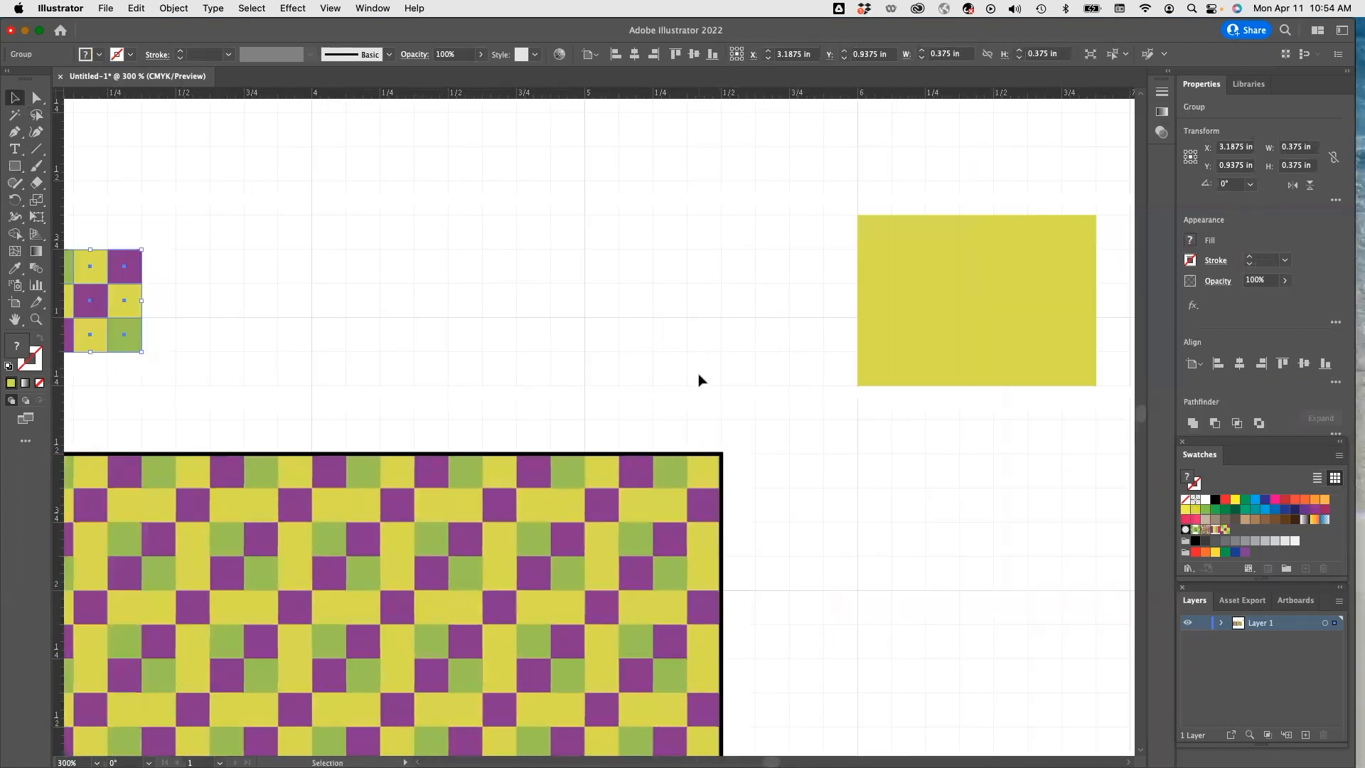
pyautogui.hscroll(3, 778, 227)
pyautogui.click(744, 214)
pyautogui.rightClick(743, 217)
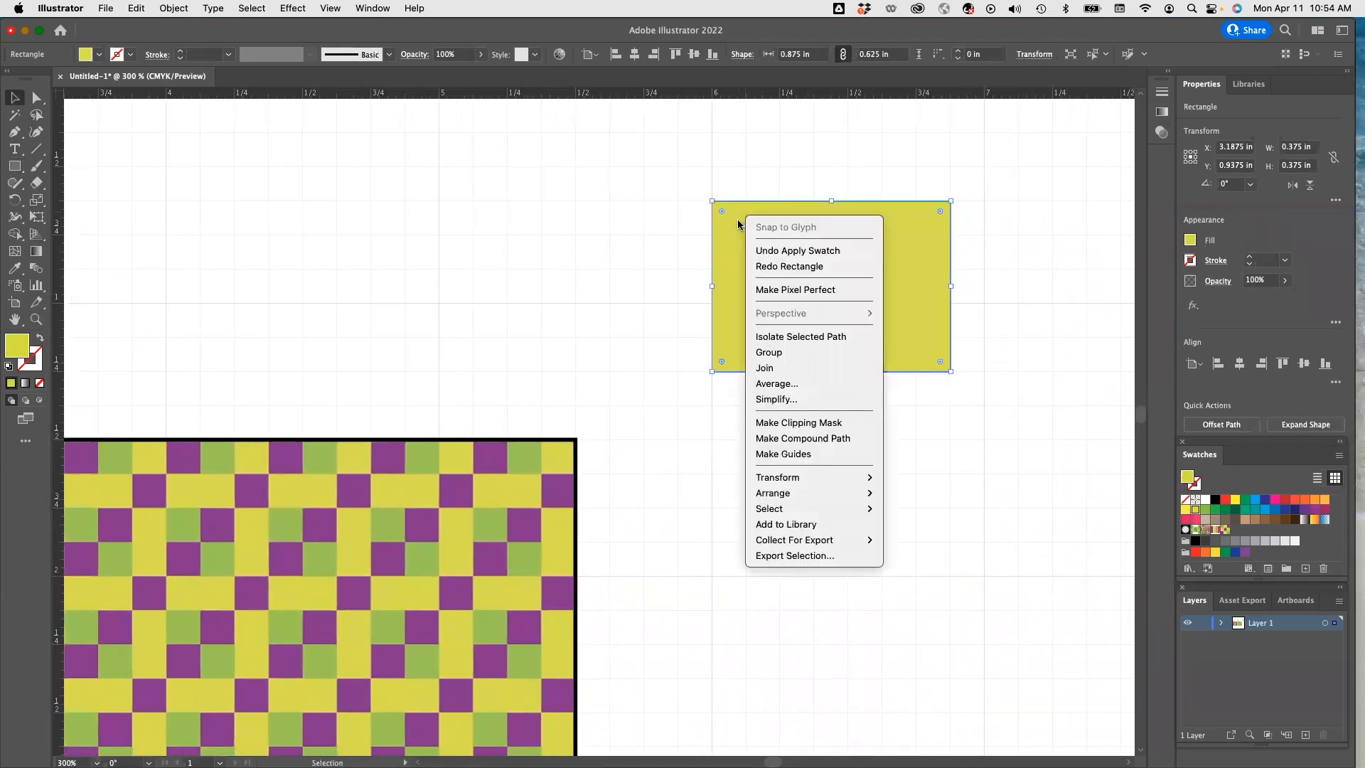
pyautogui.click(738, 210)
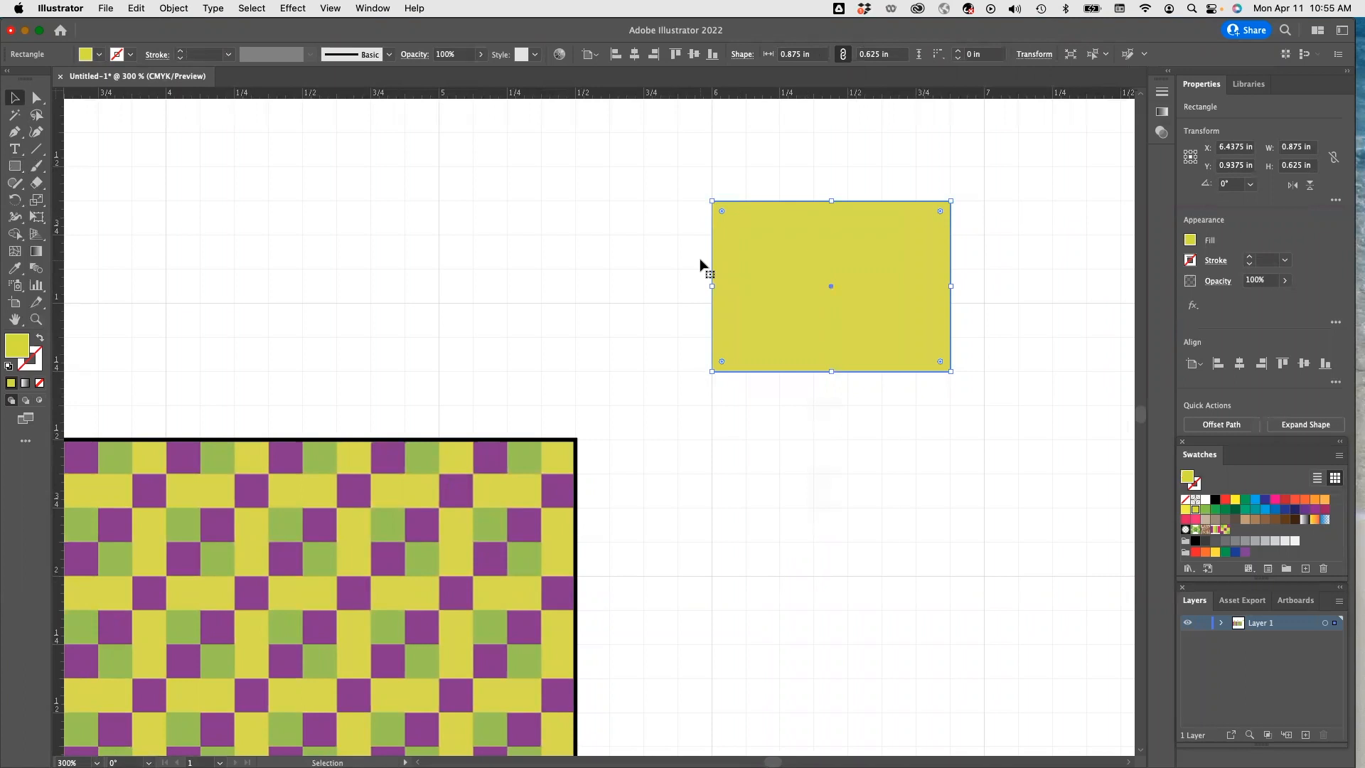
pyautogui.press('super+v')
pyautogui.moveTo(597, 428); pyautogui.dragTo(765, 275)
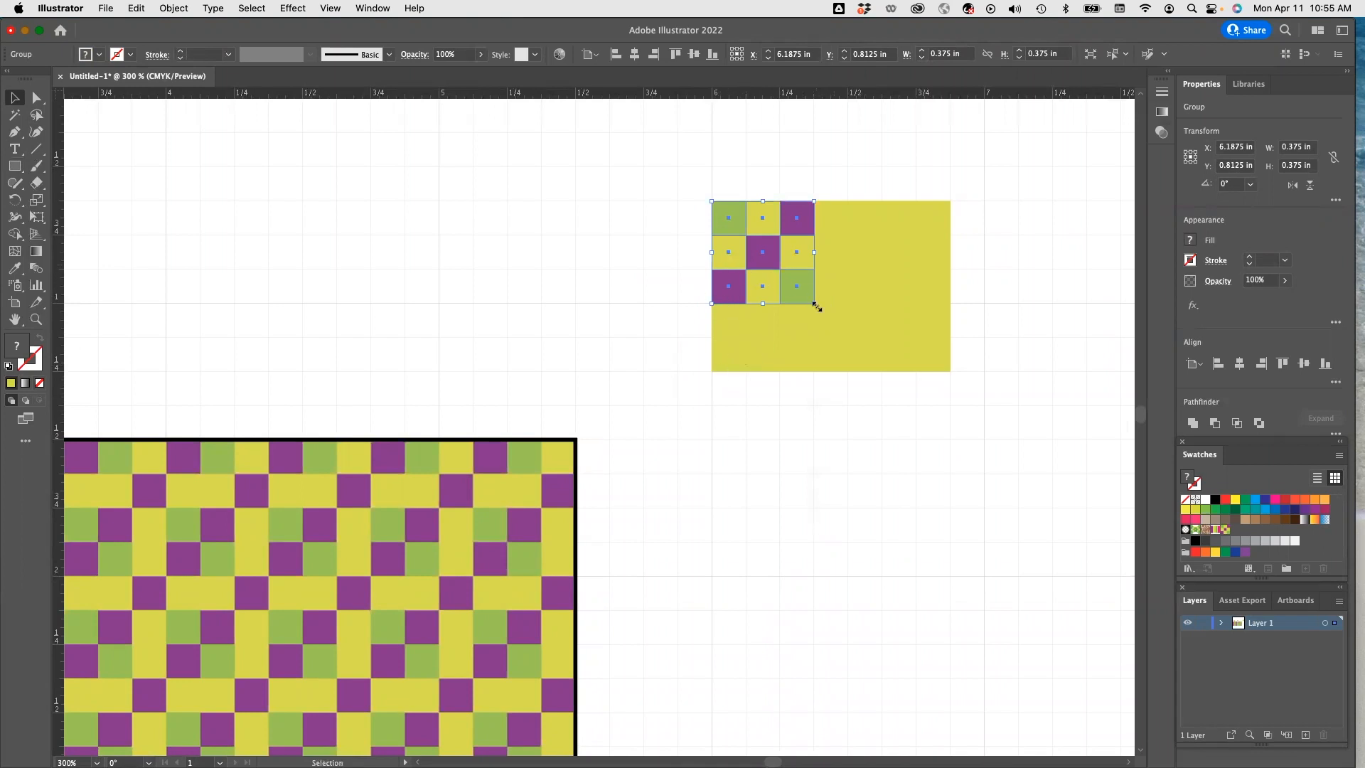
# Ungroup the copied checkered motif into its separate squares.
pyautogui.moveTo(814, 305)
pyautogui.mouseDown()
pyautogui.moveTo(880, 342)
pyautogui.moveTo(815, 328)
pyautogui.moveTo(814, 304)
pyautogui.mouseUp()
pyautogui.click(174, 8)
pyautogui.click(186, 102)
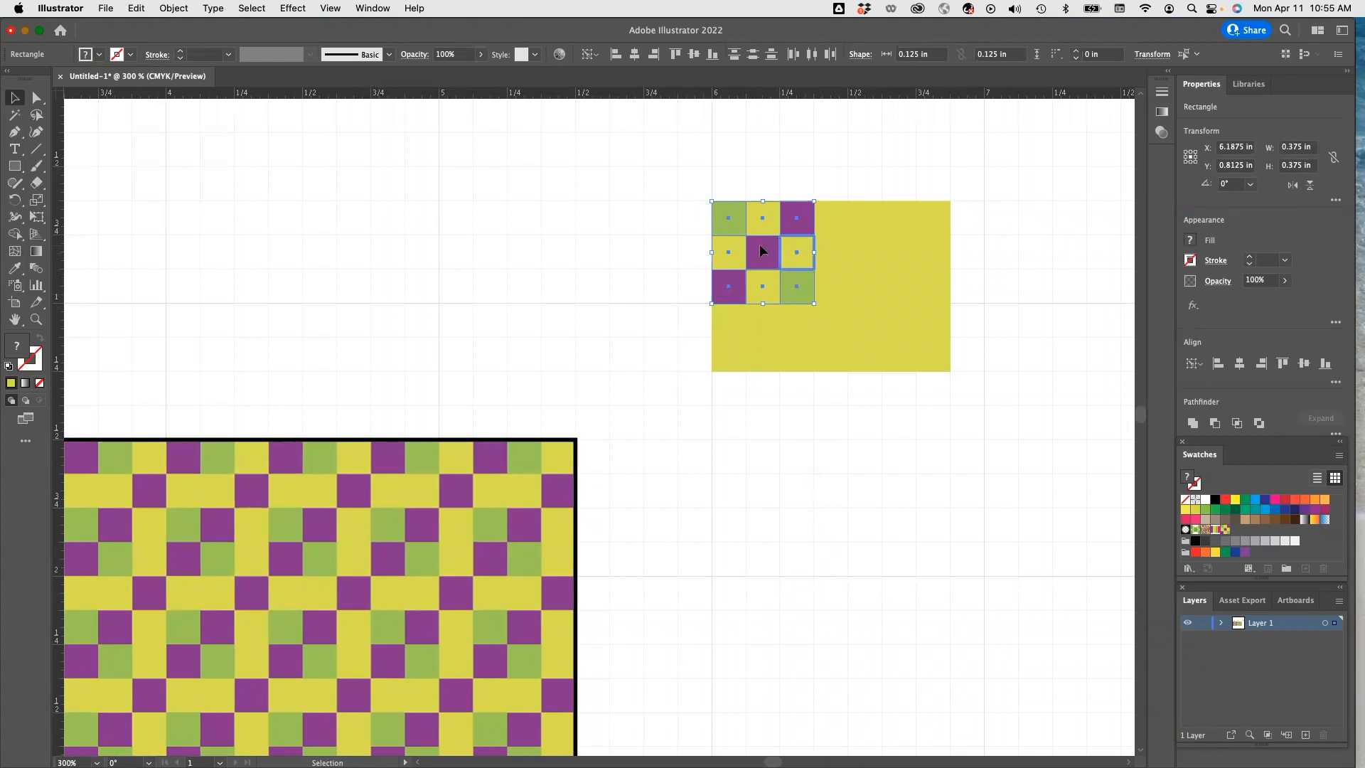
# Pull the center purple square's upper-right corner one grid cell right, and turn the lower-left purple square into a 0.25 by 0.125 in slanted piece beside it.
pyautogui.click(38, 99)
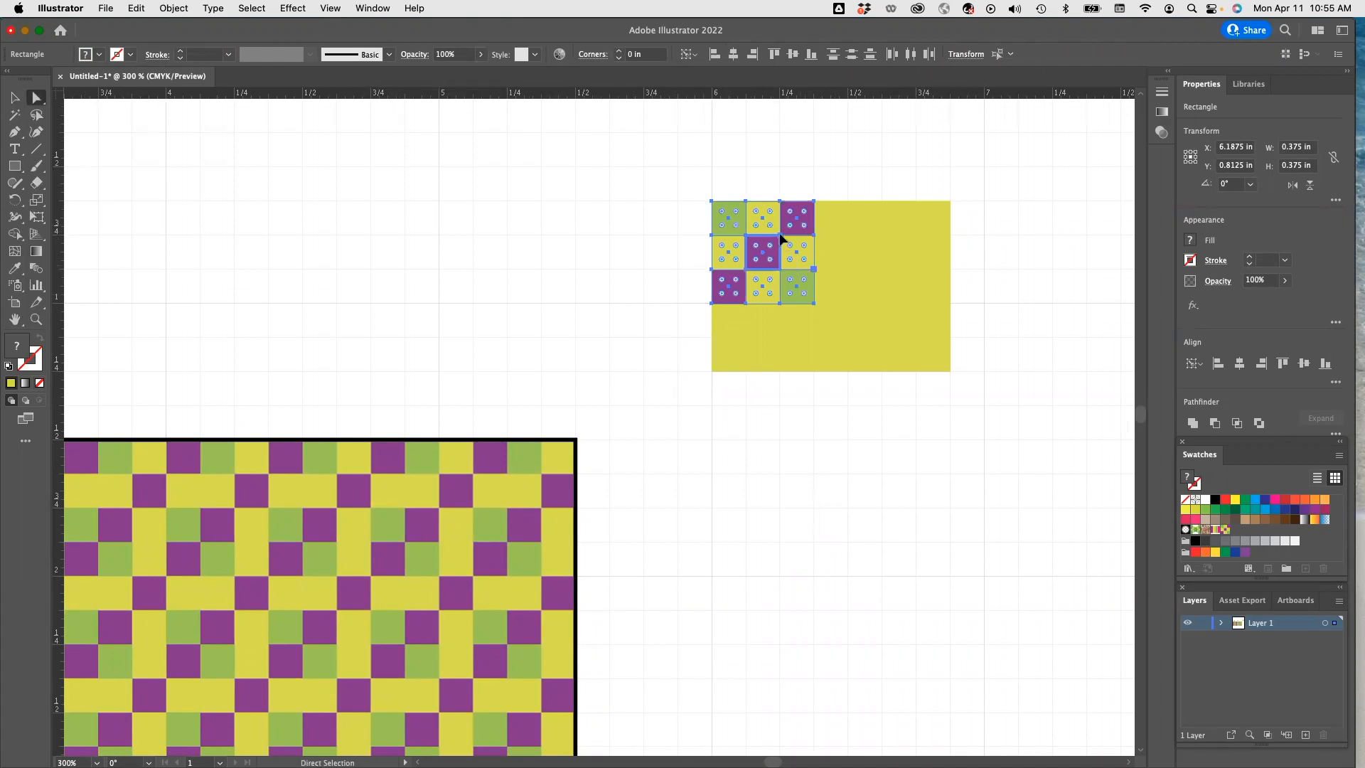
pyautogui.click(780, 239)
pyautogui.moveTo(779, 239); pyautogui.dragTo(814, 235)
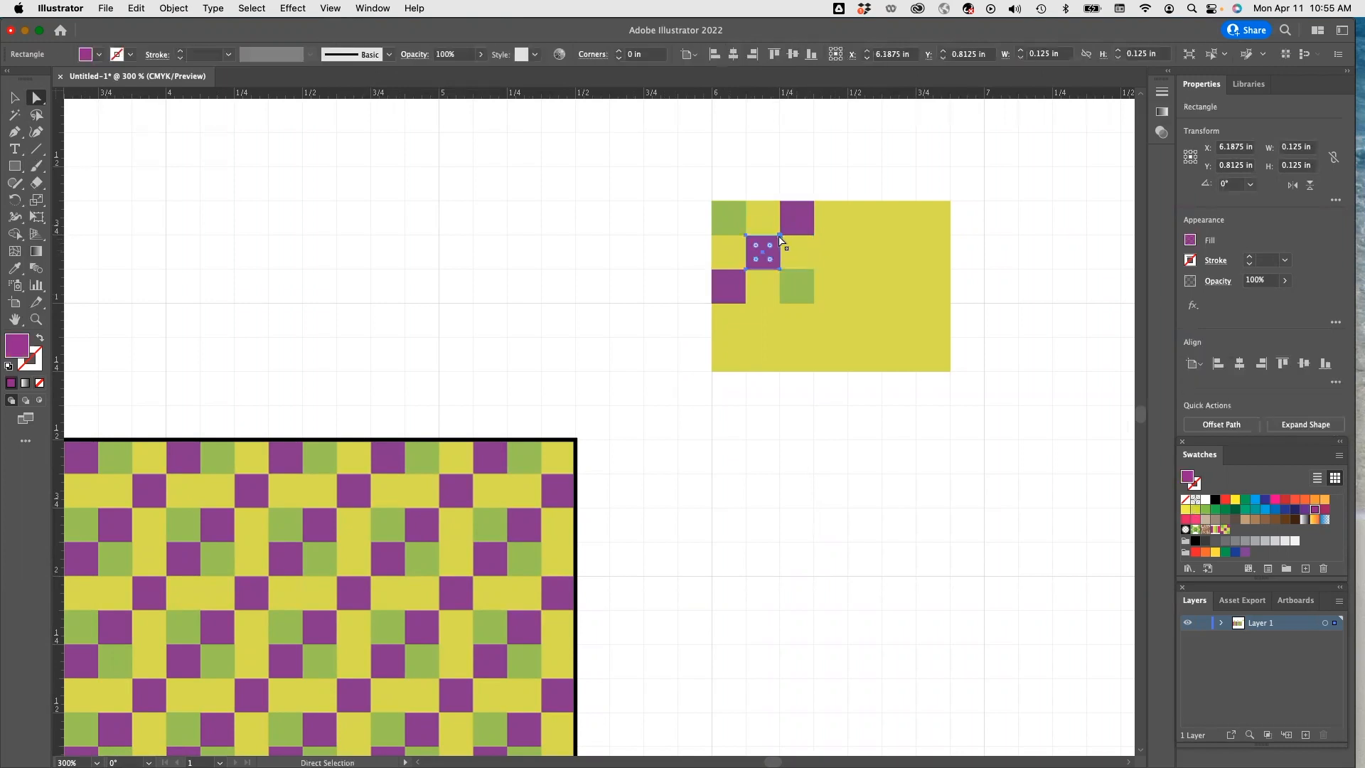
pyautogui.click(780, 238)
pyautogui.moveTo(780, 239); pyautogui.dragTo(799, 222)
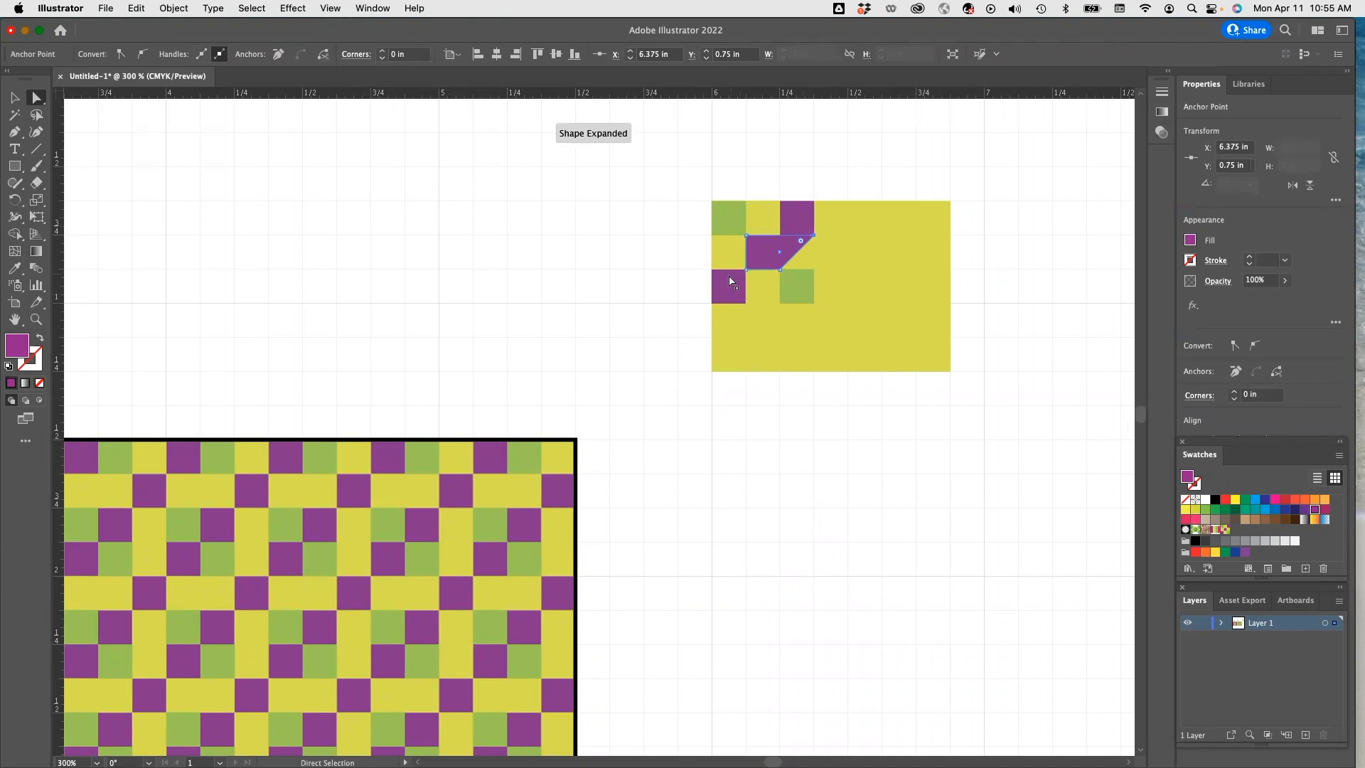
pyautogui.moveTo(728, 281); pyautogui.dragTo(836, 243)
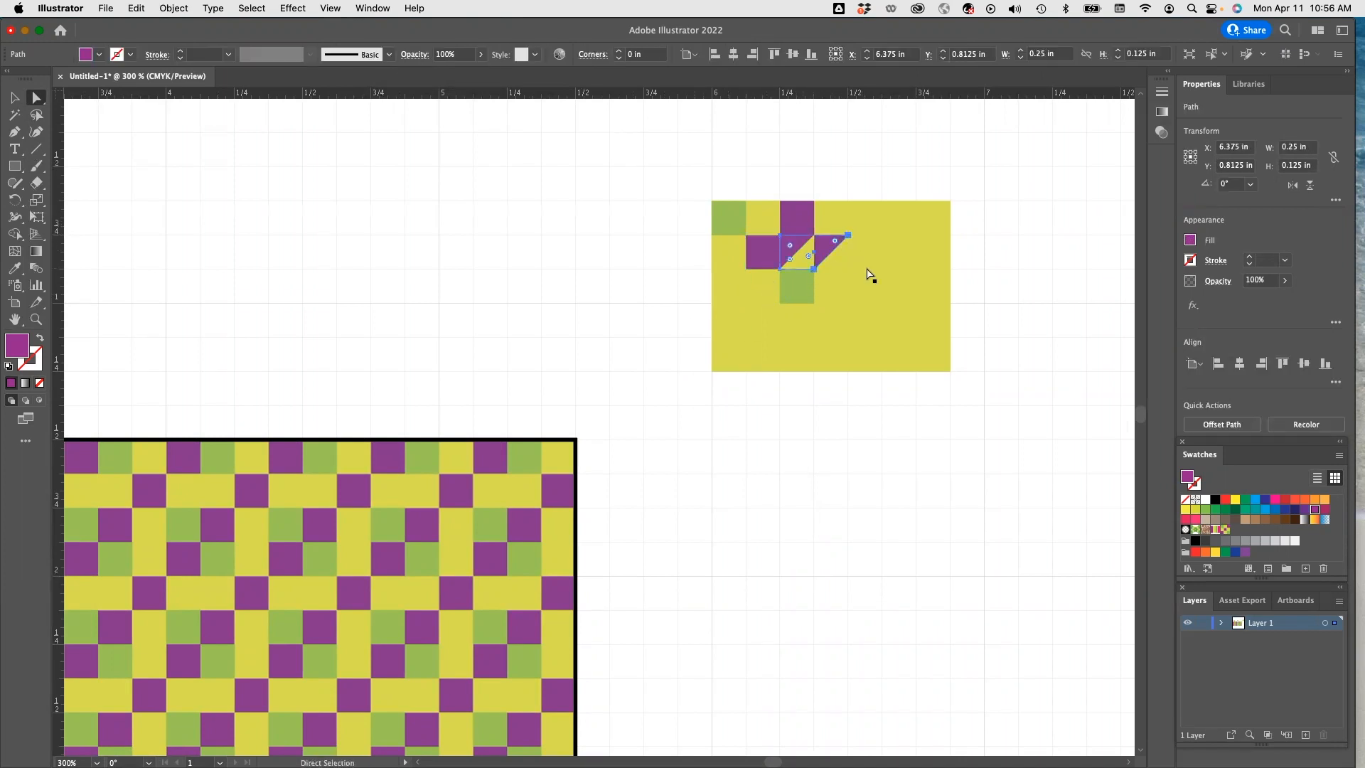
# Select the yellow rectangle, show the Symbols panel and move it clear of the motif.
pyautogui.click(877, 336)
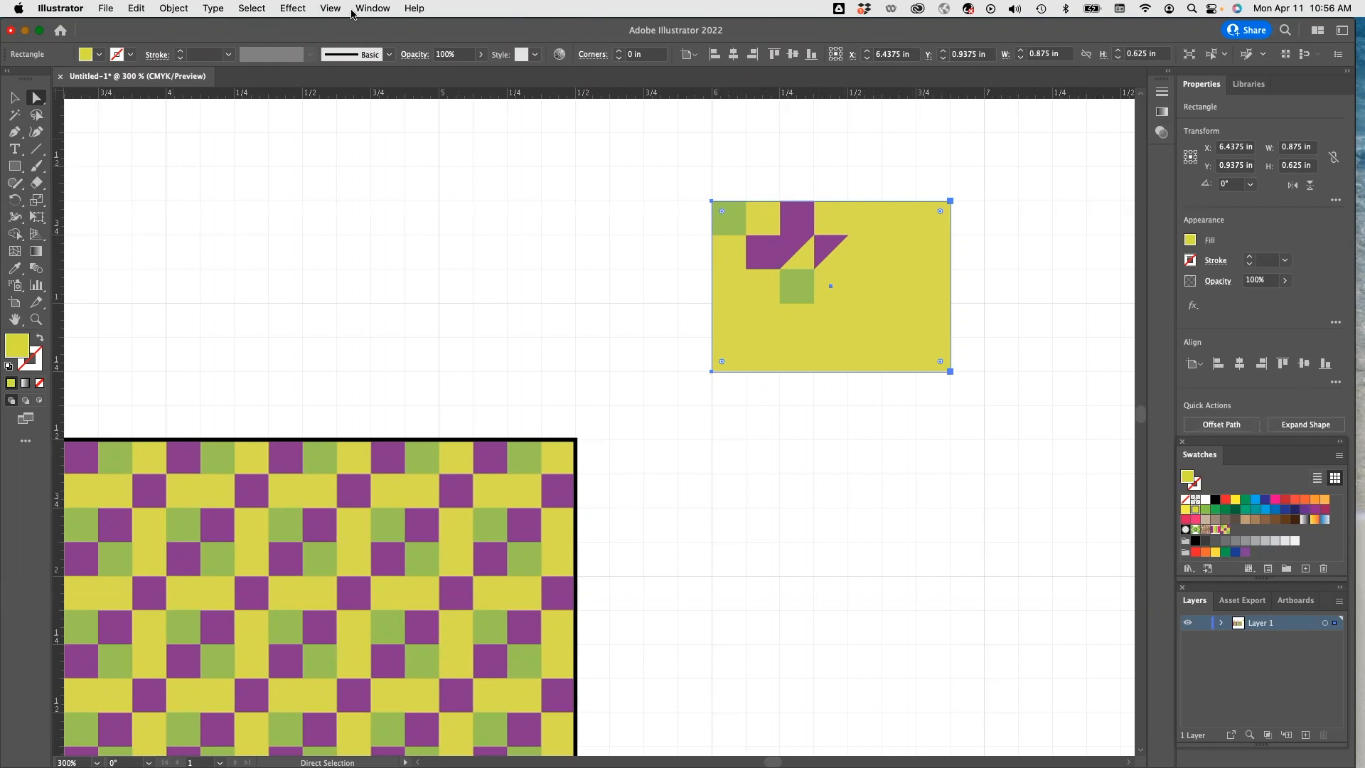
pyautogui.click(372, 8)
pyautogui.scroll(-3, 418, 526)
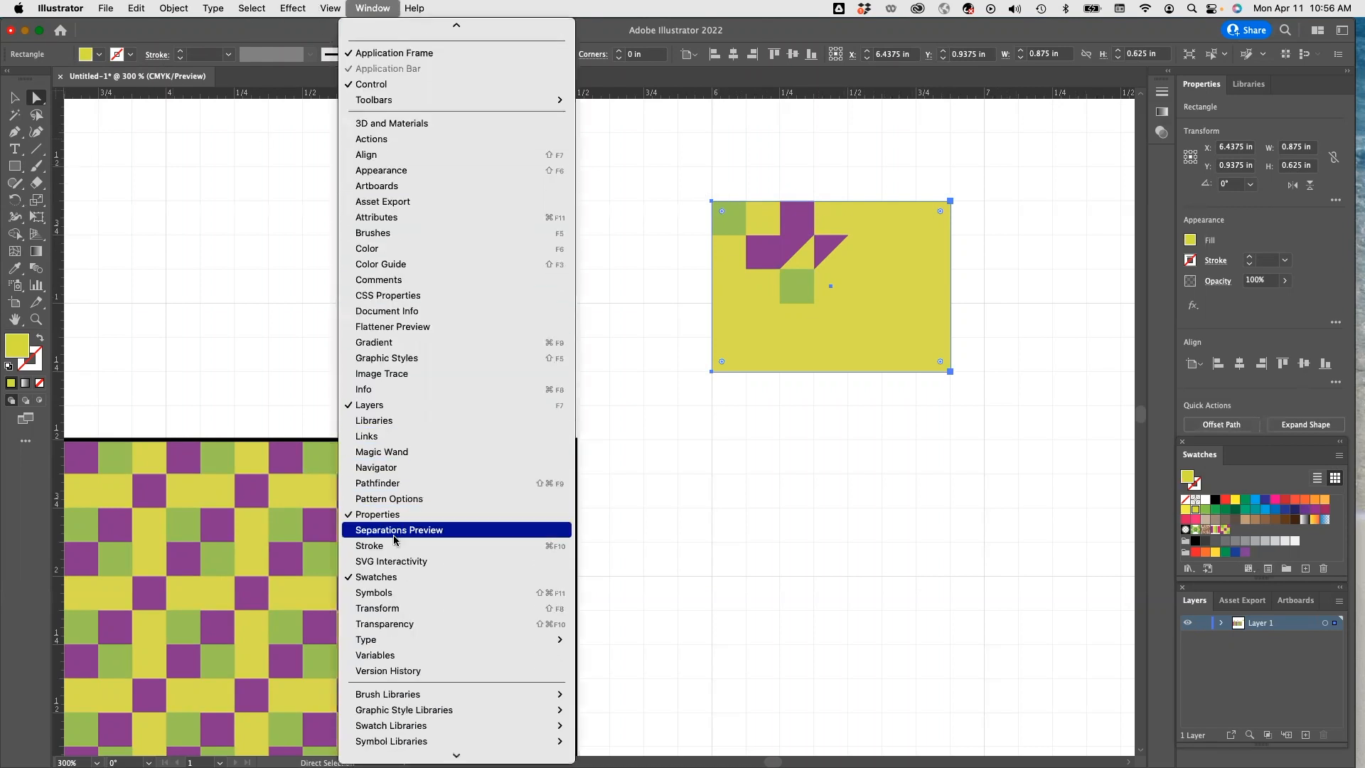
pyautogui.click(389, 594)
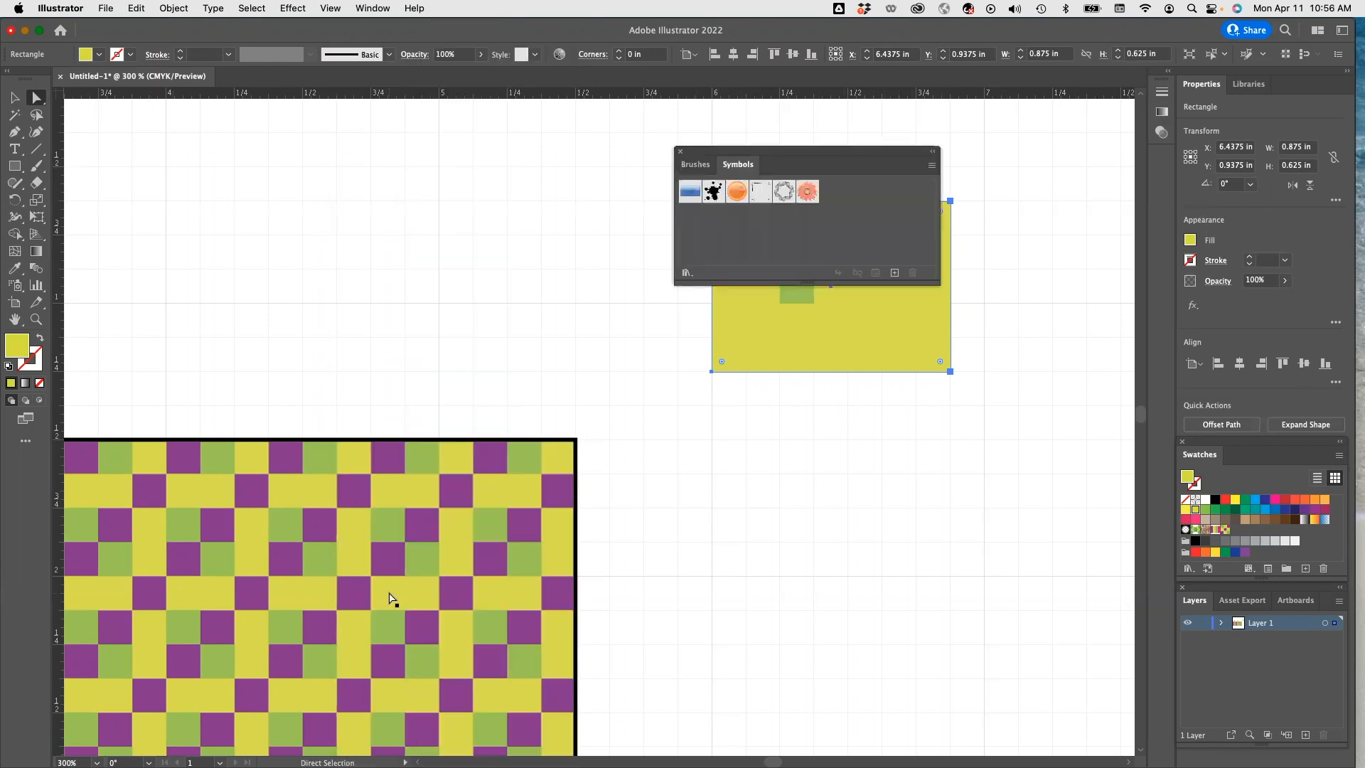
pyautogui.moveTo(789, 162); pyautogui.dragTo(449, 144)
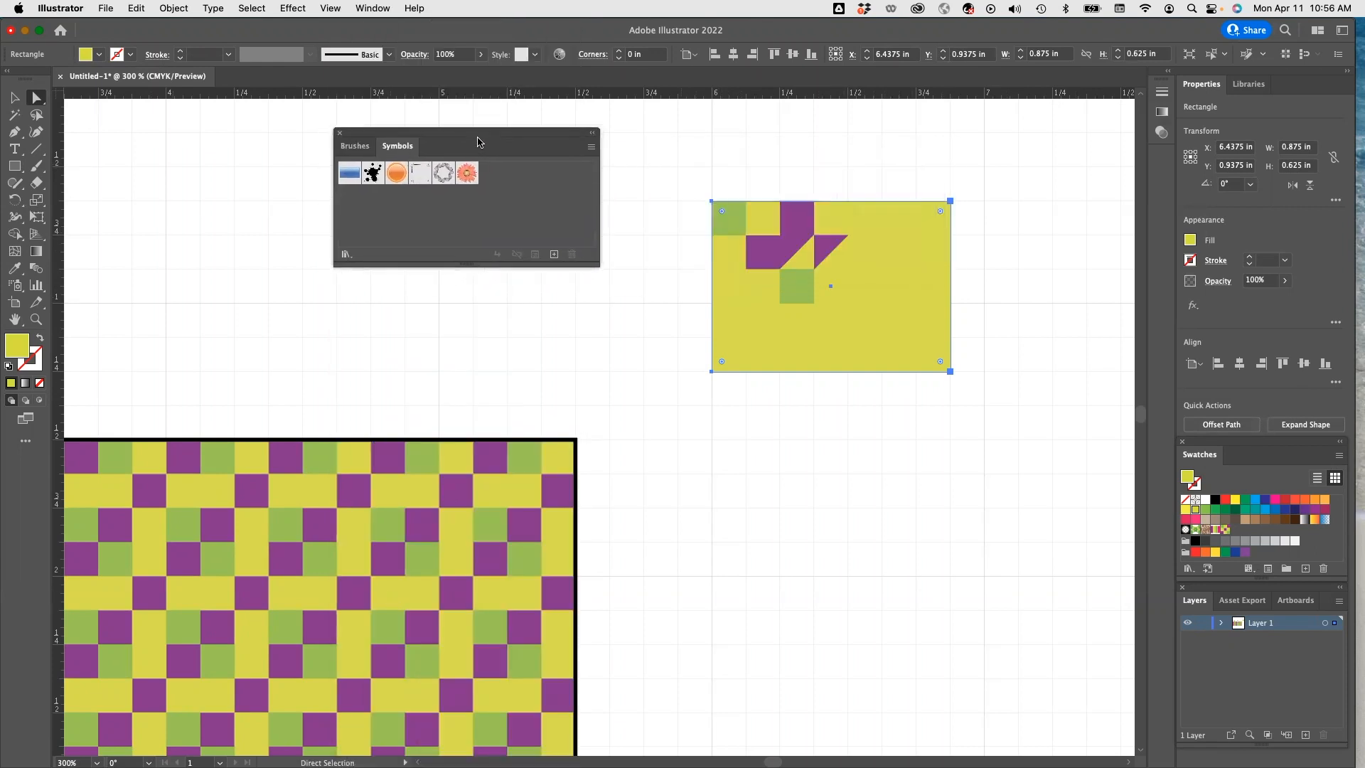
# Try placing one Illuminated Orange symbol in the yellow rectangle's lower-right area with the Symbol Sprayer, and undo it.
pyautogui.click(397, 175)
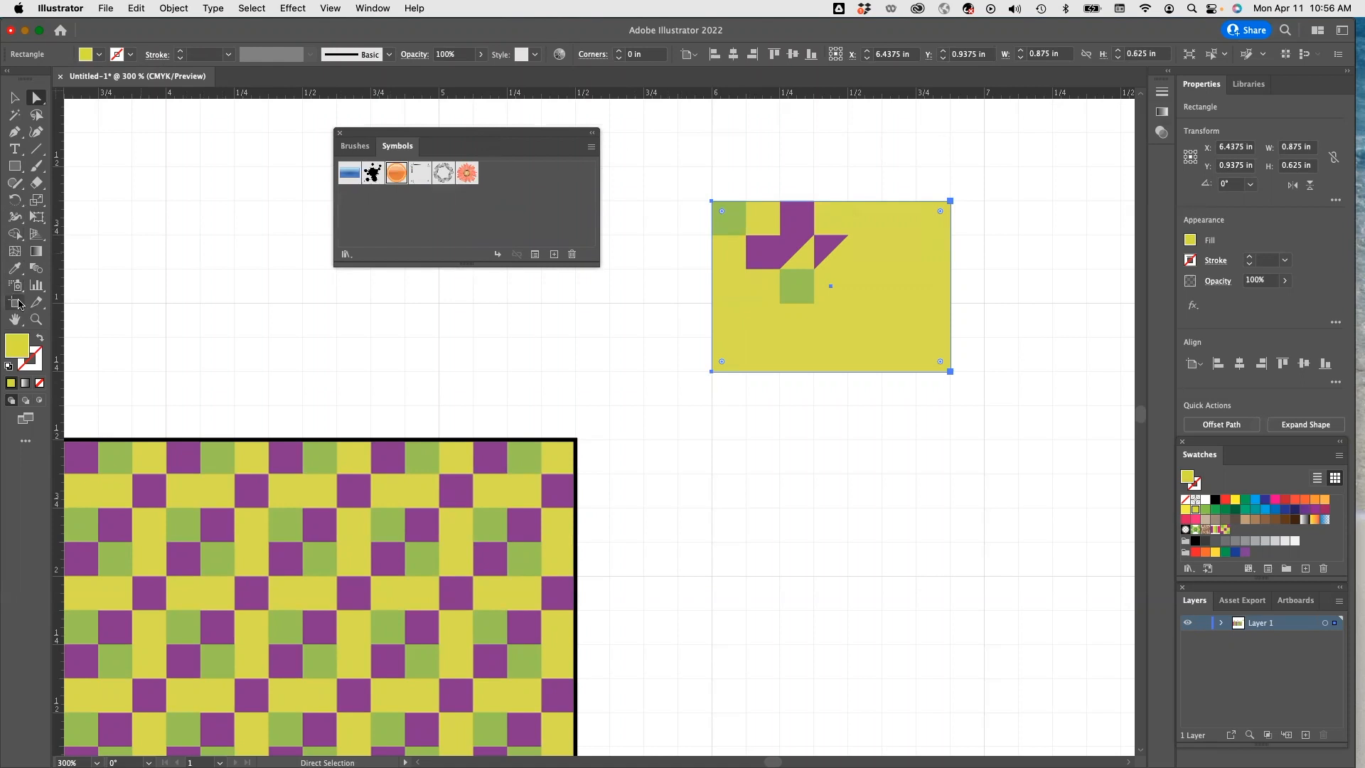
pyautogui.click(20, 287)
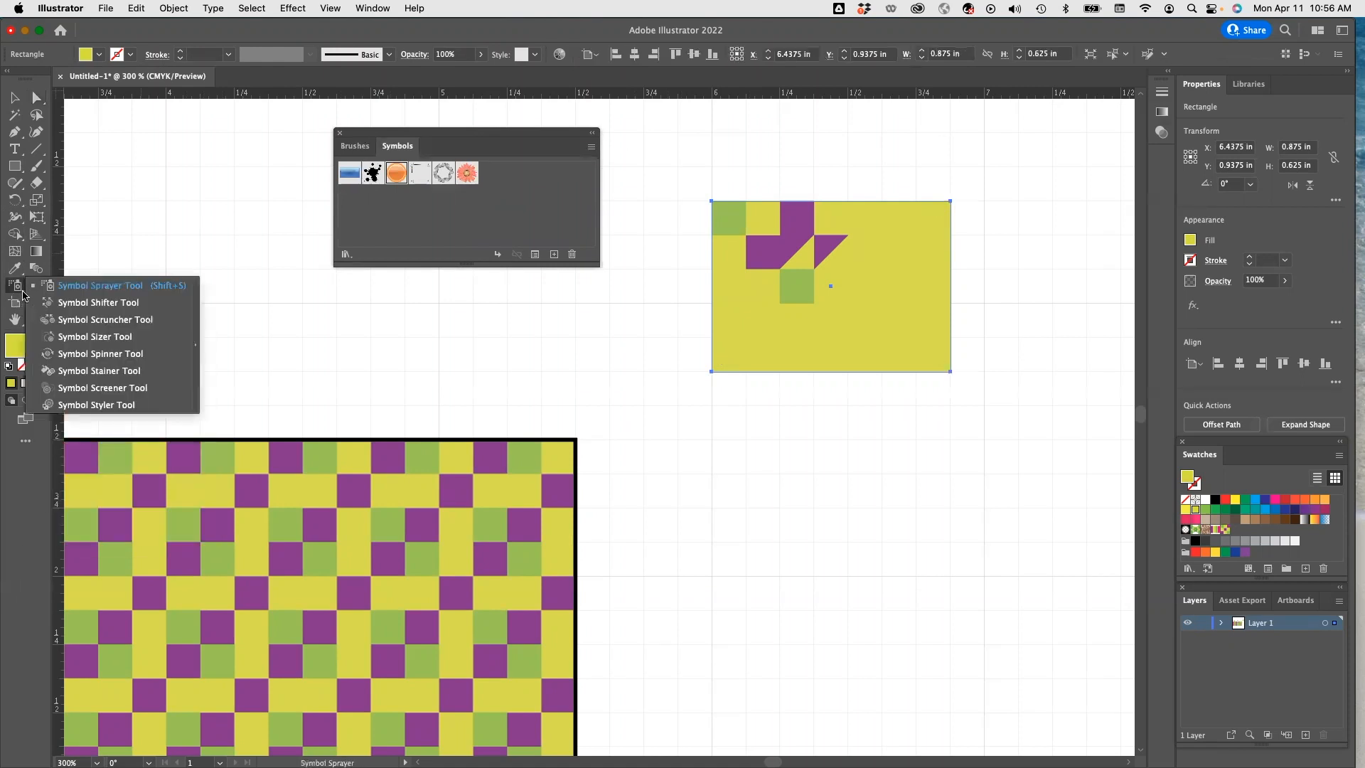
pyautogui.click(135, 286)
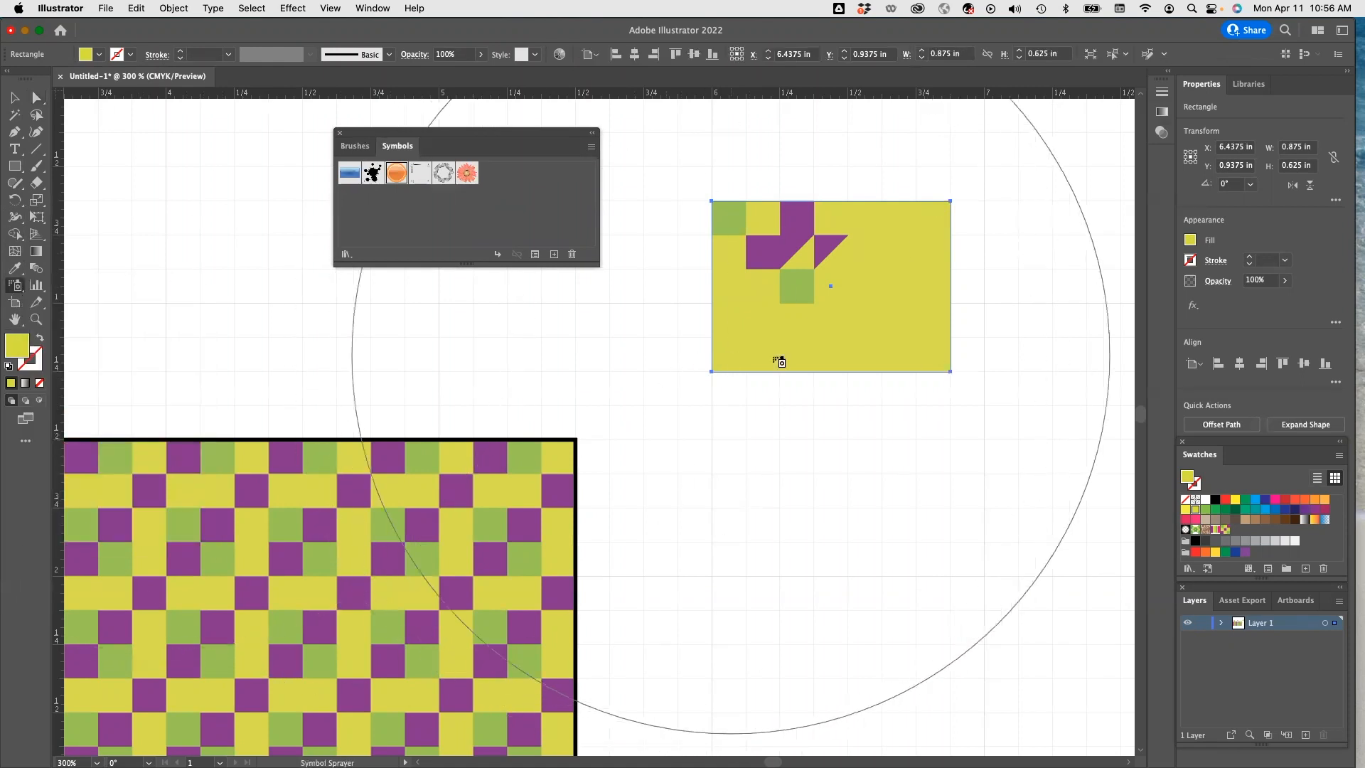
pyautogui.click(893, 318)
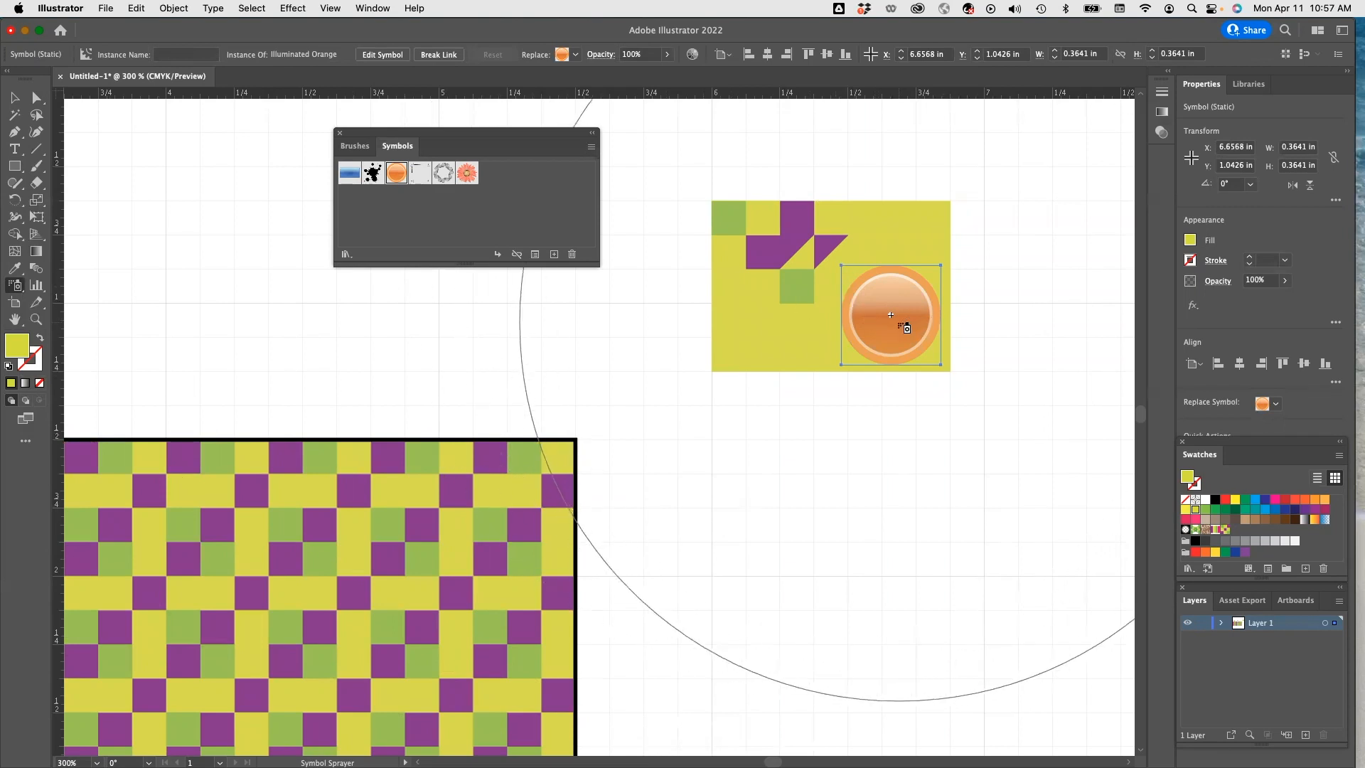
pyautogui.press('super+z')
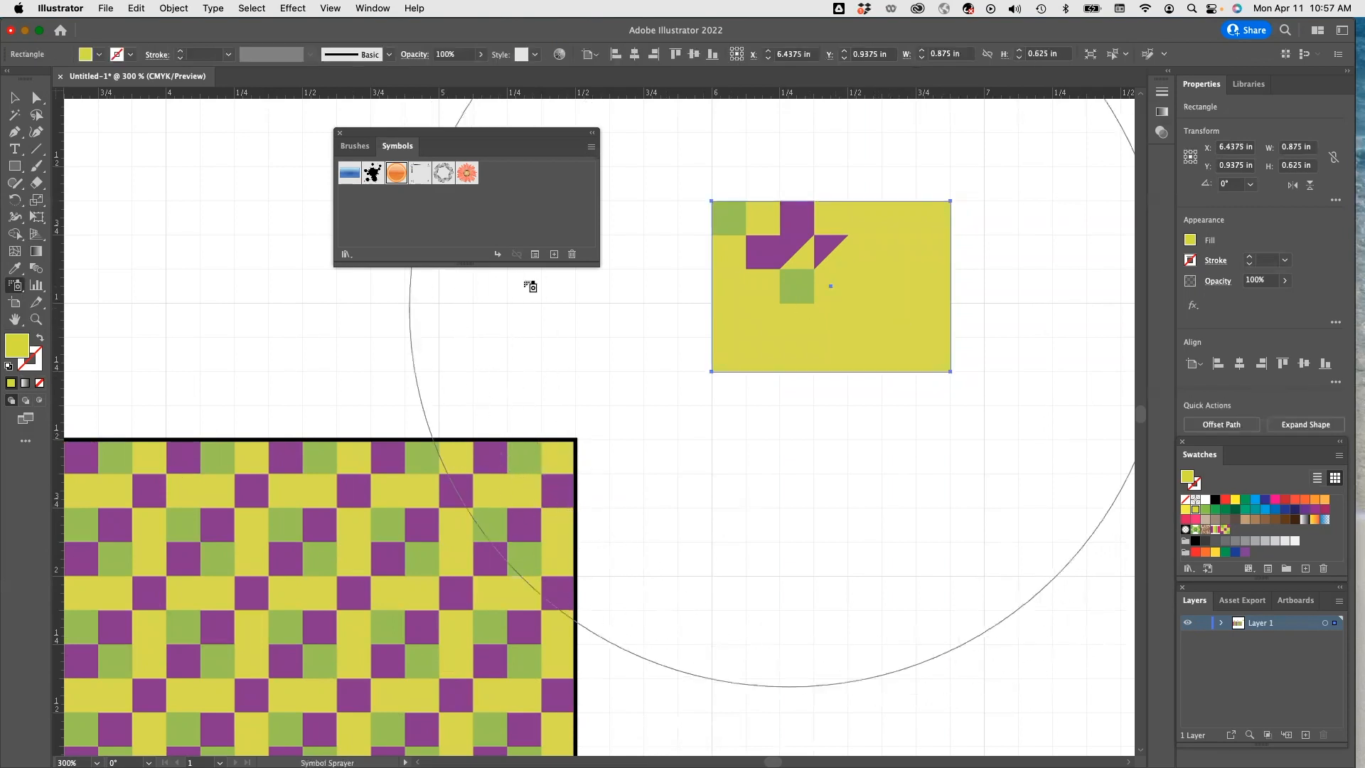
# Load the Flowers symbol library and place one blue flower symbol in the yellow rectangle's lower-right area with the Symbol Sprayer.
pyautogui.click(353, 255)
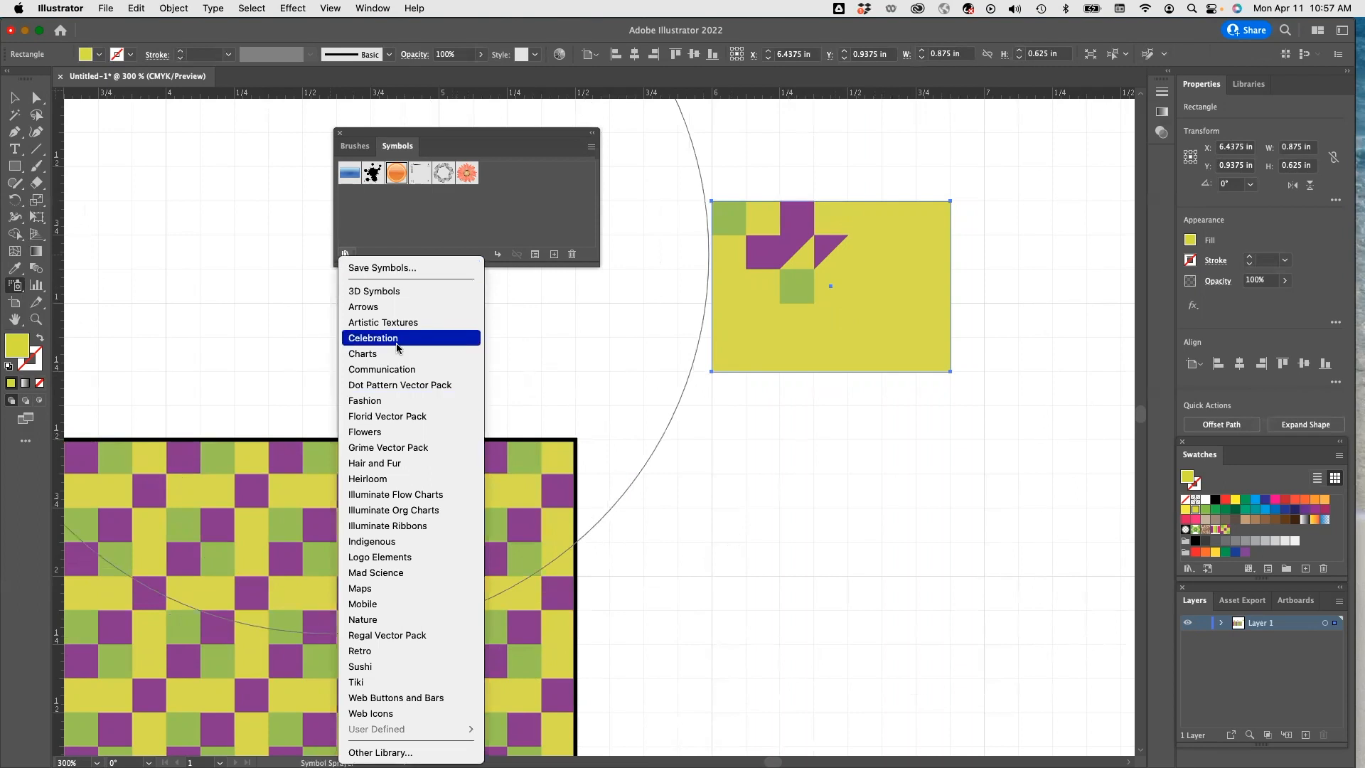
pyautogui.click(377, 431)
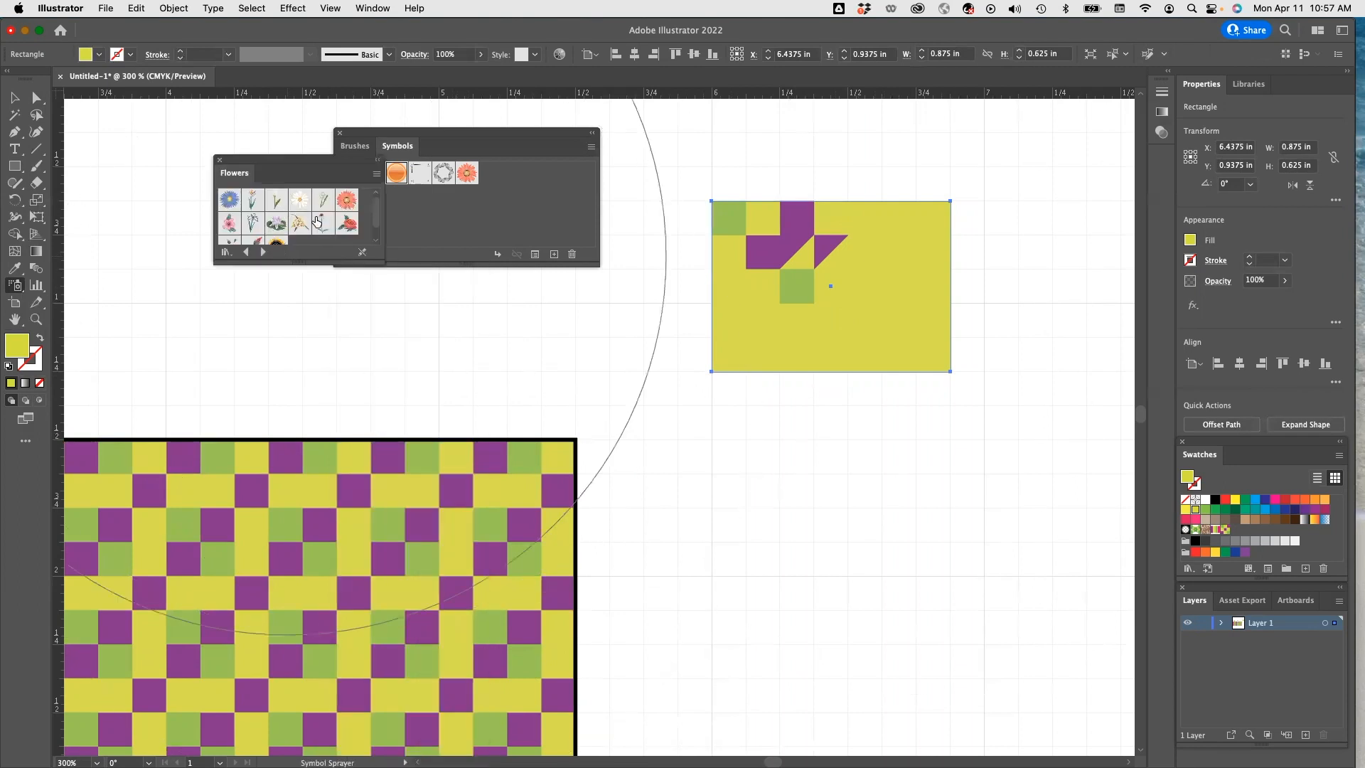
pyautogui.scroll(-2, 328, 232)
pyautogui.scroll(2, 303, 226)
pyautogui.click(229, 200)
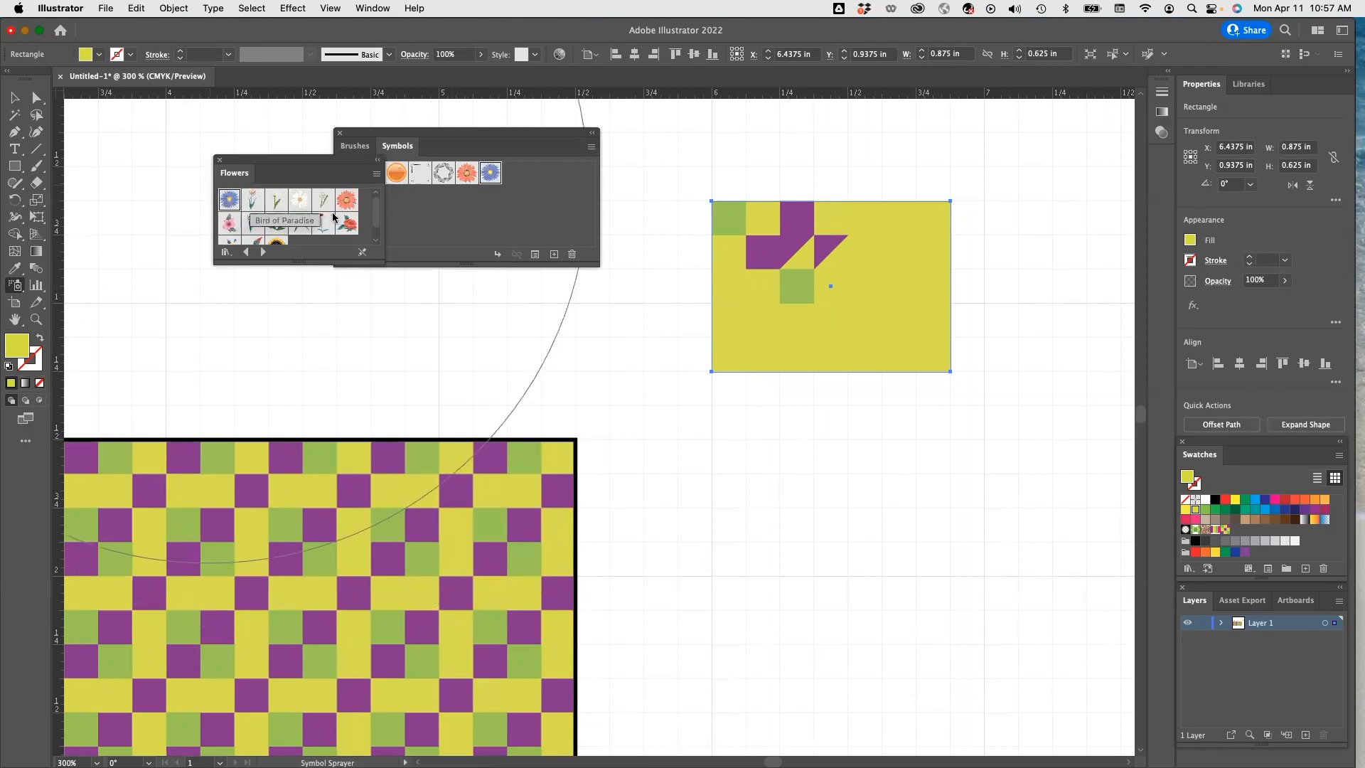
pyautogui.click(880, 302)
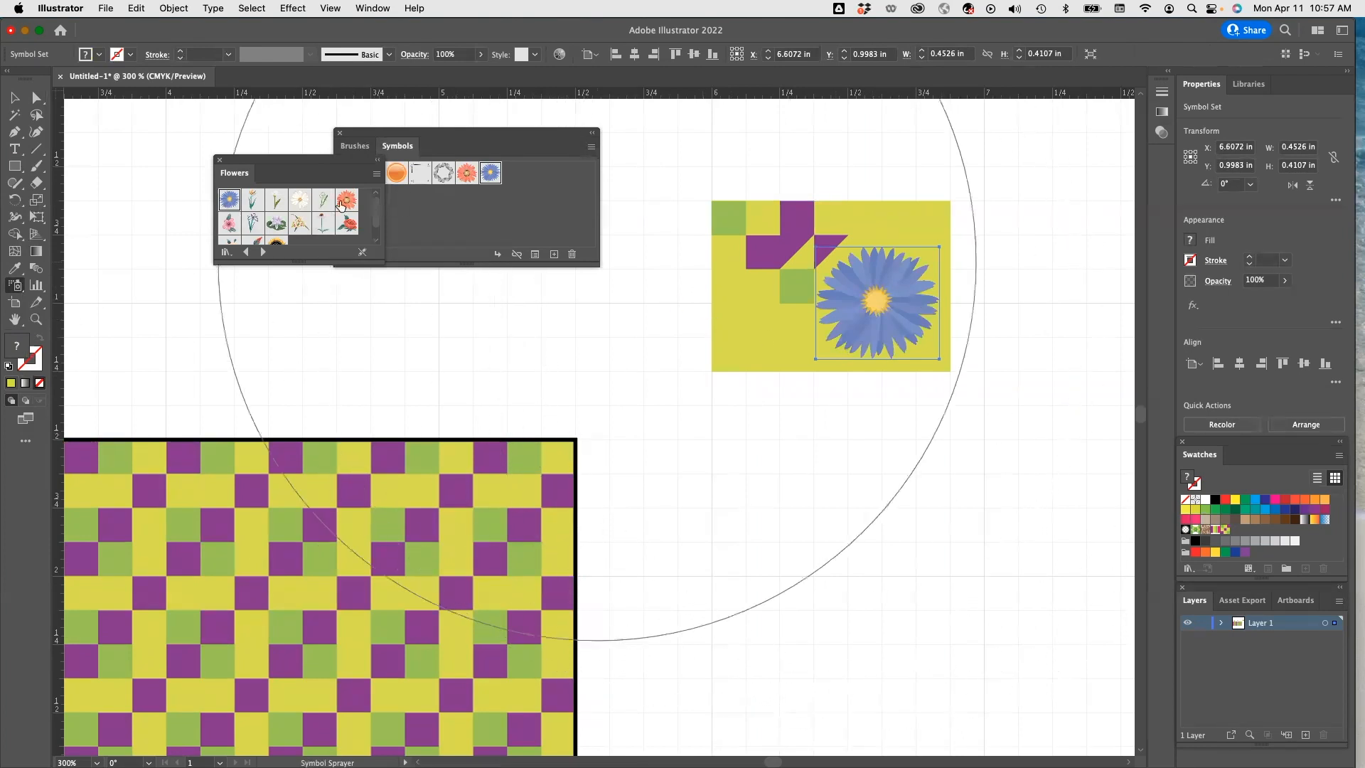
# Browse the symbol libraries from Flowers through Grime Vector Pack and Heirloom to Illuminate Flow Charts, and close the symbol panels.
pyautogui.click(263, 251)
pyautogui.click(263, 253)
pyautogui.click(264, 252)
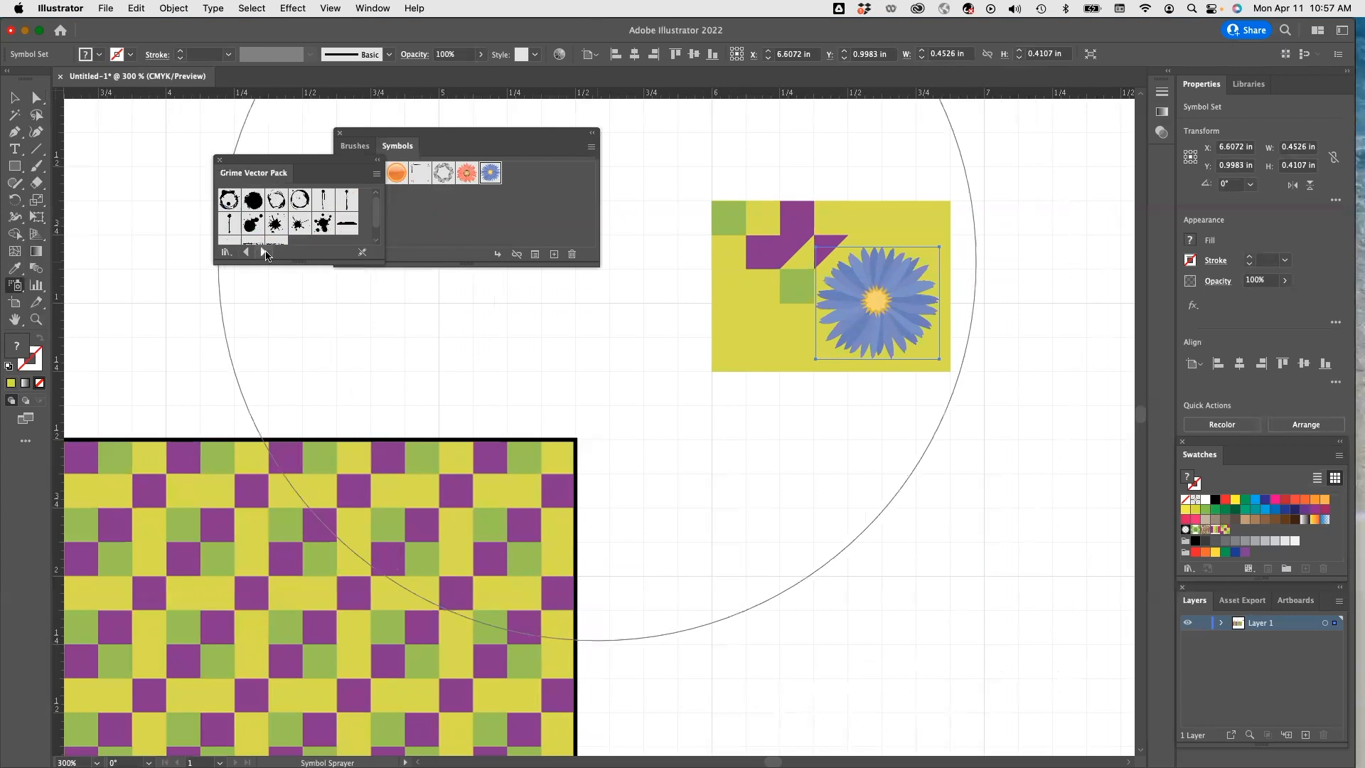
pyautogui.click(264, 252)
pyautogui.click(264, 253)
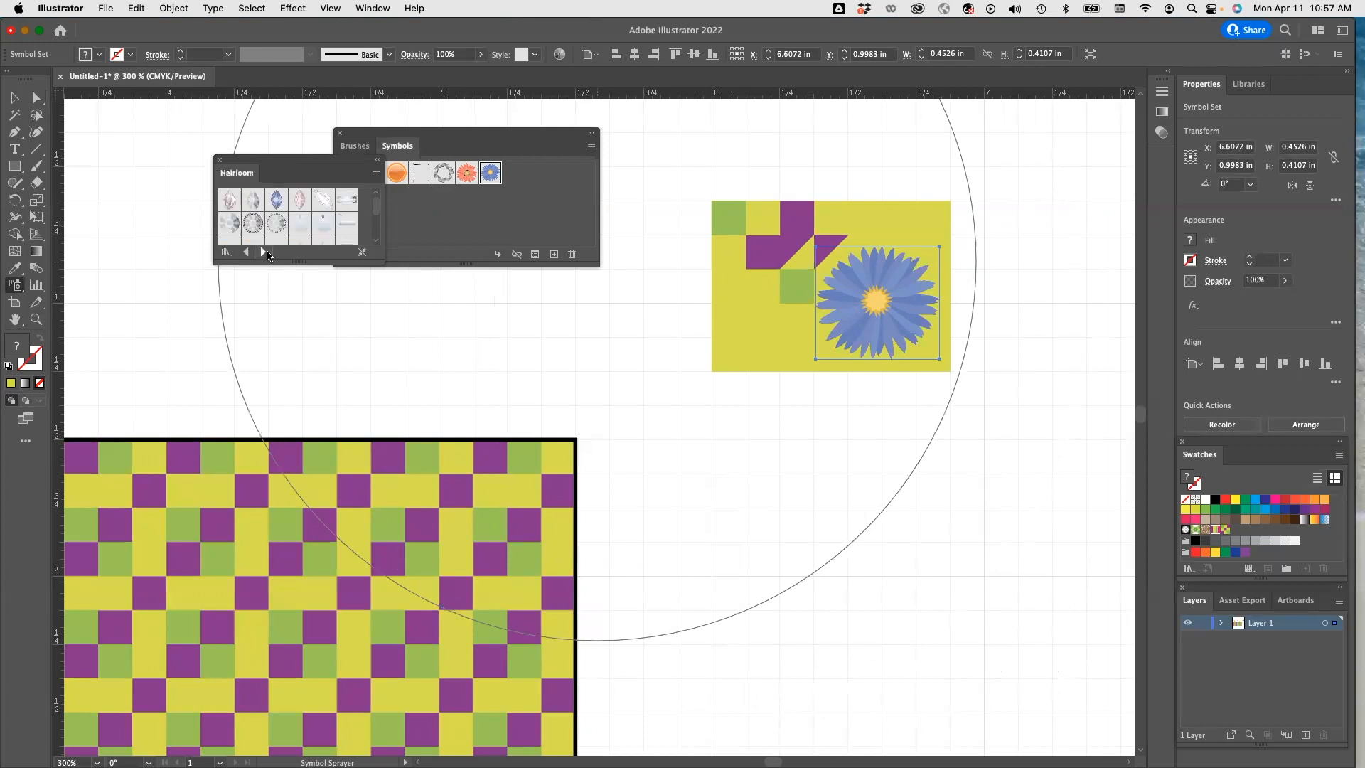
pyautogui.click(264, 252)
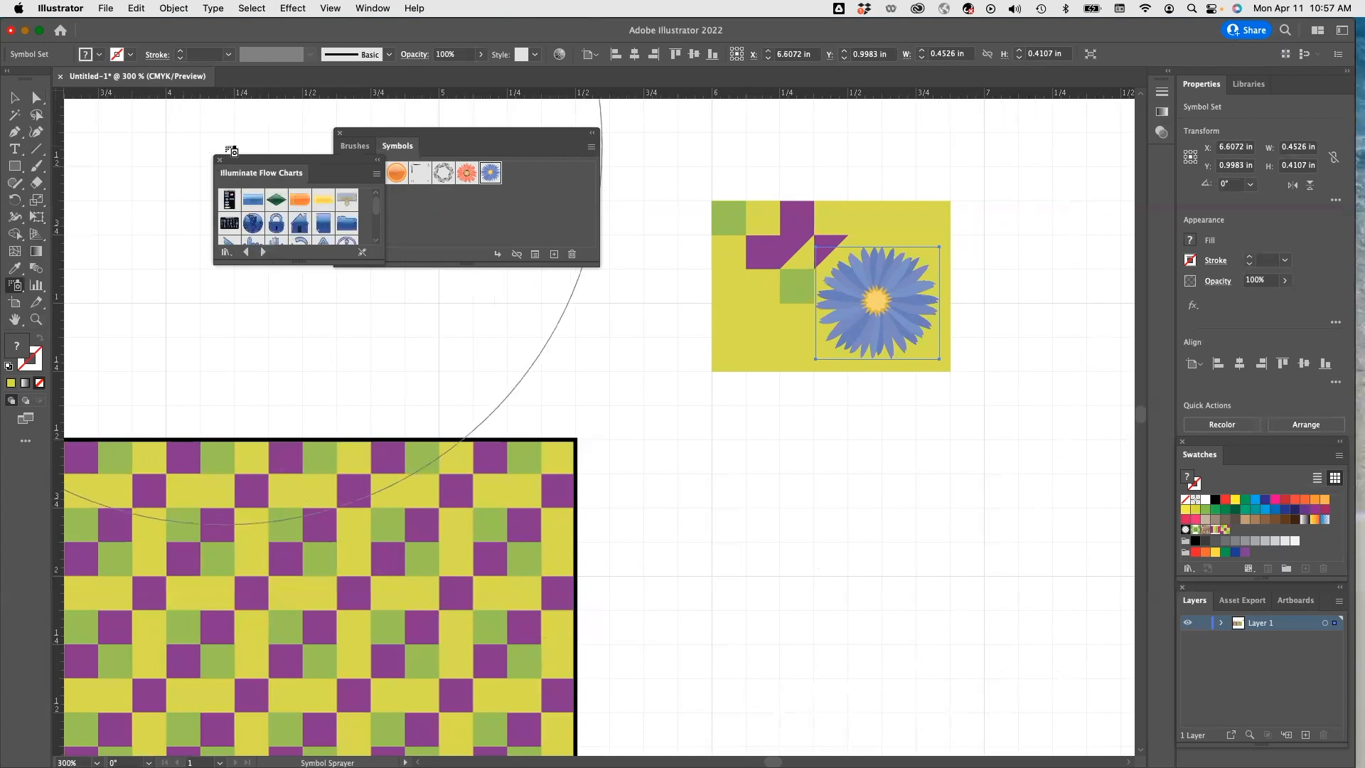
pyautogui.click(221, 161)
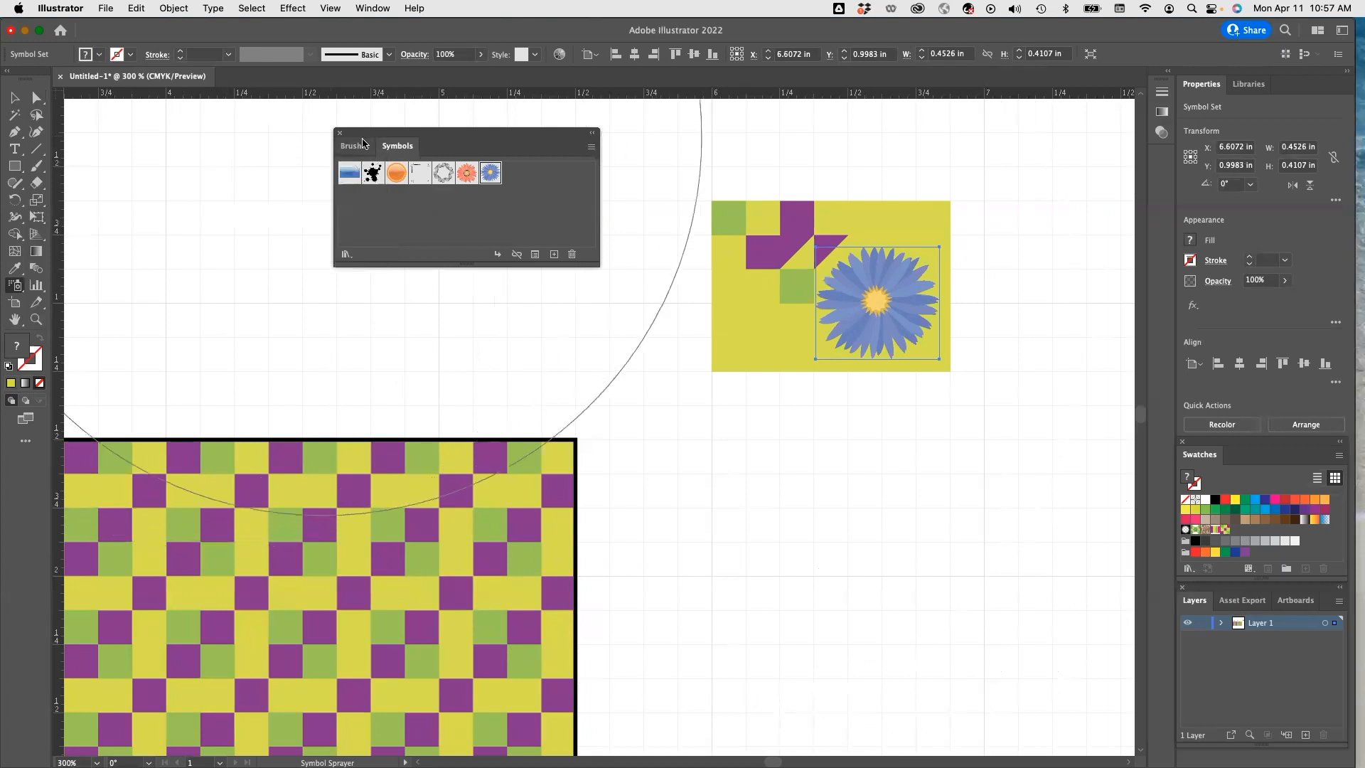
pyautogui.click(339, 134)
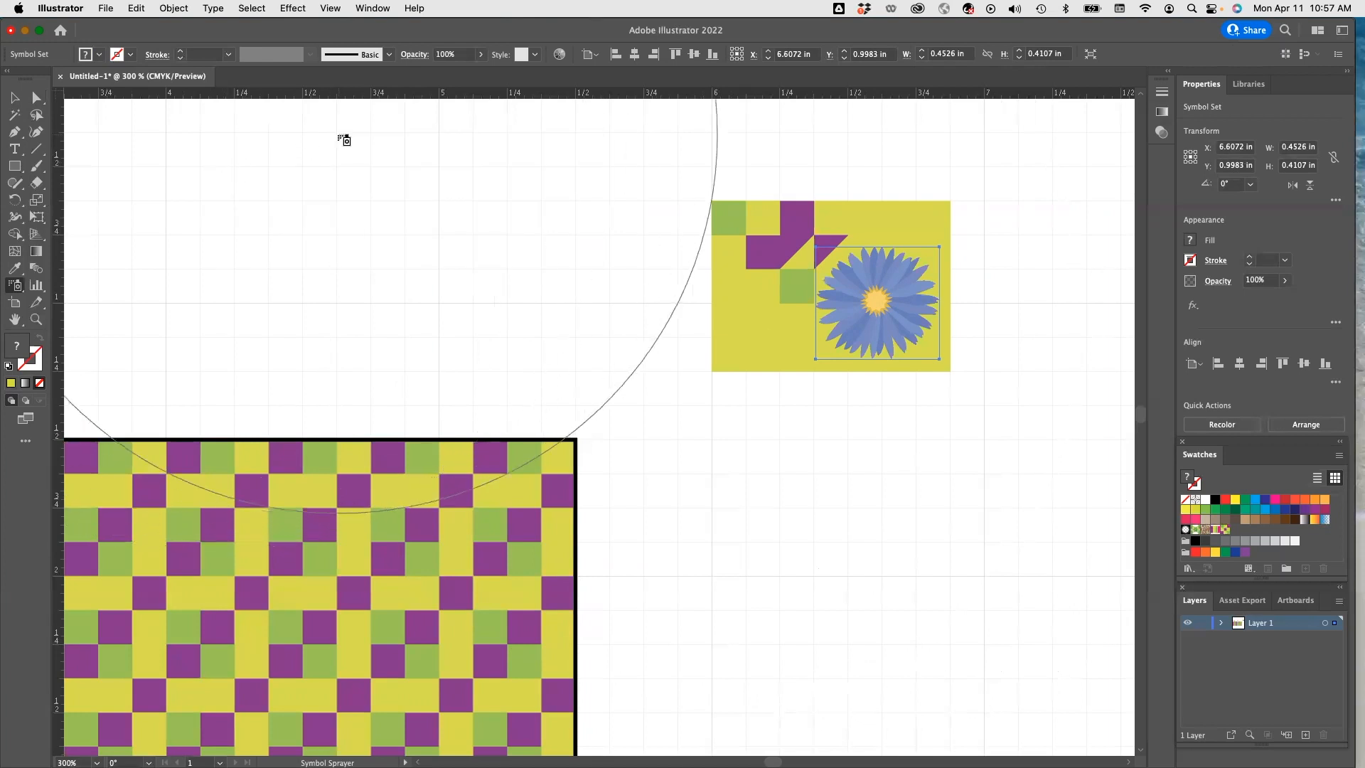
# Set a purple stroke and draw two diagonal lines joining opposite corners of the yellow rectangle so that they cross.
pyautogui.click(40, 155)
pyautogui.press('super')
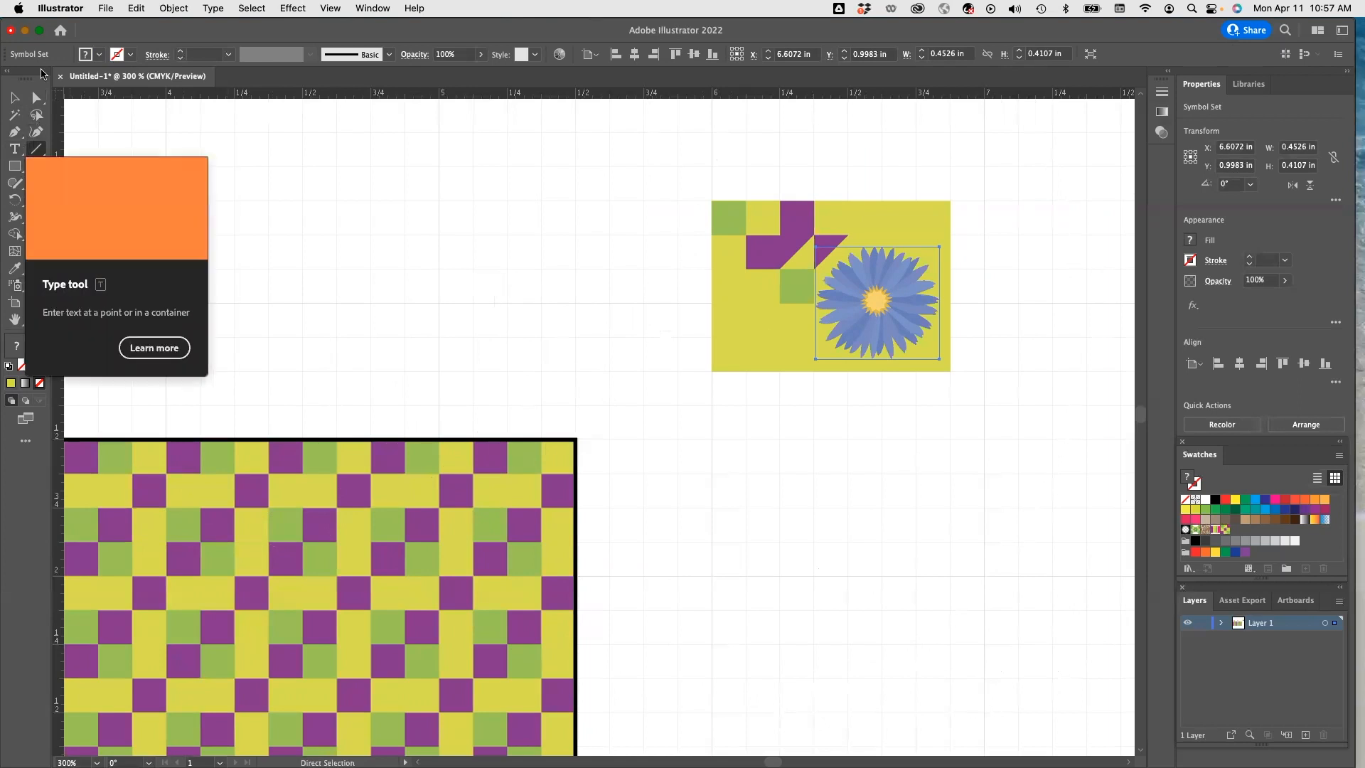
pyautogui.click(130, 54)
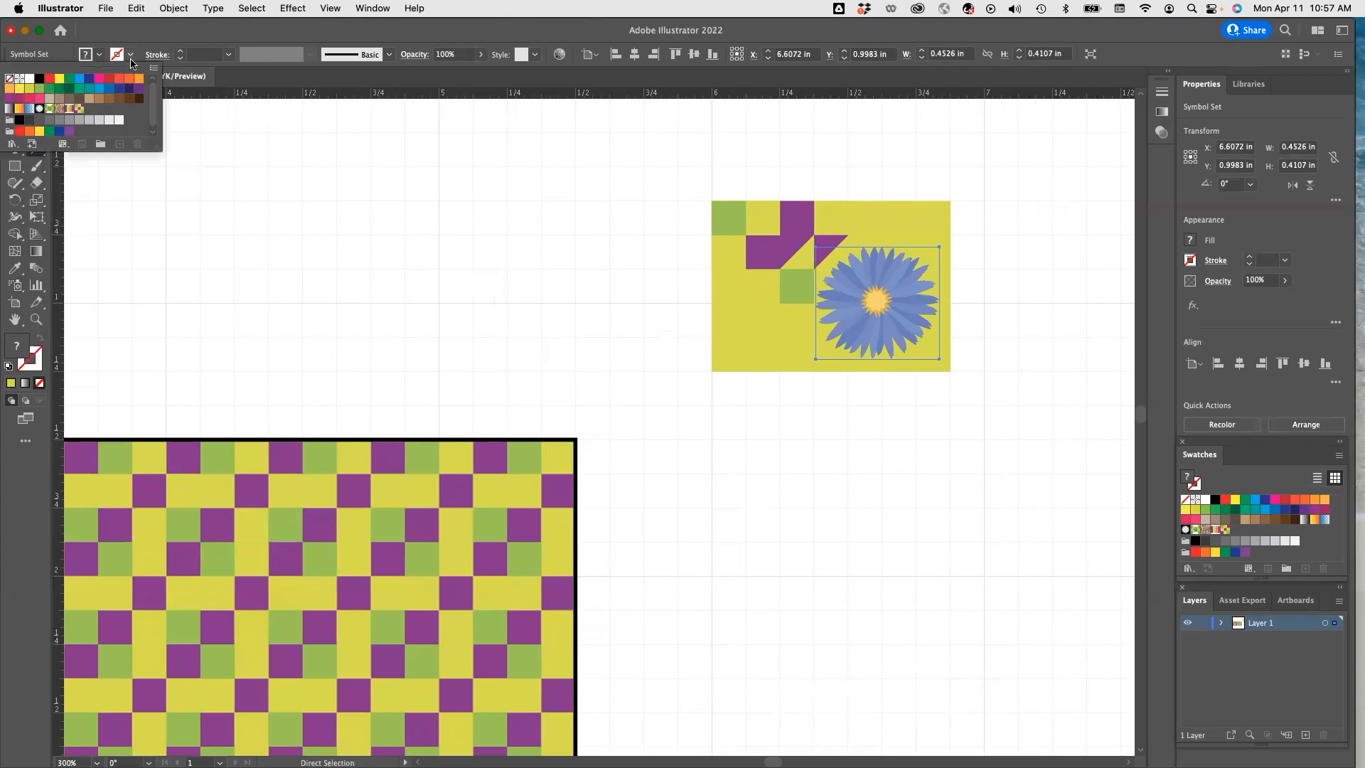
pyautogui.click(18, 98)
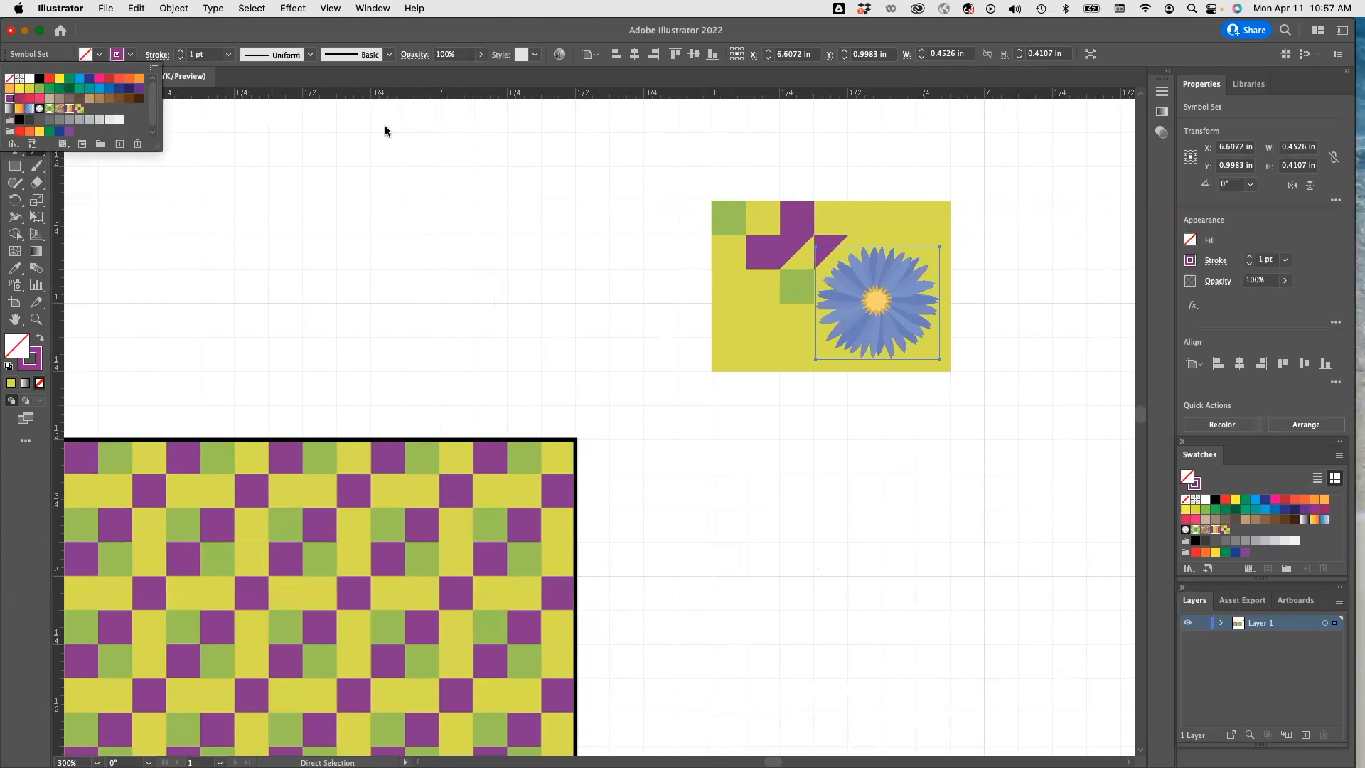
pyautogui.press('\\')
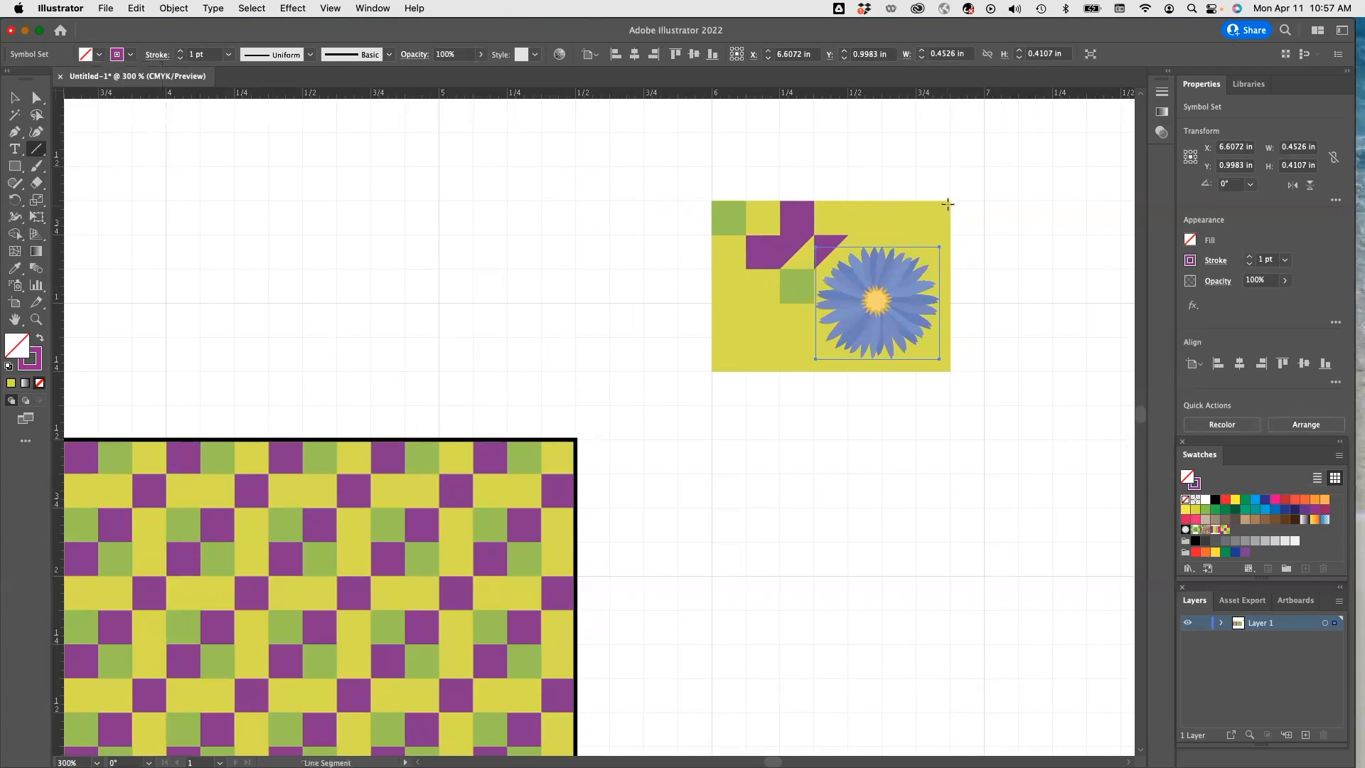
pyautogui.moveTo(945, 204)
pyautogui.mouseDown()
pyautogui.moveTo(775, 302)
pyautogui.moveTo(713, 364)
pyautogui.mouseUp()
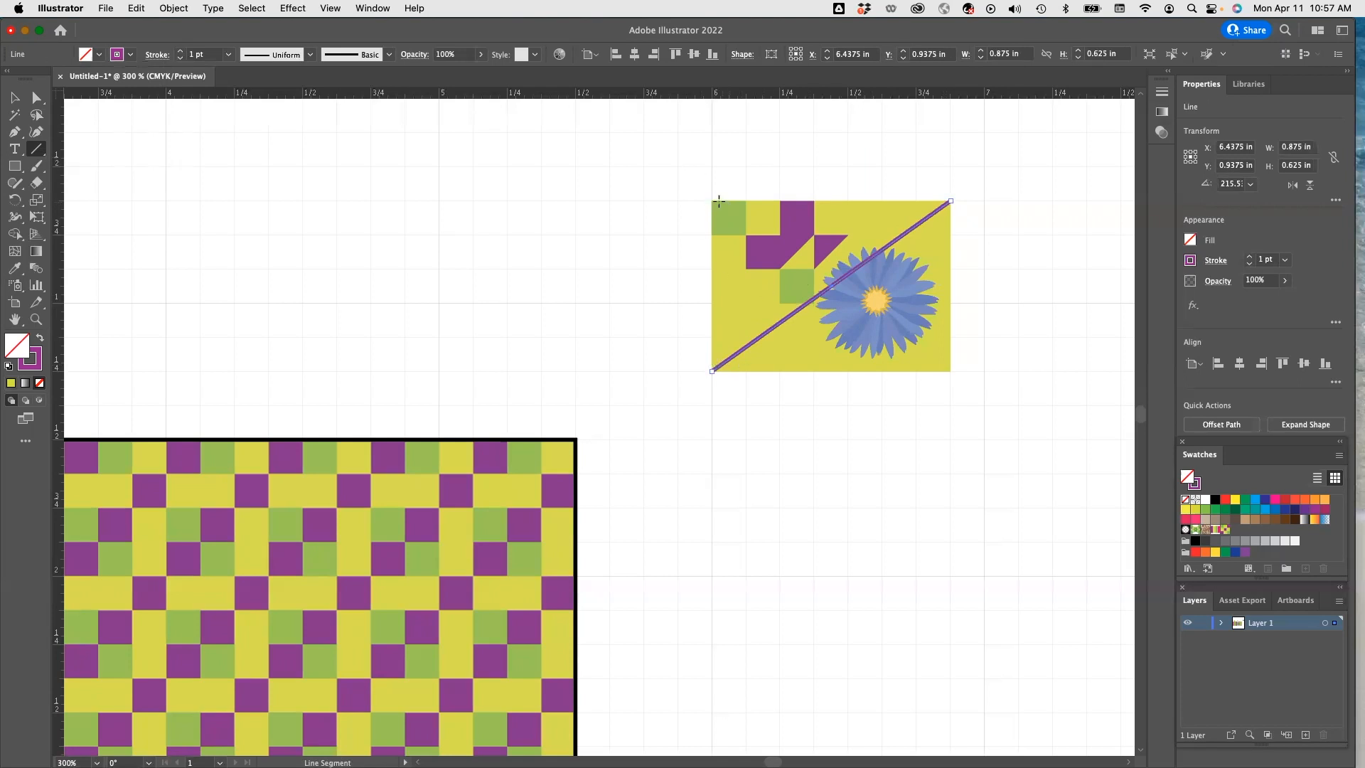
pyautogui.moveTo(712, 200)
pyautogui.mouseDown()
pyautogui.moveTo(981, 374)
pyautogui.moveTo(943, 369)
pyautogui.mouseUp()
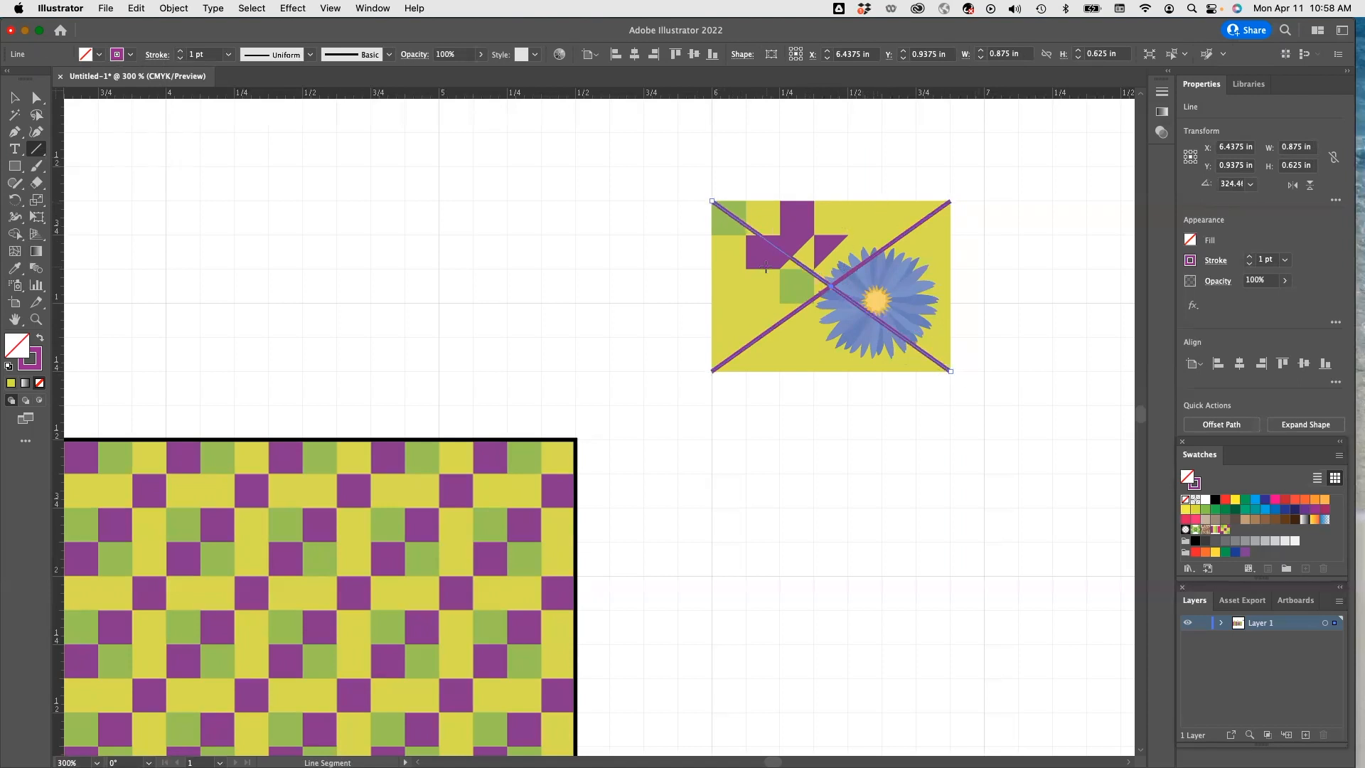
# Switch to the Star tool.
pyautogui.click(23, 174)
pyautogui.moveTo(23, 174); pyautogui.dragTo(78, 236)
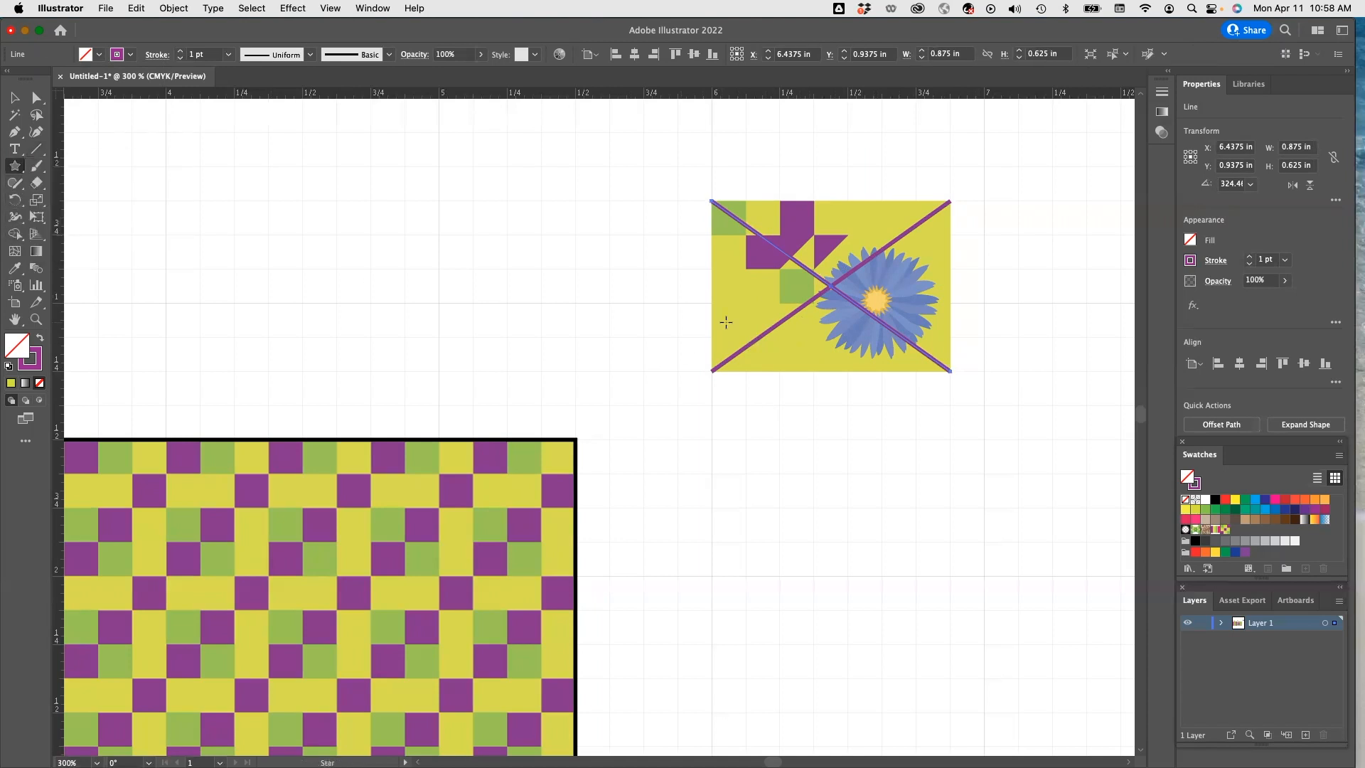
pyautogui.click(101, 57)
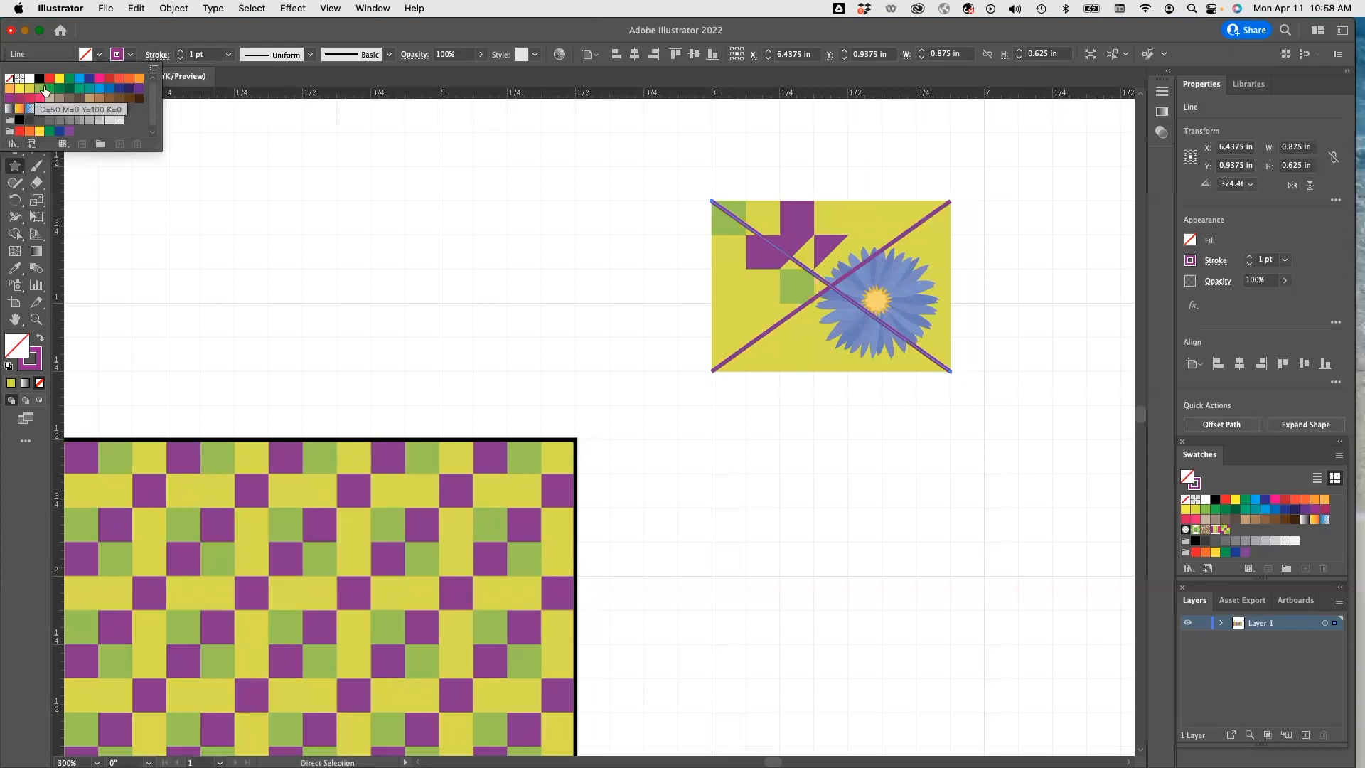
pyautogui.click(17, 271)
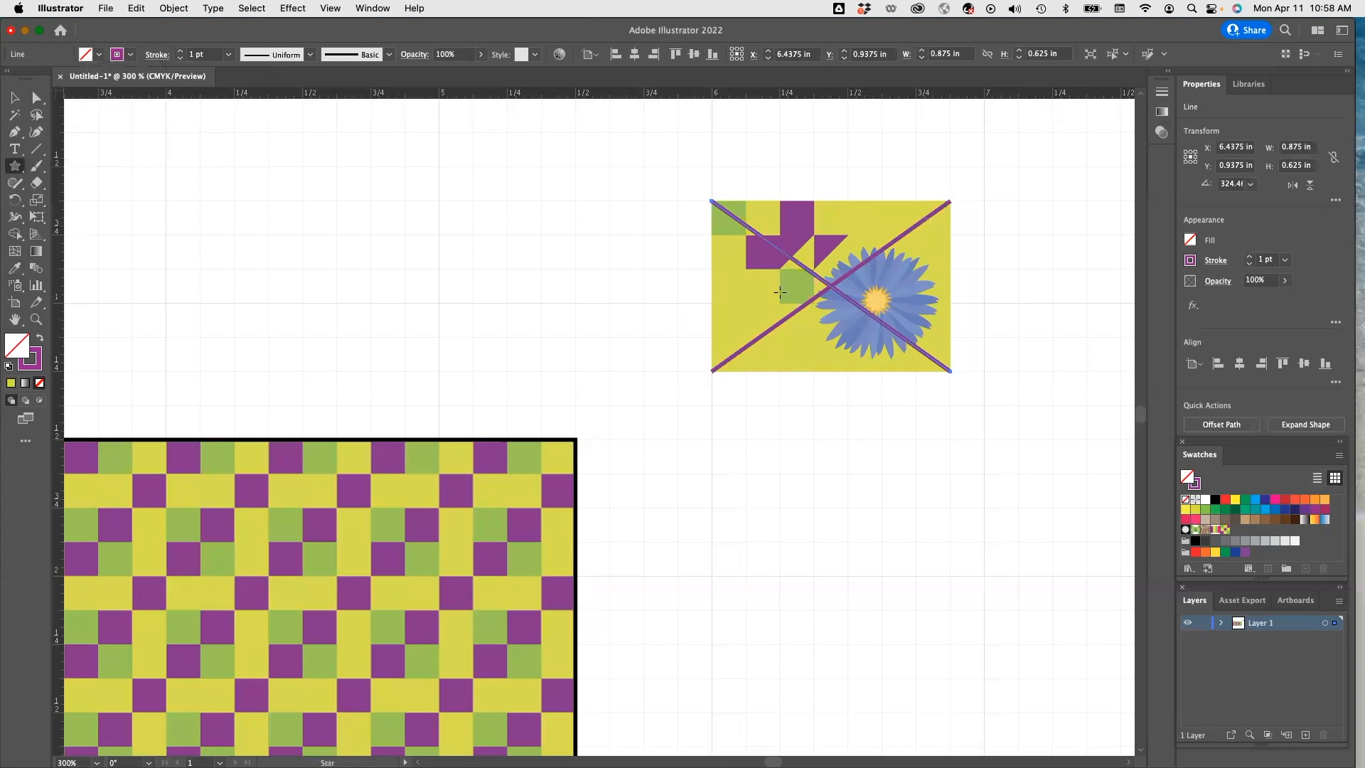
pyautogui.click(892, 276)
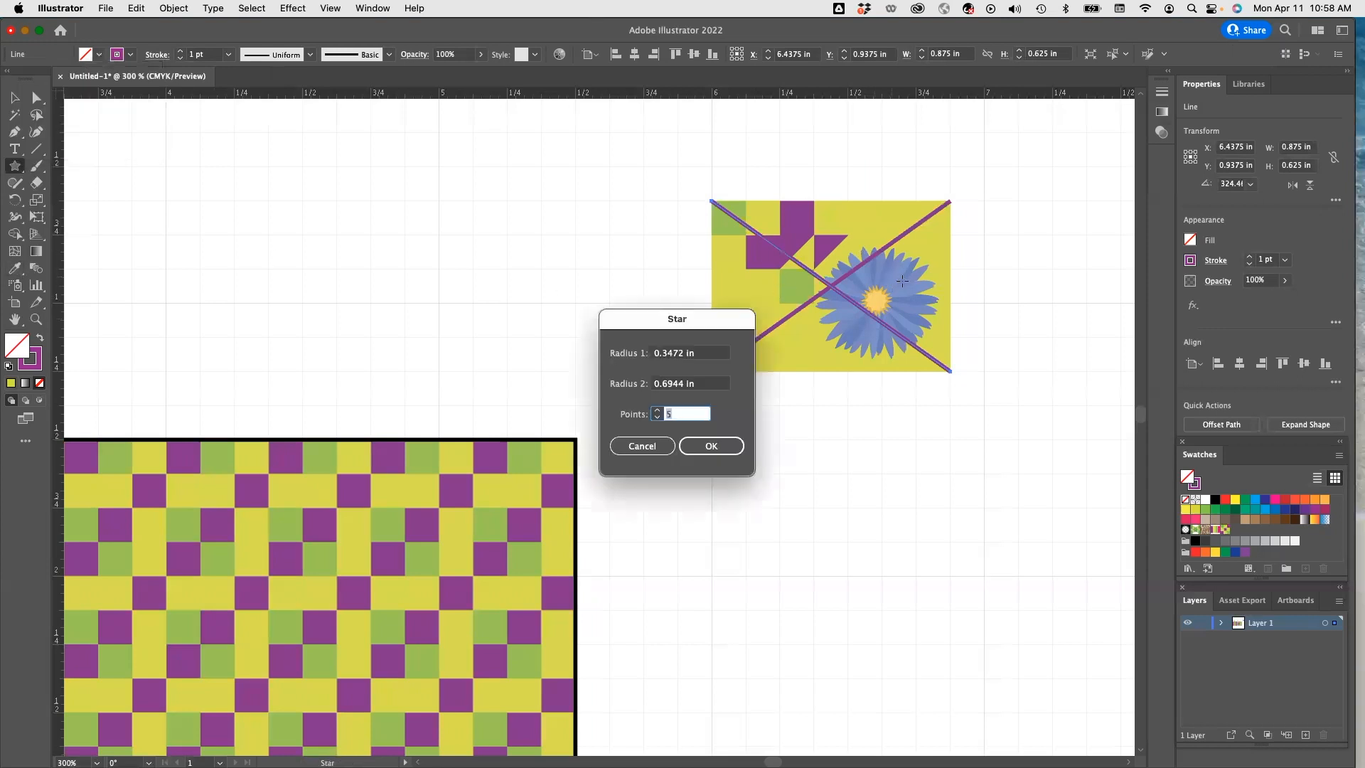
pyautogui.click(642, 446)
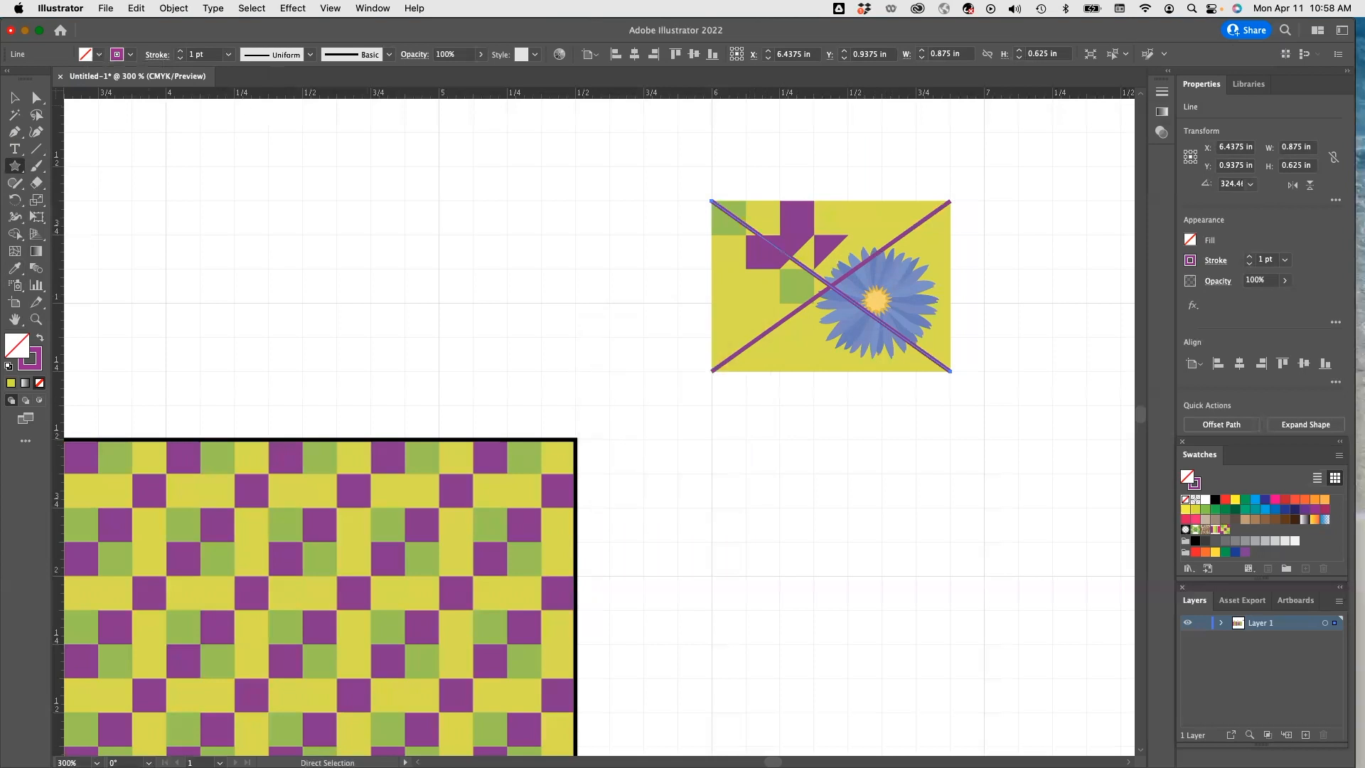
# Set the fill to blue, draw a five-pointed star about 0.33 in wide, and position it in the motif's lower-left area.
pyautogui.click(99, 55)
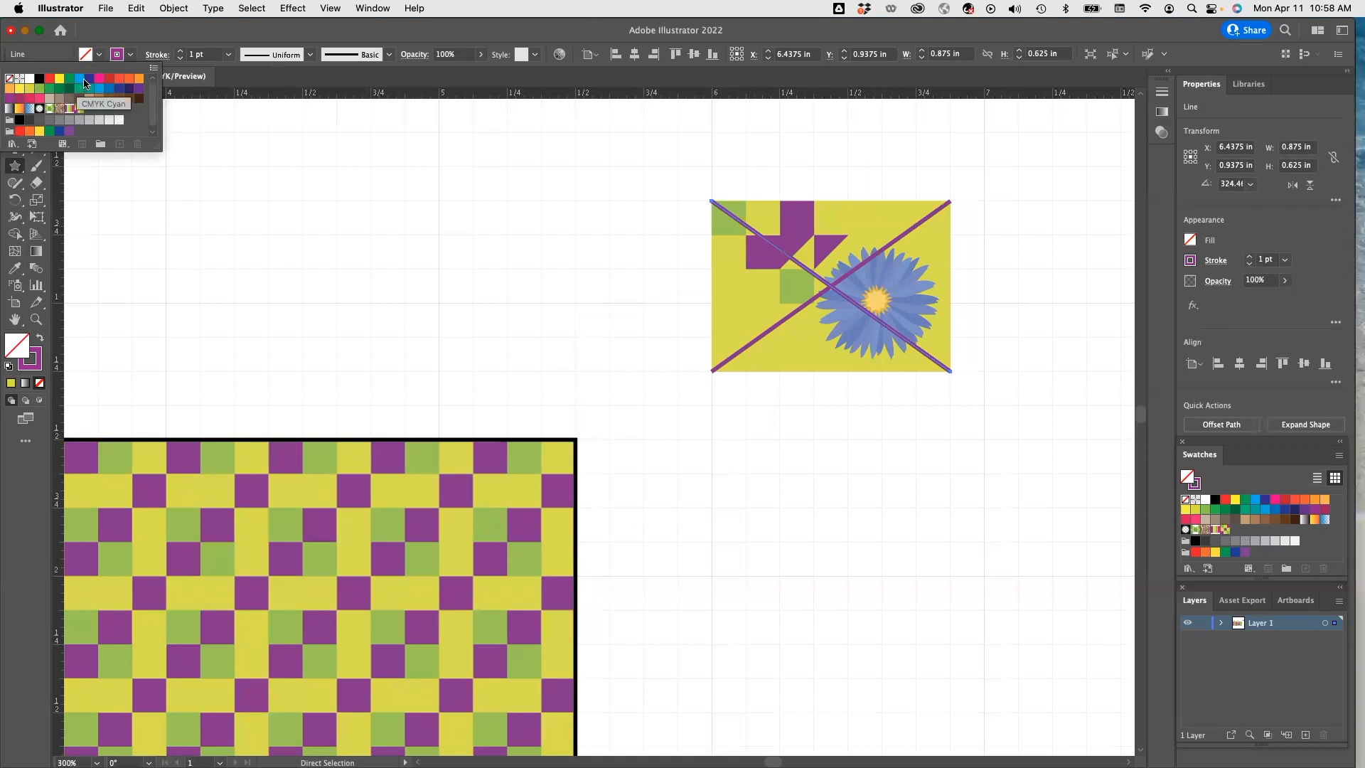
pyautogui.click(108, 89)
pyautogui.click(739, 295)
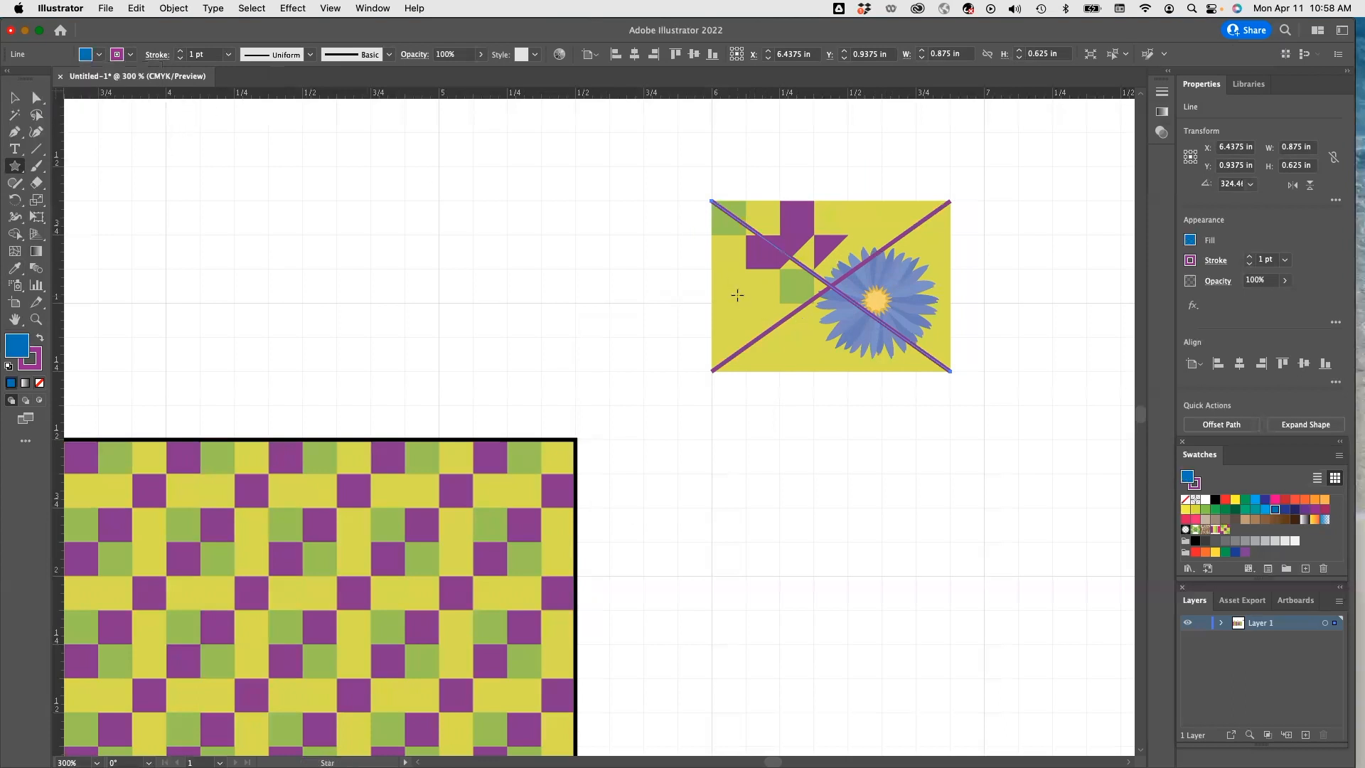
pyautogui.moveTo(739, 296); pyautogui.dragTo(774, 332)
pyautogui.keyDown('super'); pyautogui.click(740, 311); pyautogui.keyUp('super')
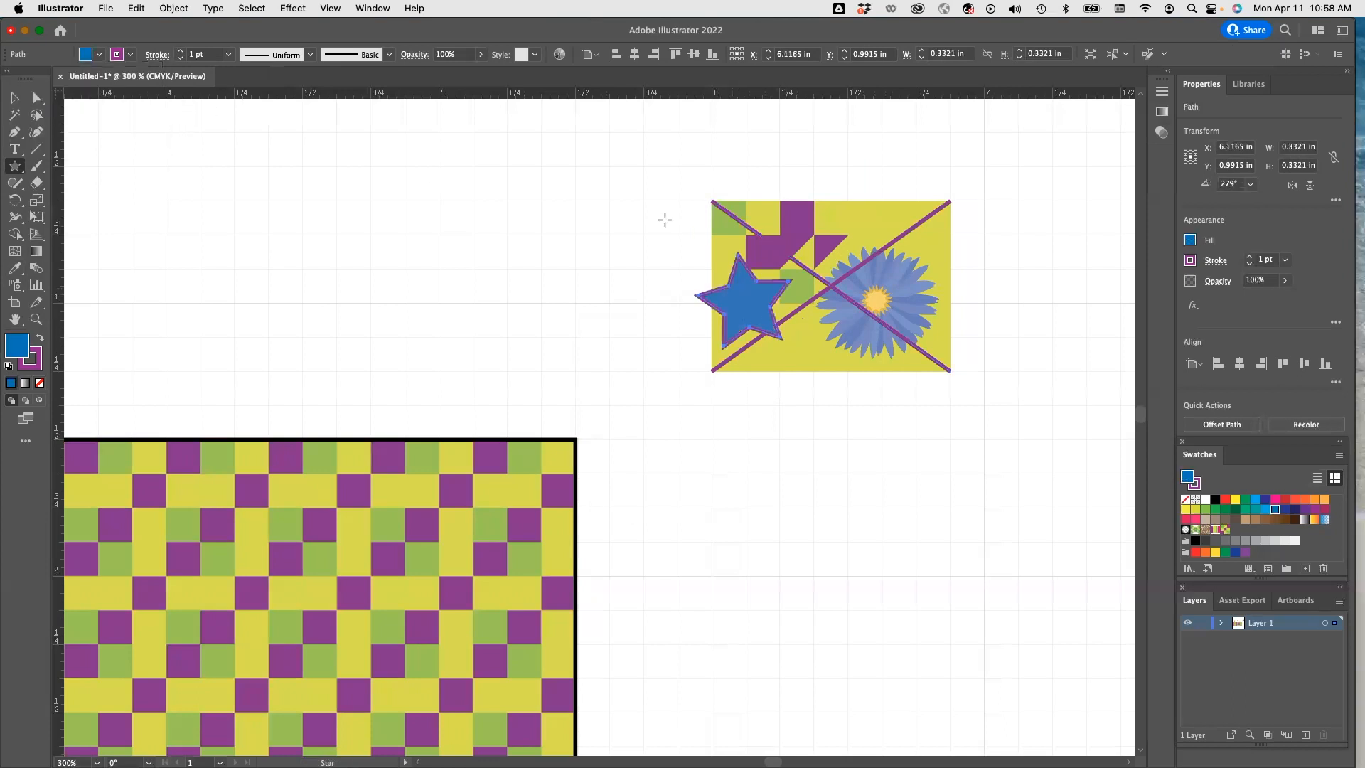
pyautogui.click(14, 97)
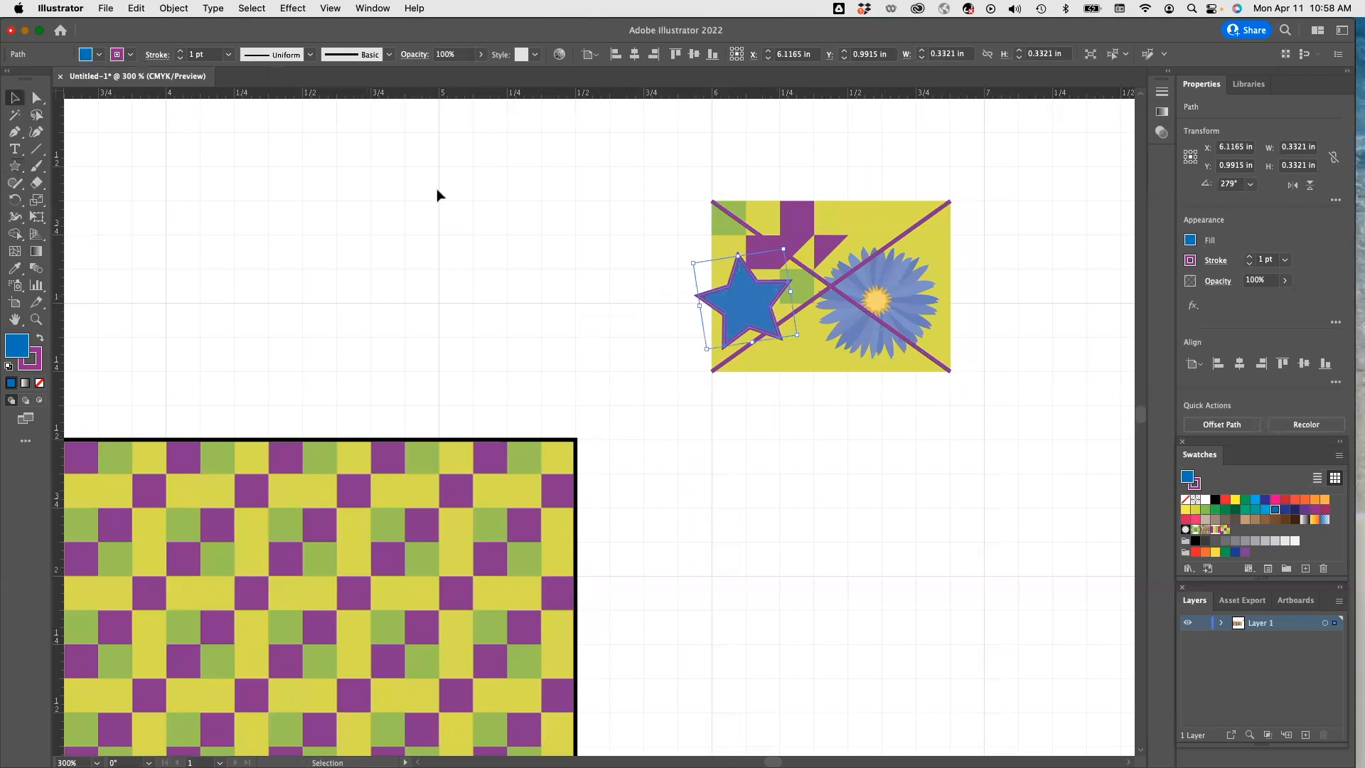
pyautogui.moveTo(748, 289)
pyautogui.mouseDown()
pyautogui.moveTo(770, 331)
pyautogui.moveTo(760, 309)
pyautogui.mouseUp()
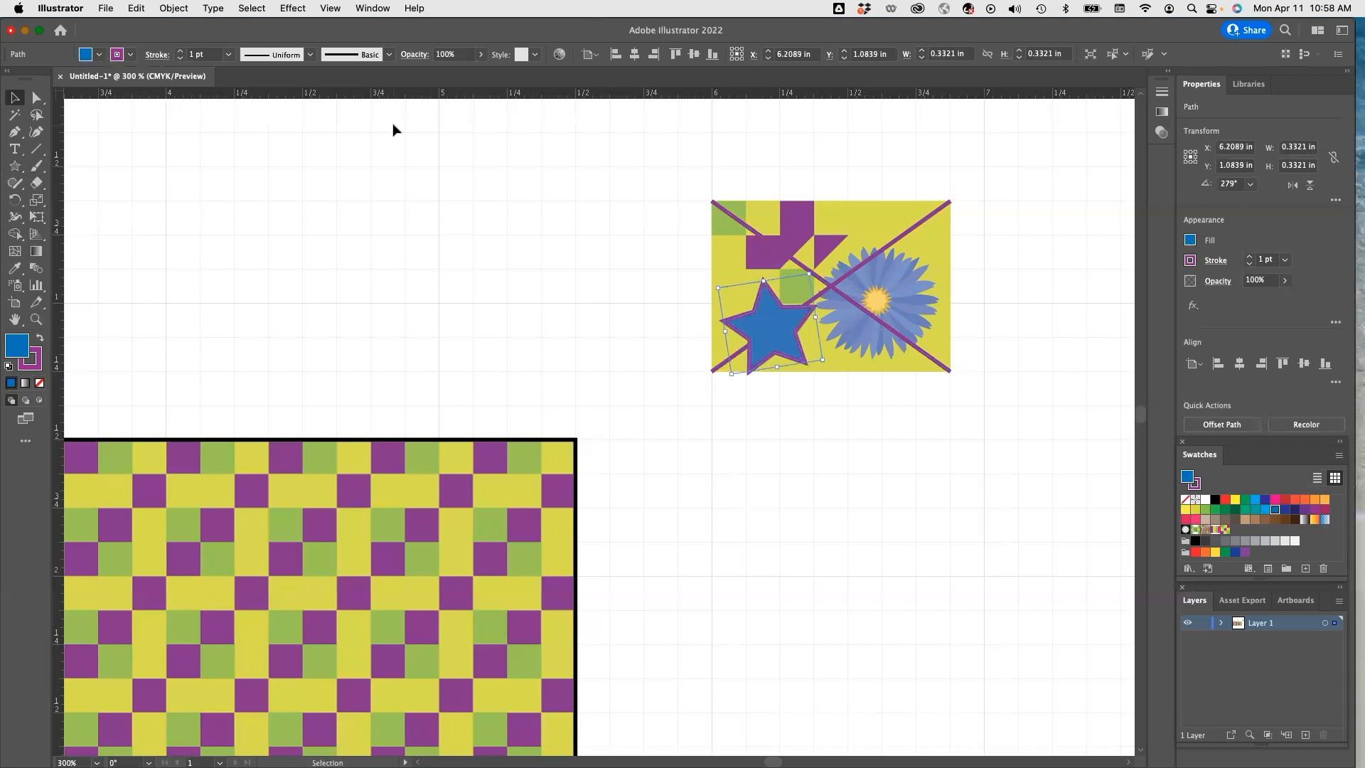
# Group all the pieces of the star-and-flower motif and add the group to the swatches as a pattern.
pyautogui.moveTo(688, 175); pyautogui.dragTo(981, 385)
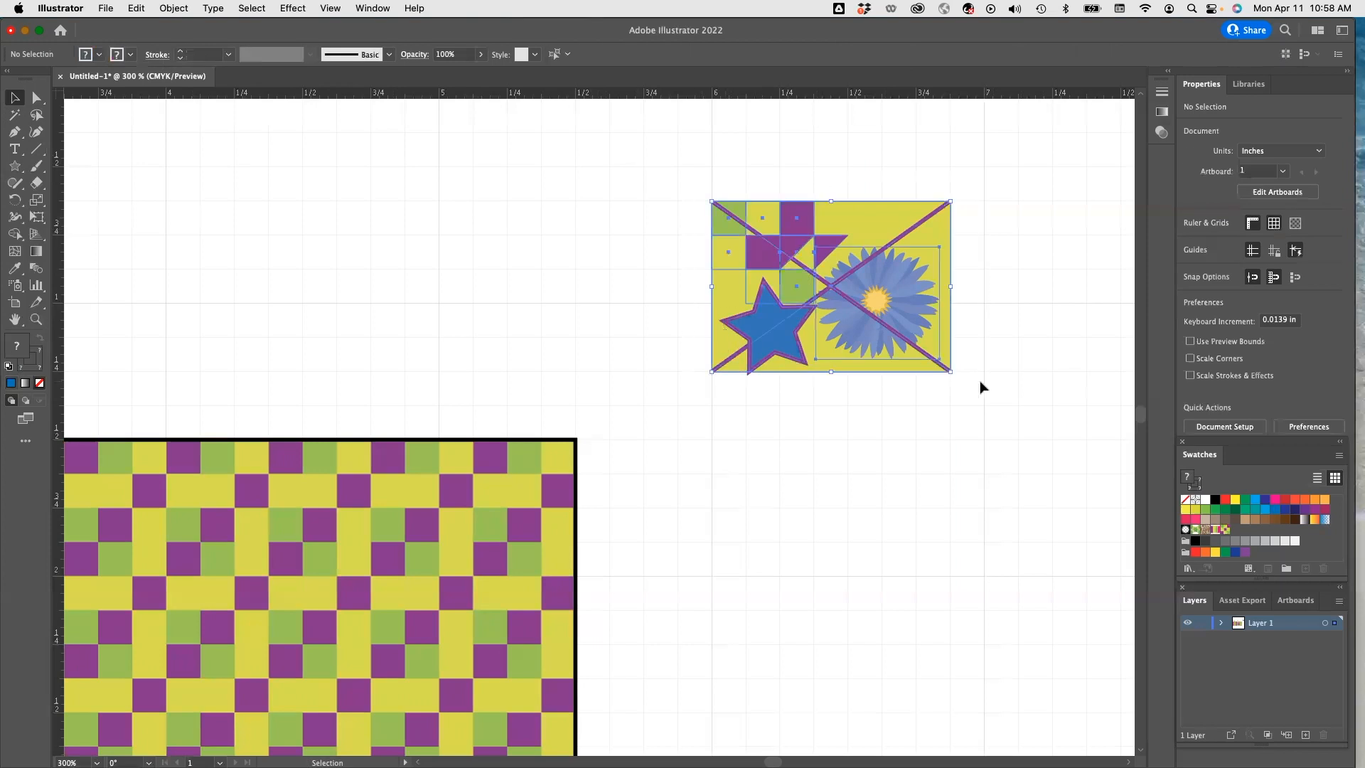
pyautogui.click(155, 12)
pyautogui.click(174, 83)
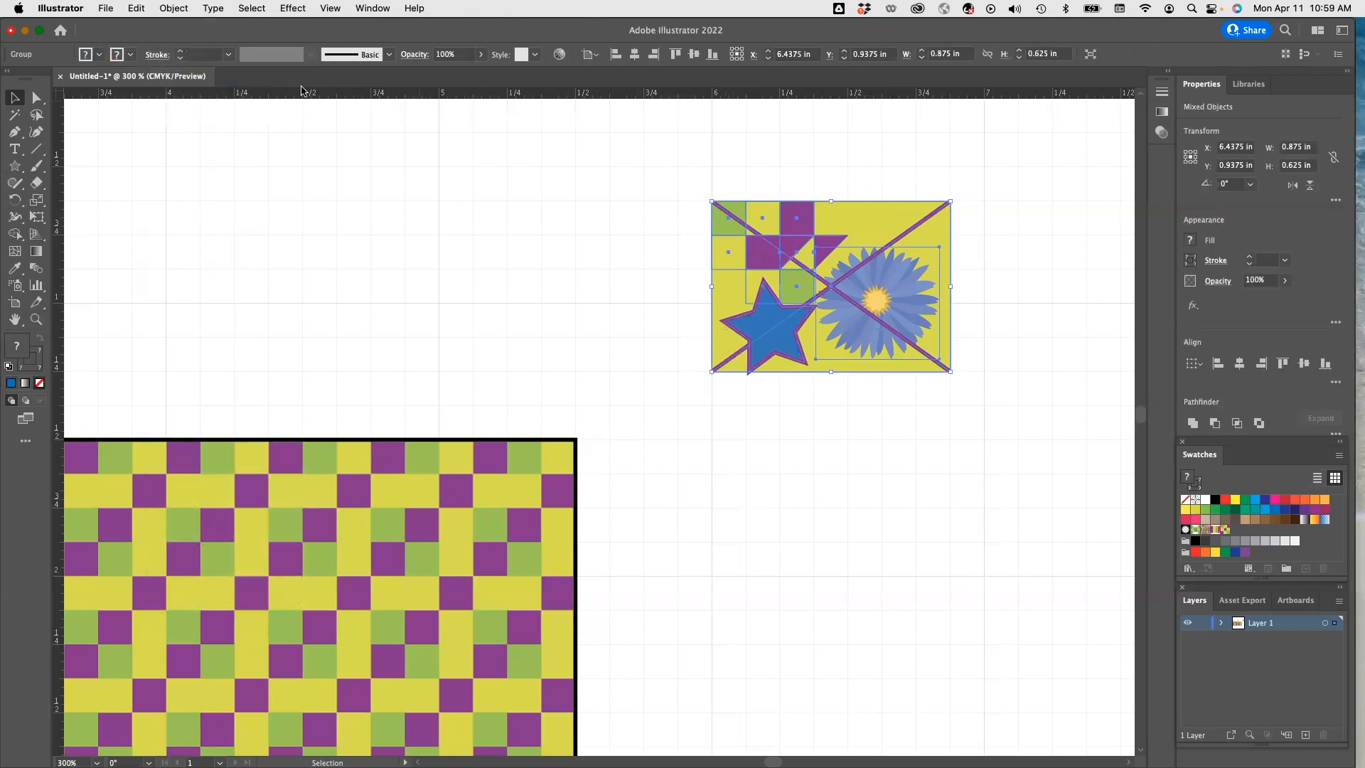
pyautogui.moveTo(814, 269); pyautogui.dragTo(1246, 536)
# Create a 2.5 by 2.5 in rectangle on the grid below the star-and-flower motif.
pyautogui.scroll(-3, 795, 367)
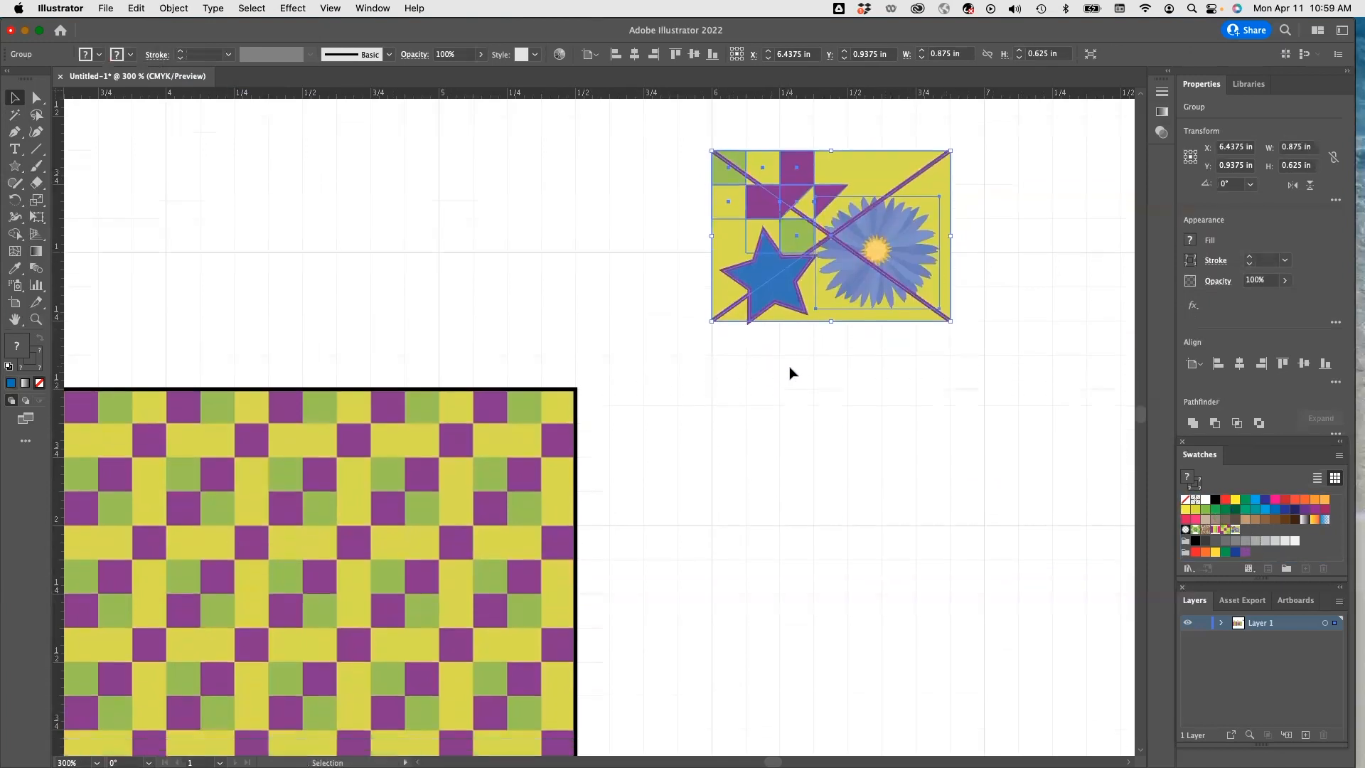
pyautogui.scroll(-5, 789, 371)
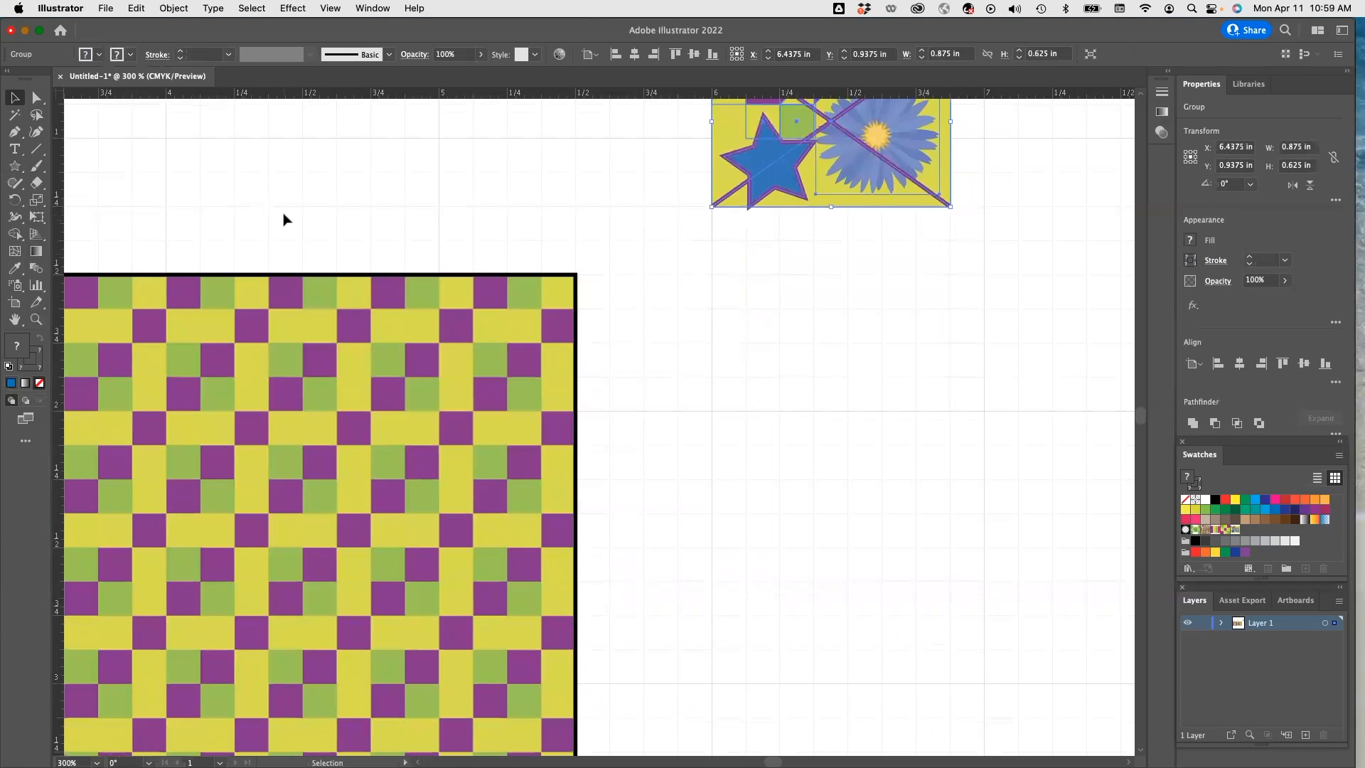
pyautogui.moveTo(15, 166); pyautogui.dragTo(65, 168)
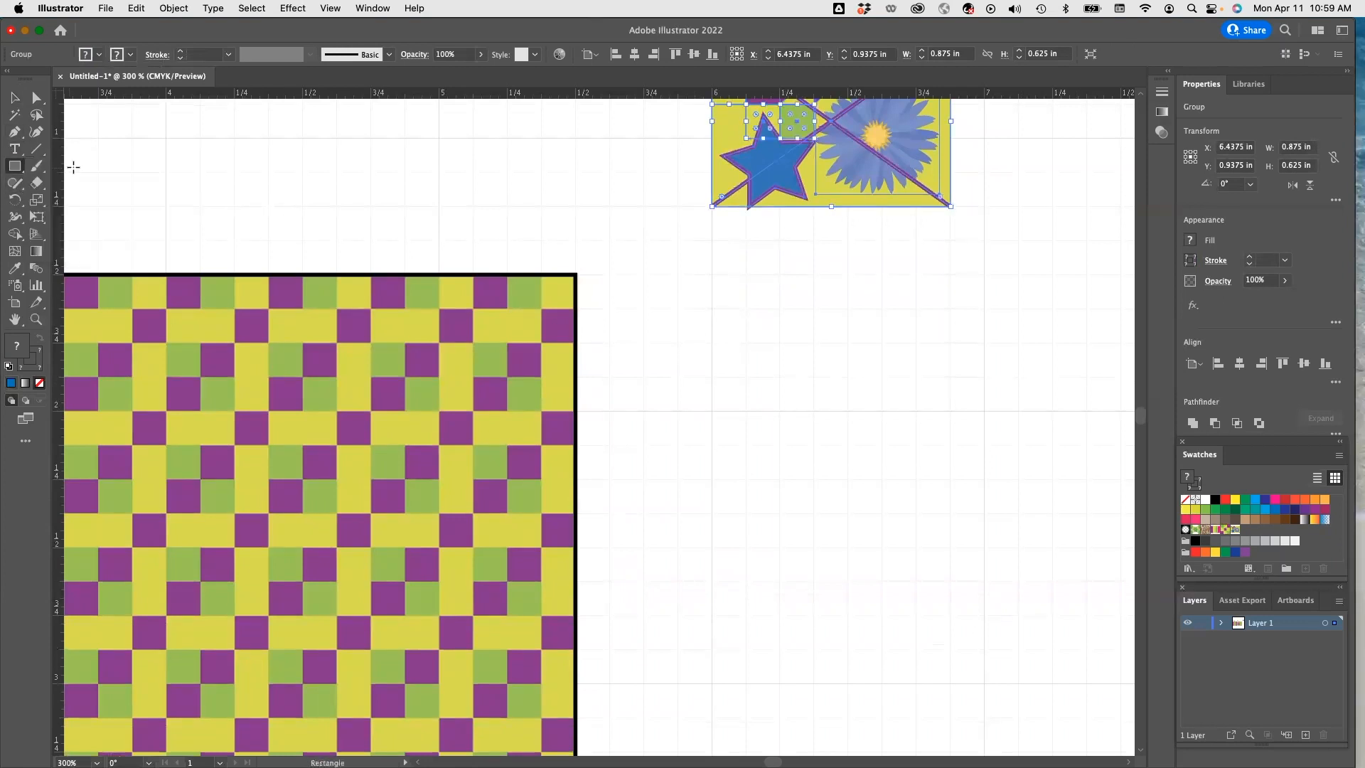
pyautogui.click(718, 274)
pyautogui.write('2.')
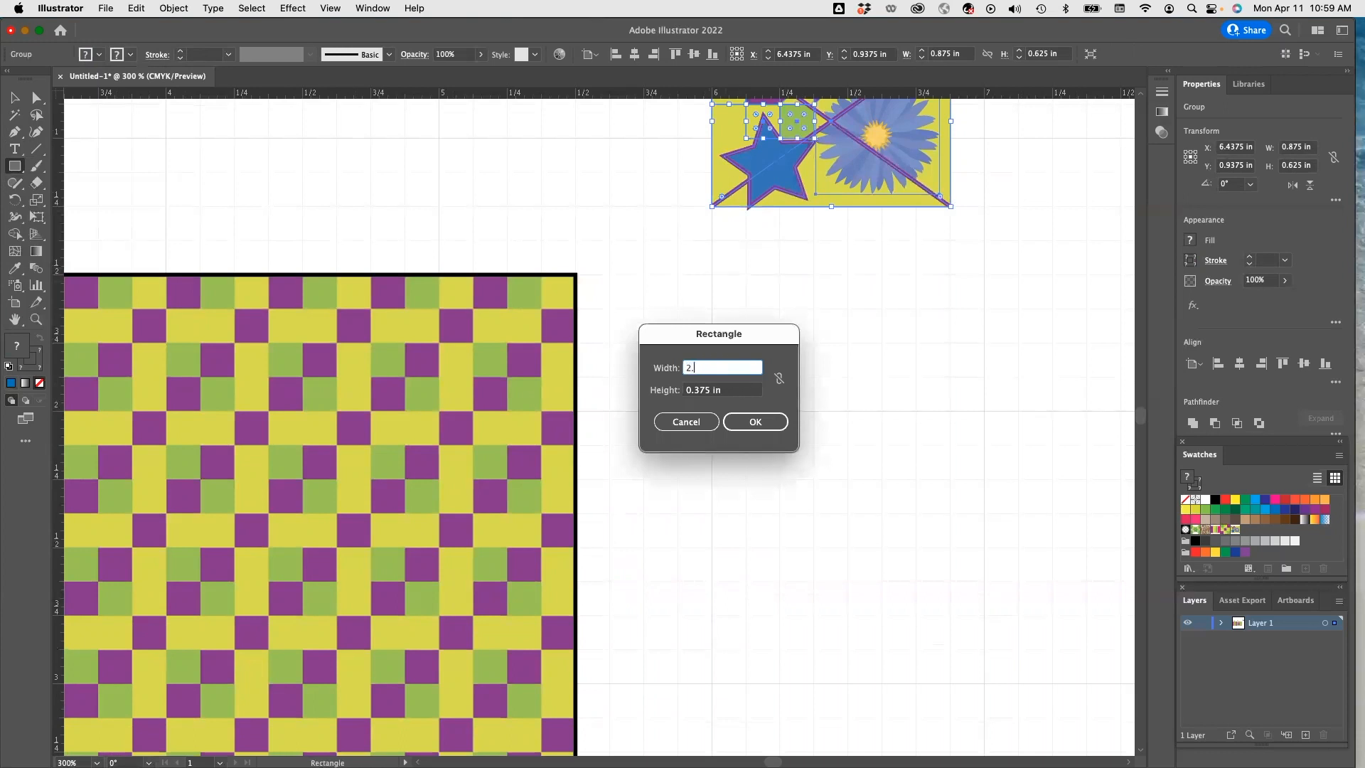
pyautogui.write('5')
pyautogui.click(707, 389)
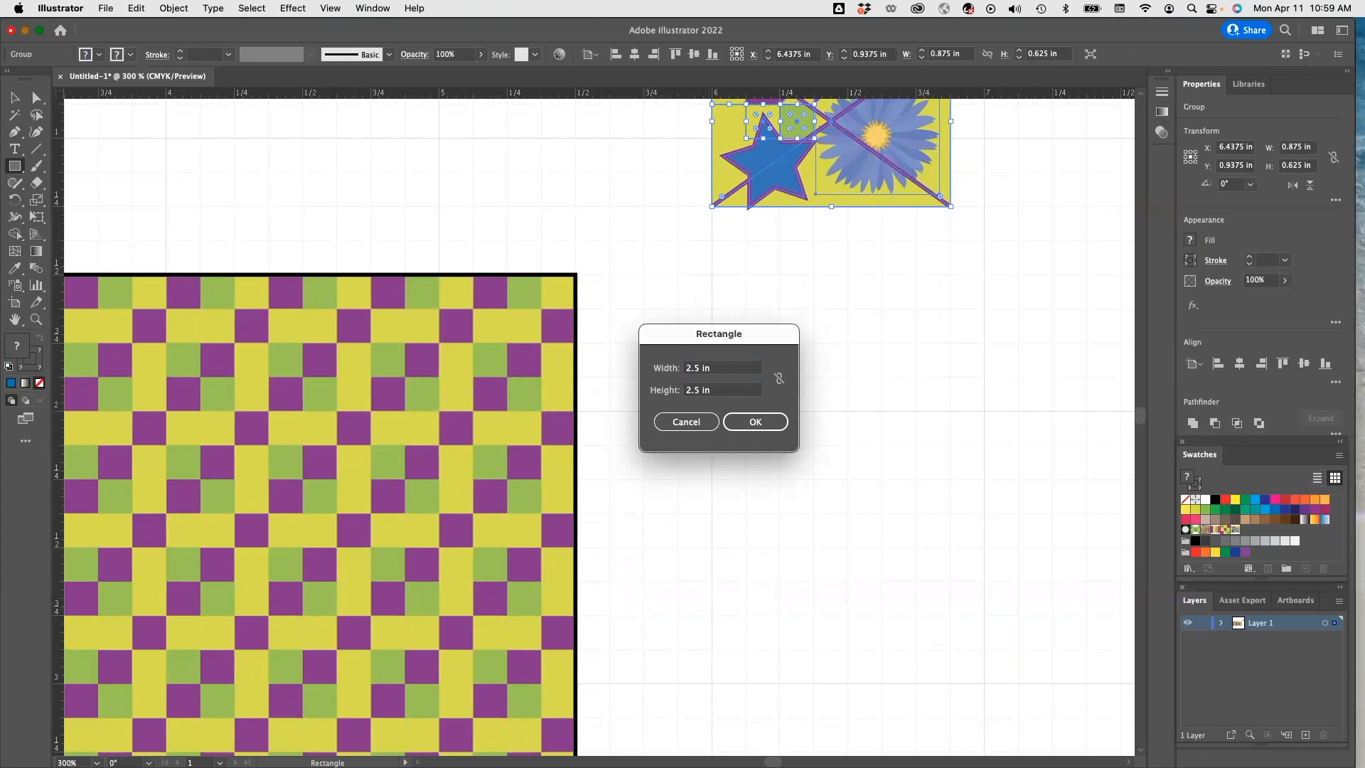
pyautogui.press('Return')
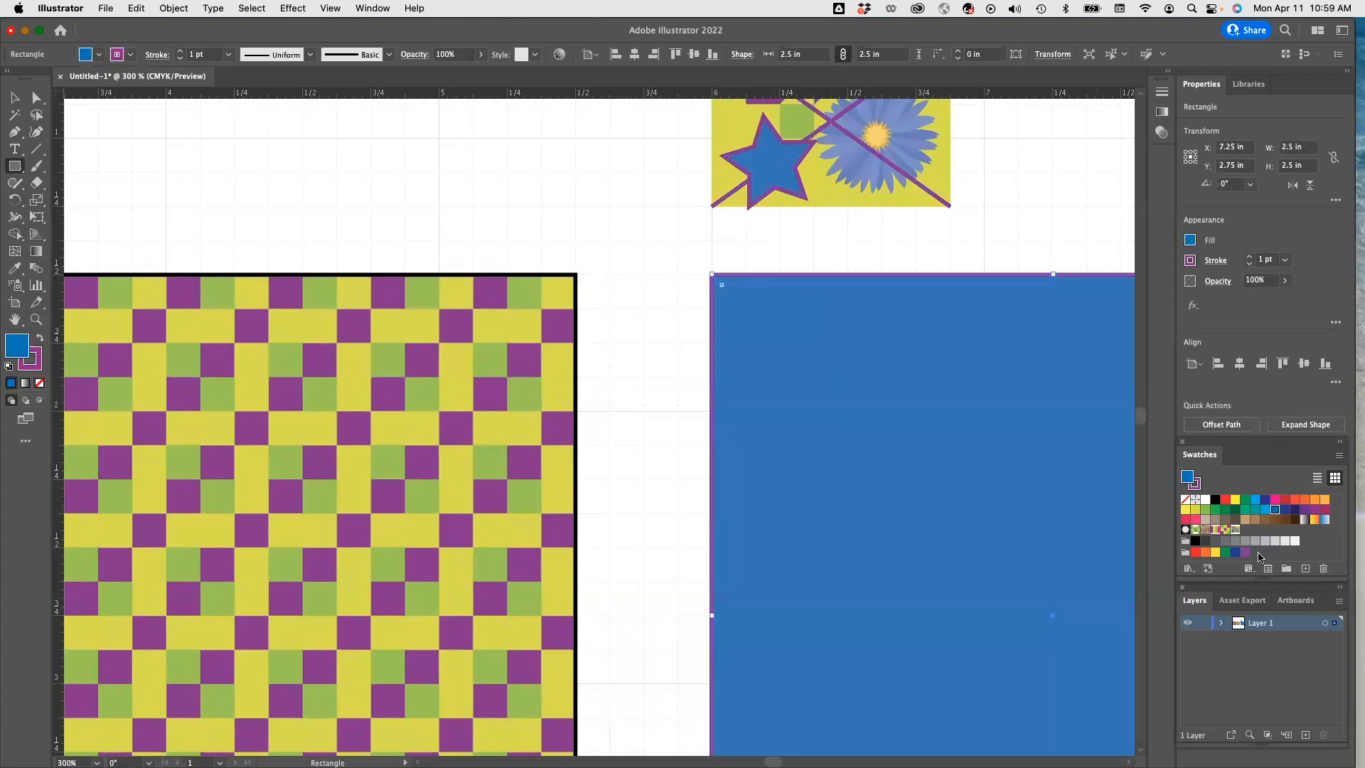
# Fill the new square with the star-and-flower pattern swatch and bring the whole repeat into view at 150%.
pyautogui.click(1236, 530)
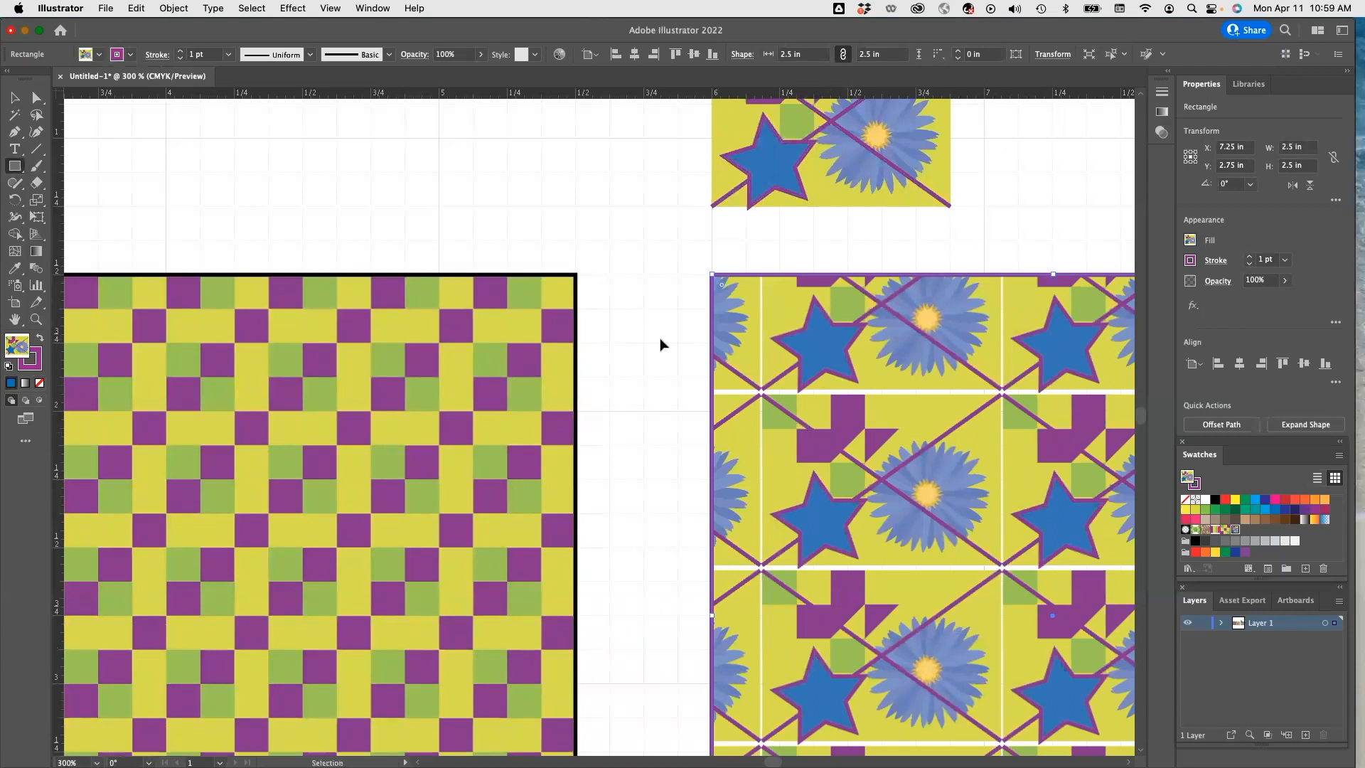
pyautogui.press('super+minus')
pyautogui.press('super+minus')
pyautogui.press('super+minus')
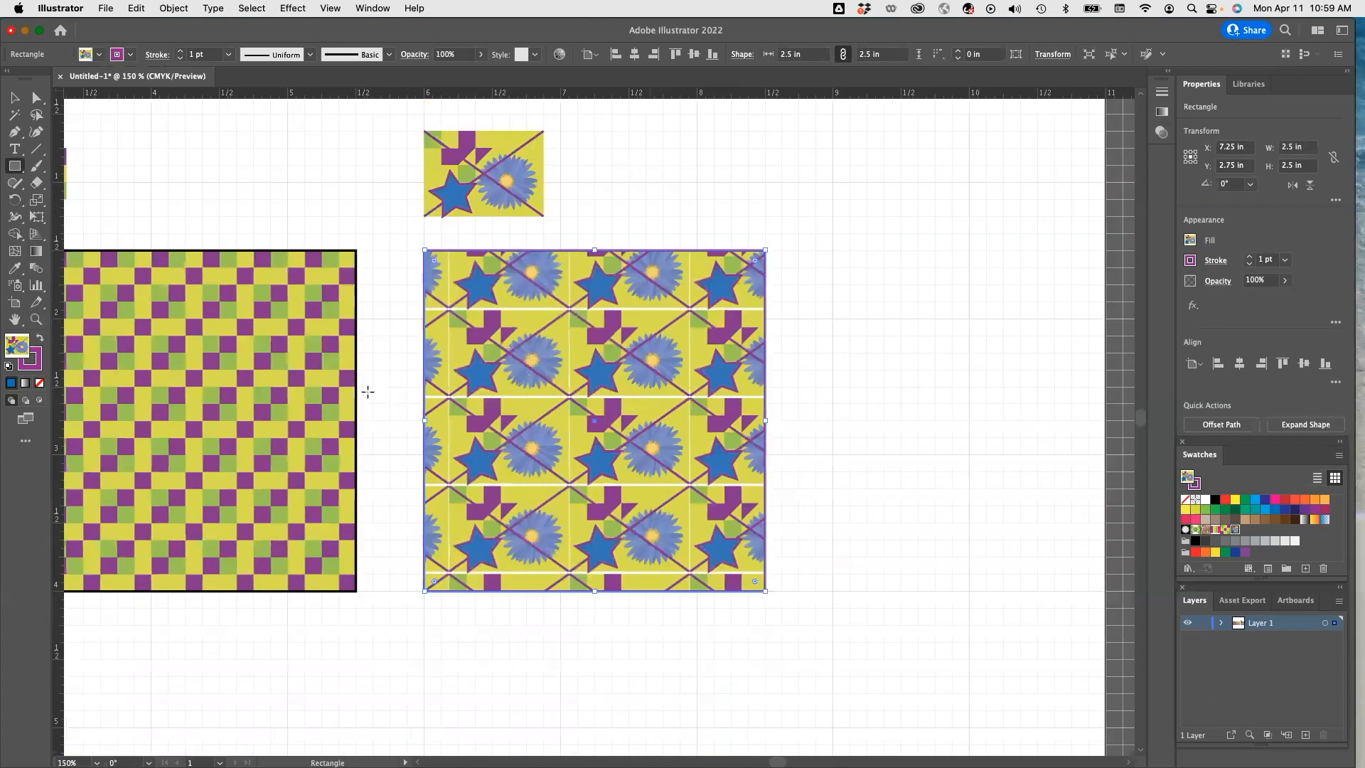
# Review the striped, checkered and star-and-flower pattern squares side by side, down to the empty area below them.
pyautogui.hscroll(3, 367, 391)
pyautogui.hscroll(-10, 367, 391)
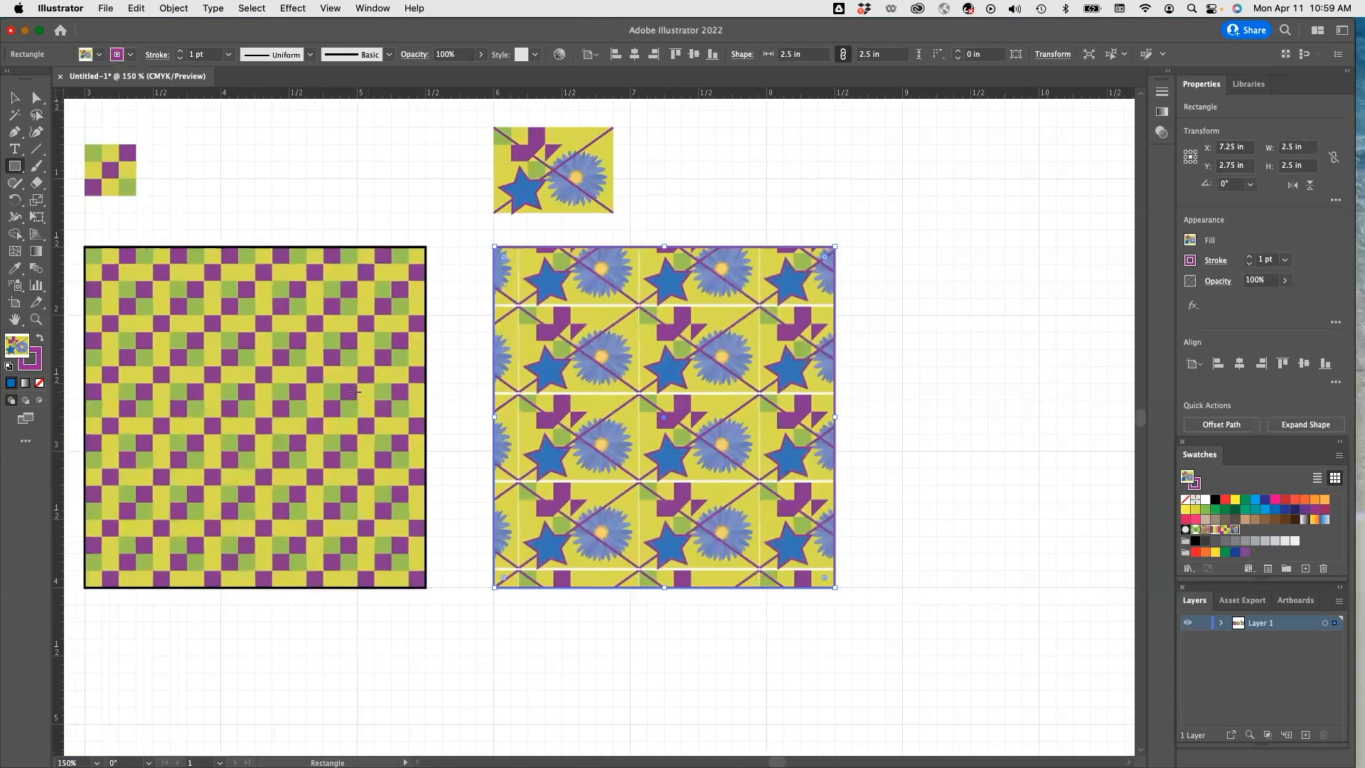
pyautogui.hscroll(-4, 354, 391)
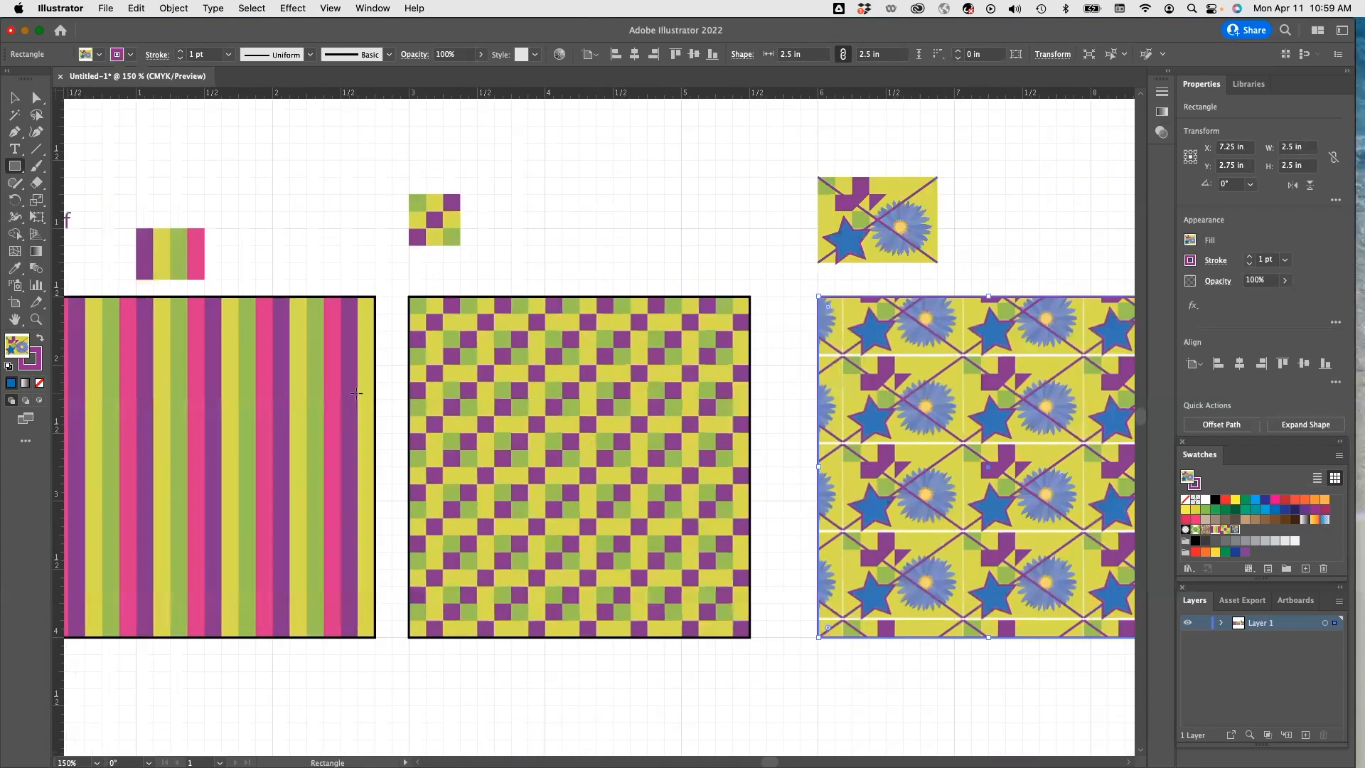
pyautogui.scroll(-2, 359, 394)
pyautogui.hscroll(-3, 357, 392)
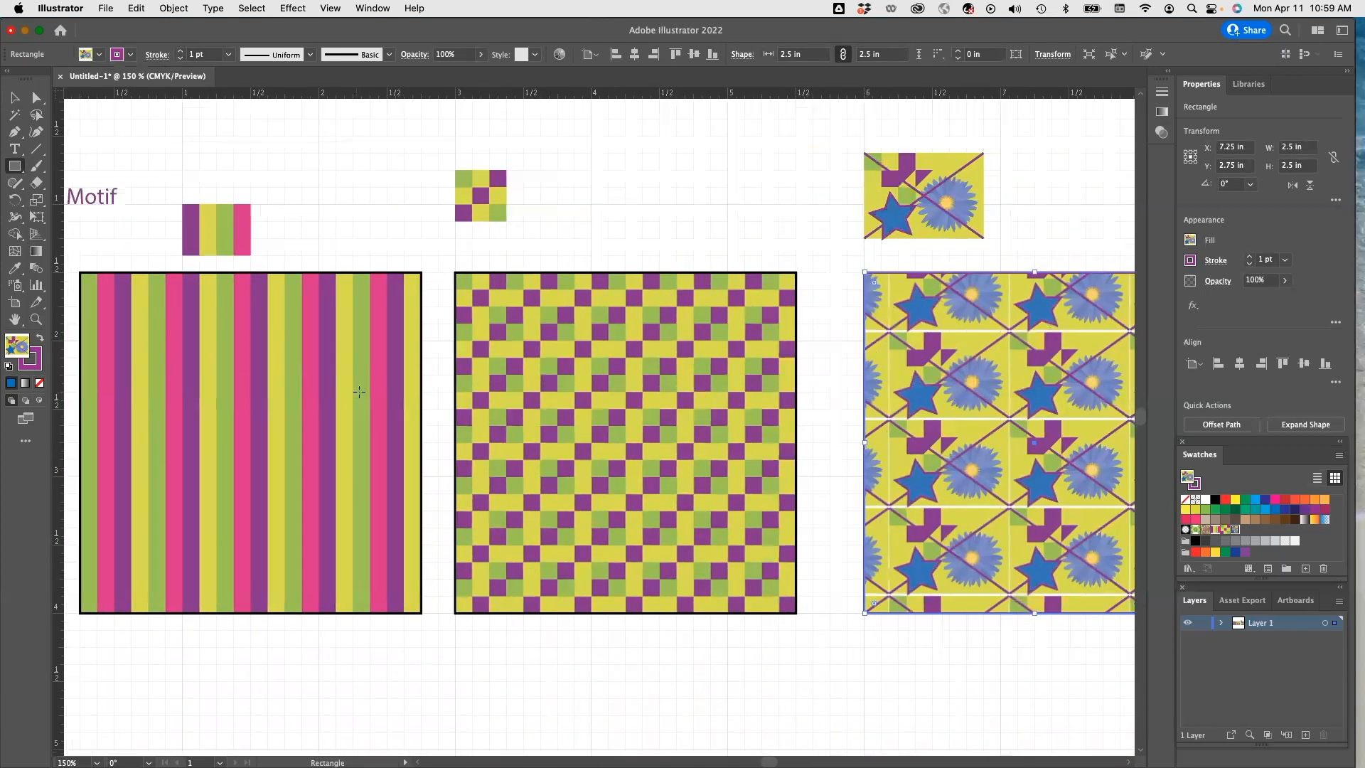
pyautogui.hscroll(-1, 358, 391)
pyautogui.hscroll(-4, 359, 392)
pyautogui.scroll(-1, 359, 392)
pyautogui.scroll(-5, 359, 392)
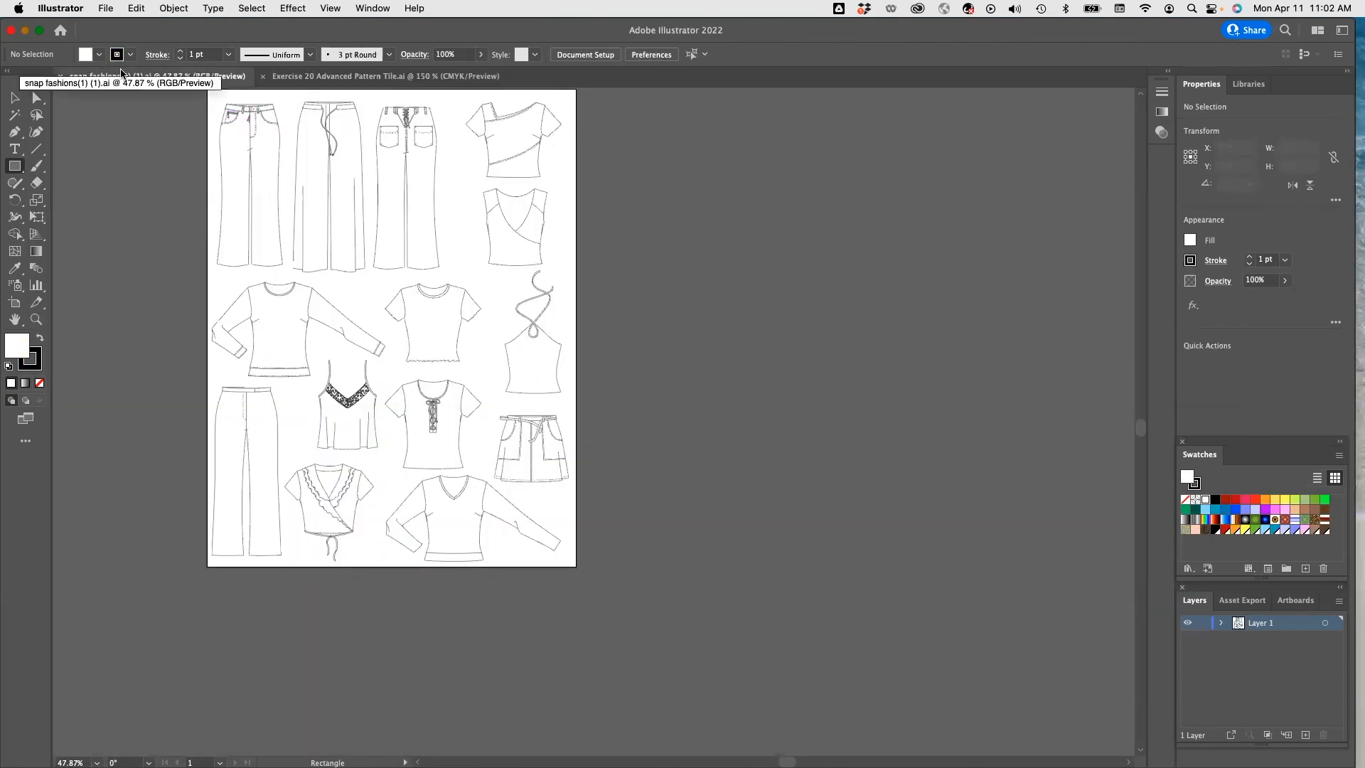
# Copy the short-sleeve T-shirt with the ruffled hem from the snap fashions(1) (1).ai document.
pyautogui.click(309, 77)
pyautogui.click(175, 80)
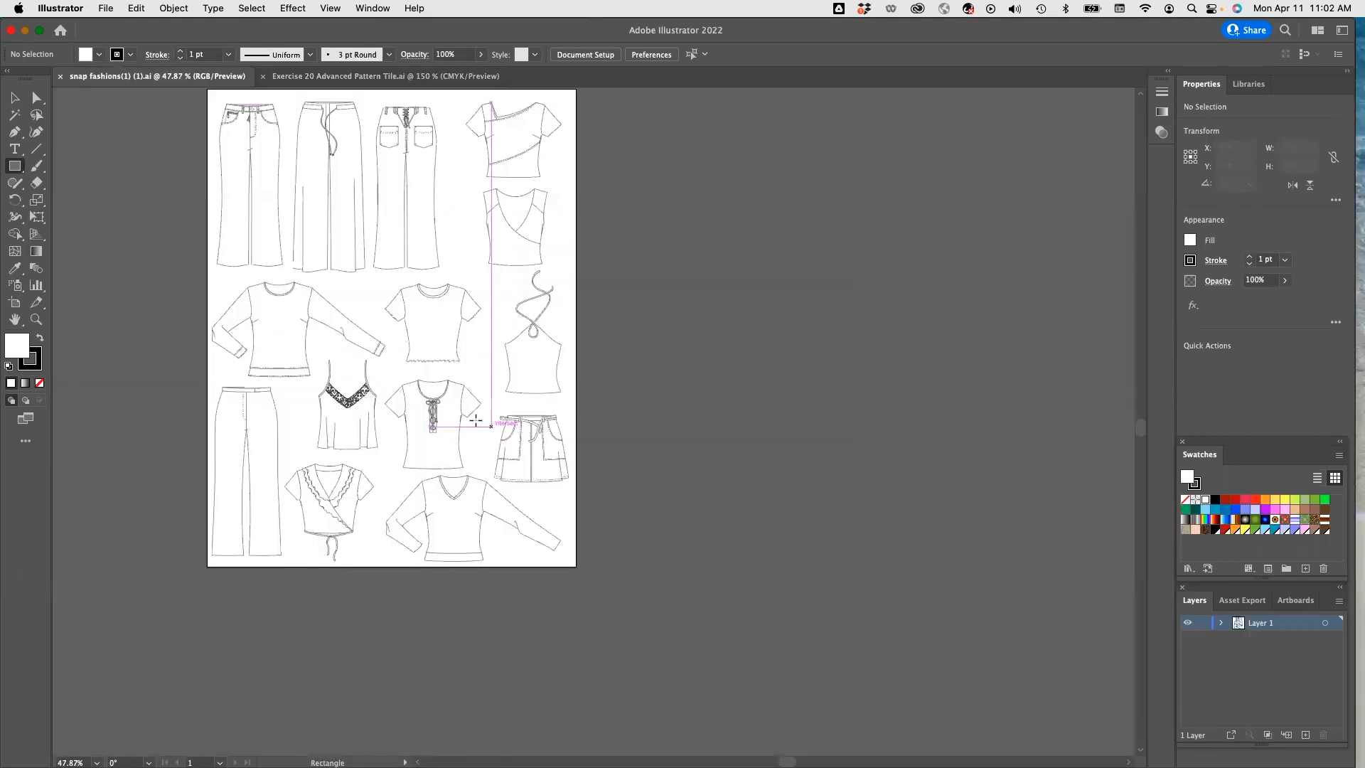
pyautogui.press('v')
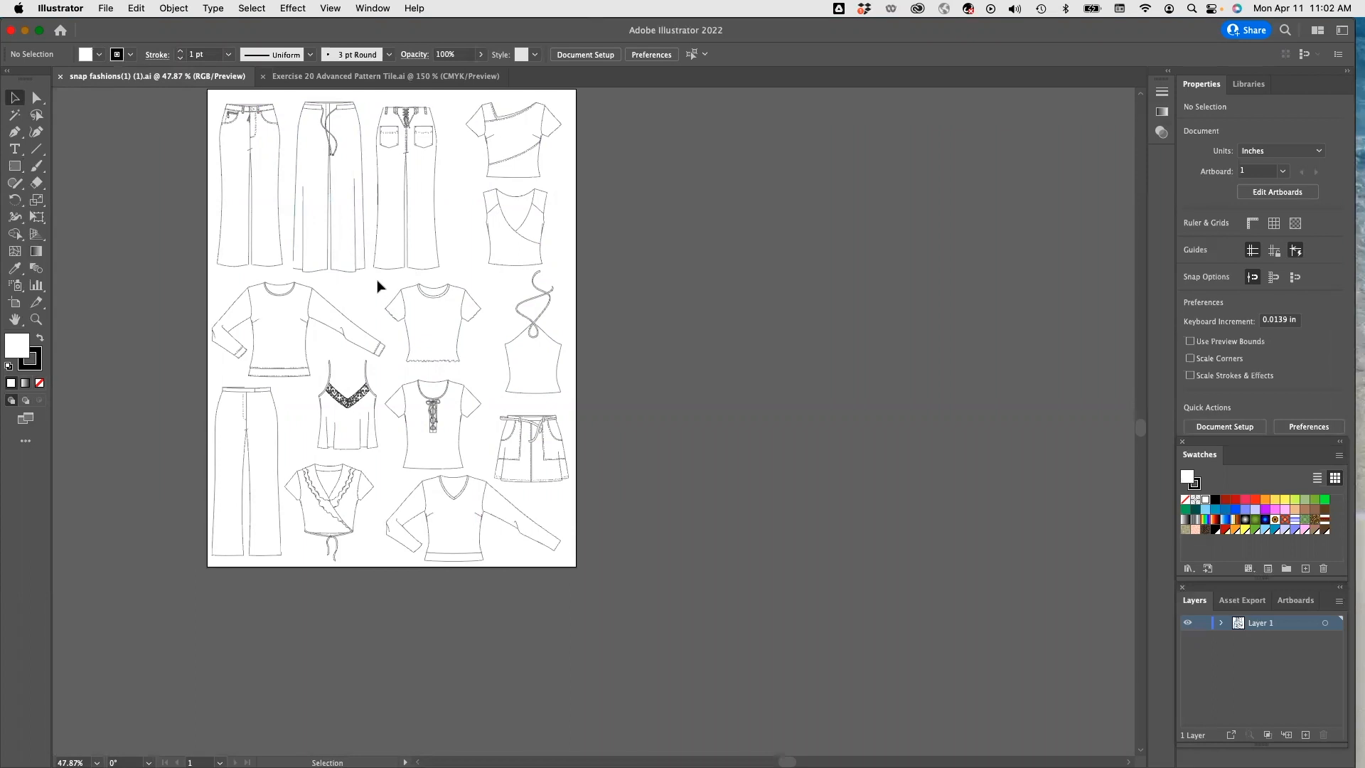
pyautogui.moveTo(393, 293); pyautogui.dragTo(493, 379)
pyautogui.click(494, 292)
pyautogui.click(410, 343)
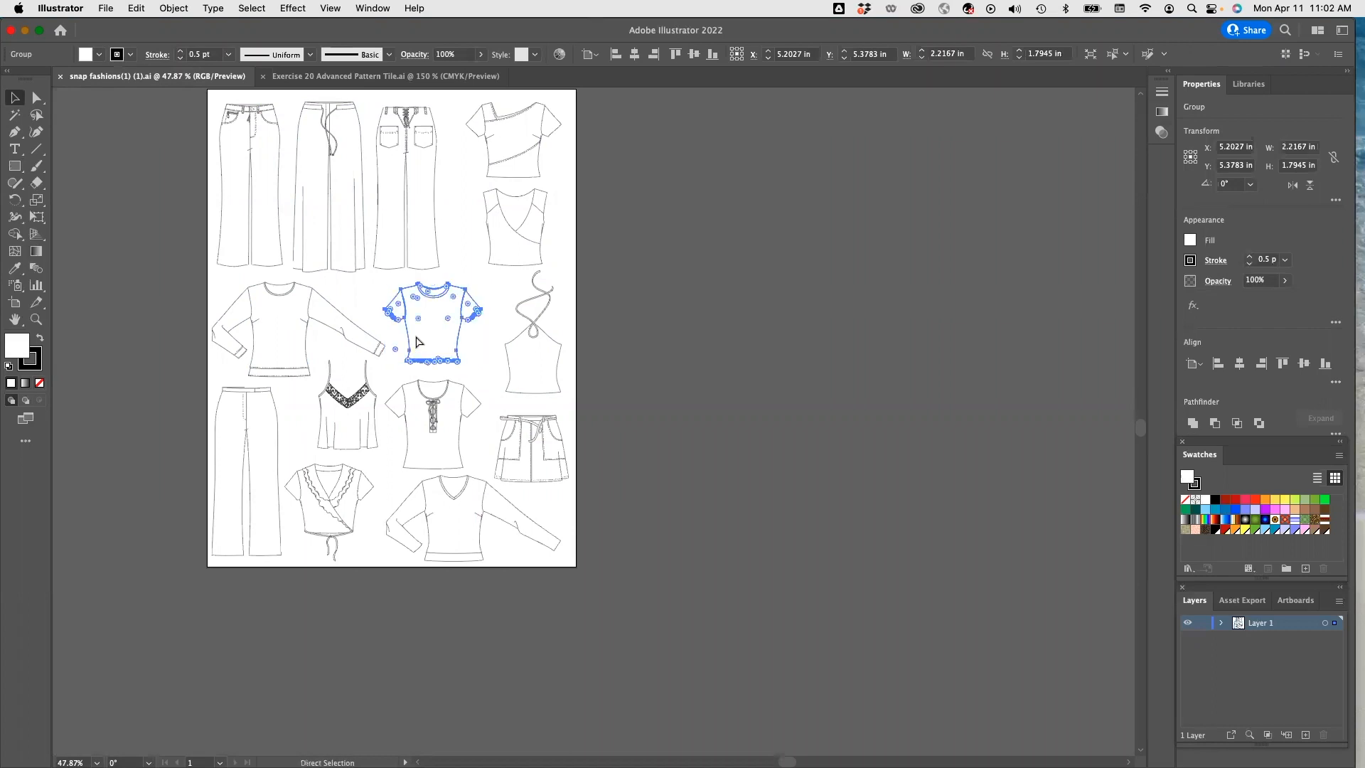
# Paste four copies of the T-shirt into the Exercise 20 Advanced Pattern Tile document and line them up in a row below the pattern squares.
pyautogui.click(403, 75)
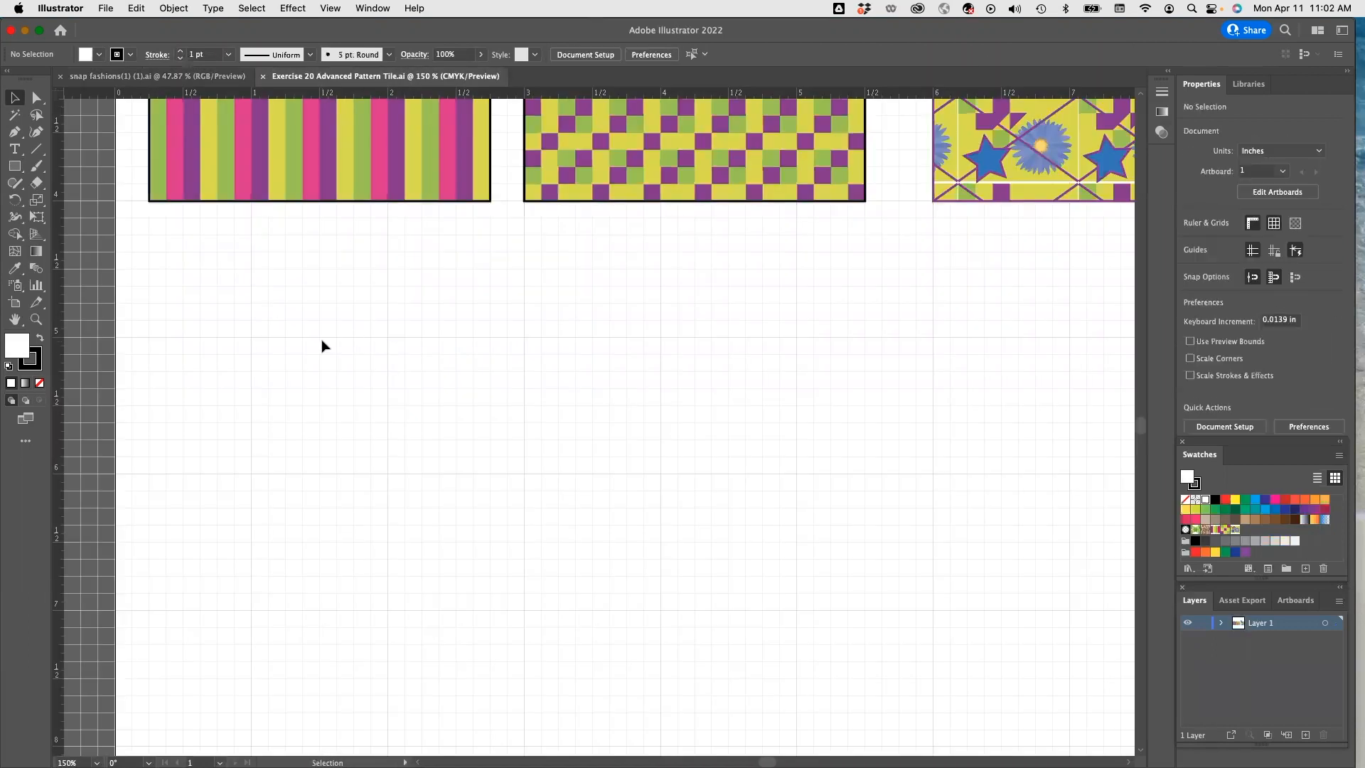
pyautogui.press('super+v')
pyautogui.moveTo(564, 408); pyautogui.dragTo(290, 432)
pyautogui.press('super+v')
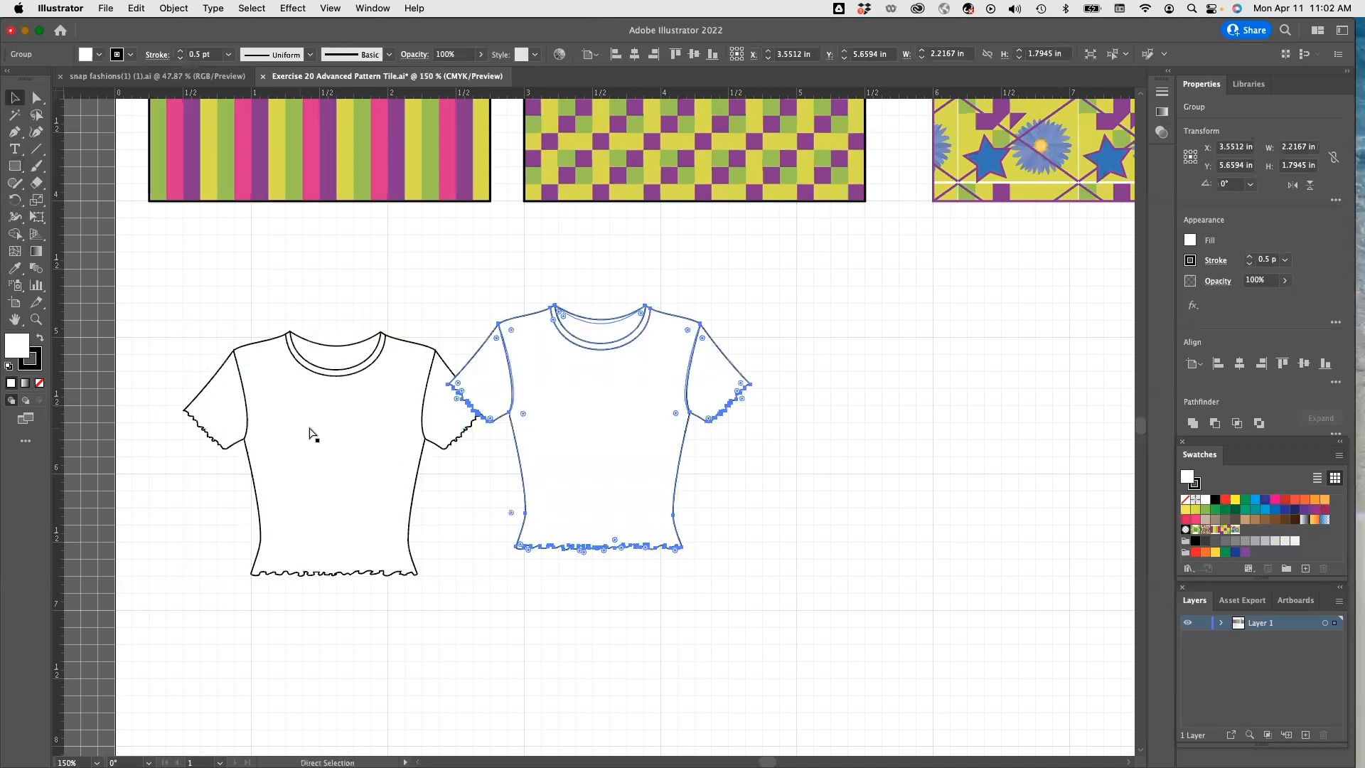
pyautogui.moveTo(551, 425); pyautogui.dragTo(713, 415)
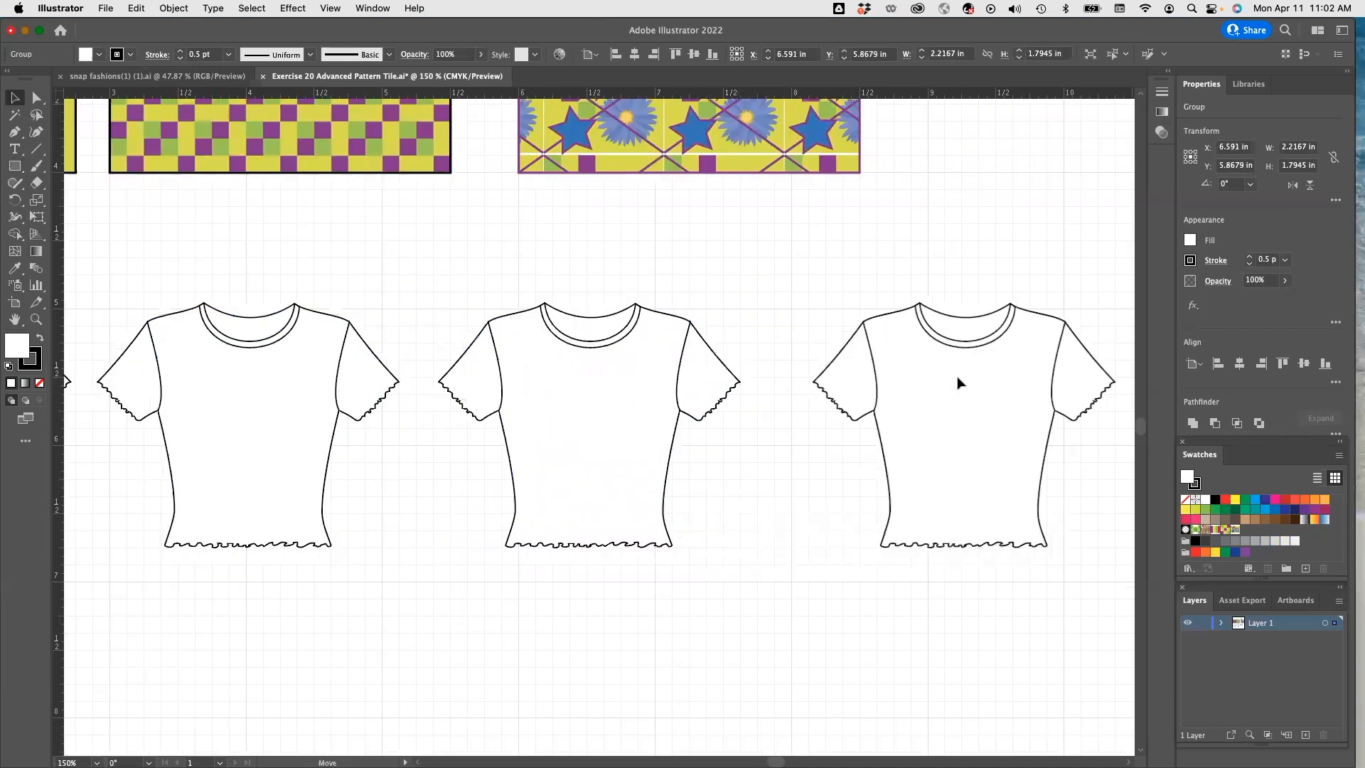
pyautogui.moveTo(956, 371); pyautogui.dragTo(955, 370)
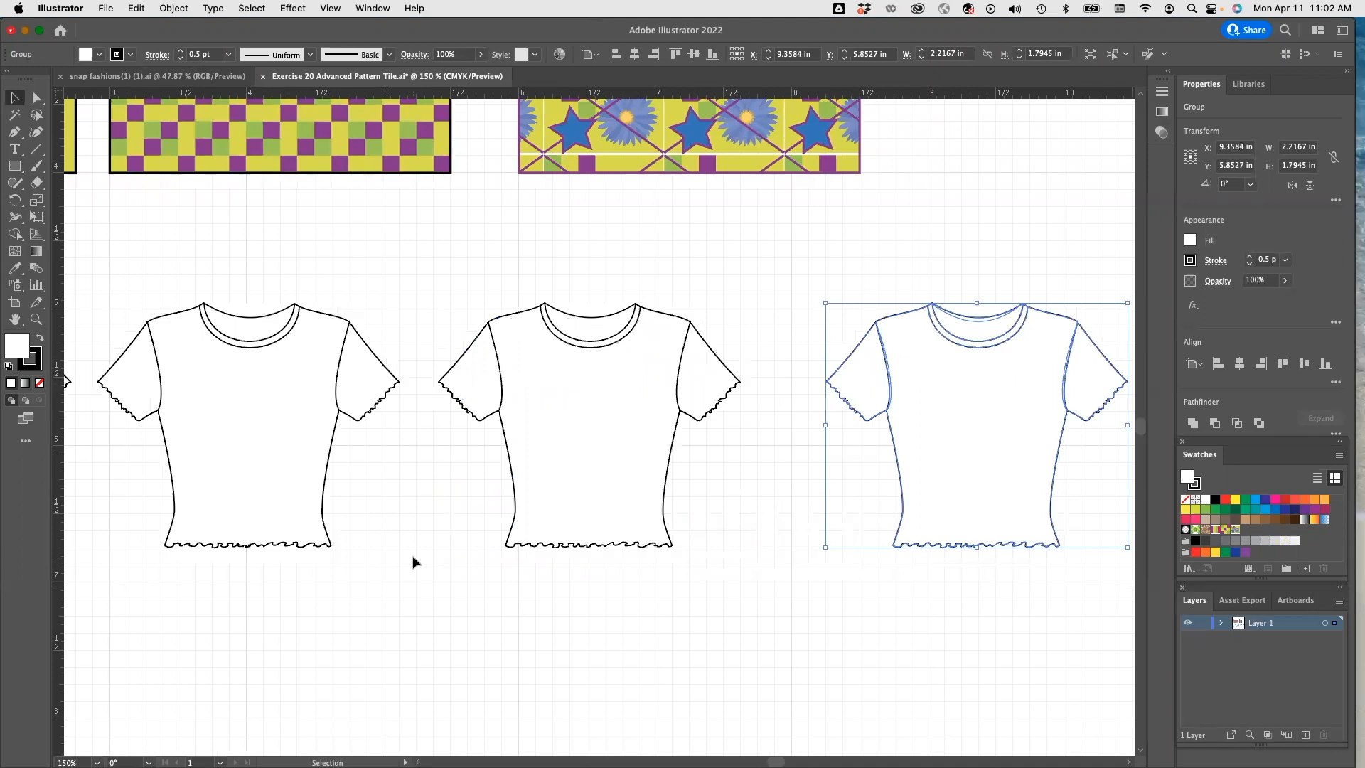
# Try filling the entire first T-shirt group at once with the striped pattern swatch, and undo that fill.
pyautogui.hscroll(-5, 415, 563)
pyautogui.scroll(1, 414, 564)
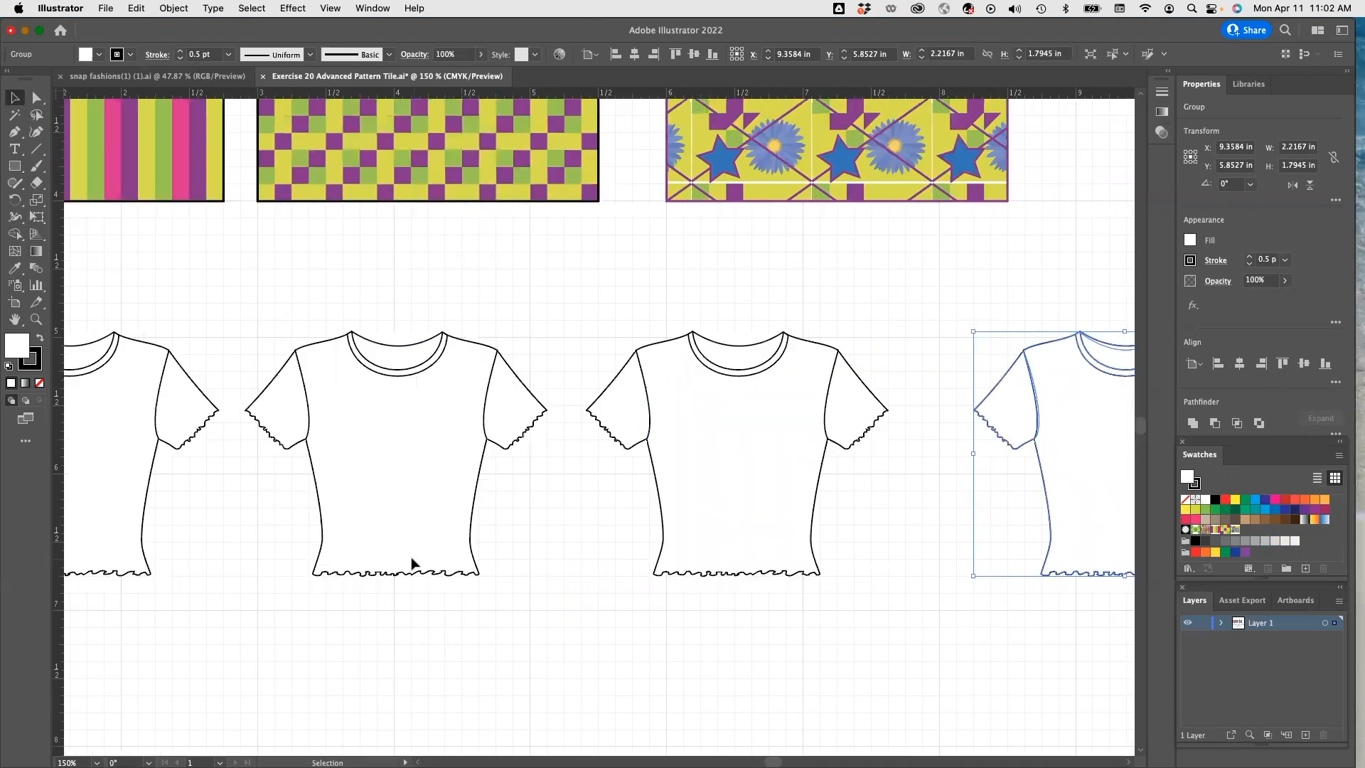
pyautogui.hscroll(-8, 400, 554)
pyautogui.scroll(1, 400, 554)
pyautogui.click(327, 481)
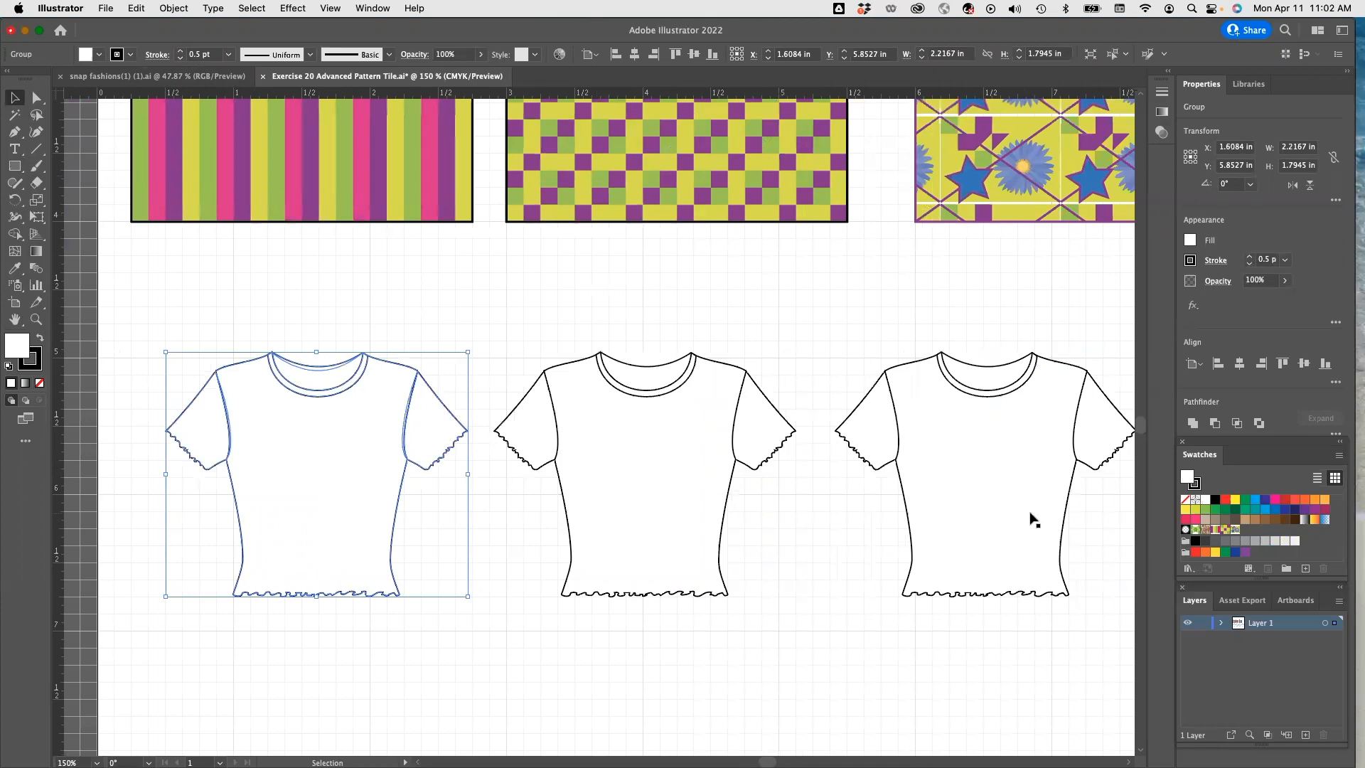
pyautogui.click(1215, 530)
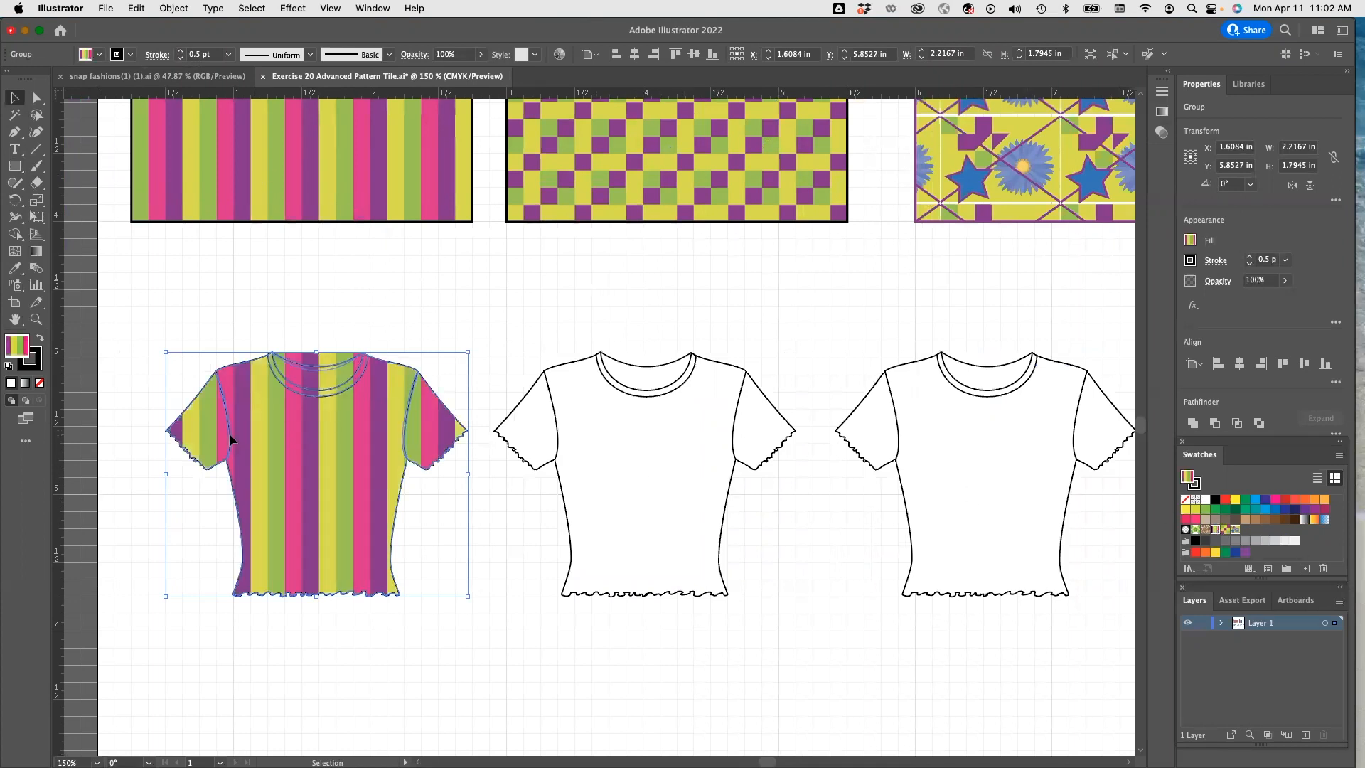
pyautogui.click(455, 513)
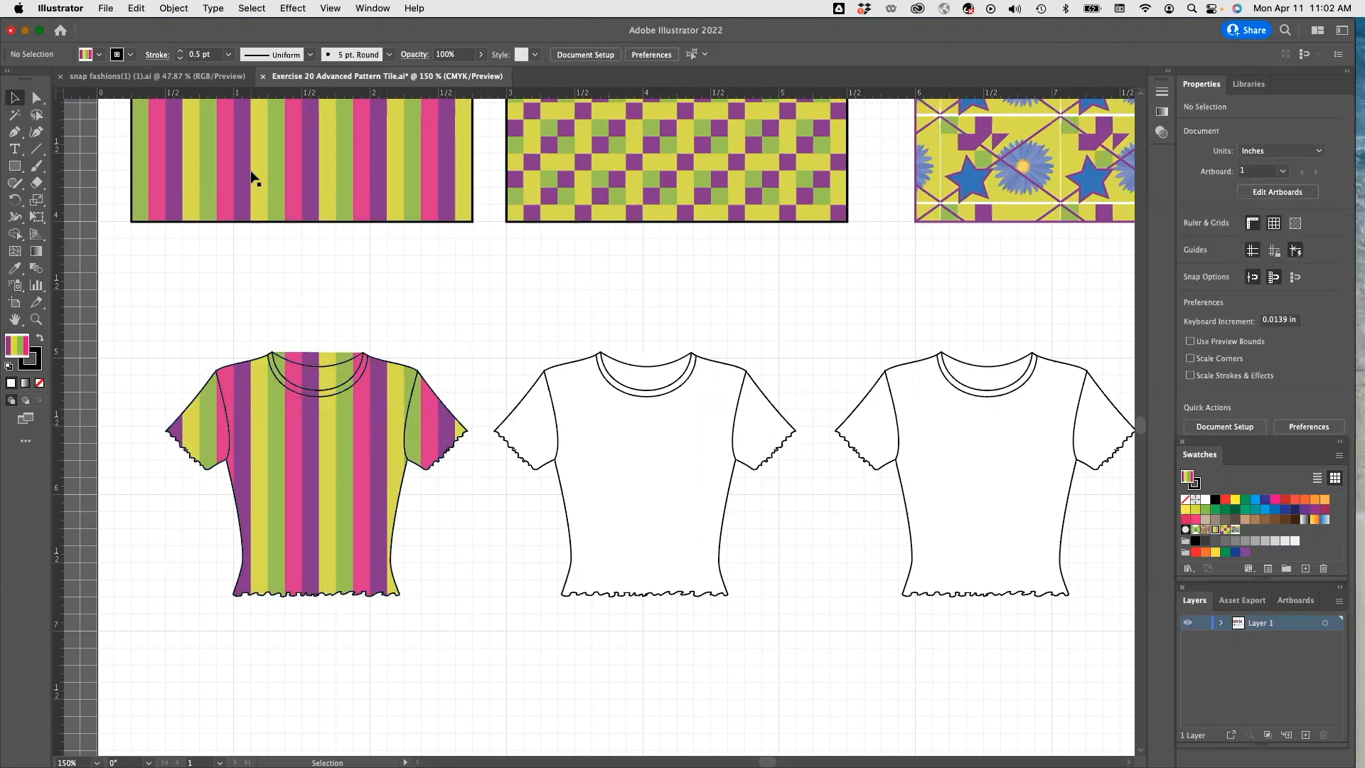
pyautogui.press('super+z')
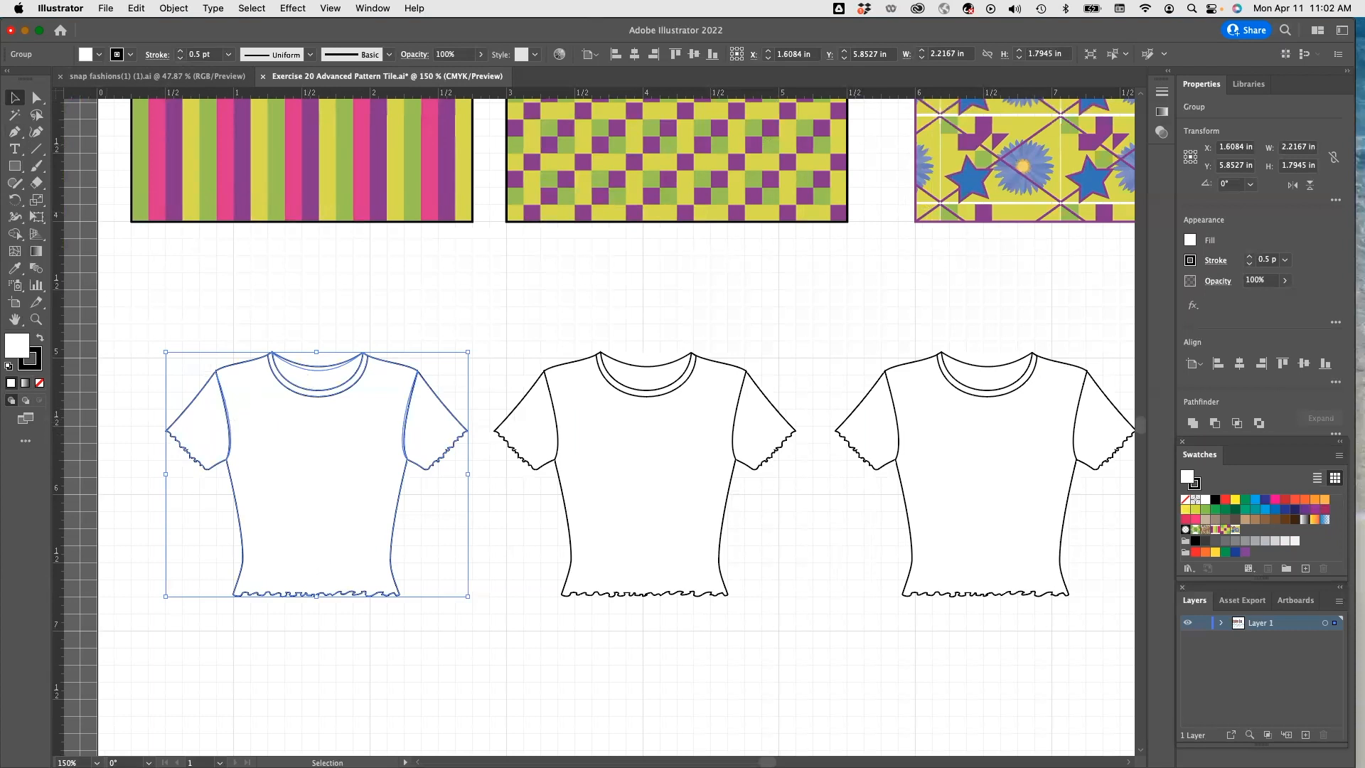
# Convert the first T-shirt below the striped square into a Live Paint group.
pyautogui.click(182, 9)
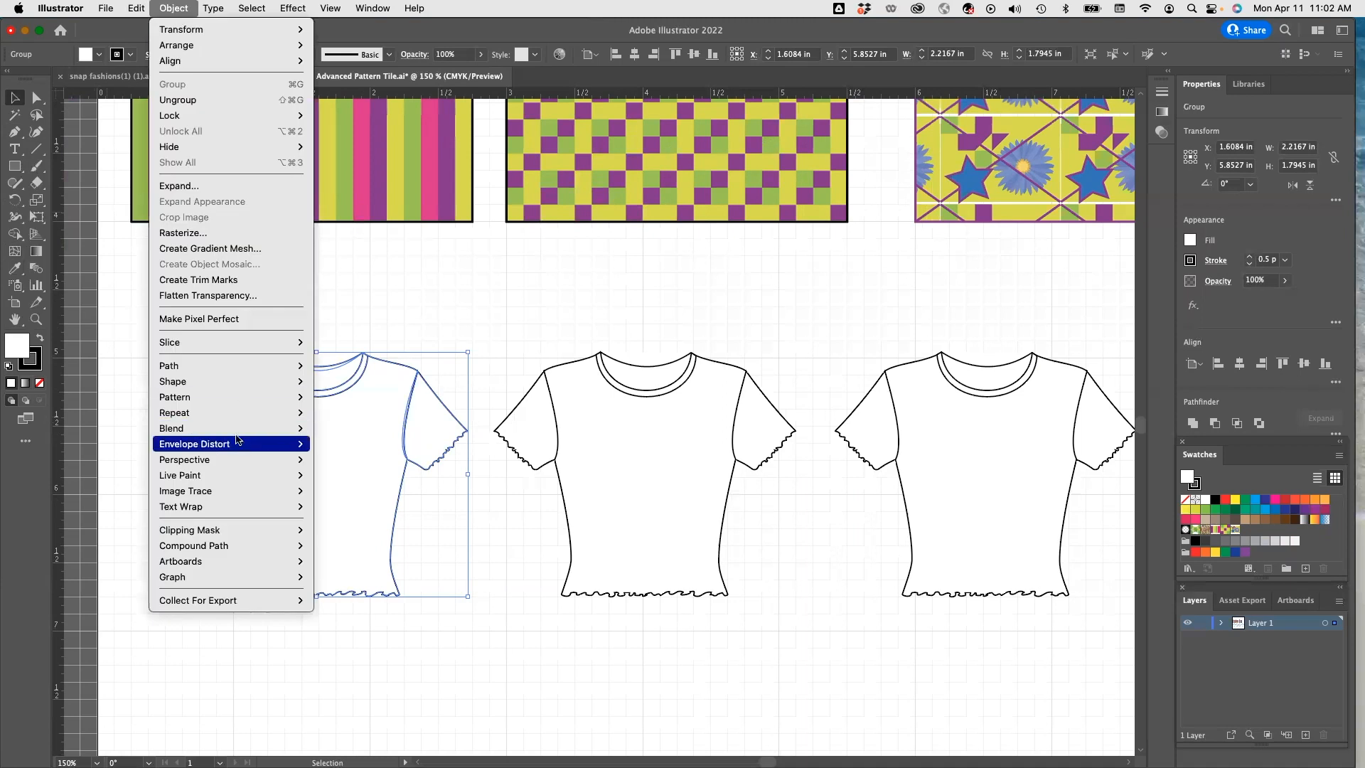
pyautogui.moveTo(217, 478)
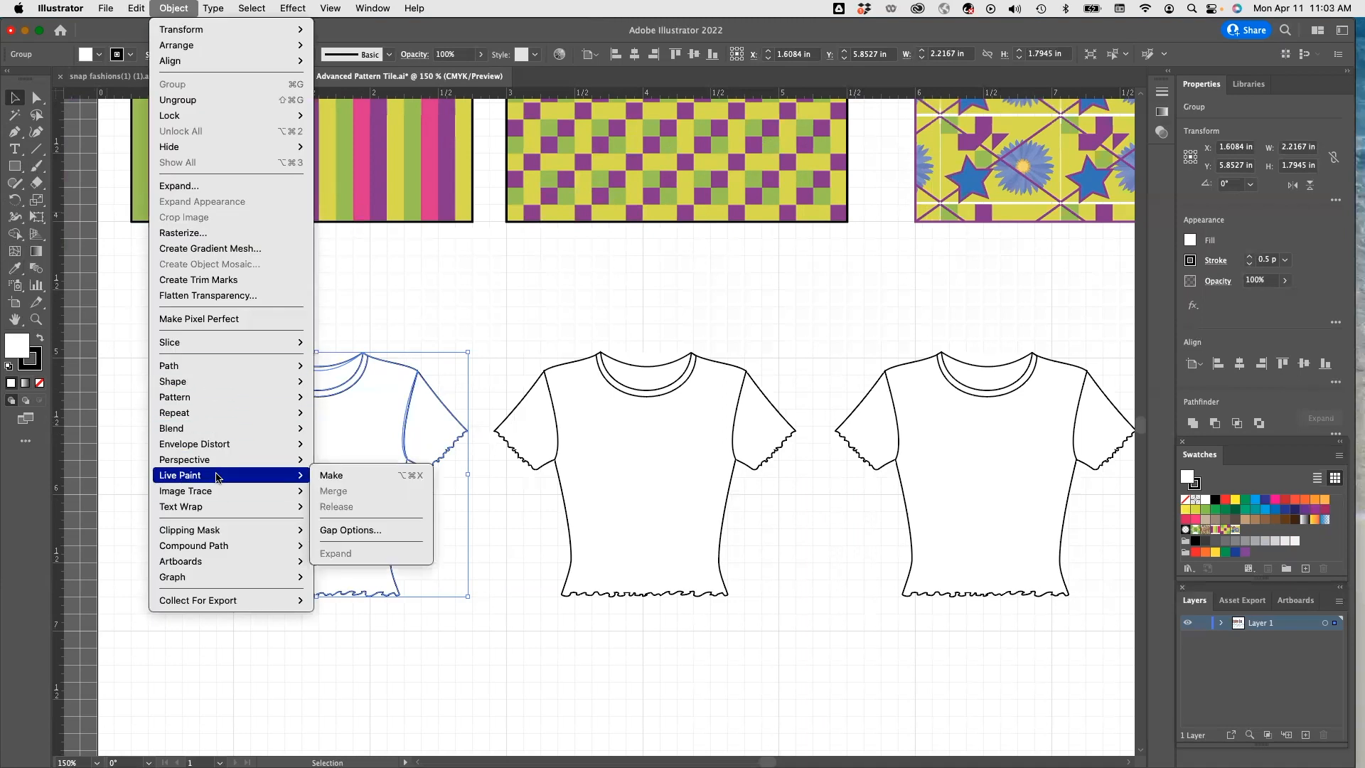
pyautogui.click(351, 477)
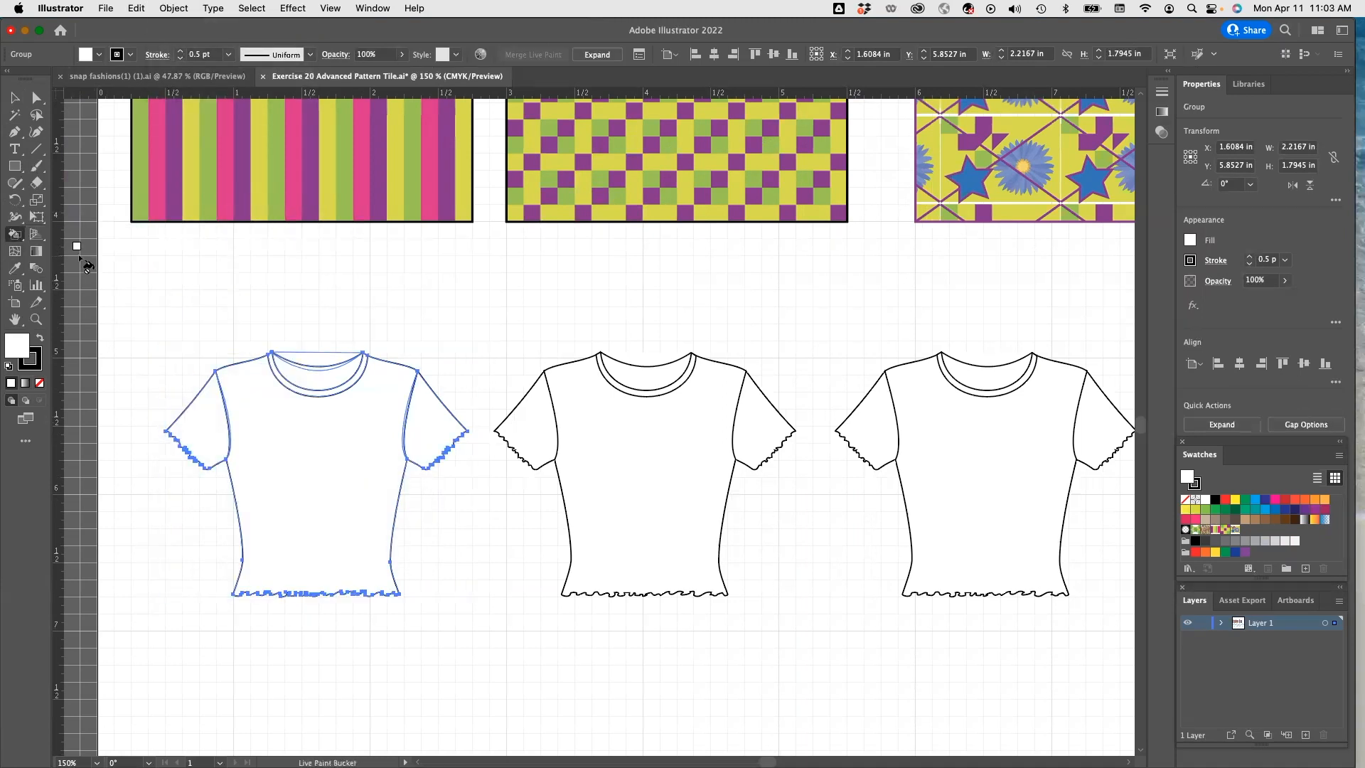
# Fill the first T-shirt's body, both sleeves and neckband with the striped pattern swatch using the Live Paint Bucket.
pyautogui.click(15, 234)
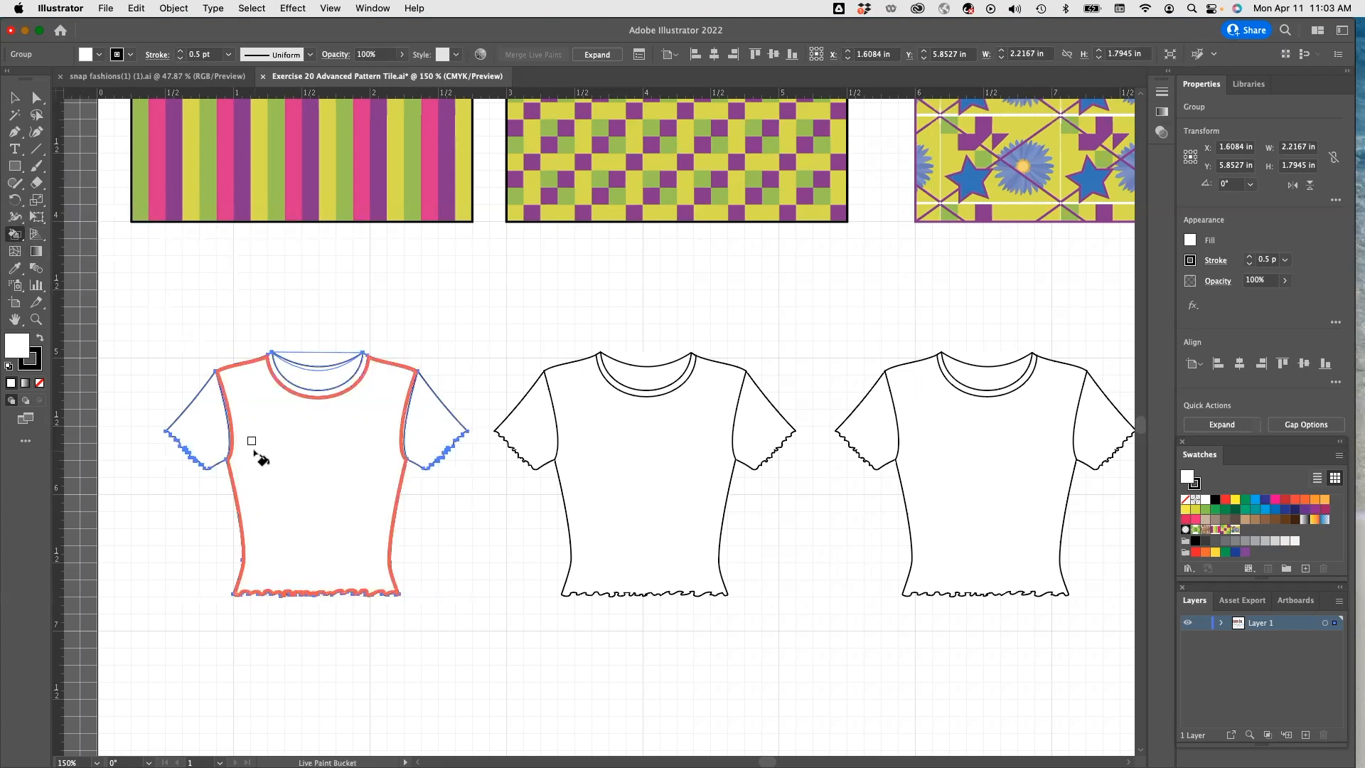
pyautogui.click(1218, 529)
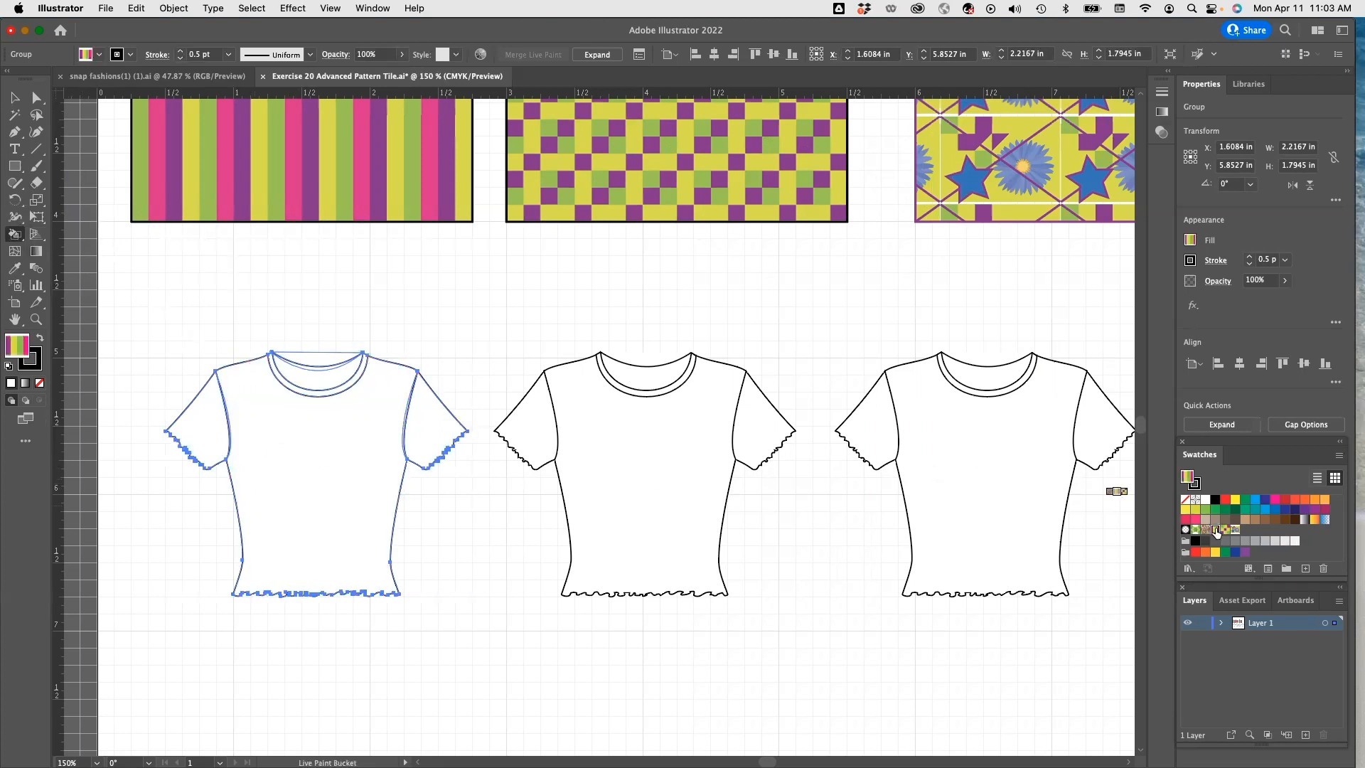
pyautogui.click(327, 461)
pyautogui.click(195, 404)
pyautogui.click(422, 424)
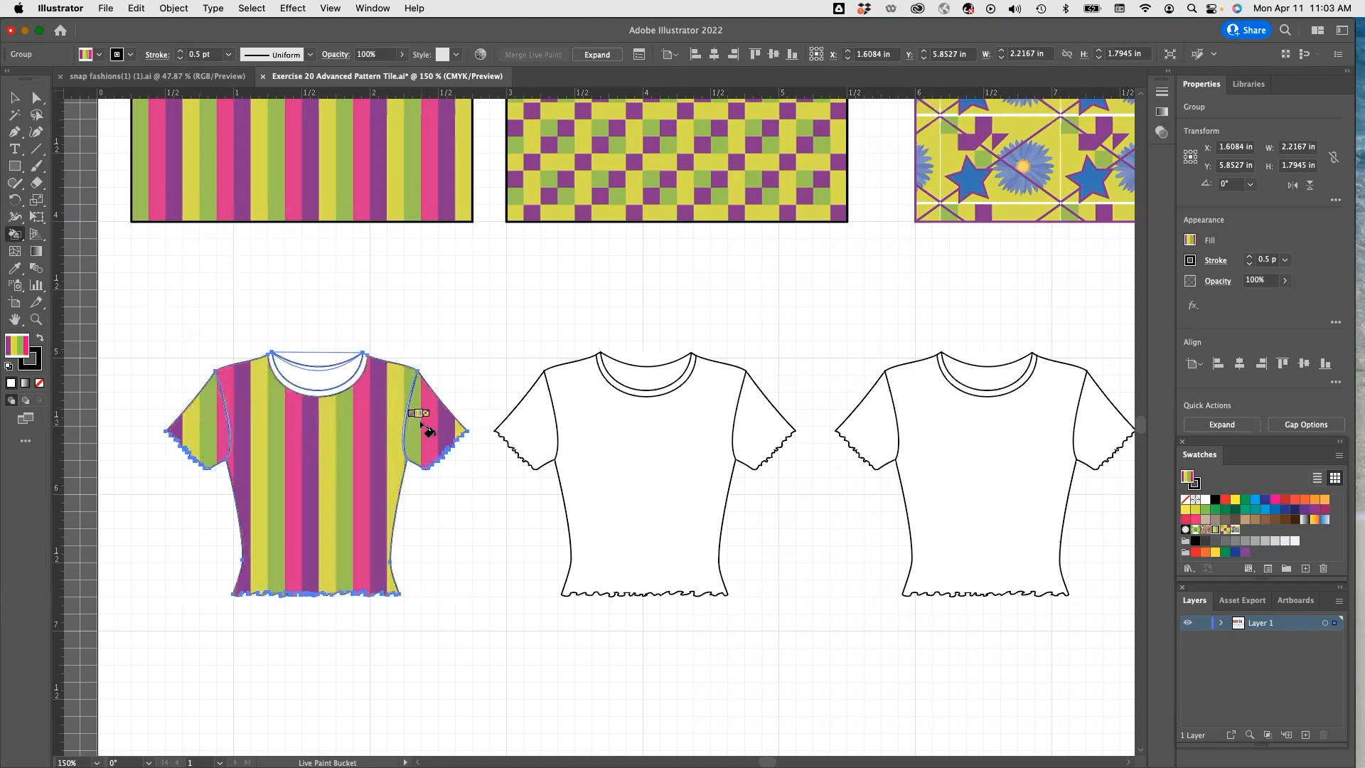
pyautogui.click(314, 395)
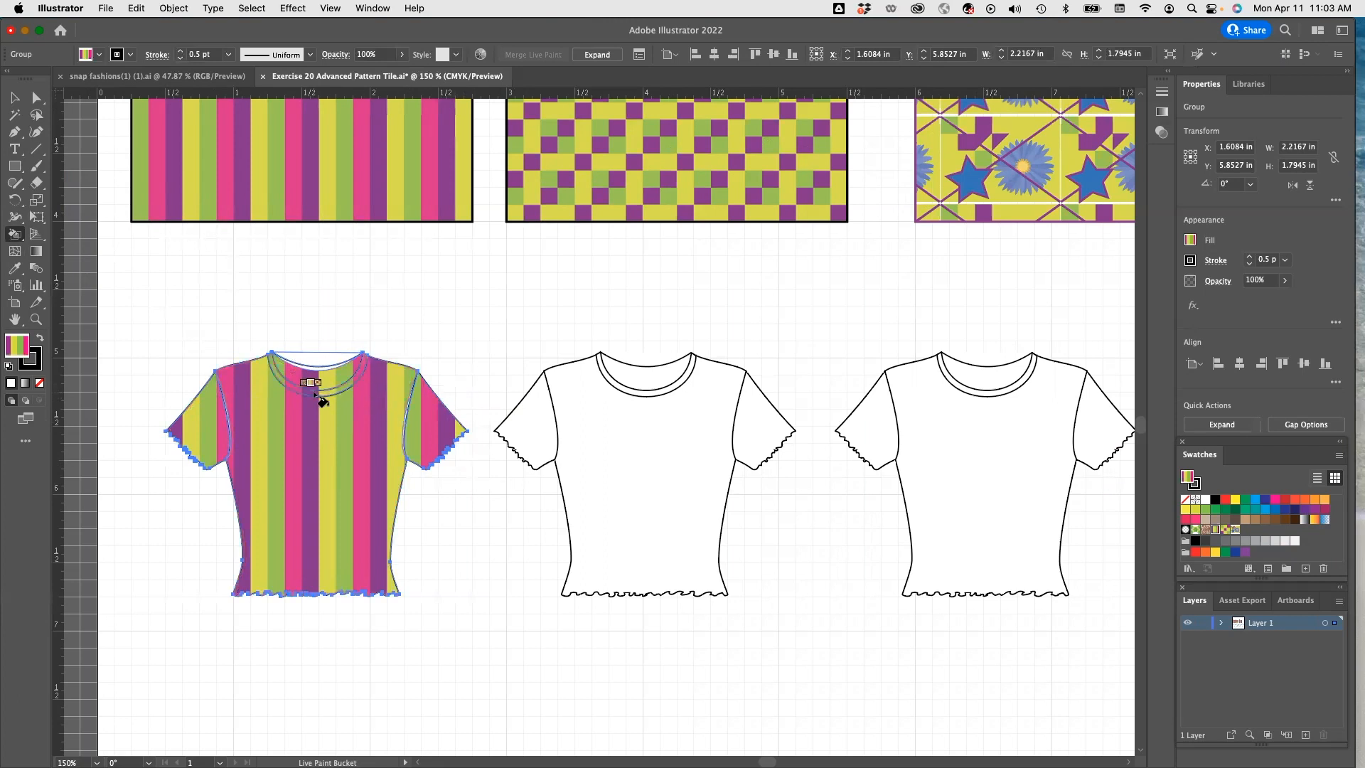
pyautogui.click(114, 78)
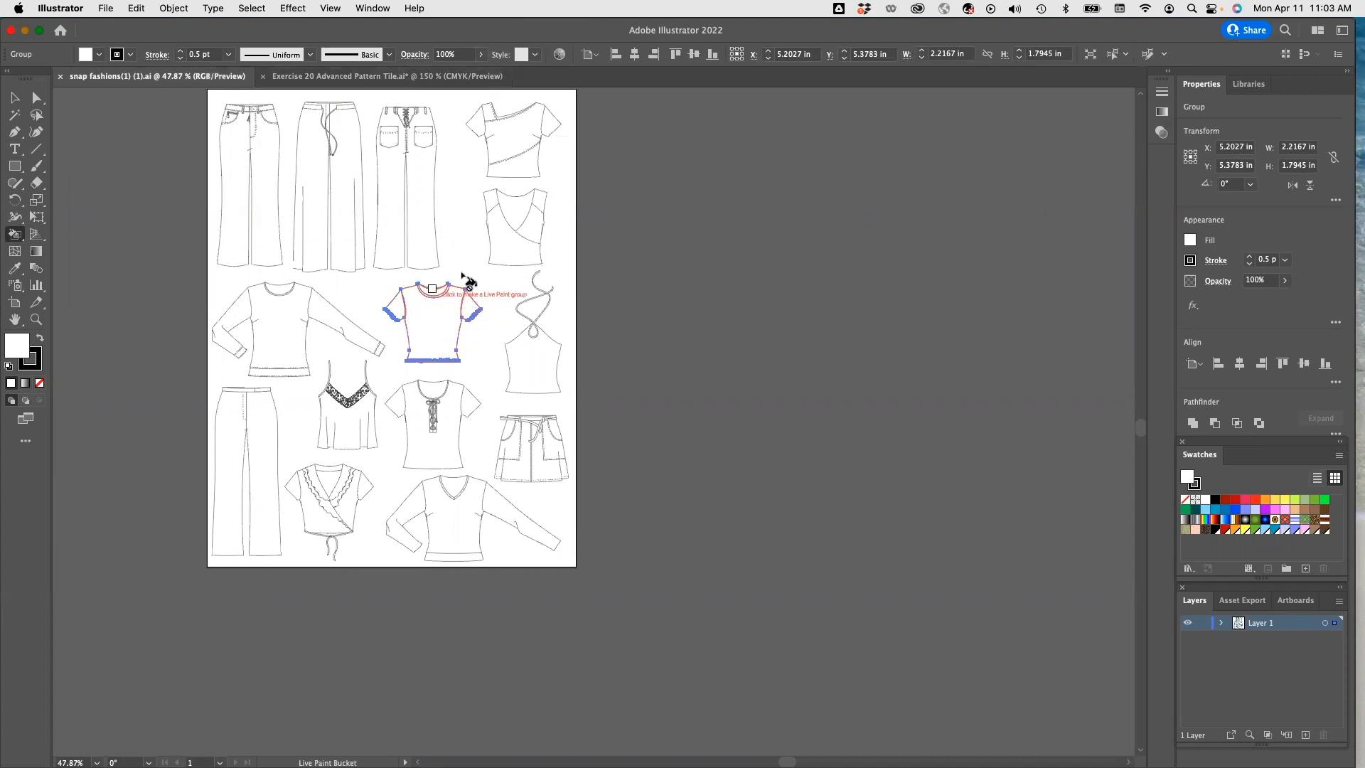
pyautogui.click(303, 78)
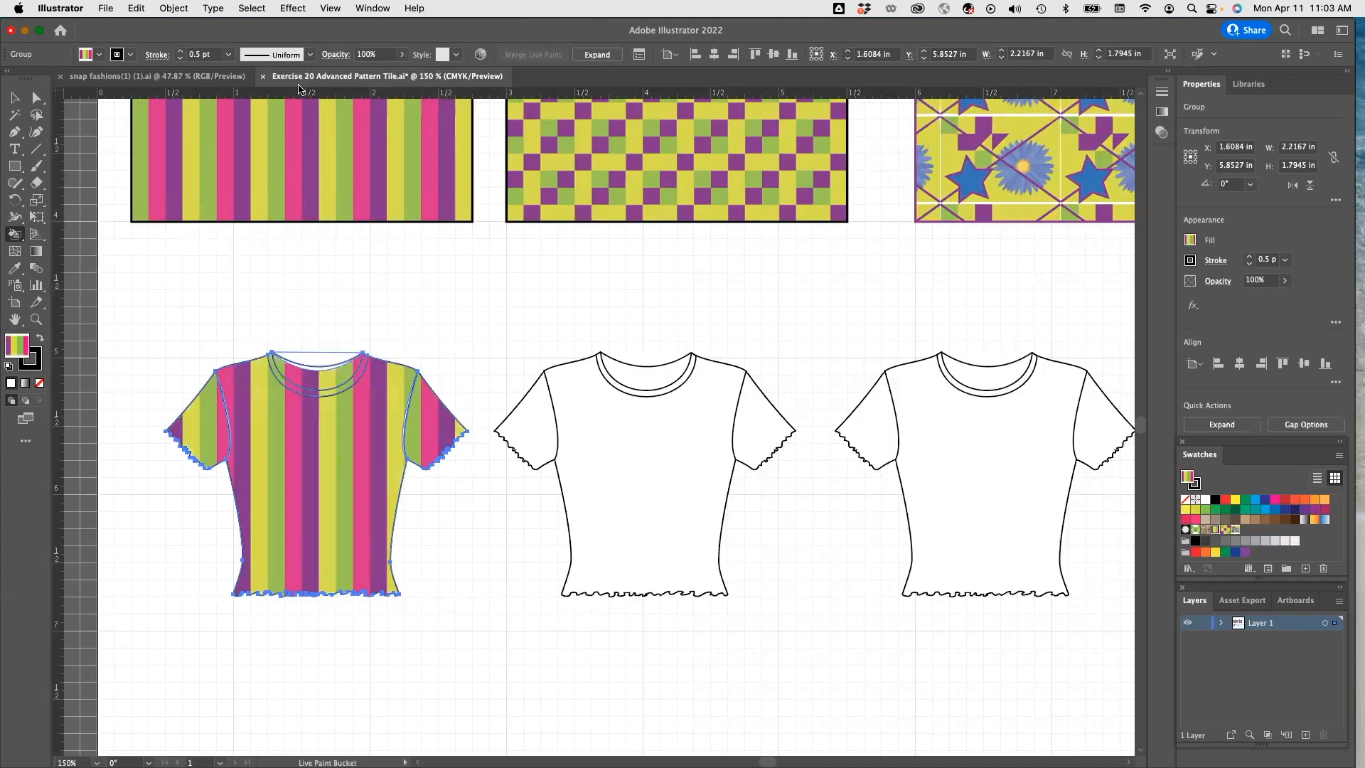
pyautogui.click(134, 9)
pyautogui.moveTo(174, 8)
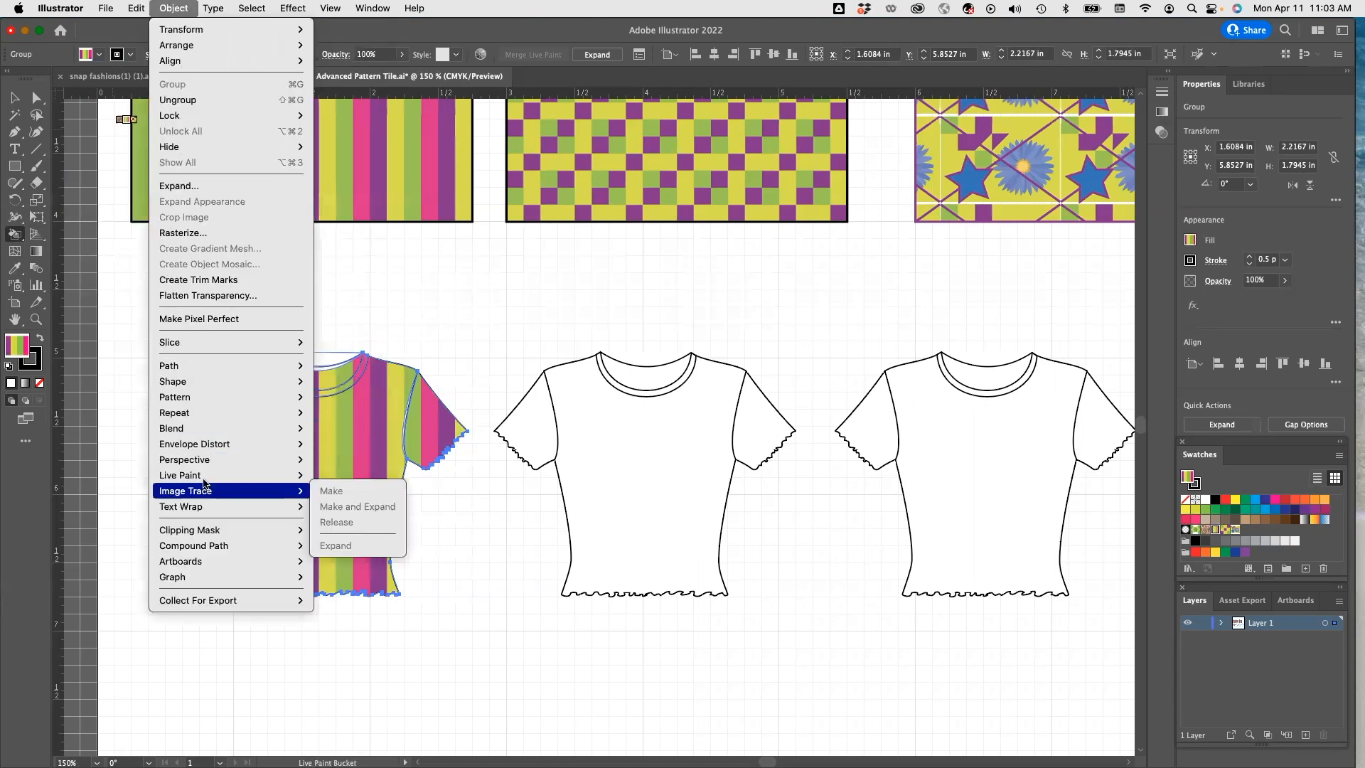
pyautogui.moveTo(284, 475)
pyautogui.click(562, 378)
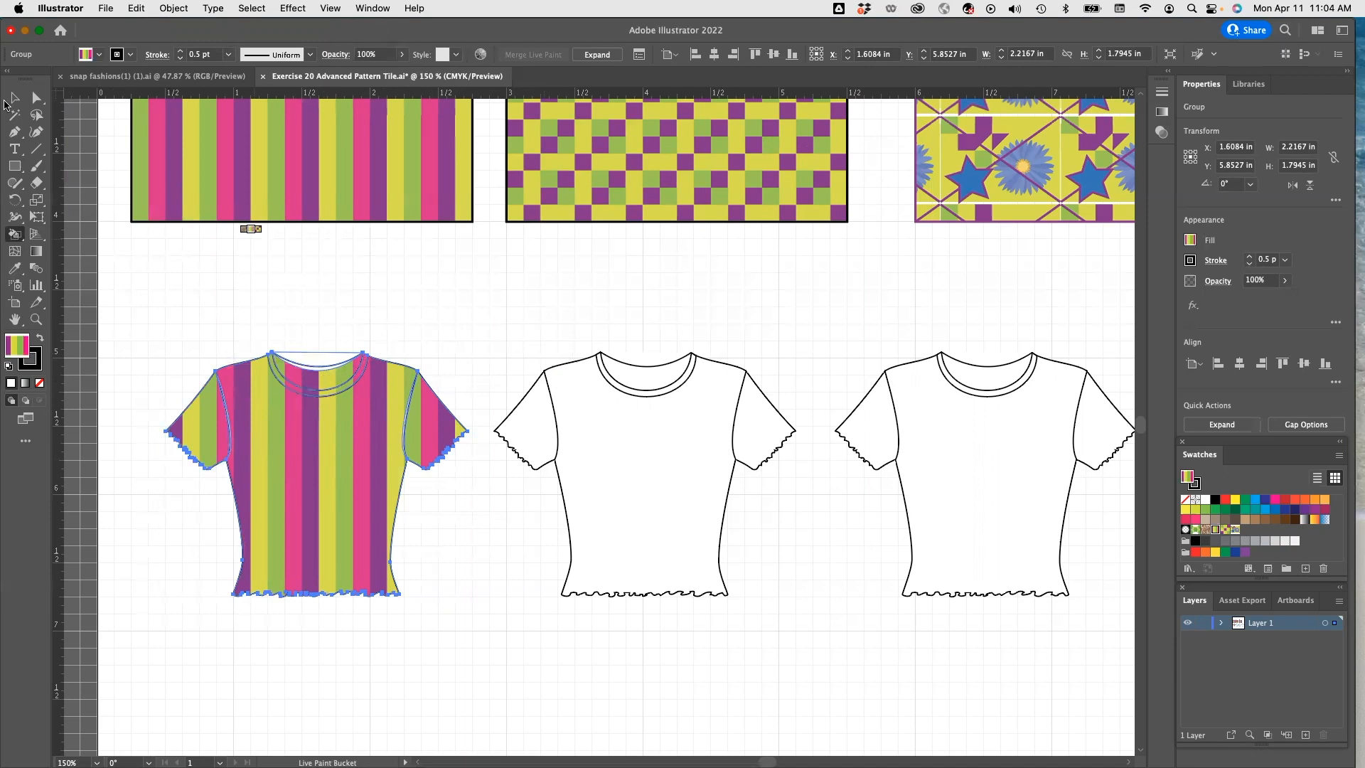
# Convert the second T-shirt, below the checkered square, into a Live Paint group.
pyautogui.click(14, 97)
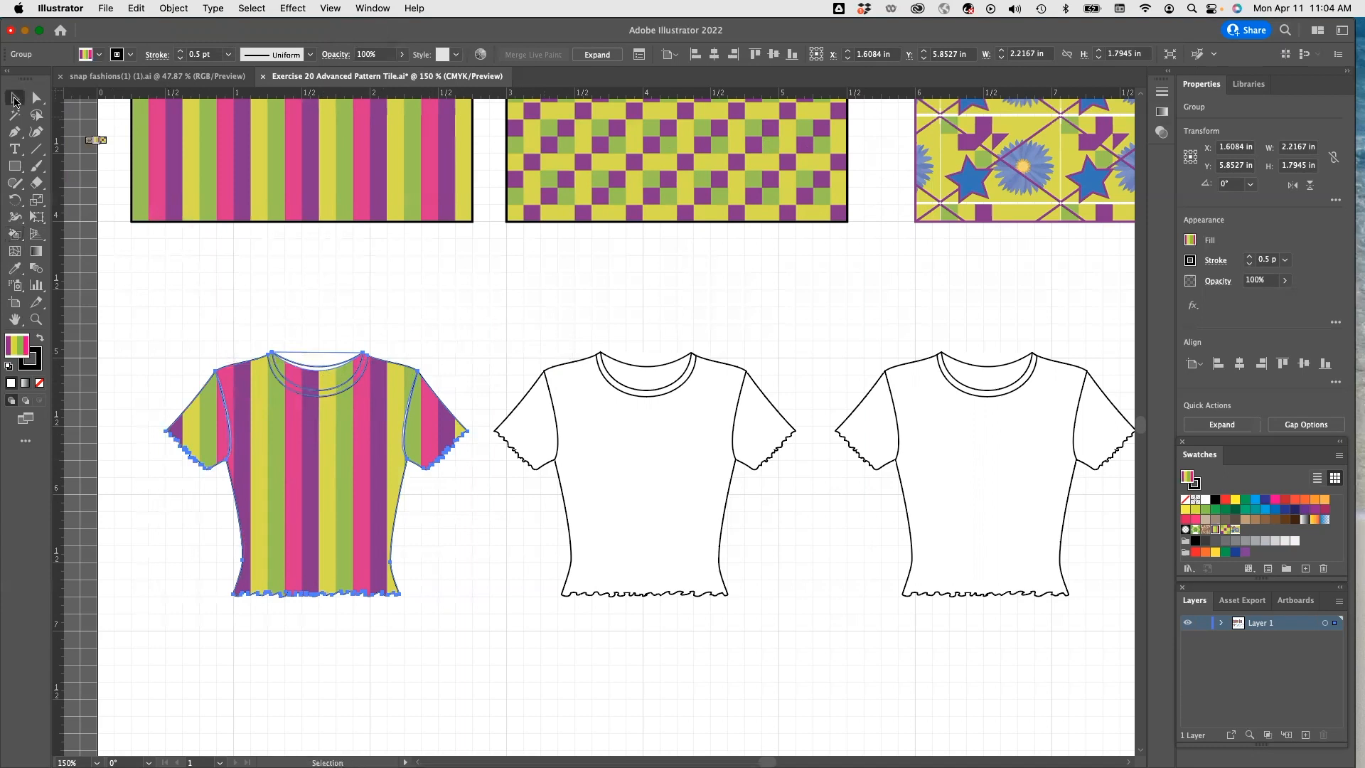
pyautogui.moveTo(489, 326); pyautogui.dragTo(804, 623)
pyautogui.click(179, 9)
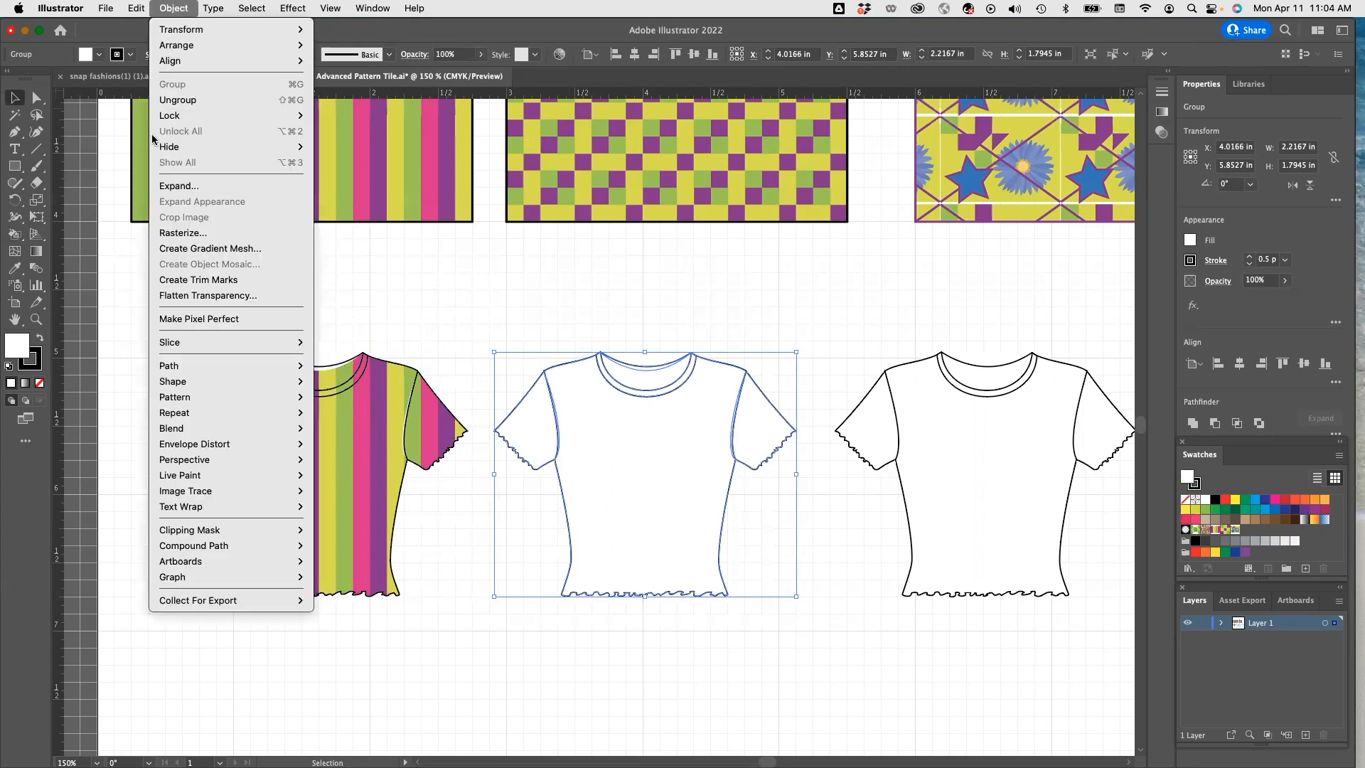
pyautogui.moveTo(234, 474)
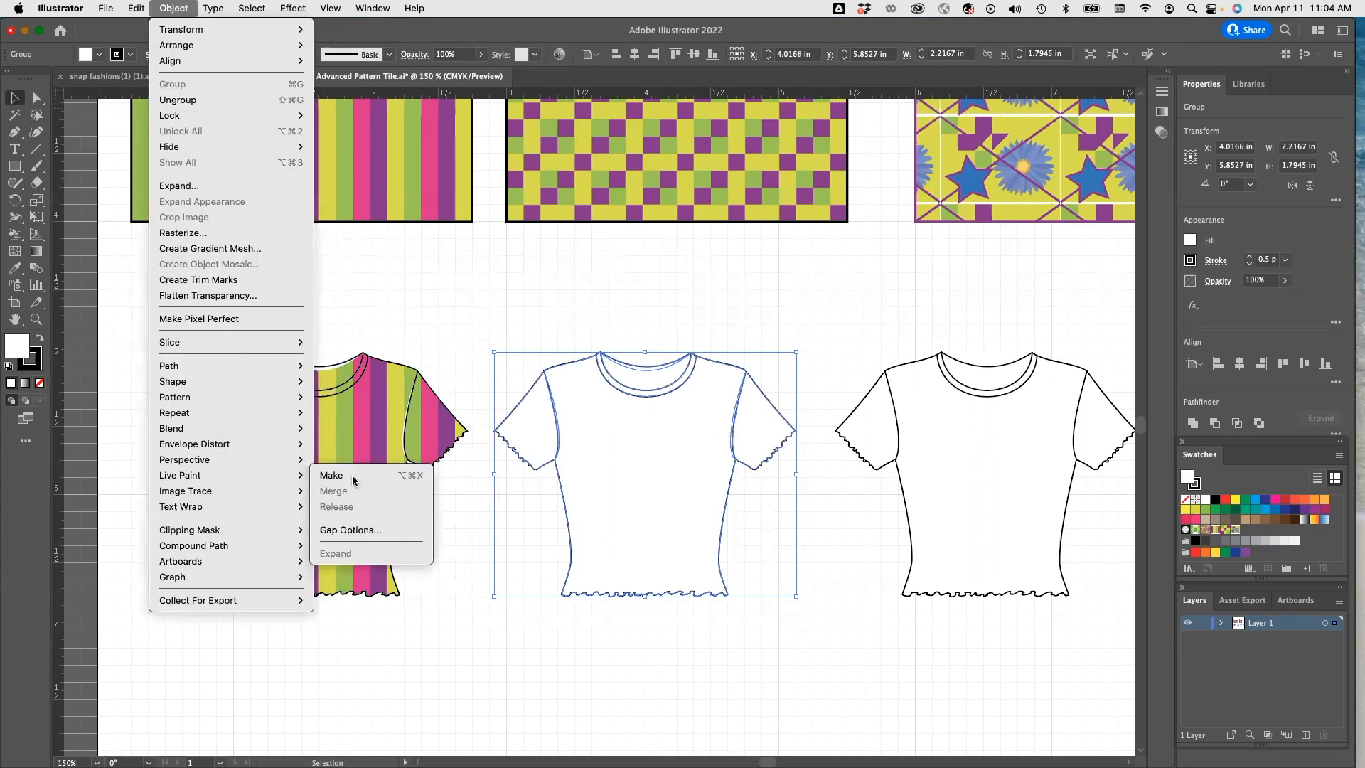
pyautogui.click(352, 477)
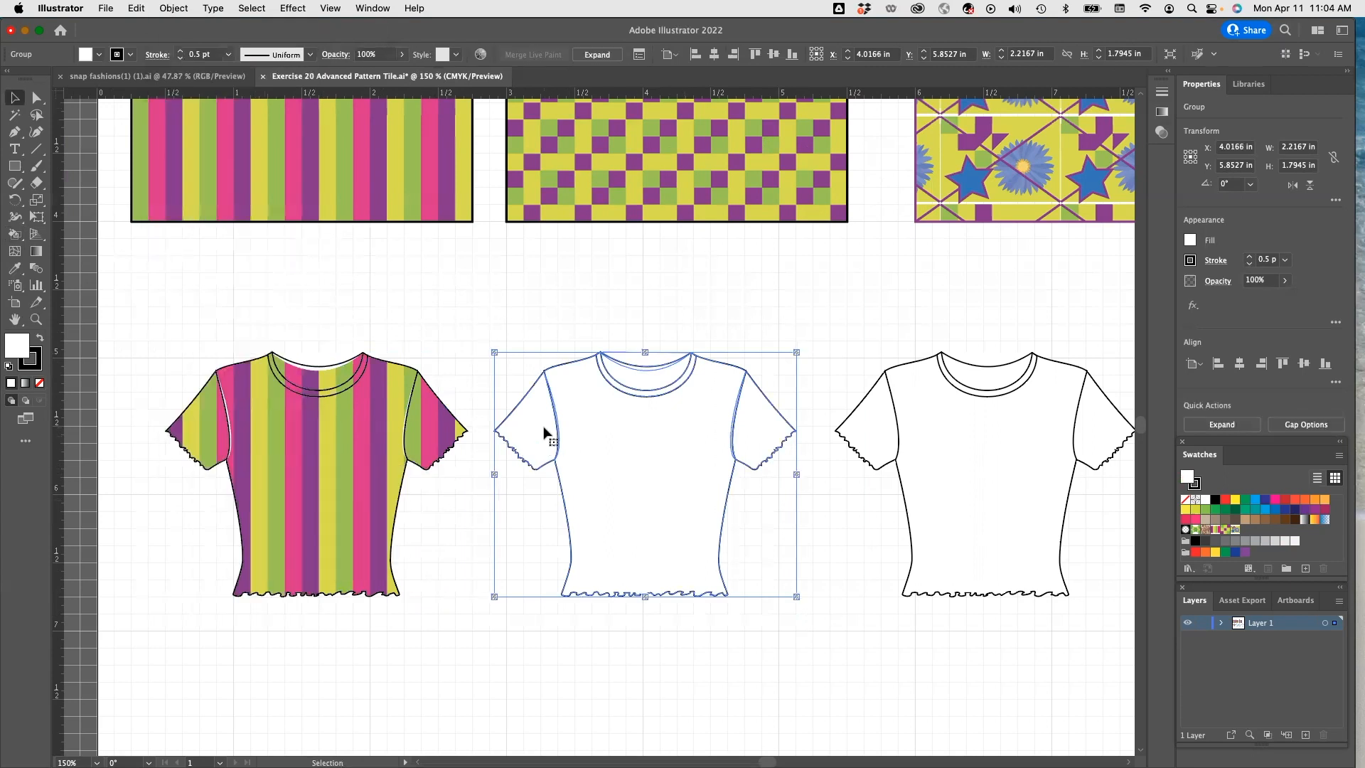
# Fill the second T-shirt's body and both sleeves with the checkered pattern swatch using the Live Paint Bucket.
pyautogui.click(15, 235)
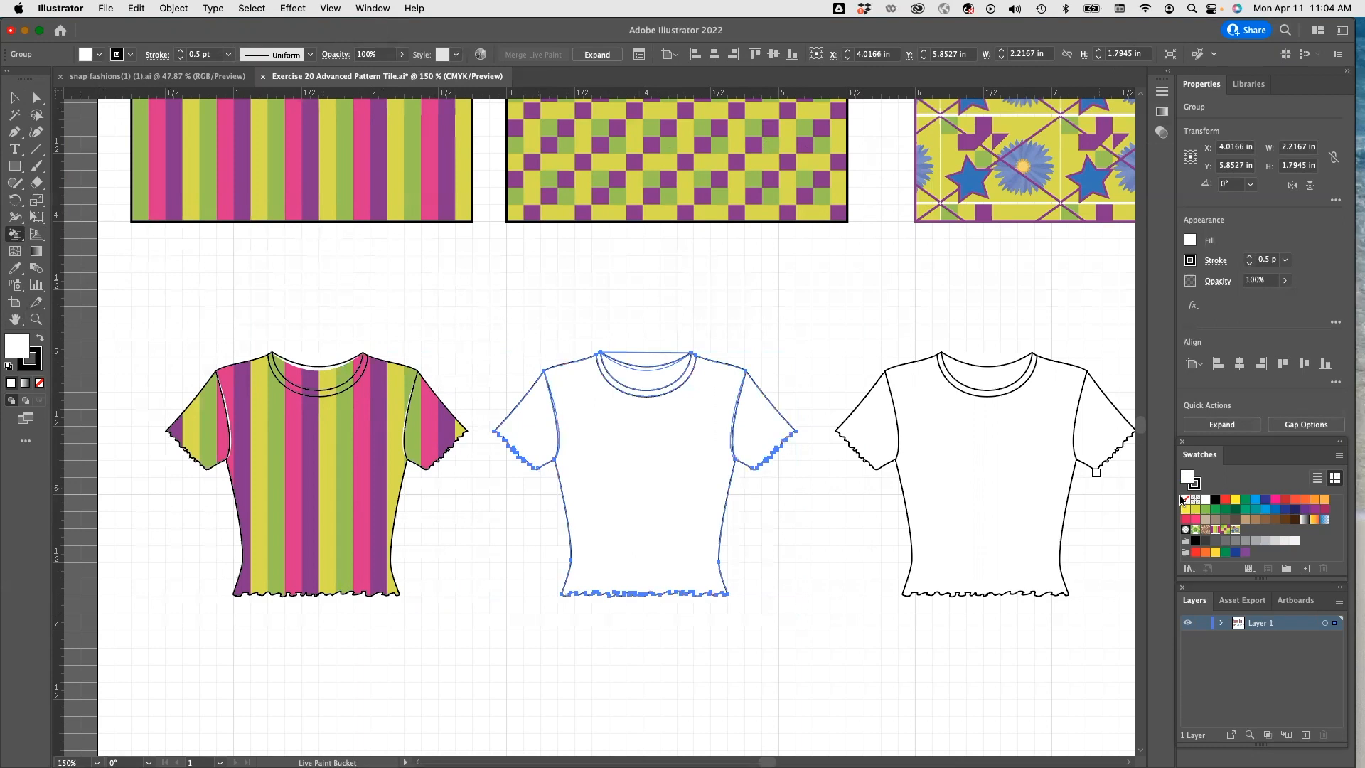
pyautogui.click(1225, 532)
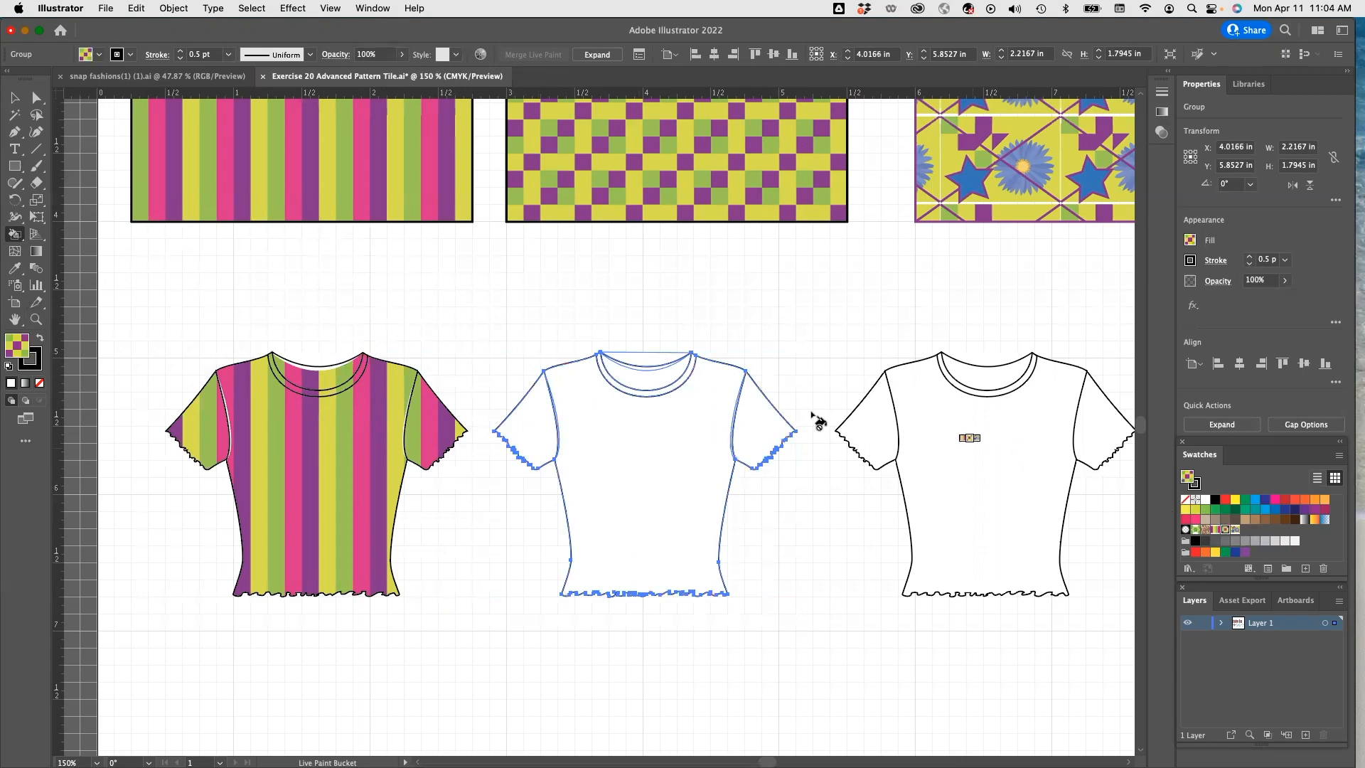
pyautogui.click(632, 437)
pyautogui.click(542, 421)
pyautogui.click(757, 434)
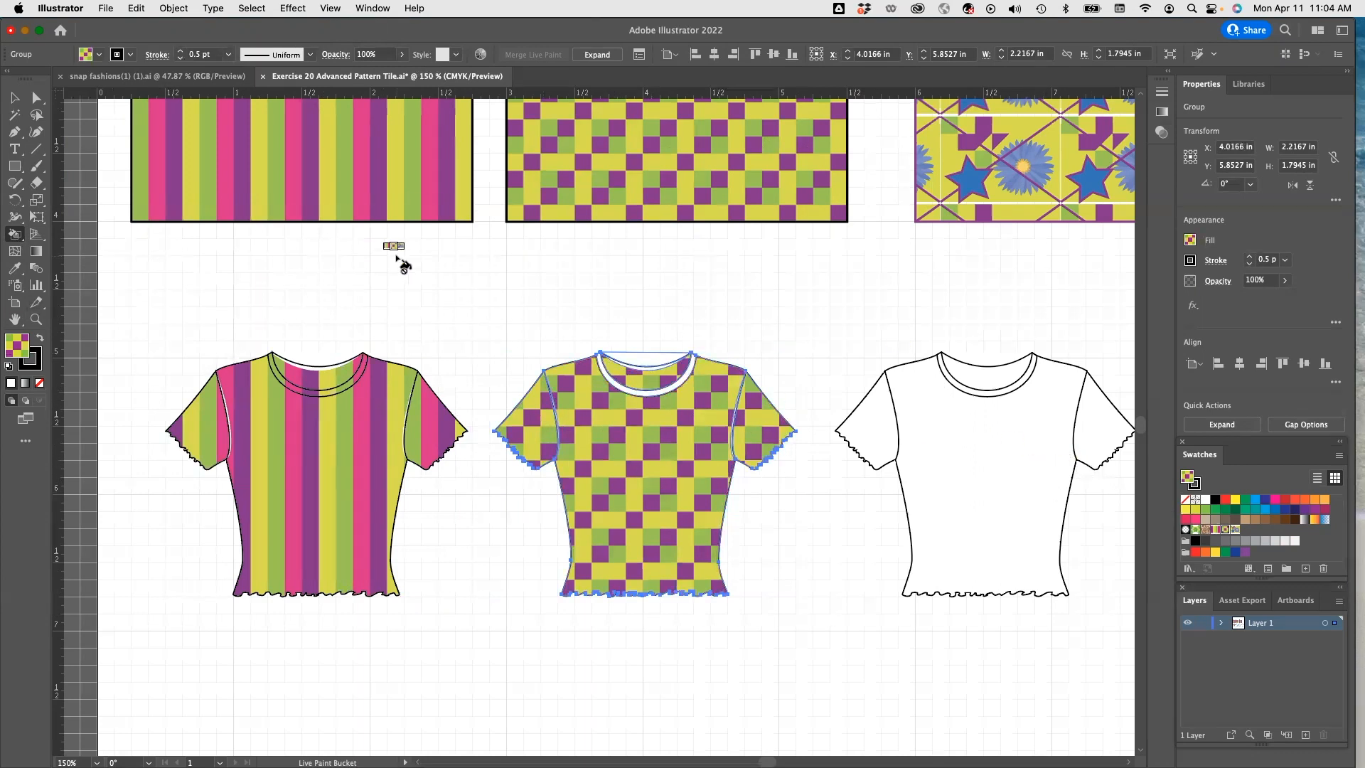
pyautogui.press('v')
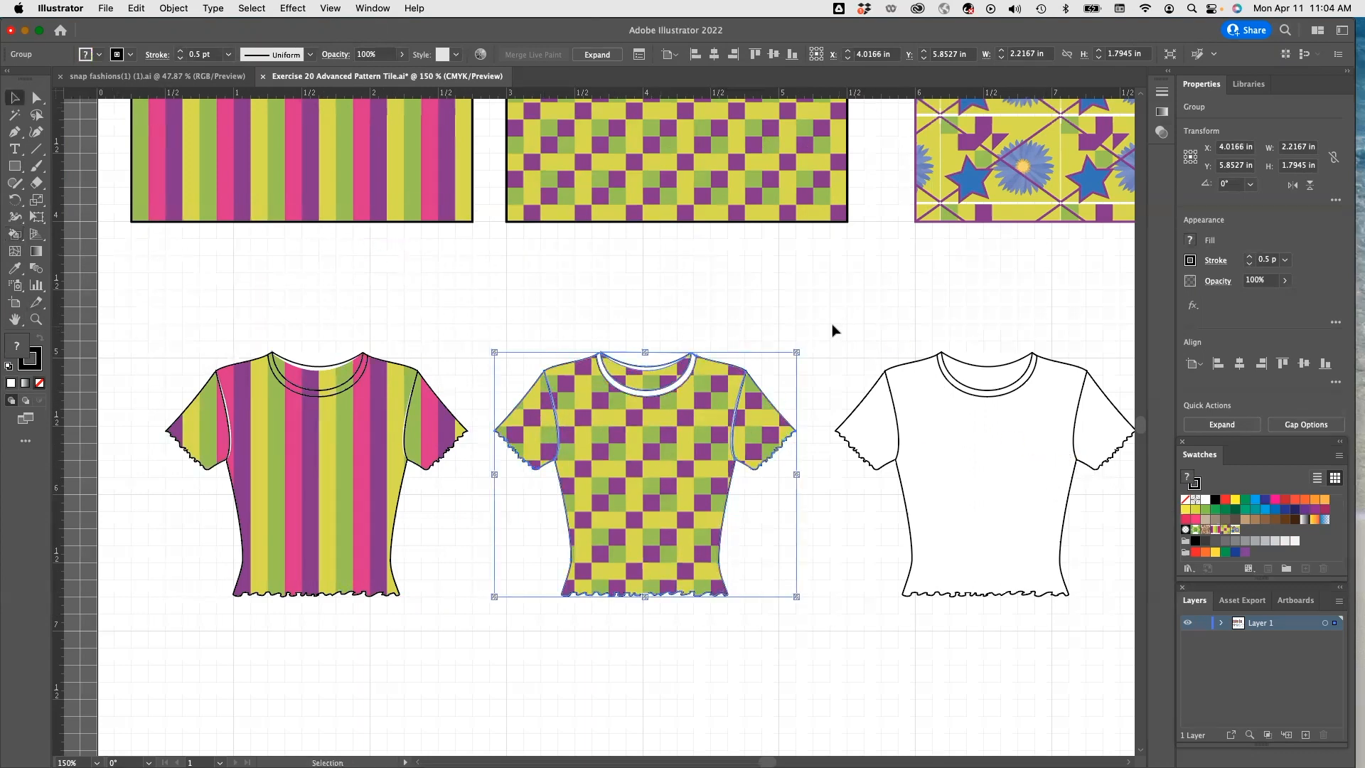
# Convert the third T-shirt, below the star-and-flower square, into a Live Paint group.
pyautogui.moveTo(828, 322); pyautogui.dragTo(1126, 620)
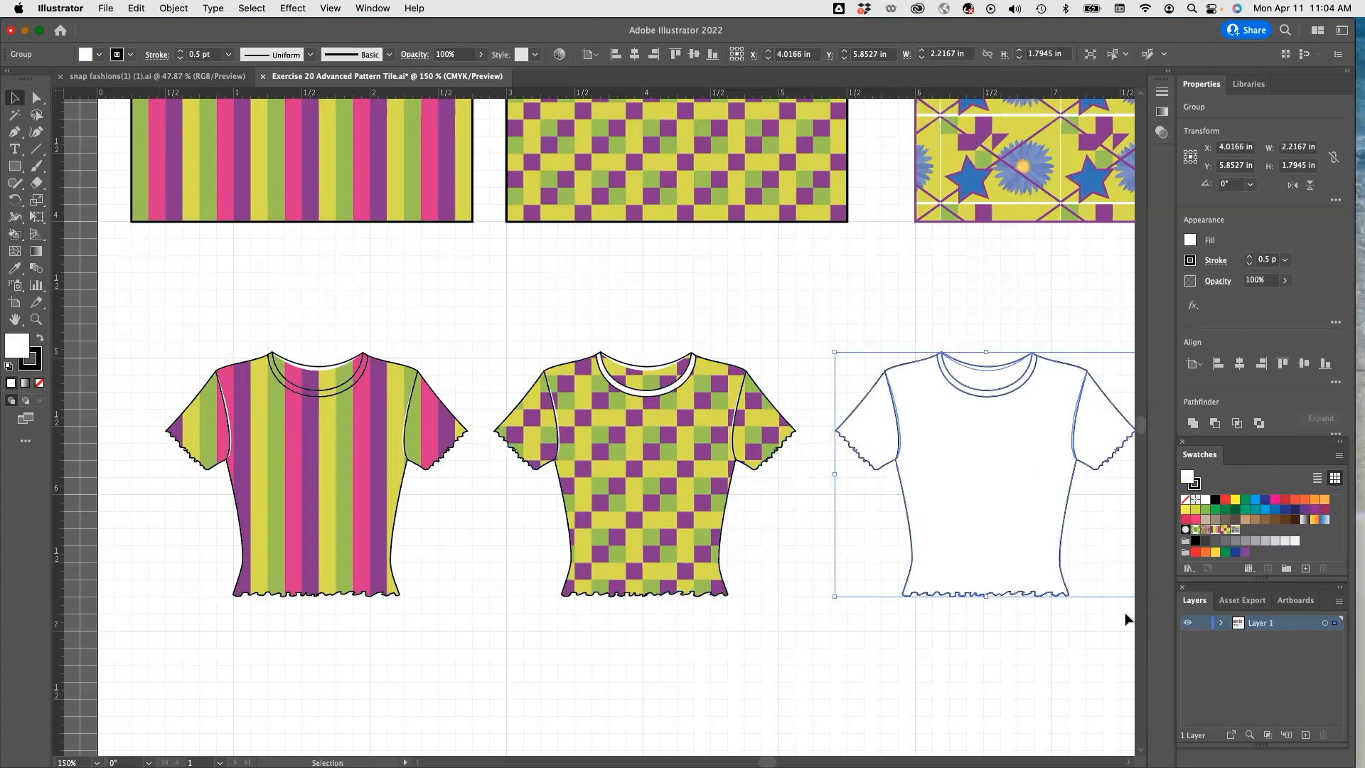
pyautogui.click(174, 8)
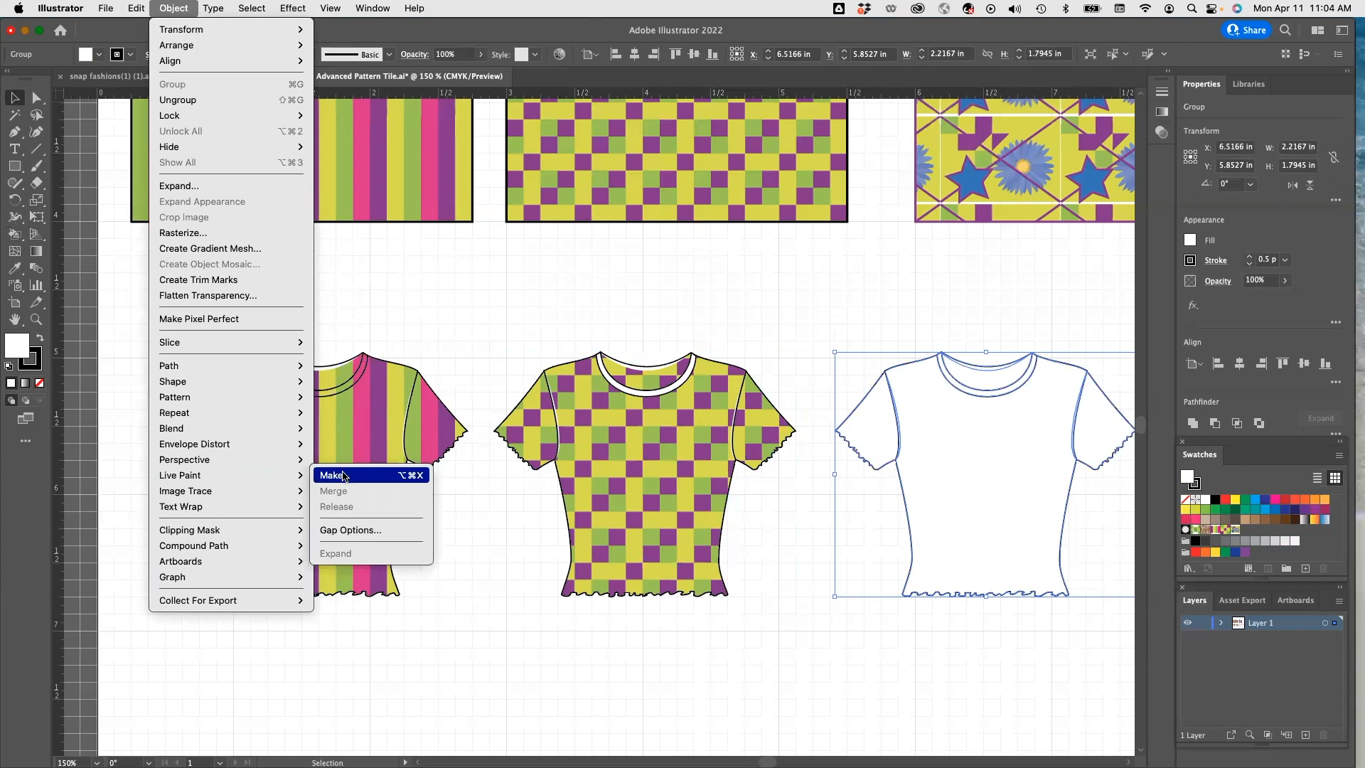
pyautogui.click(353, 477)
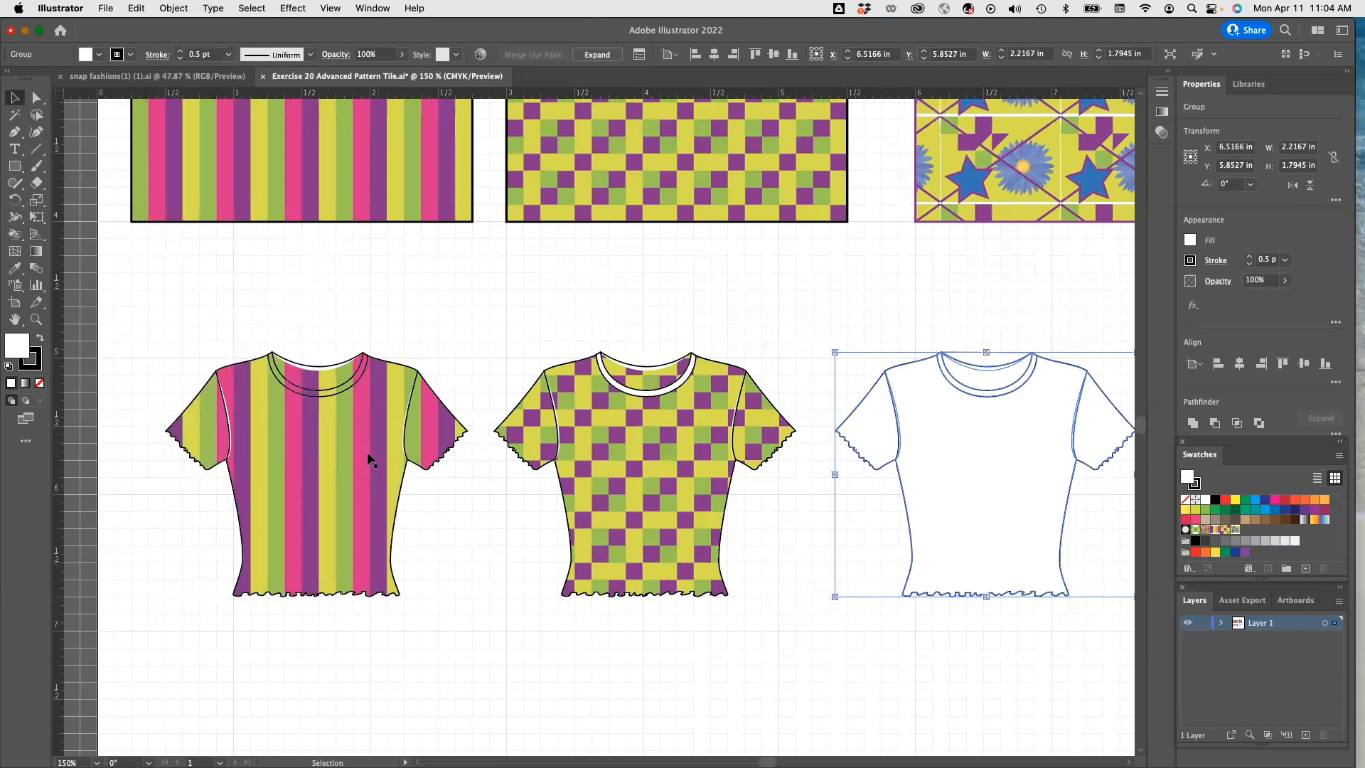
# Fill the third T-shirt's body and both sleeves with the star-and-flower pattern swatch using the Live Paint Bucket.
pyautogui.click(1236, 530)
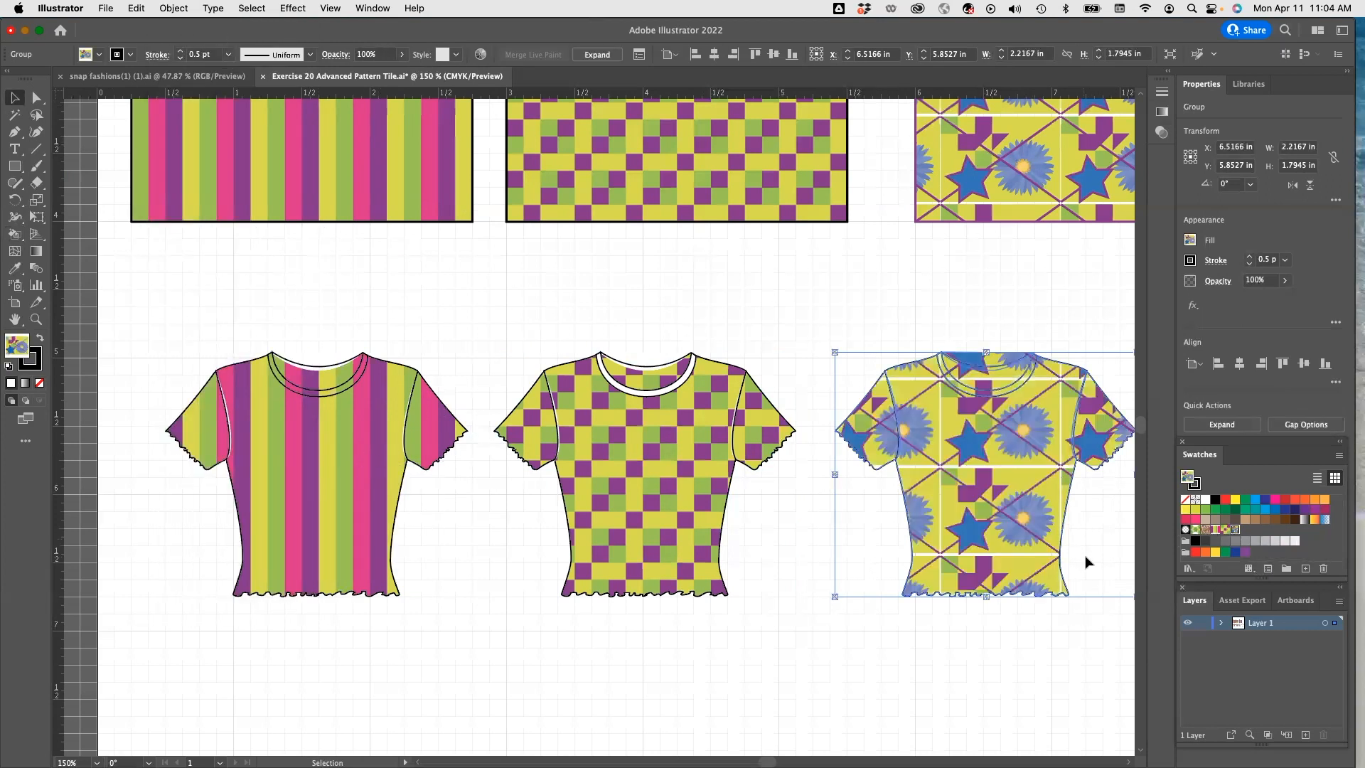
pyautogui.press('super+z')
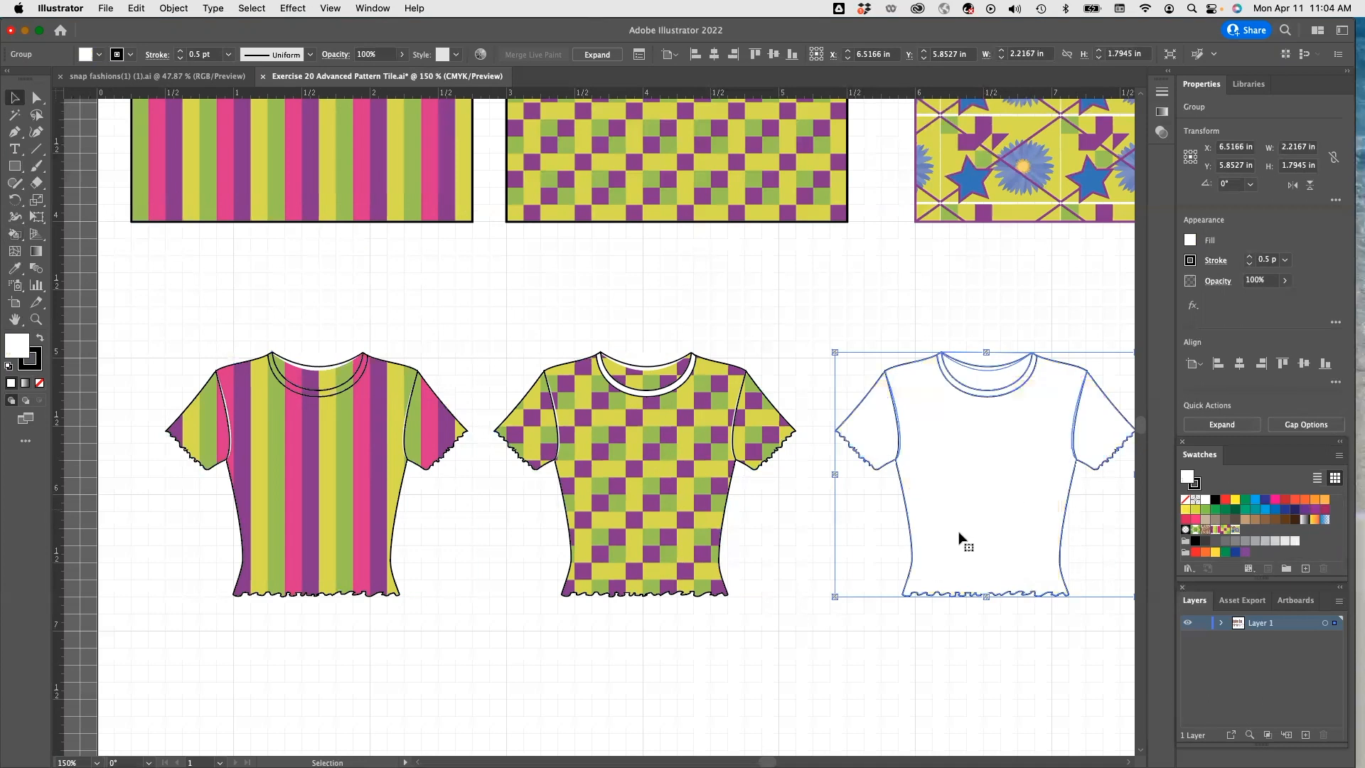
pyautogui.click(15, 235)
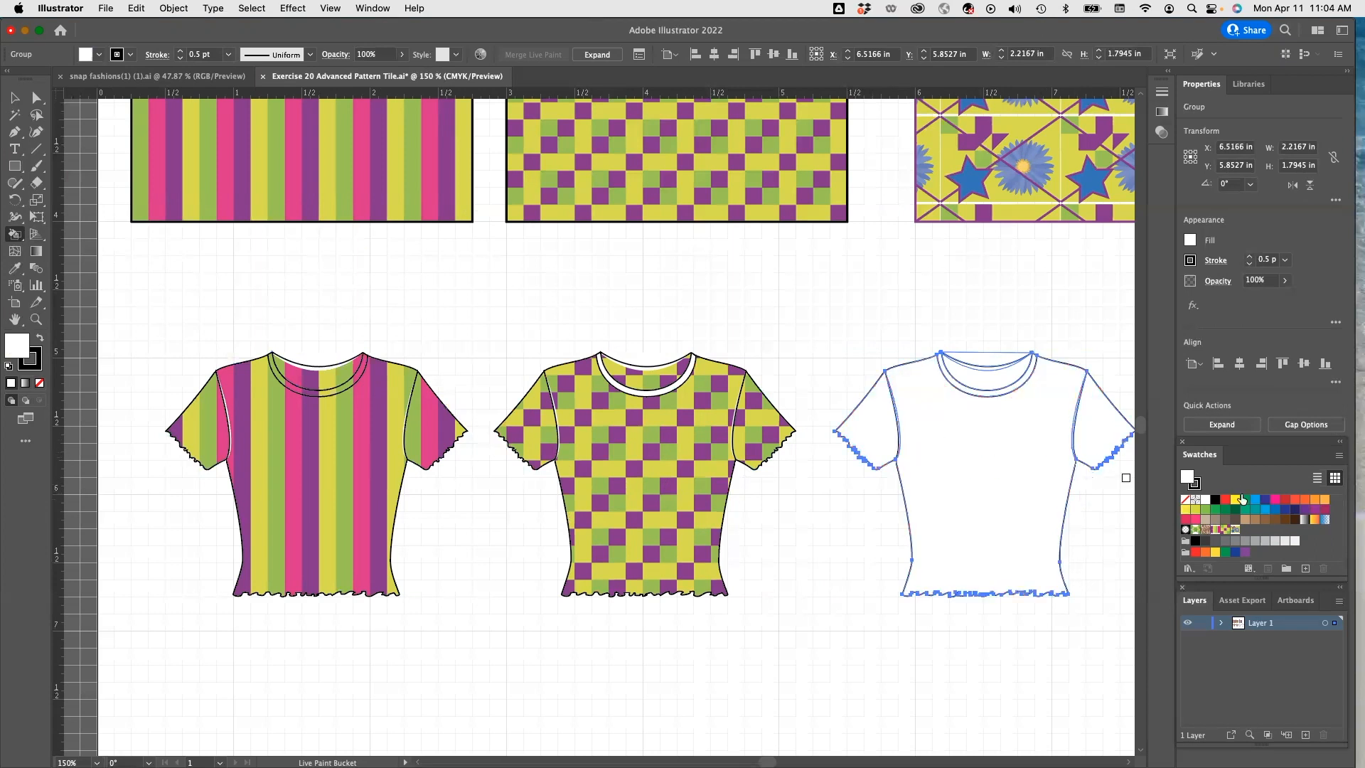
pyautogui.click(1237, 532)
pyautogui.click(968, 430)
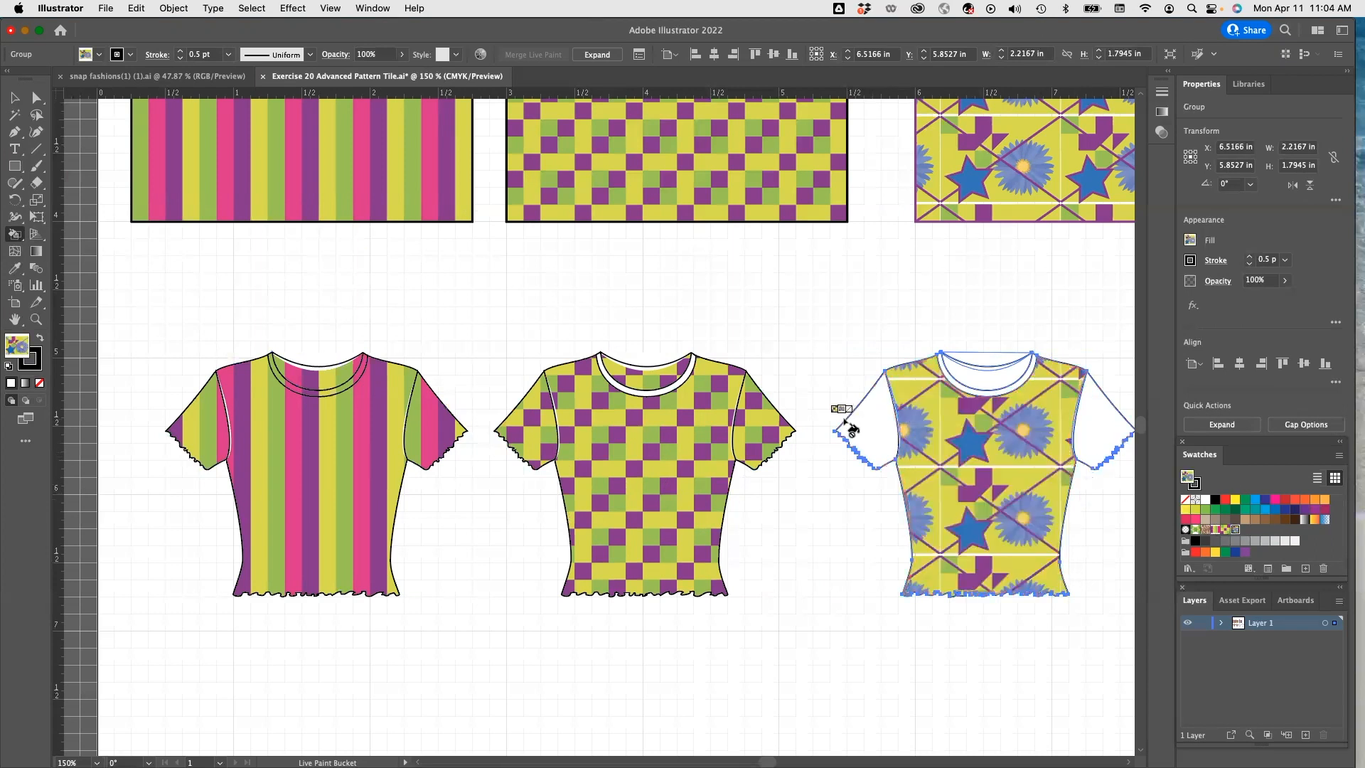
pyautogui.click(1104, 426)
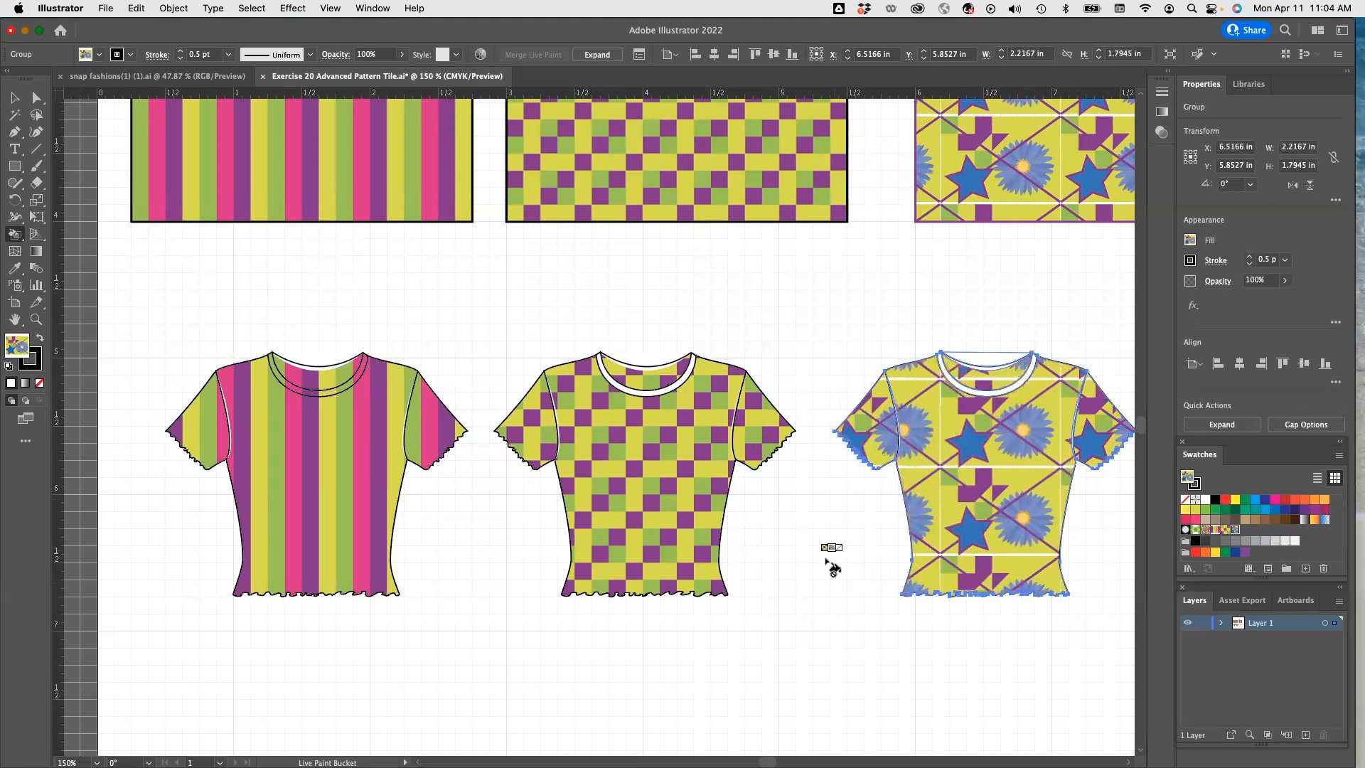
# Convert the fourth, still white T-shirt at the end of the row into a Live Paint group.
pyautogui.hscroll(-3, 822, 563)
pyautogui.hscroll(10, 825, 565)
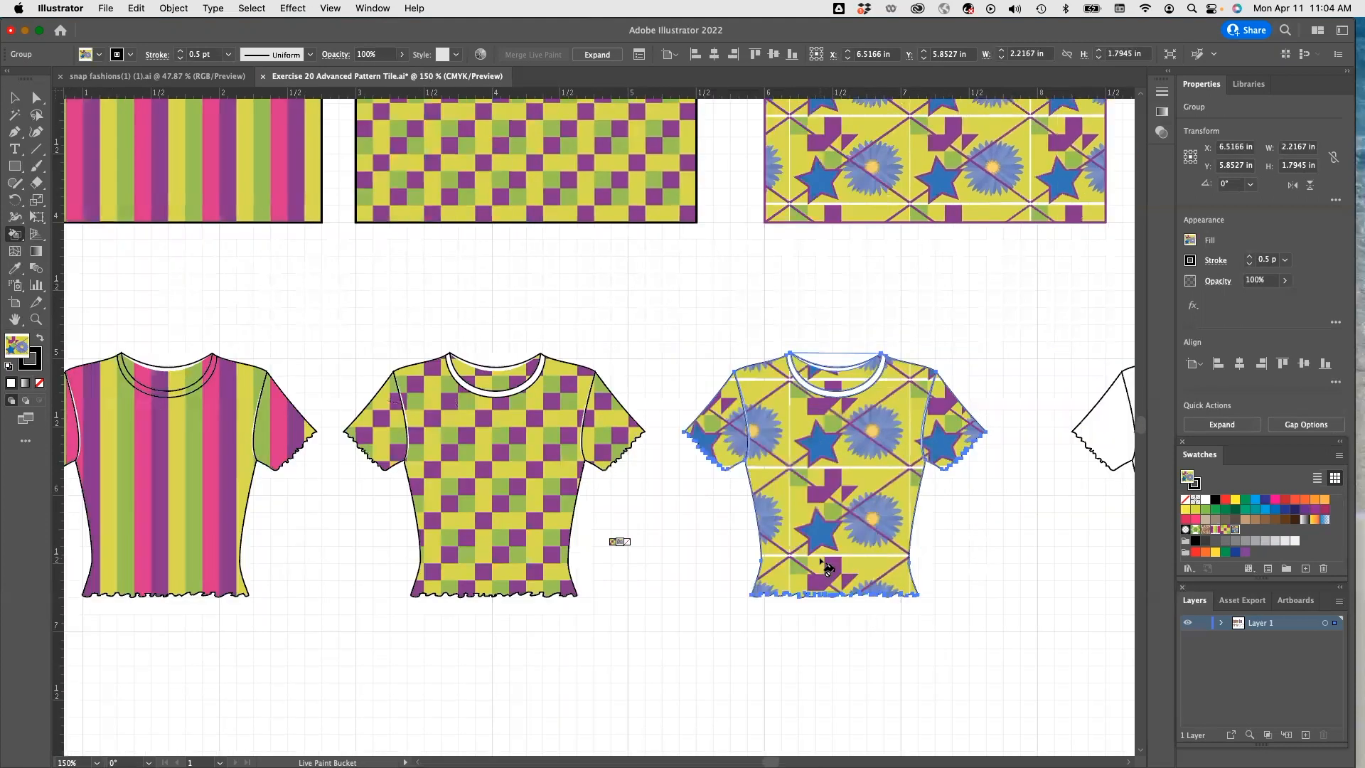
pyautogui.hscroll(10, 824, 566)
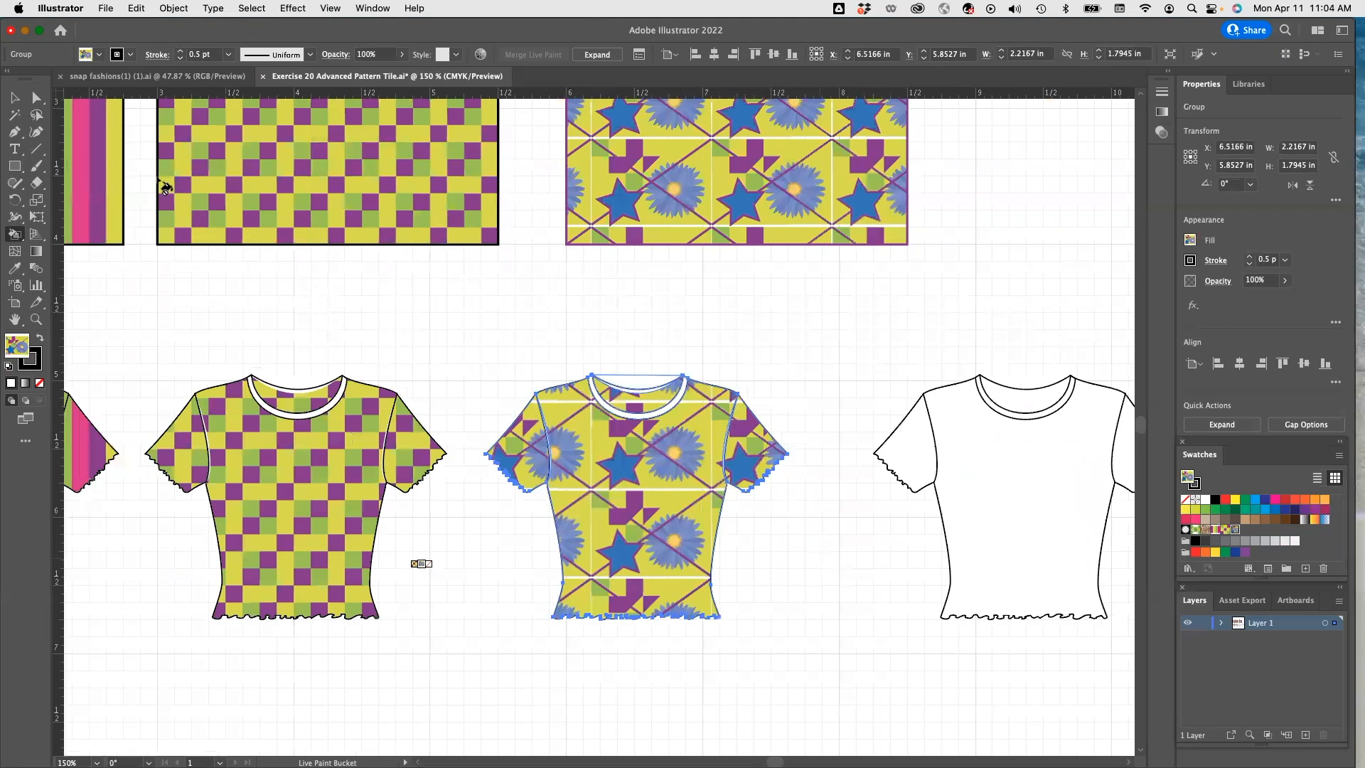
pyautogui.hscroll(2, 753, 455)
pyautogui.click(17, 99)
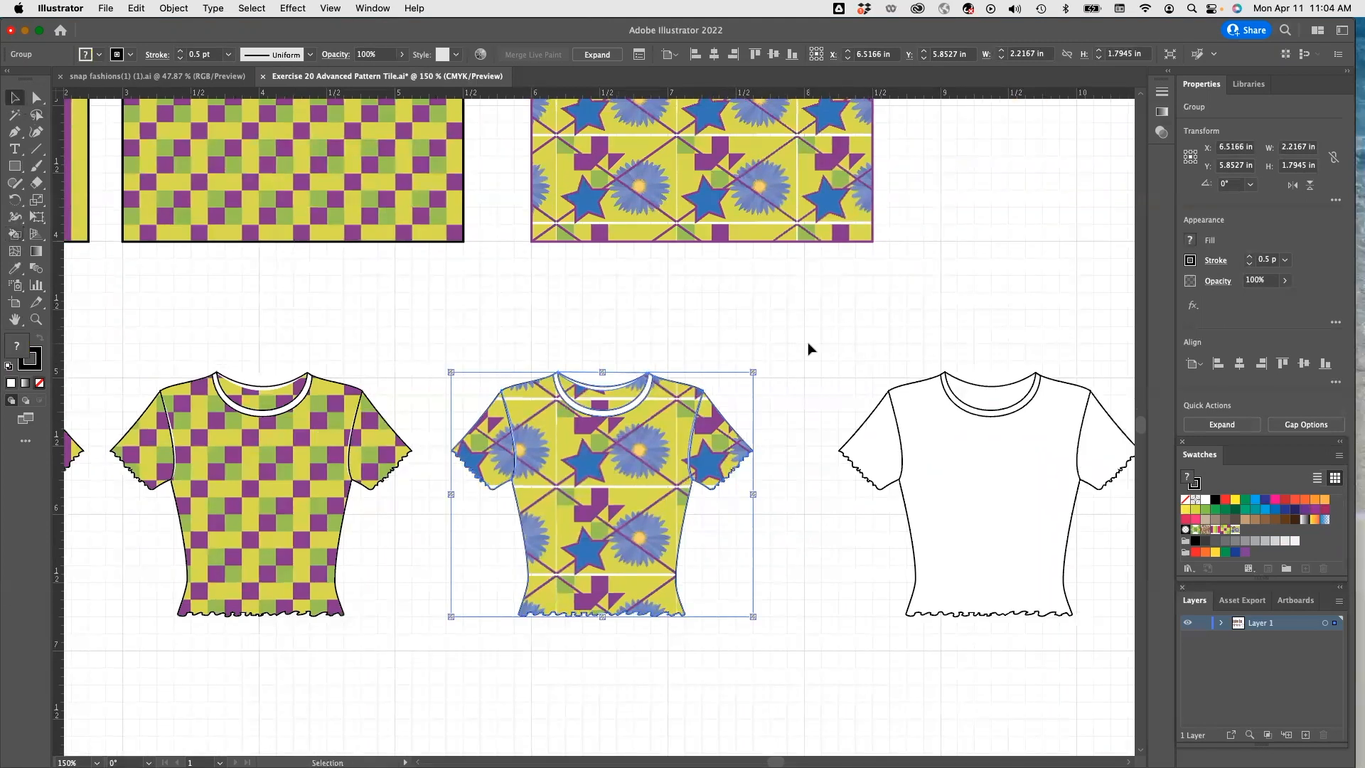
pyautogui.hscroll(3, 1000, 594)
pyautogui.click(981, 583)
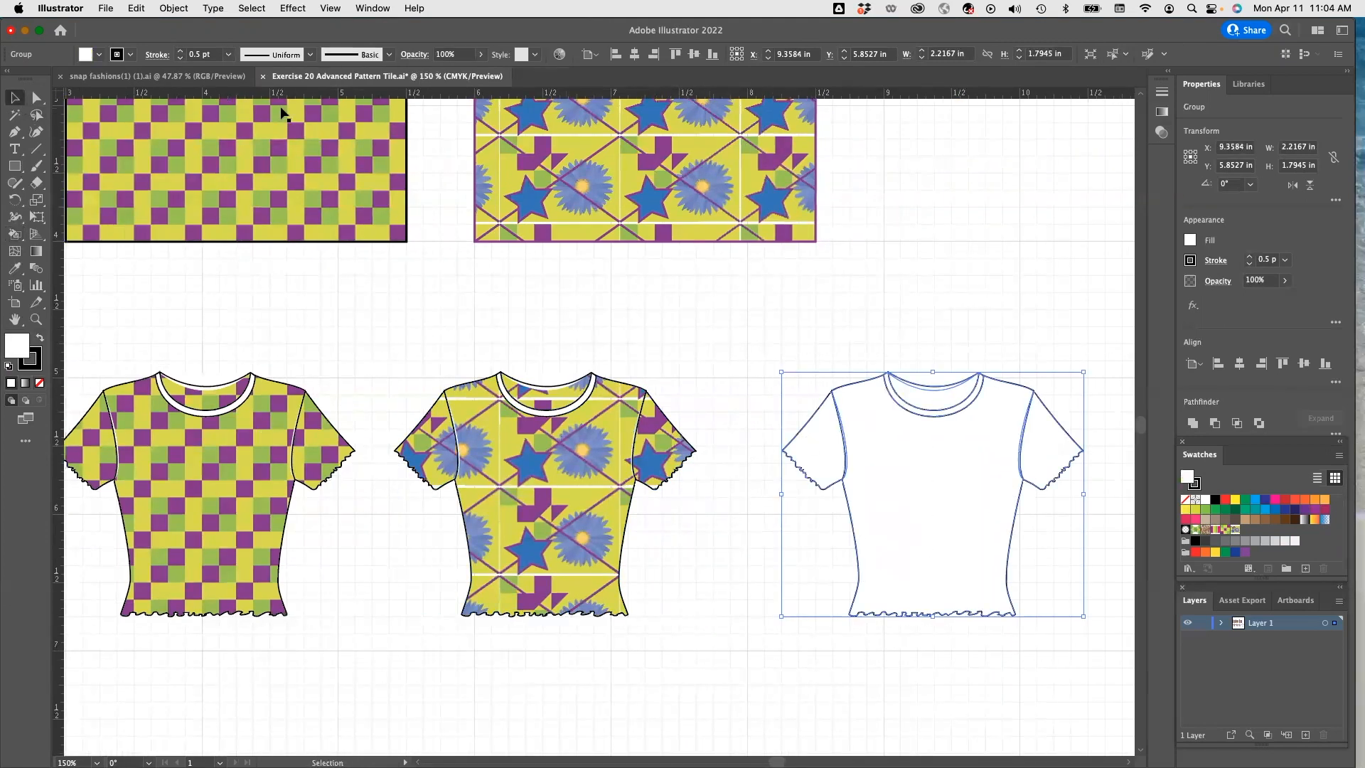
pyautogui.click(182, 8)
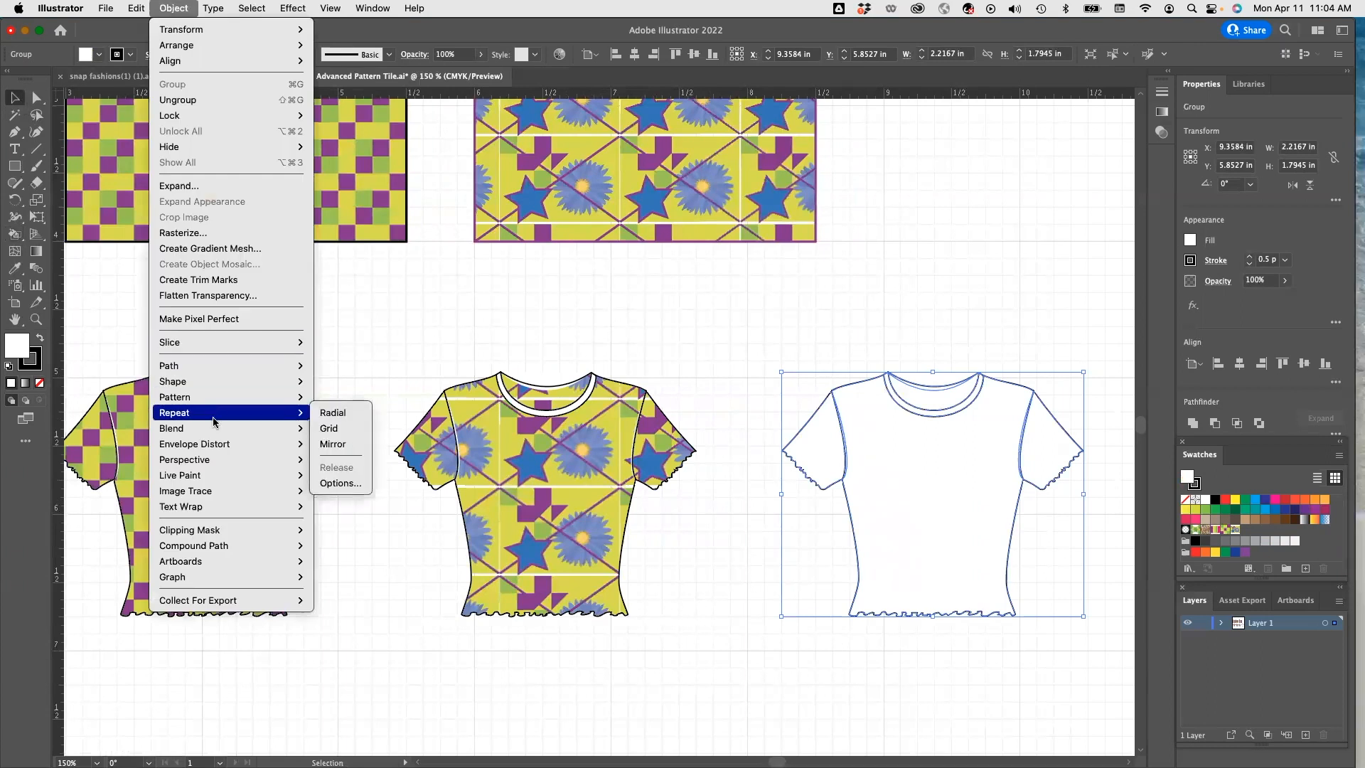
pyautogui.moveTo(215, 475)
pyautogui.click(331, 475)
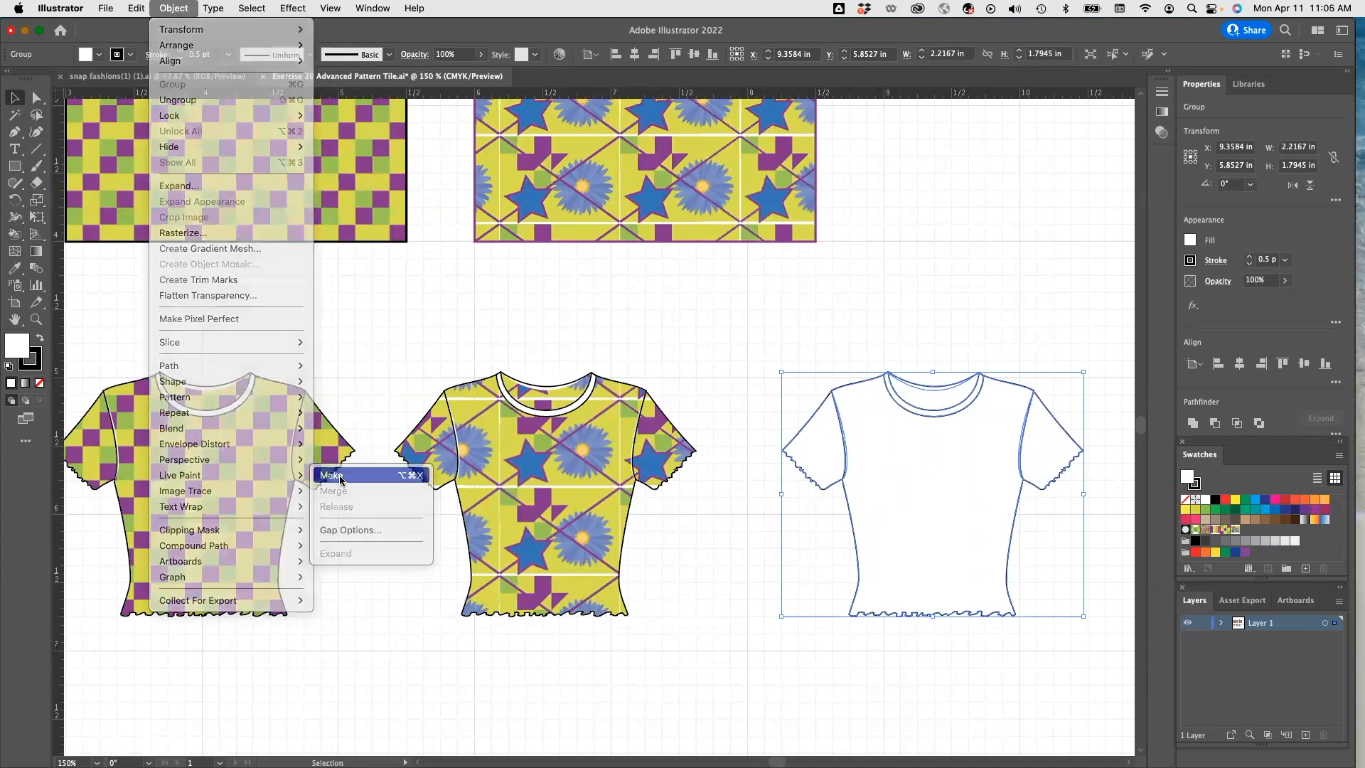
# Fill the fourth T-shirt's body and both sleeves with the star-and-flower pattern swatch using the Live Paint Bucket.
pyautogui.click(17, 236)
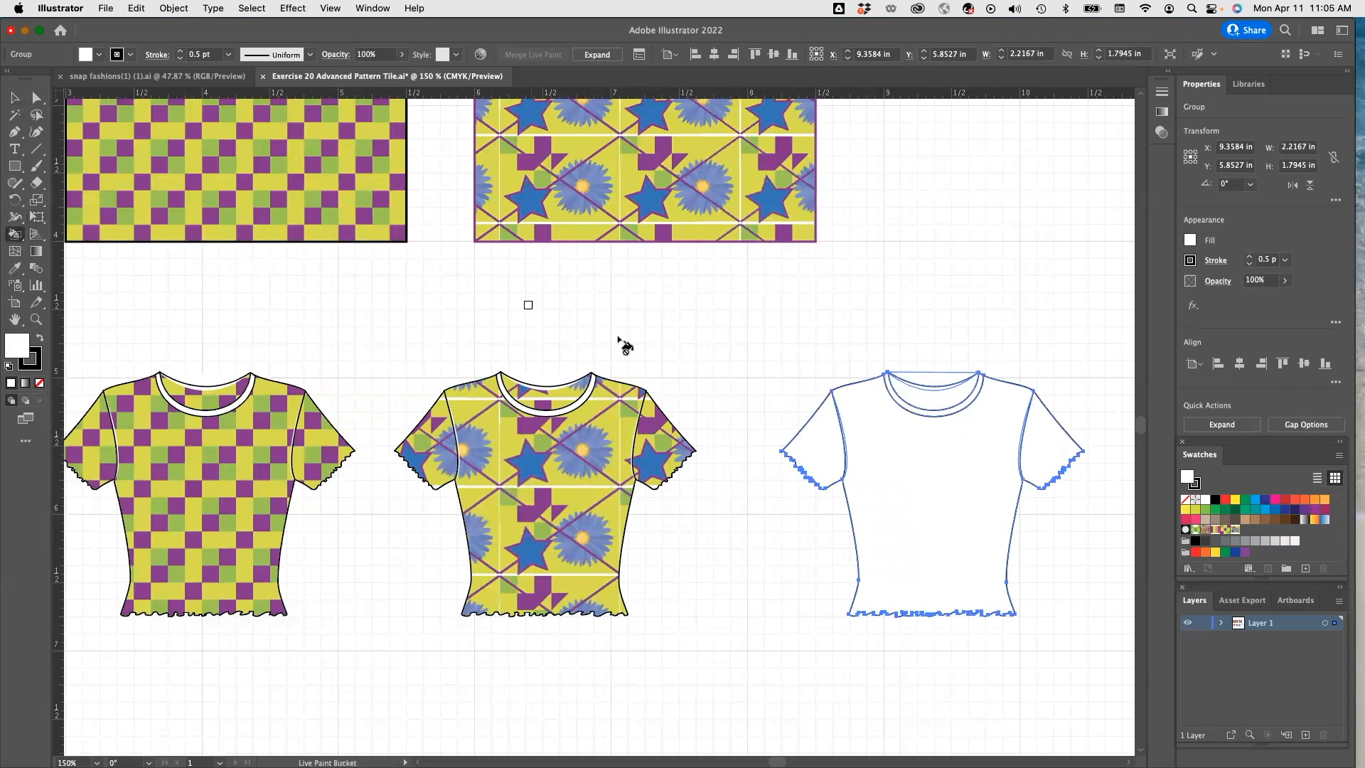
pyautogui.click(1238, 530)
pyautogui.click(882, 475)
pyautogui.click(817, 464)
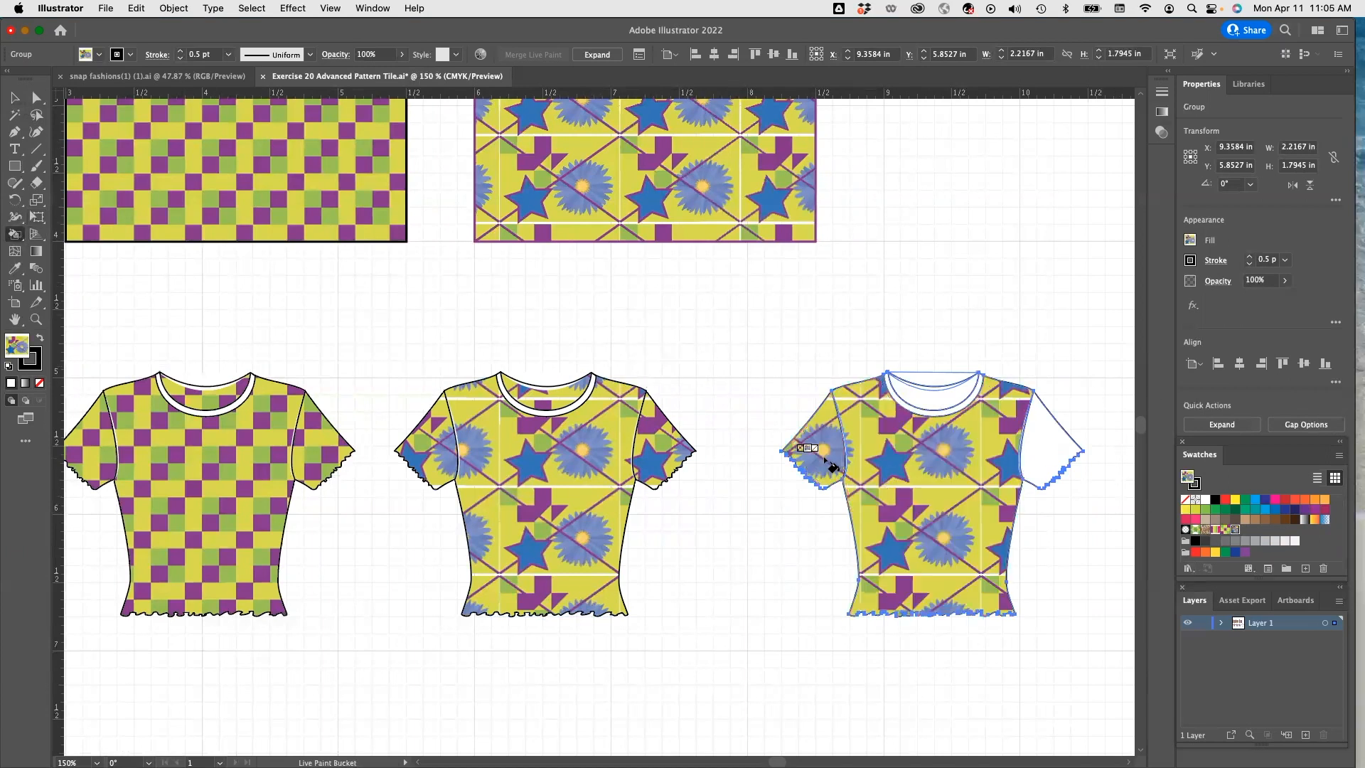
pyautogui.click(1039, 451)
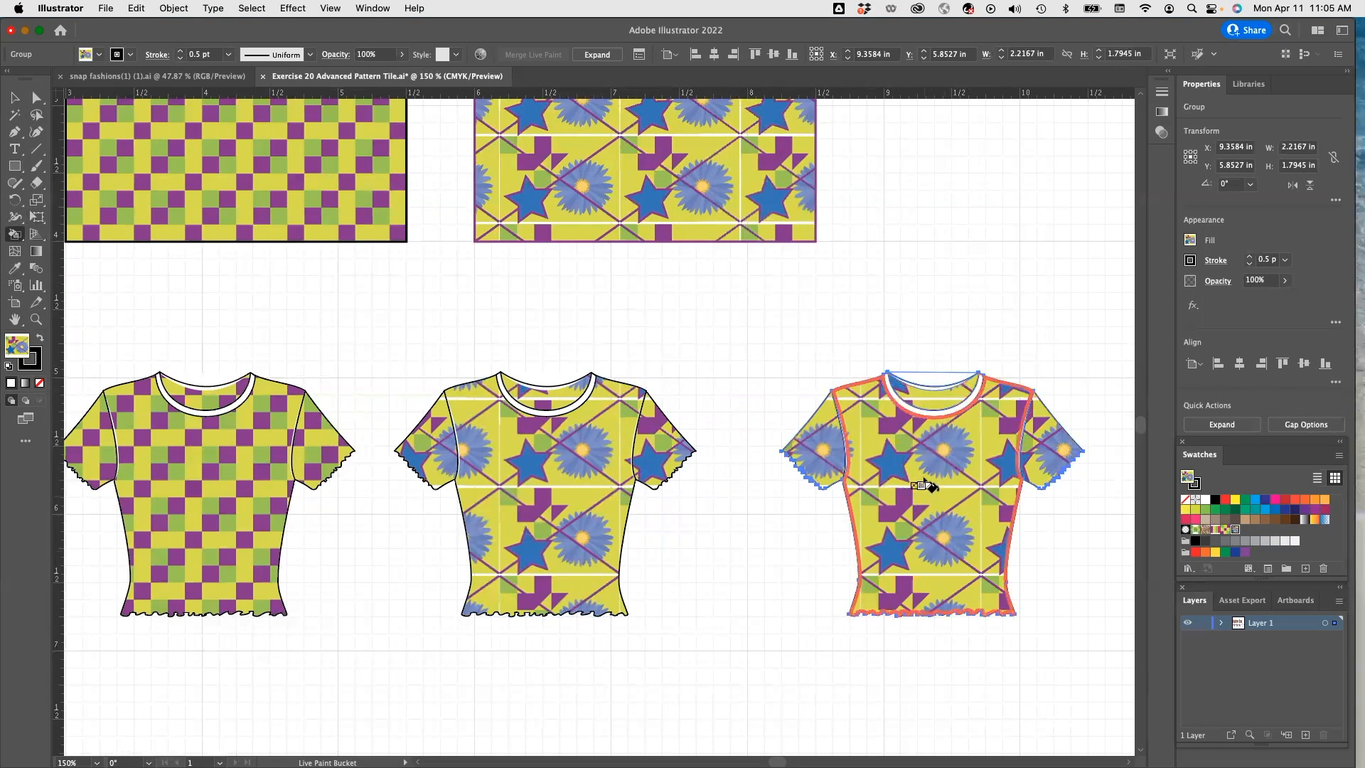
# Scale only the pattern in the fourth T-shirt uniformly to 20%, with Transform Objects off and Transform Patterns on.
pyautogui.press('v')
pyautogui.rightClick(881, 437)
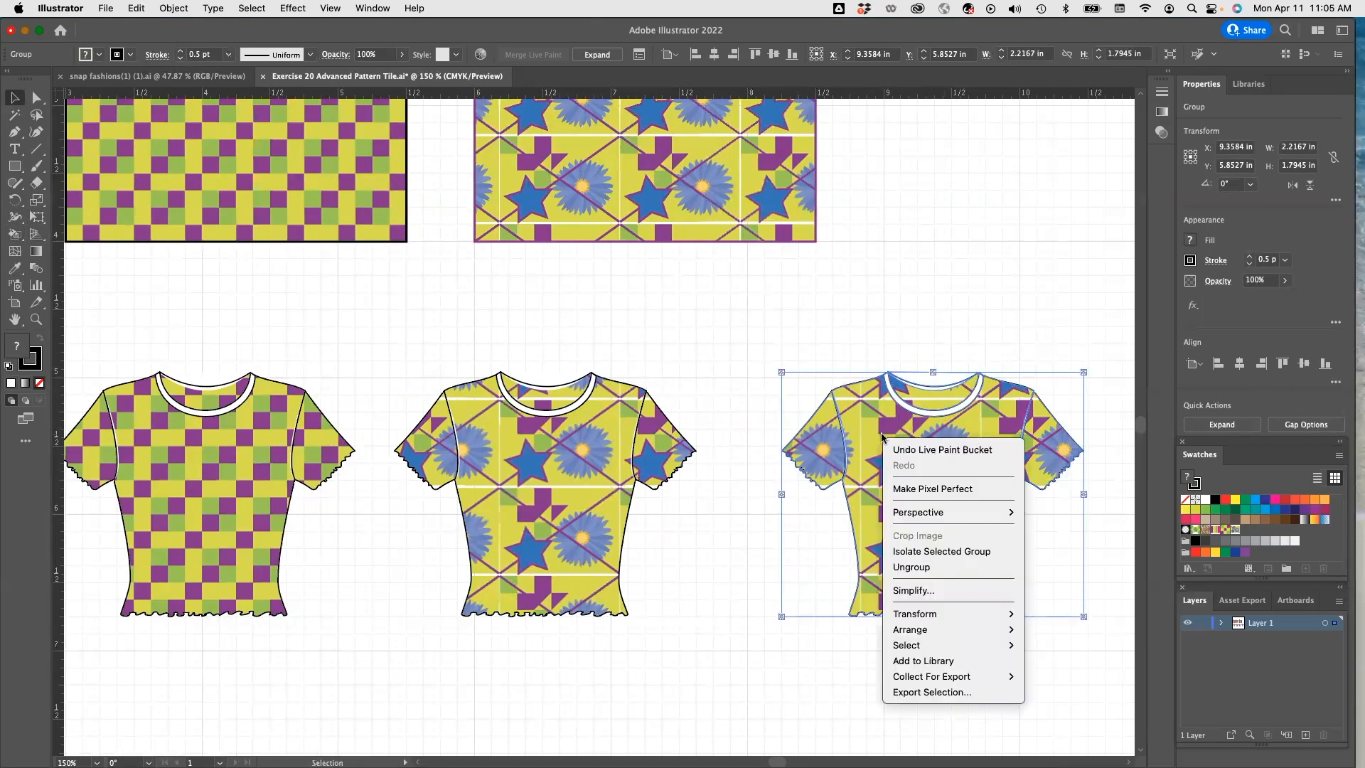
pyautogui.moveTo(924, 616)
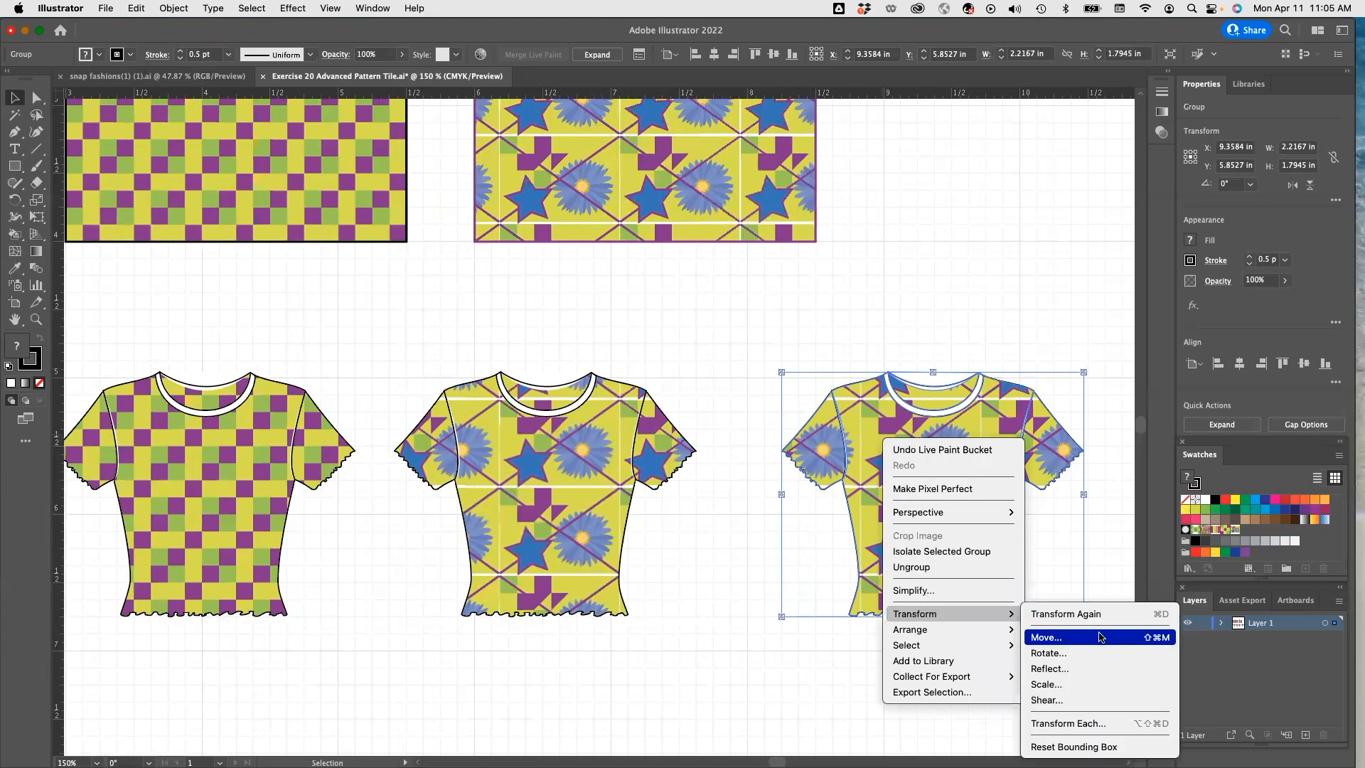
pyautogui.click(1054, 686)
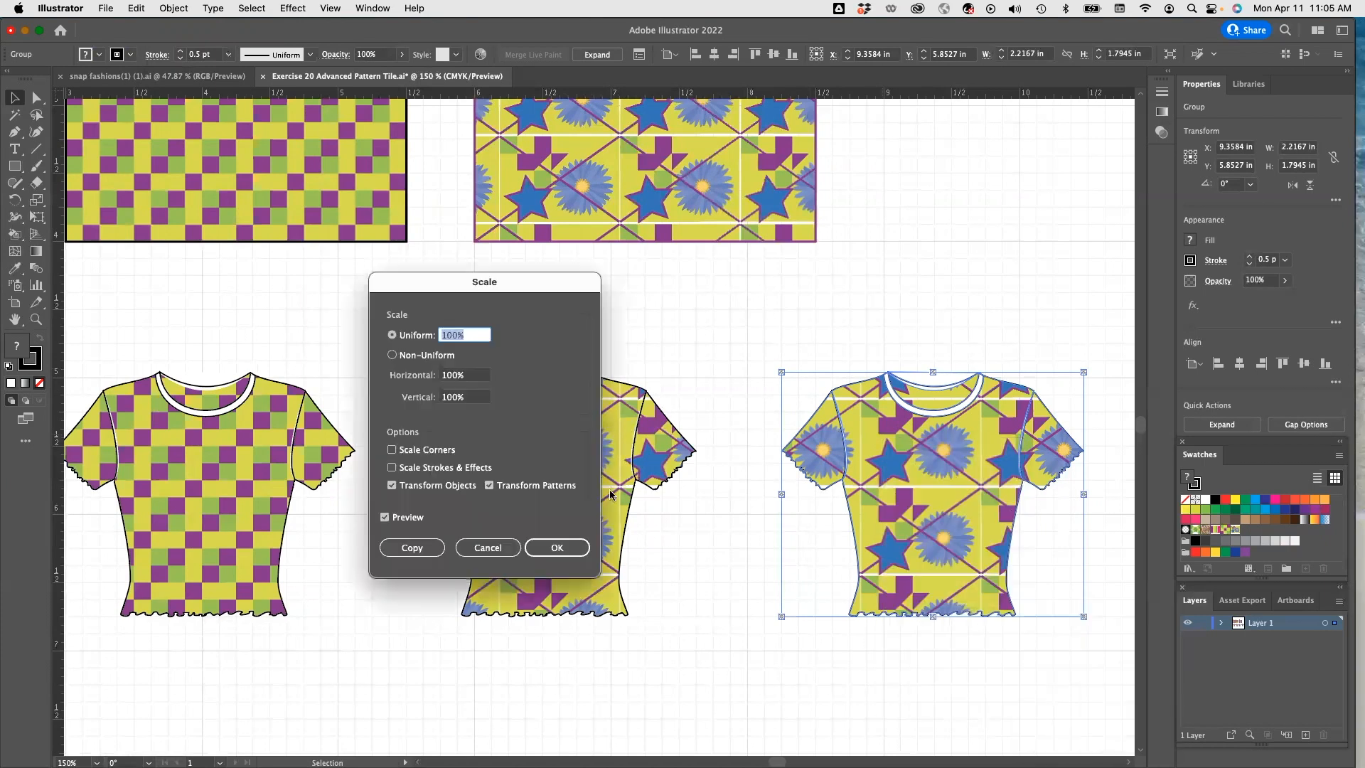
pyautogui.click(391, 486)
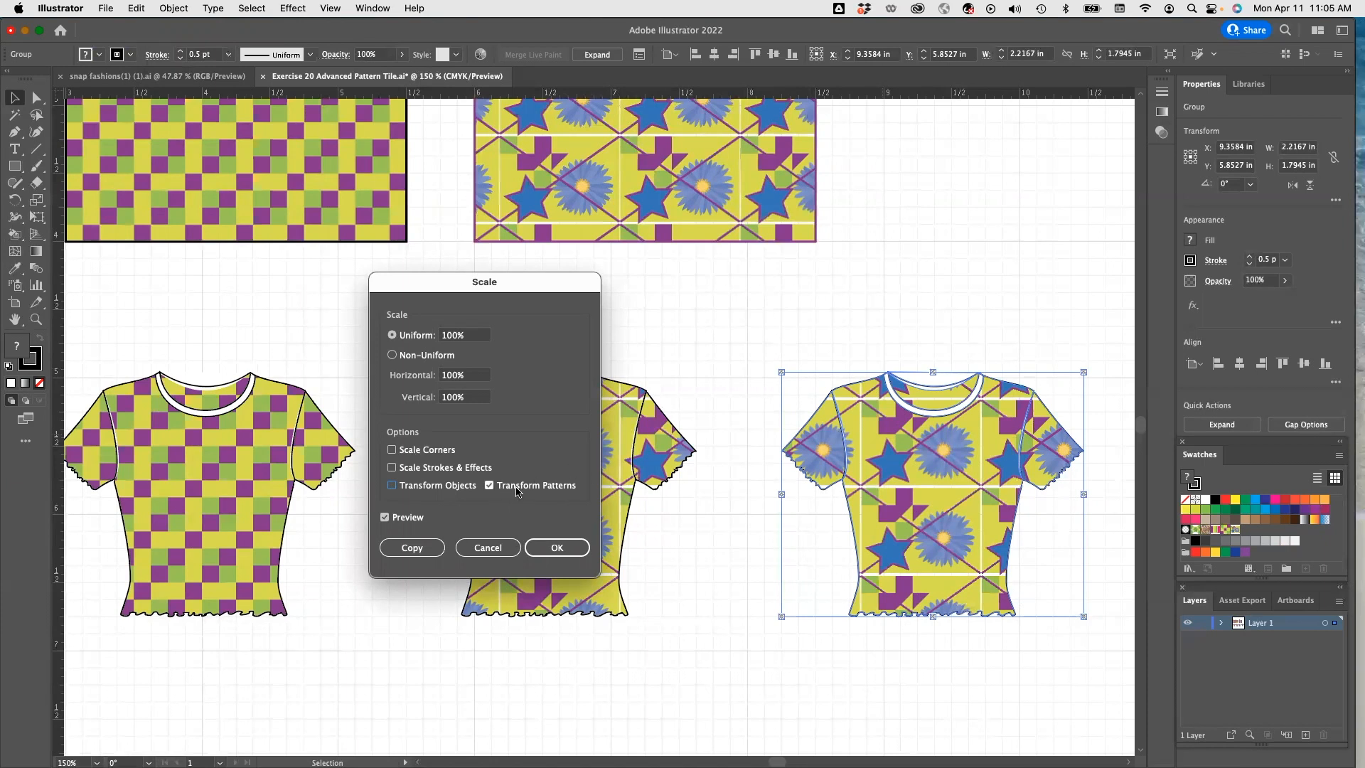
pyautogui.click(455, 336)
pyautogui.doubleClick(455, 336)
pyautogui.write('20')
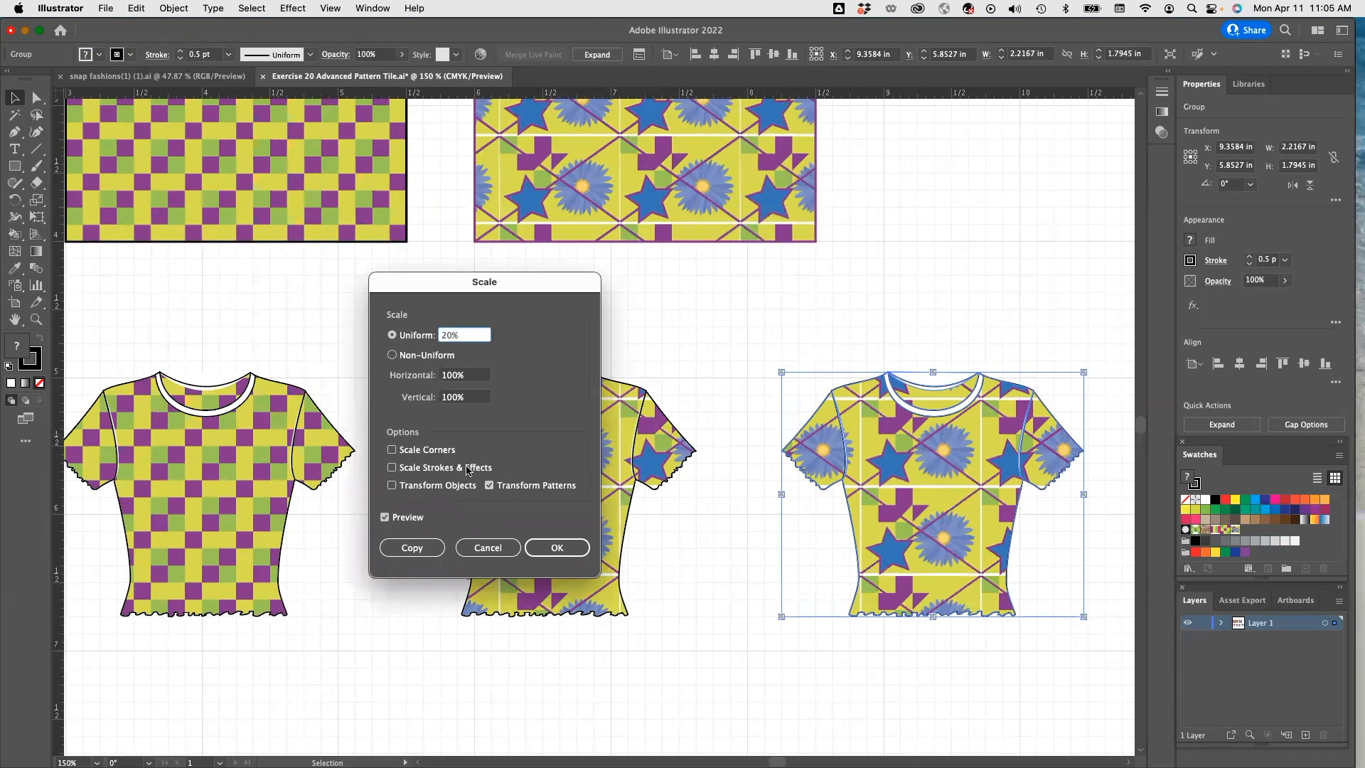
pyautogui.click(556, 553)
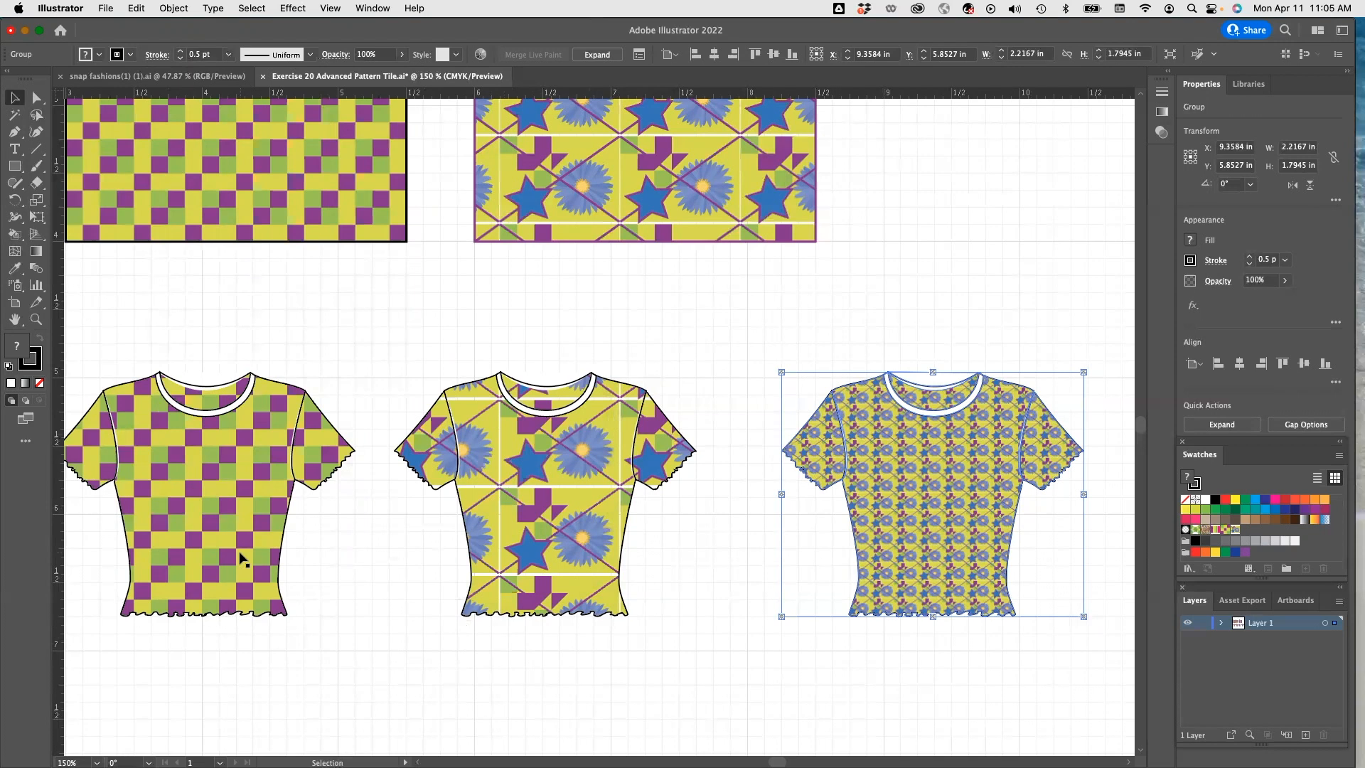
# Review the whole artboard, comparing the motifs and pattern squares with the four filled T-shirts.
pyautogui.hscroll(5, 283, 585)
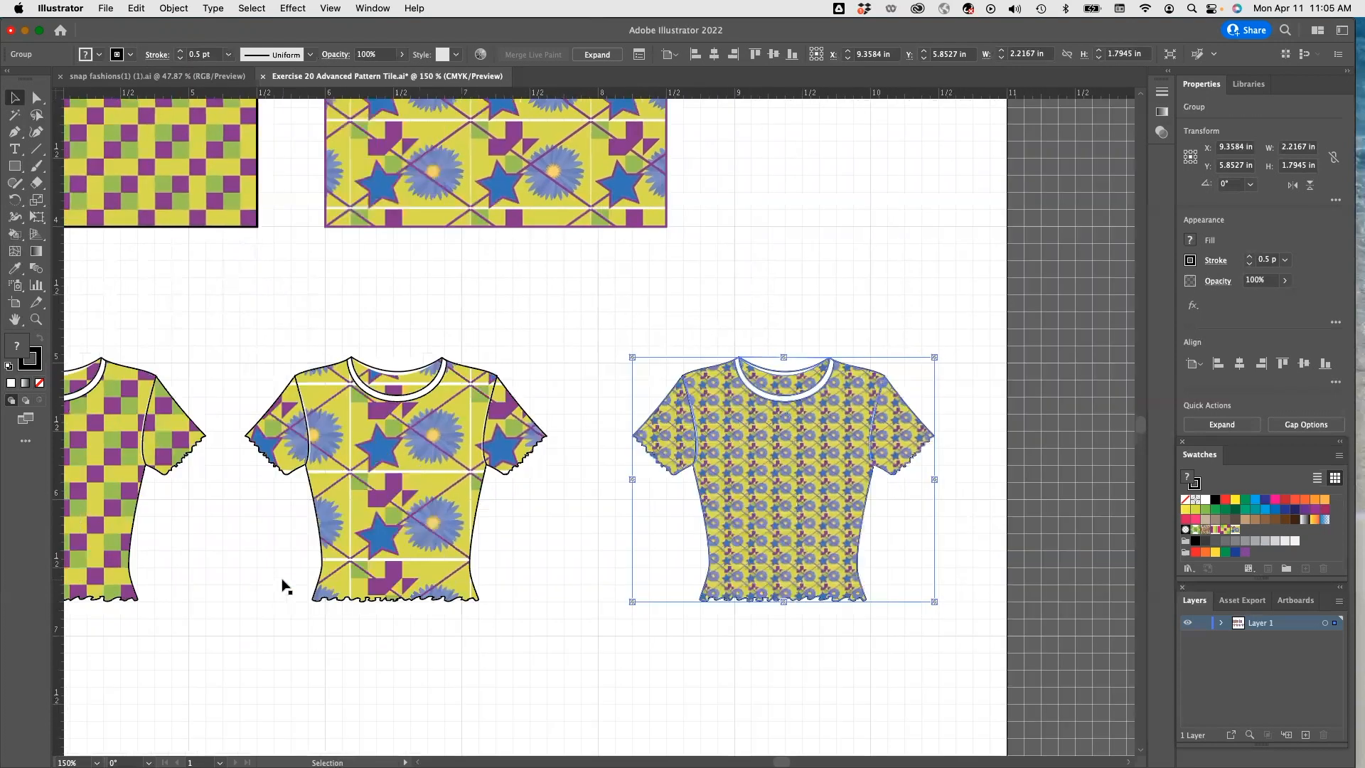
pyautogui.hscroll(-2, 311, 579)
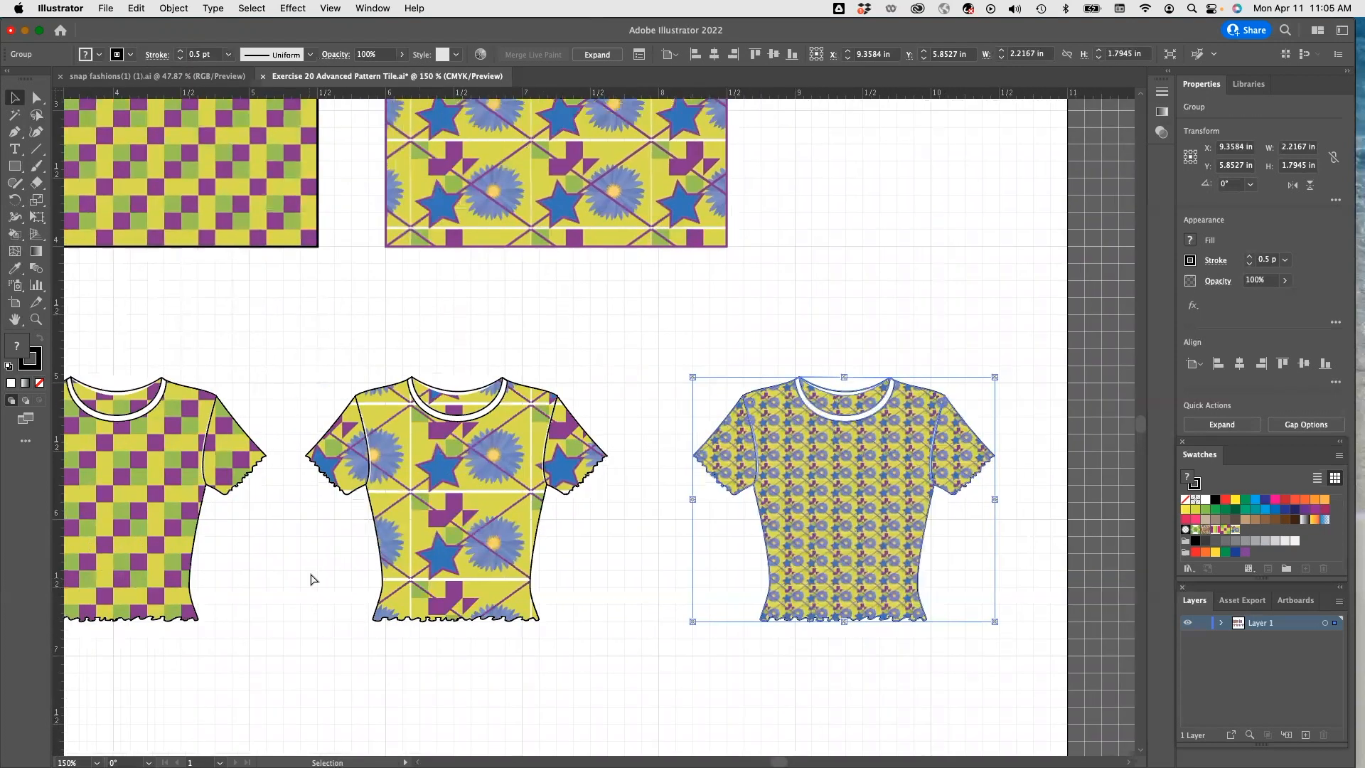
pyautogui.press('super+minus')
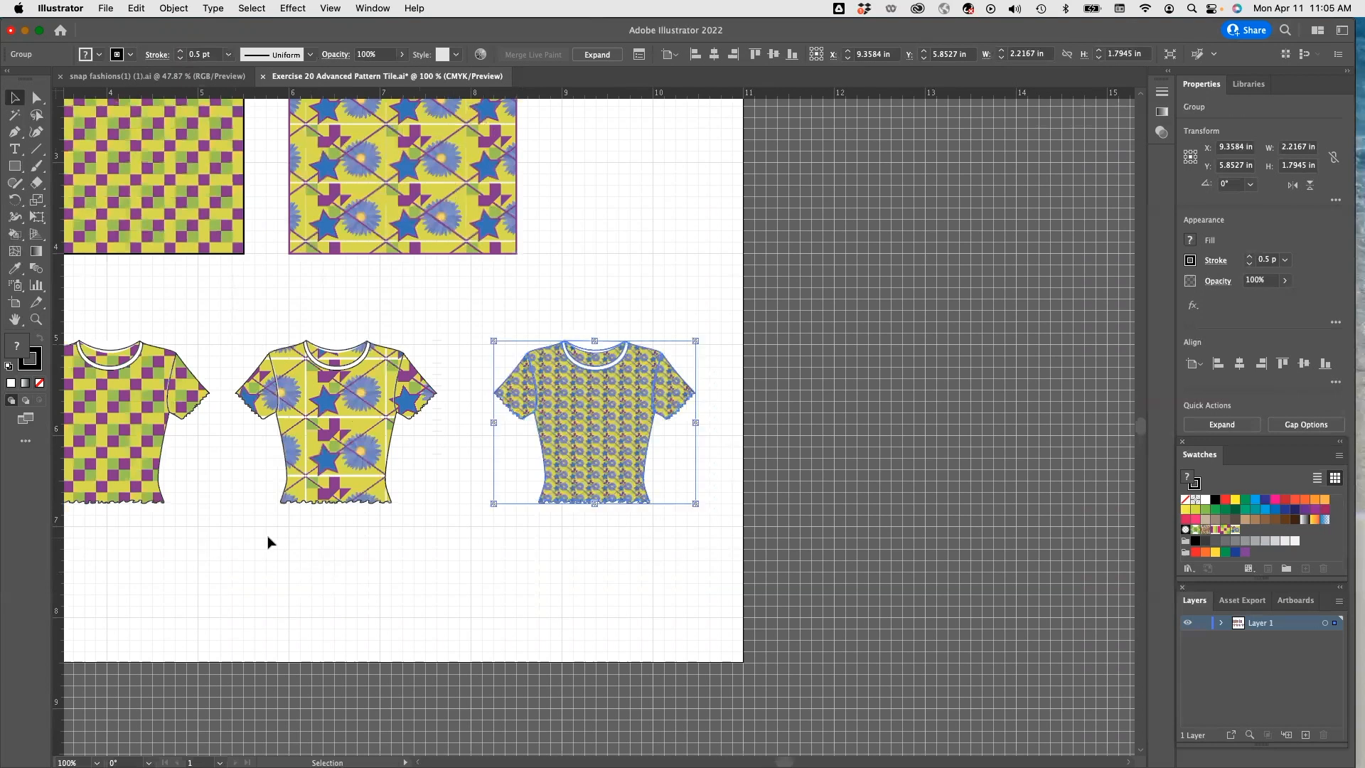
pyautogui.moveTo(302, 539); pyautogui.dragTo(731, 615)
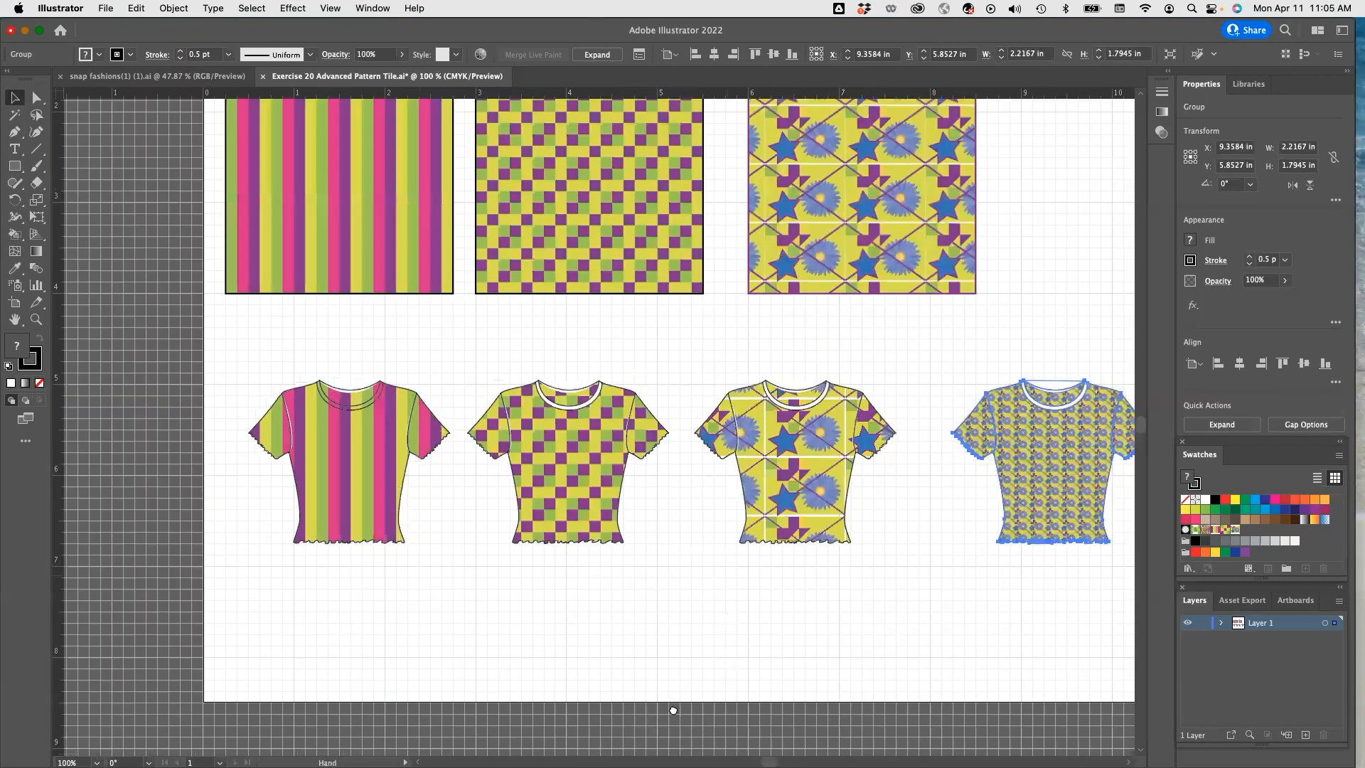
pyautogui.scroll(5, 580, 562)
pyautogui.hscroll(2, 580, 562)
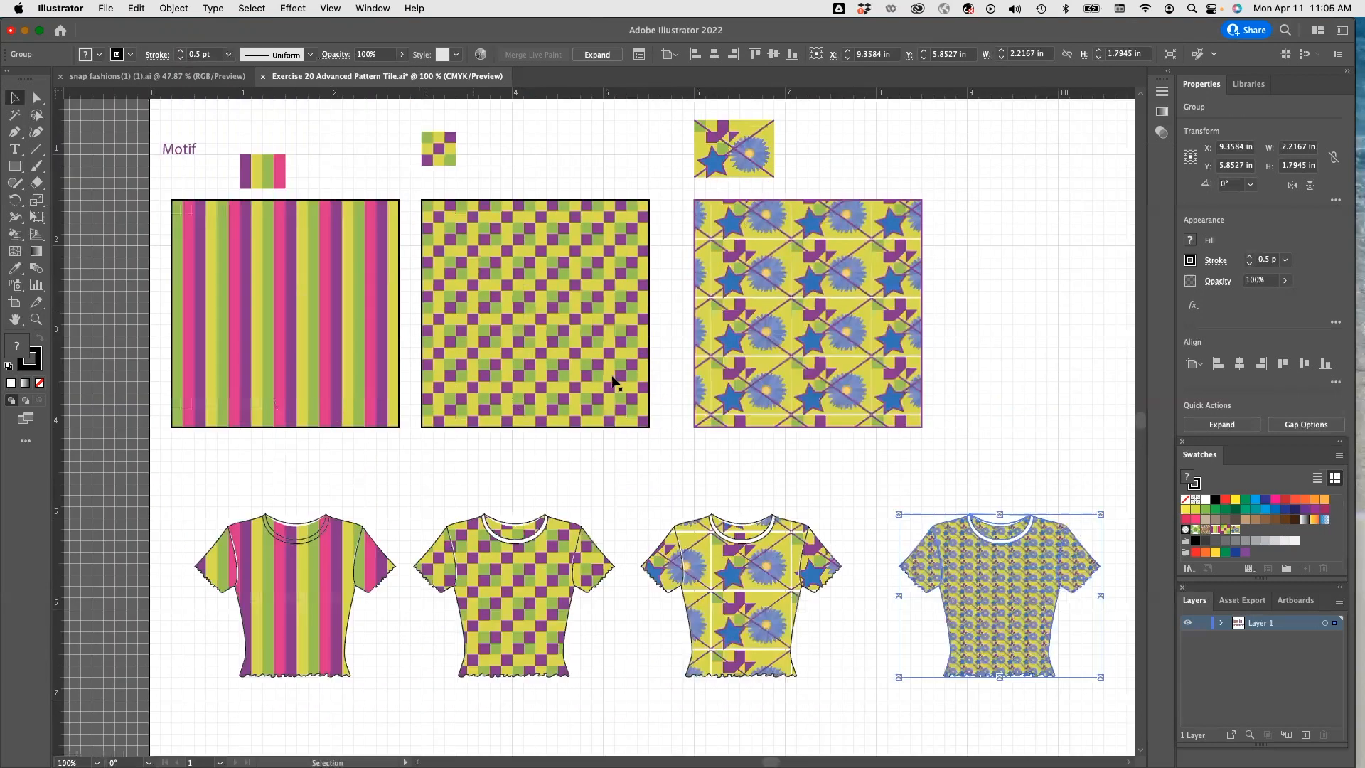
pyautogui.scroll(-2, 457, 633)
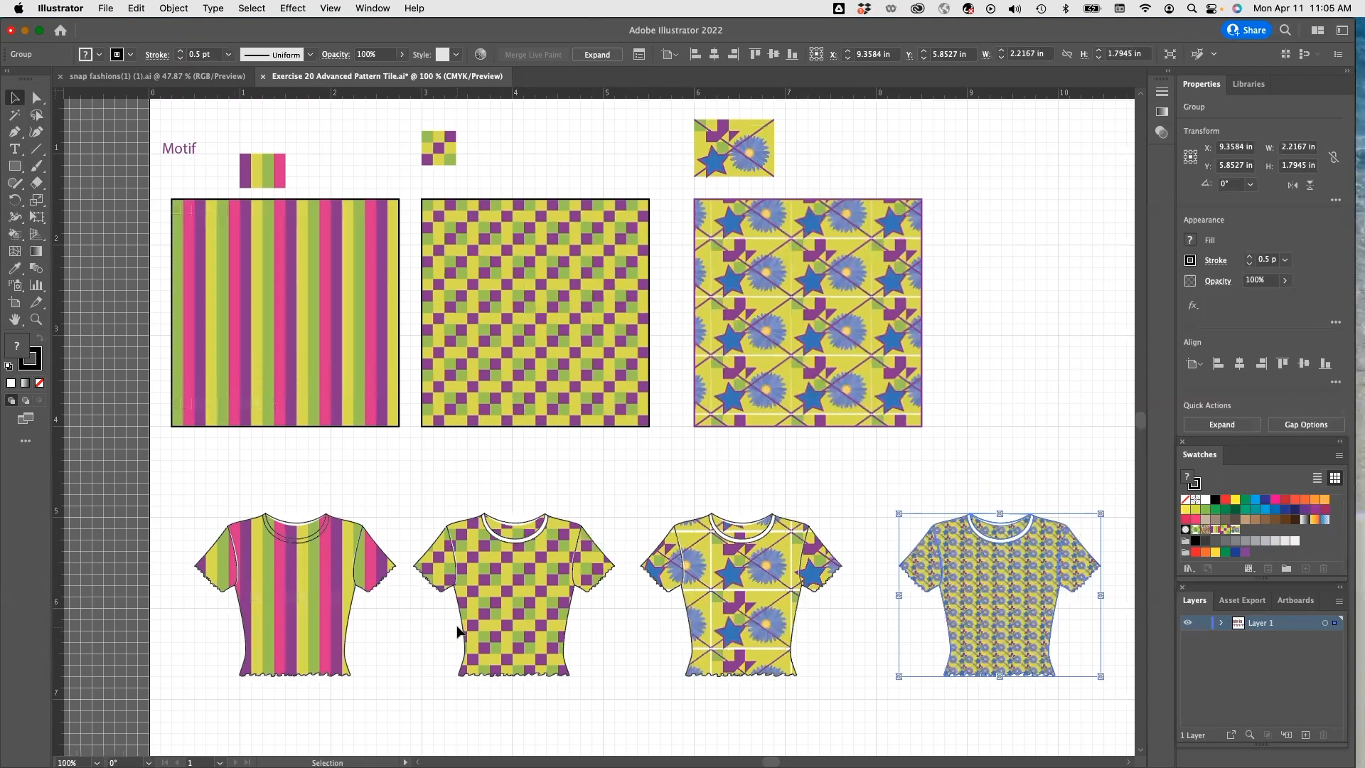
# Add the text label "Striped fabric" above the striped T-shirt and a copy reading "Plaid fabric" above the checkered T-shirt.
pyautogui.click(233, 440)
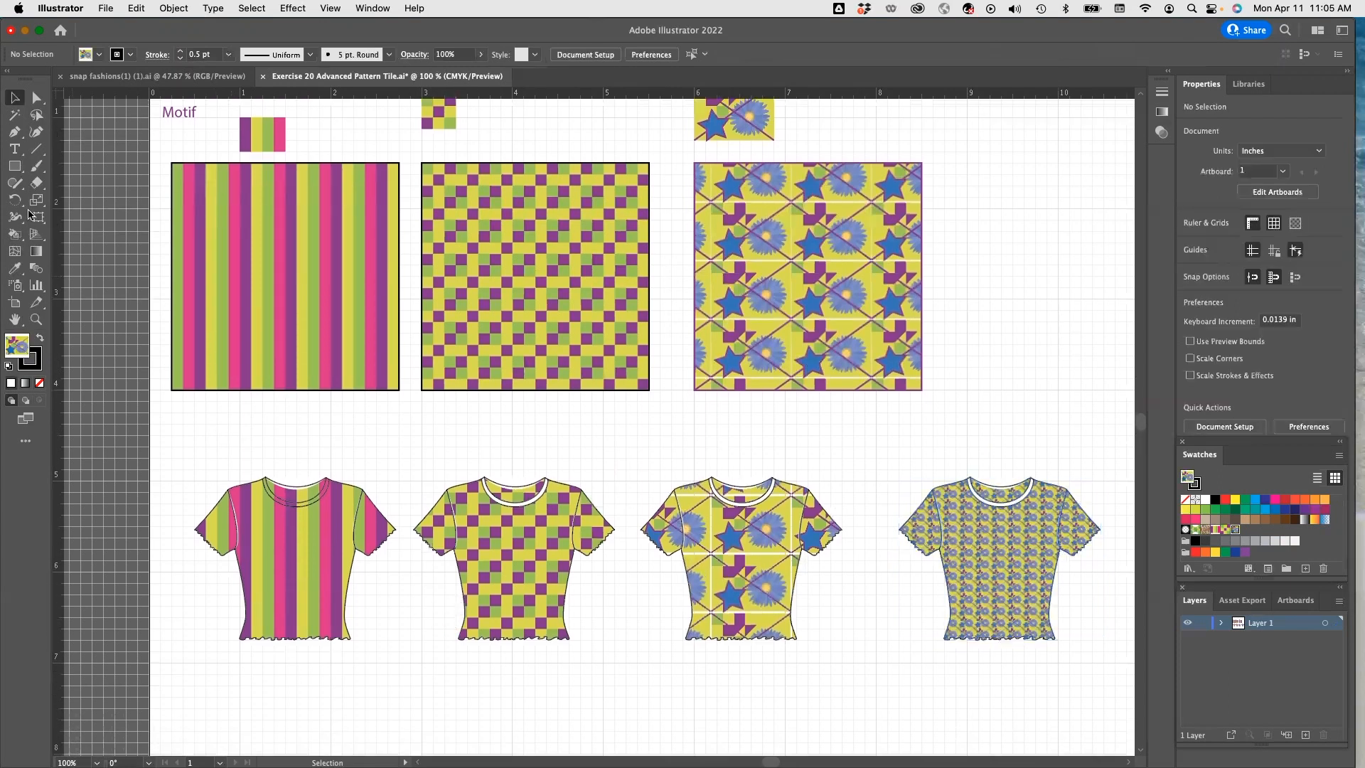
pyautogui.press('t')
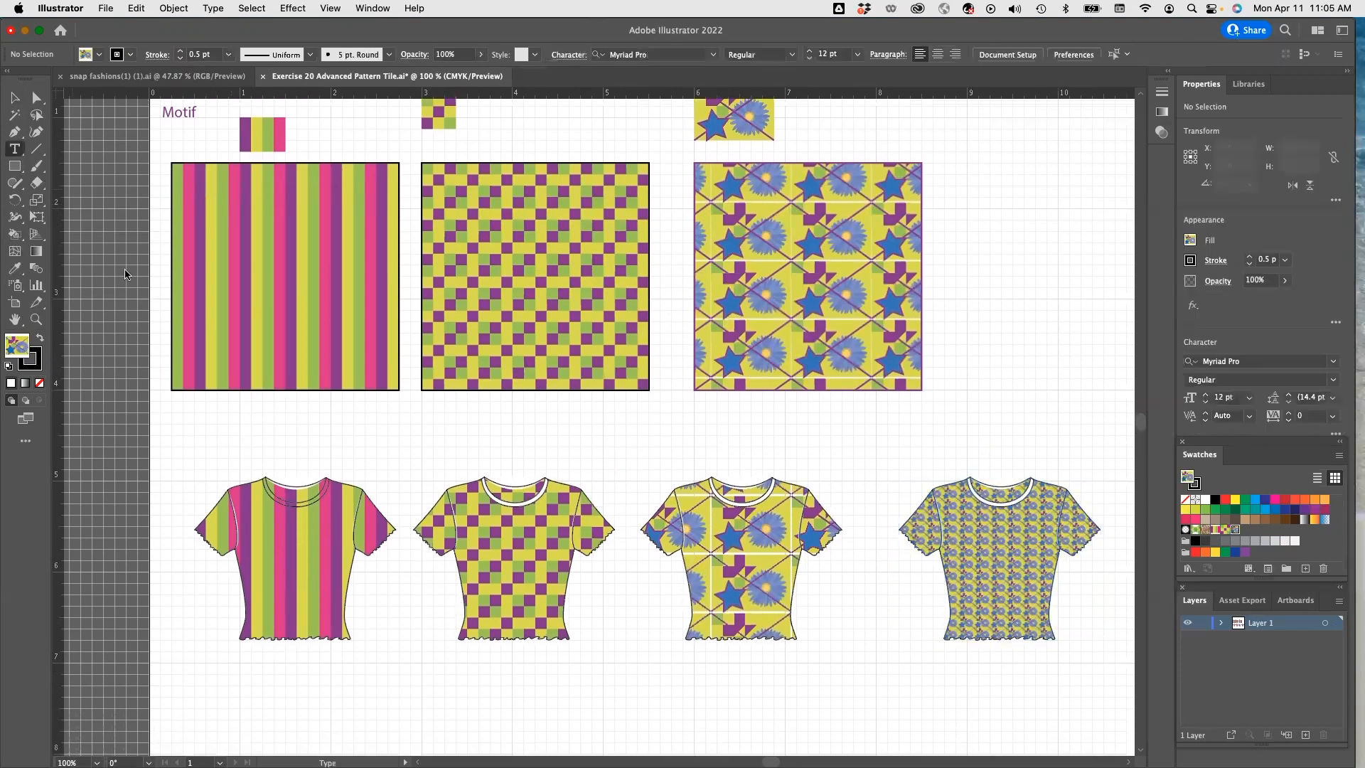
pyautogui.click(251, 433)
pyautogui.write('S')
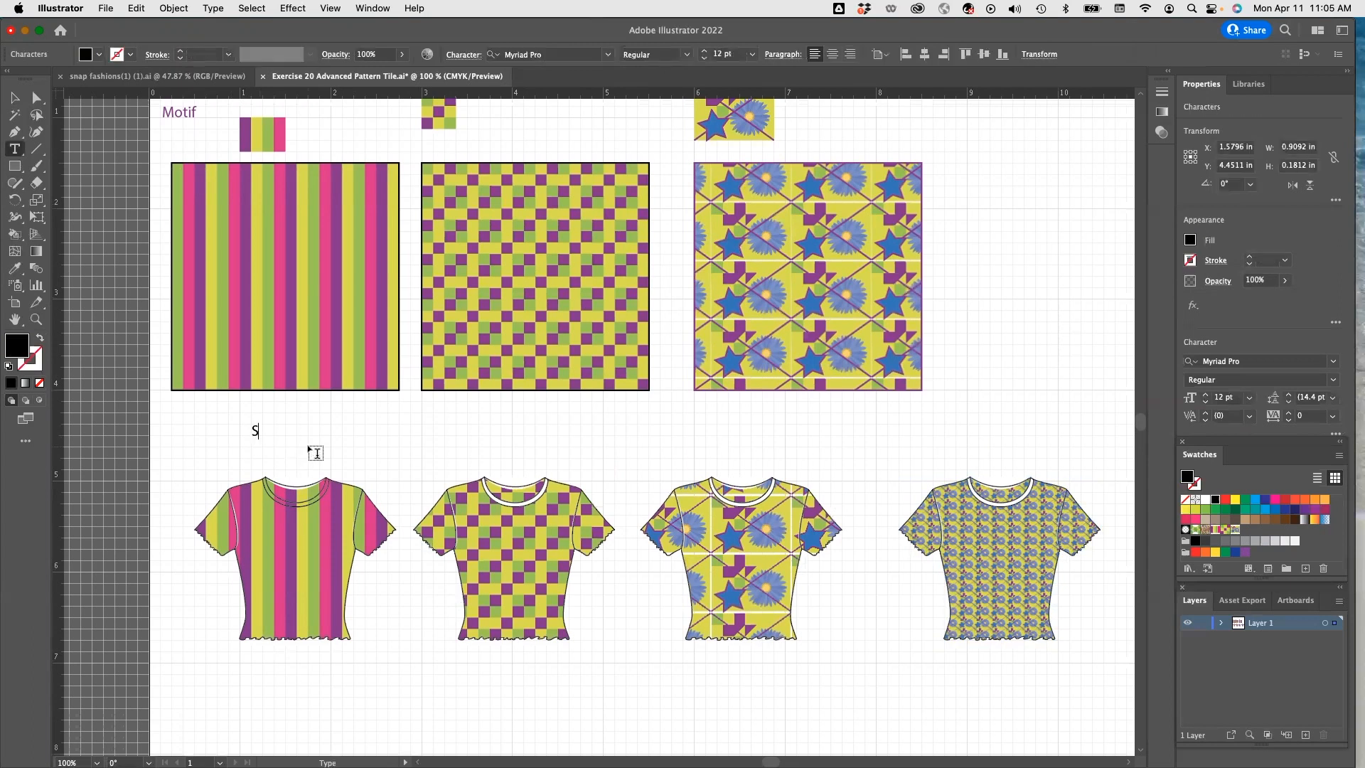
pyautogui.write('triped fabric')
pyautogui.press('Escape')
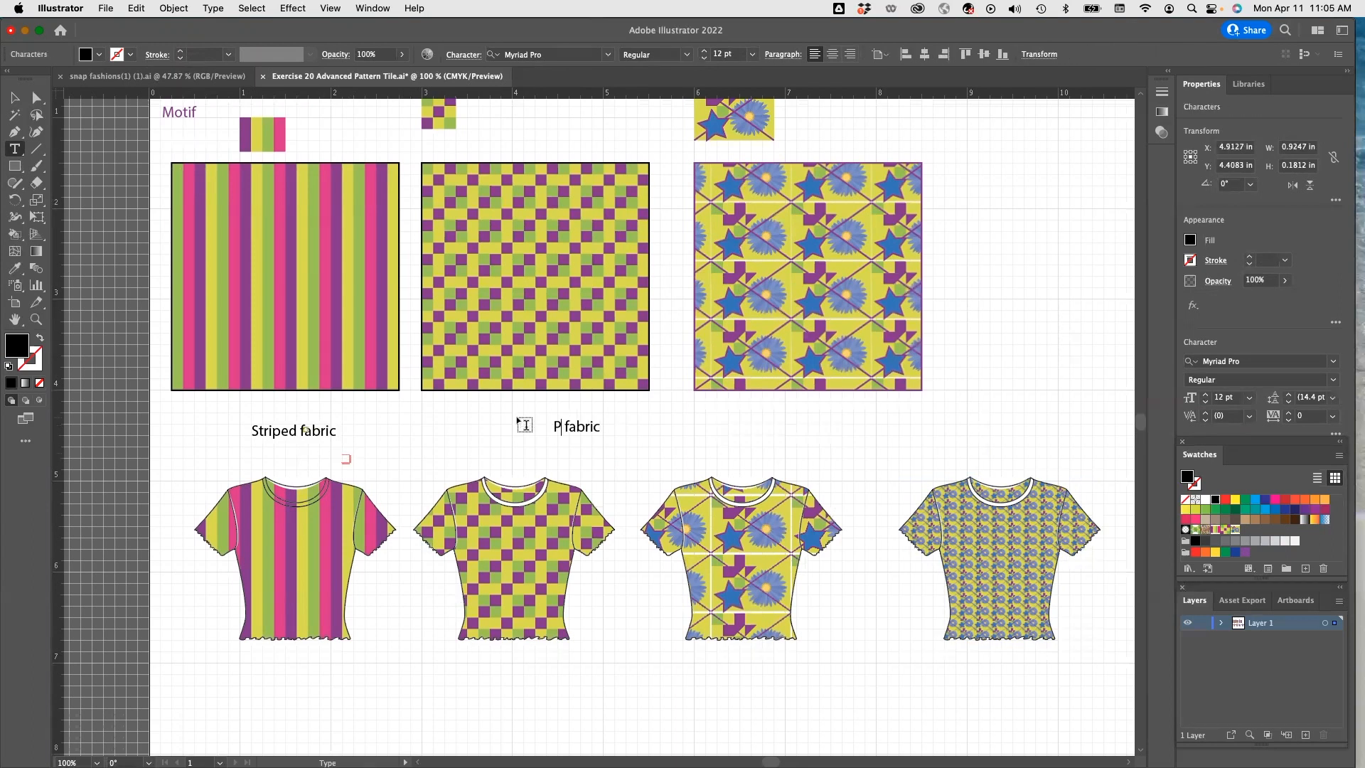
pyautogui.write('laid fabric')
pyautogui.click(15, 97)
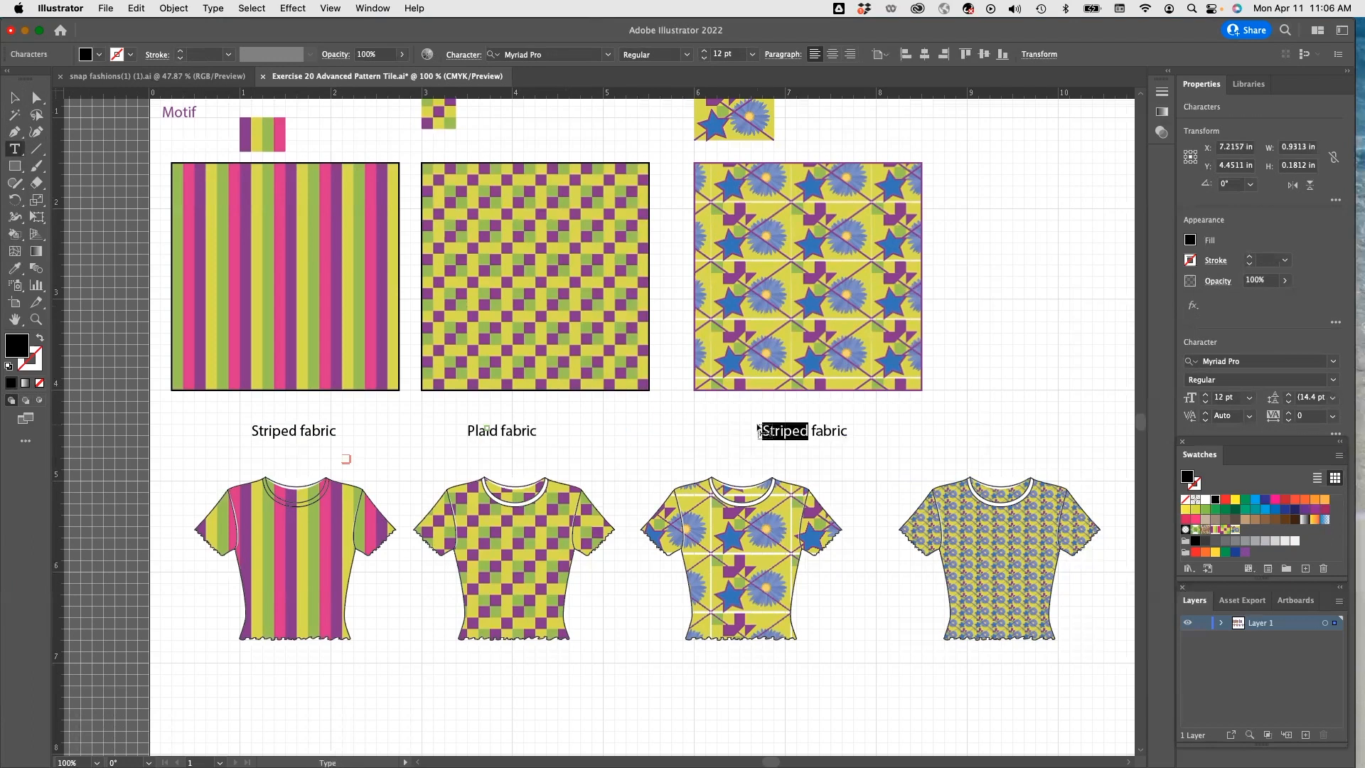
# Reword the label copy above the third T-shirt, with the large star-and-flower pattern, to "Creative design fabric".
pyautogui.write('Creative Design')
pyautogui.press('BackSpace')
pyautogui.press('BackSpace')
pyautogui.press('BackSpace')
pyautogui.press('BackSpace')
pyautogui.press('BackSpace')
pyautogui.press('BackSpace')
pyautogui.write('design fabric')
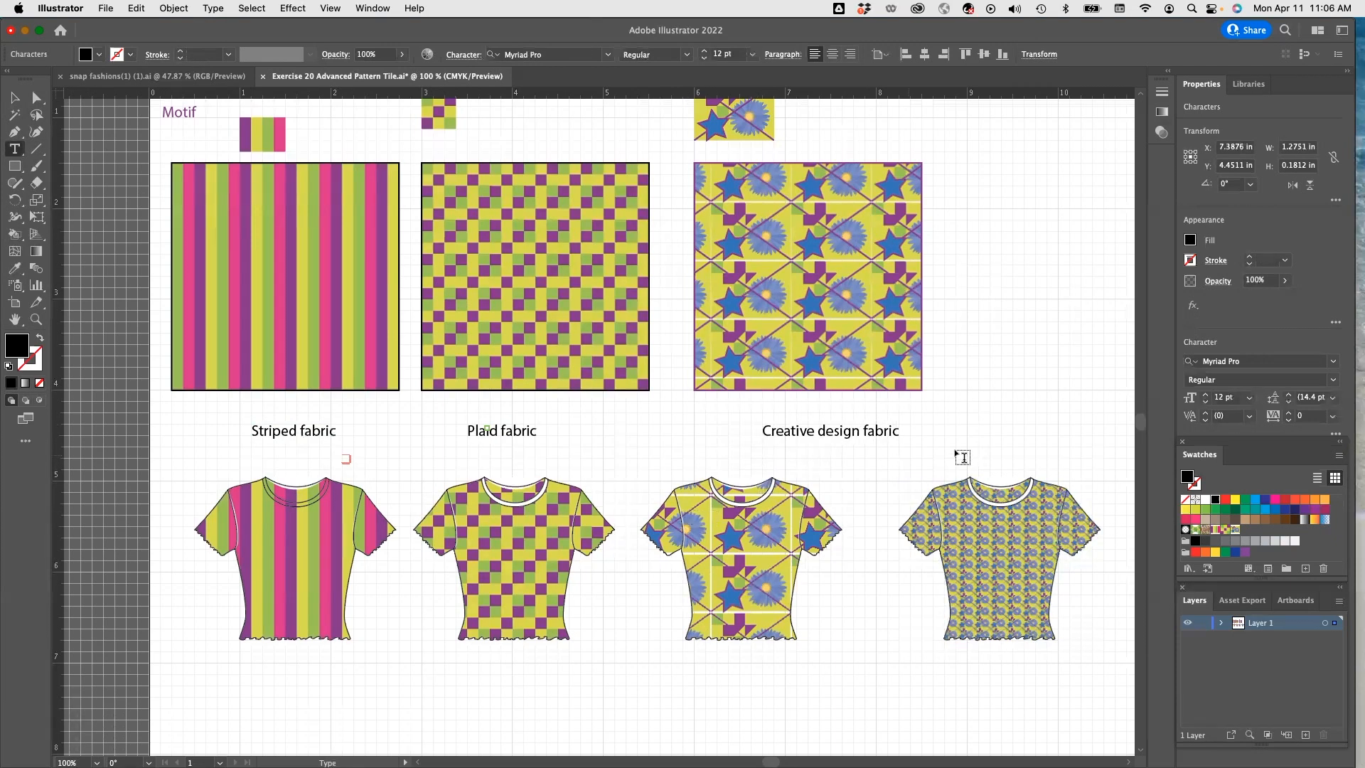
# Centre the "Creative design fabric" label above the third T-shirt and add a label copy reading "Scaled pattern" above the fourth T-shirt.
pyautogui.moveTo(604, 431); pyautogui.dragTo(944, 426)
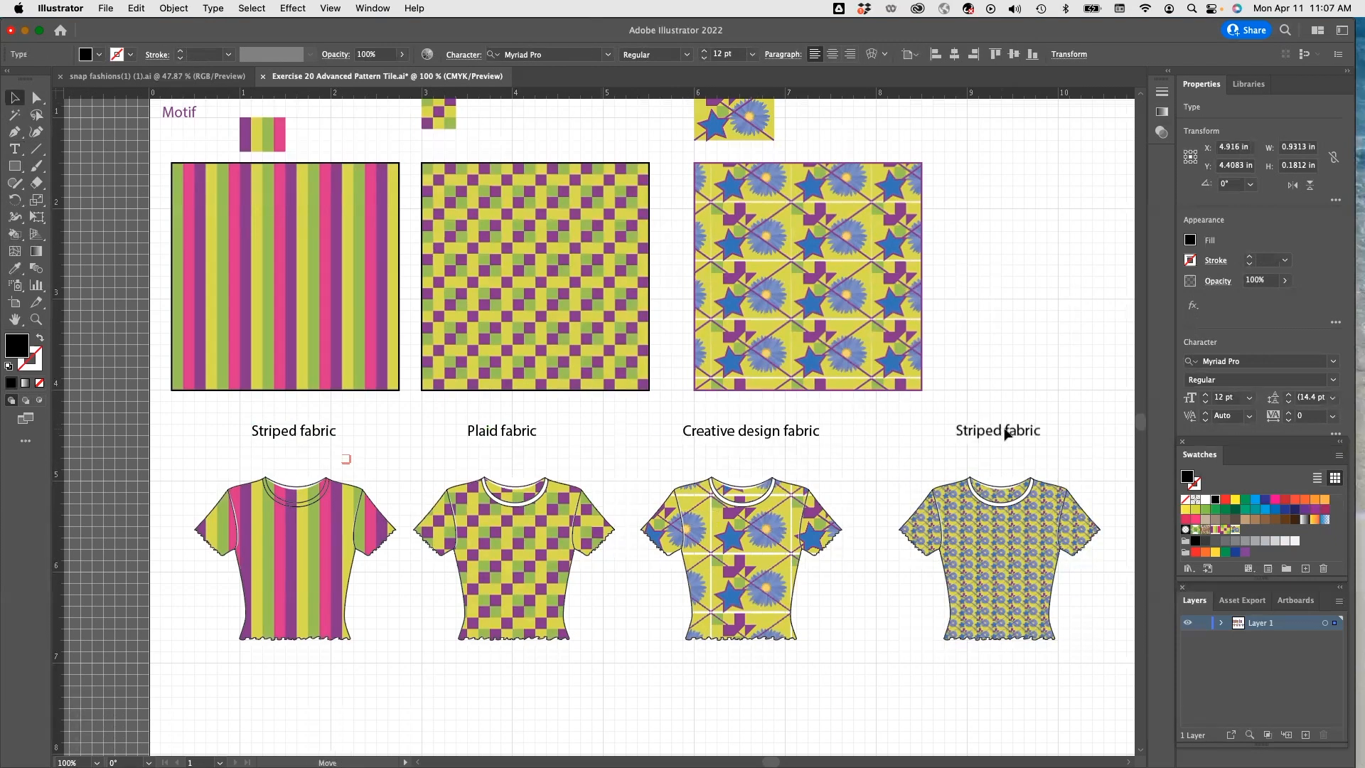
pyautogui.doubleClick(977, 436)
pyautogui.write('Scaled pattern fabric')
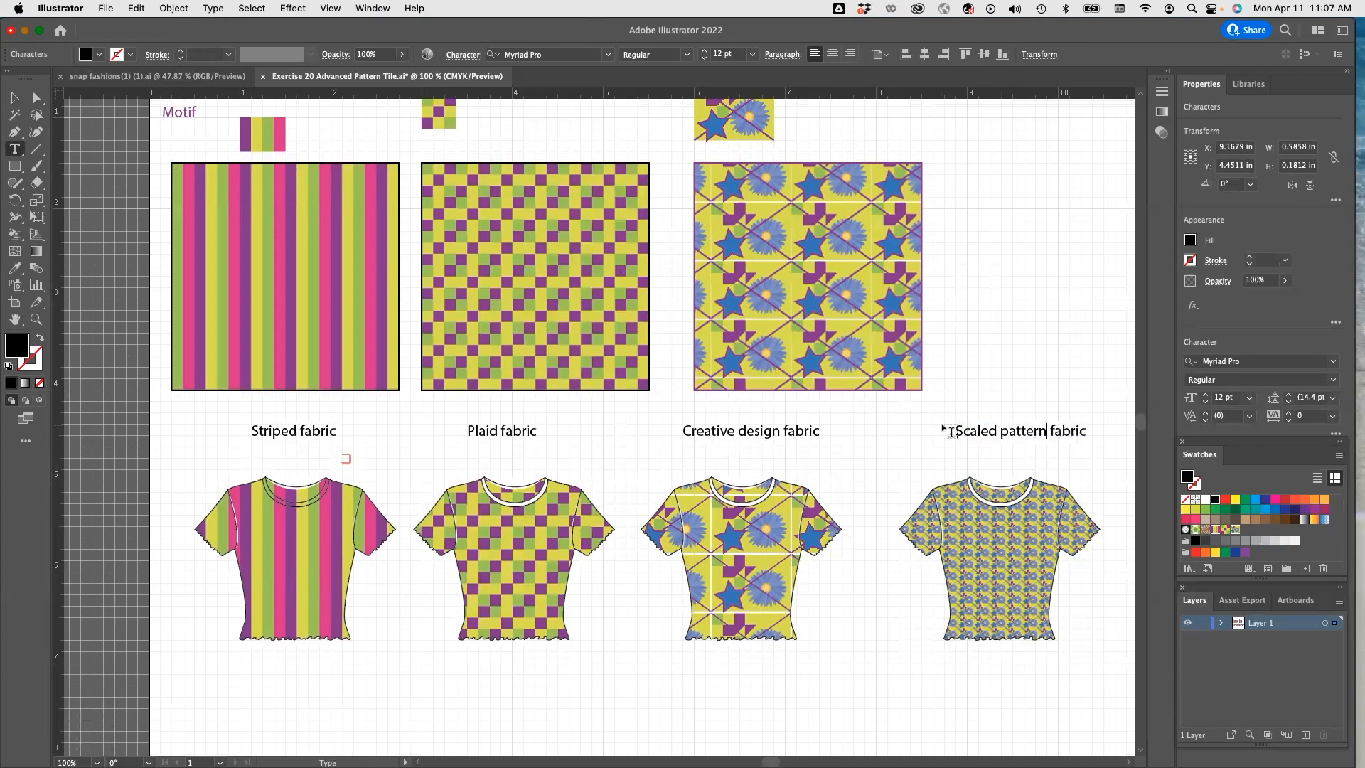
pyautogui.doubleClick(1065, 428)
pyautogui.press('BackSpace')
# Add the title "Advanced Pattern Tile on Garment" above the motifs near the artboard's upper edge and enlarge it to about 3.7 in wide.
pyautogui.scroll(6, 865, 480)
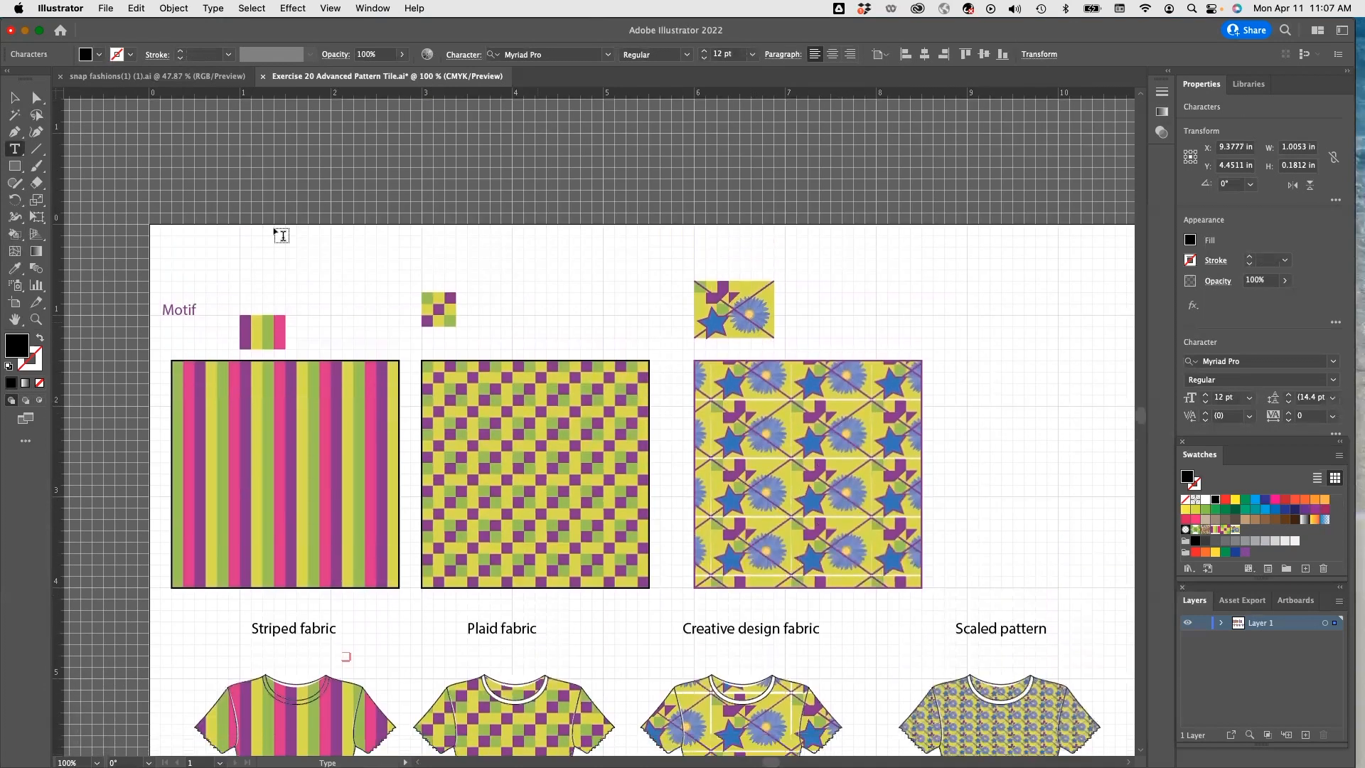
pyautogui.click(458, 243)
pyautogui.click(445, 246)
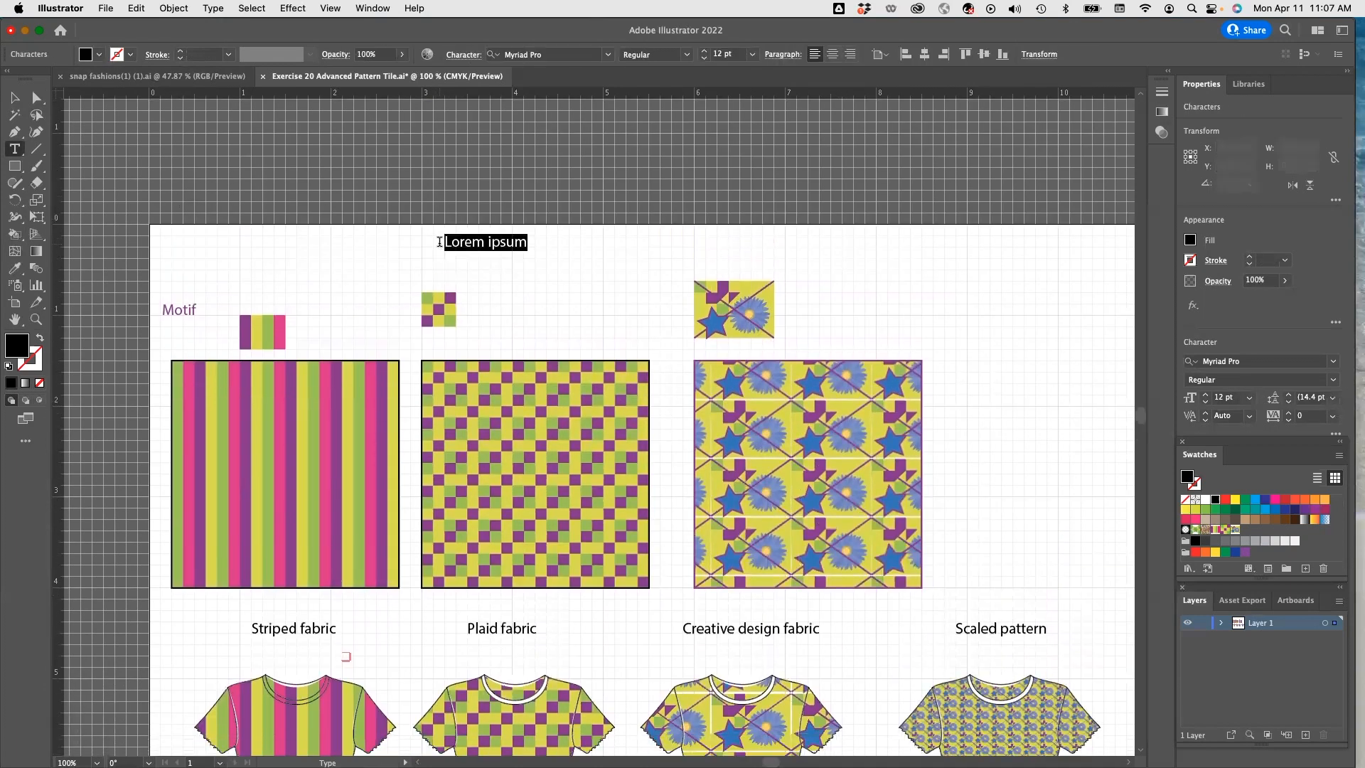
pyautogui.write('A')
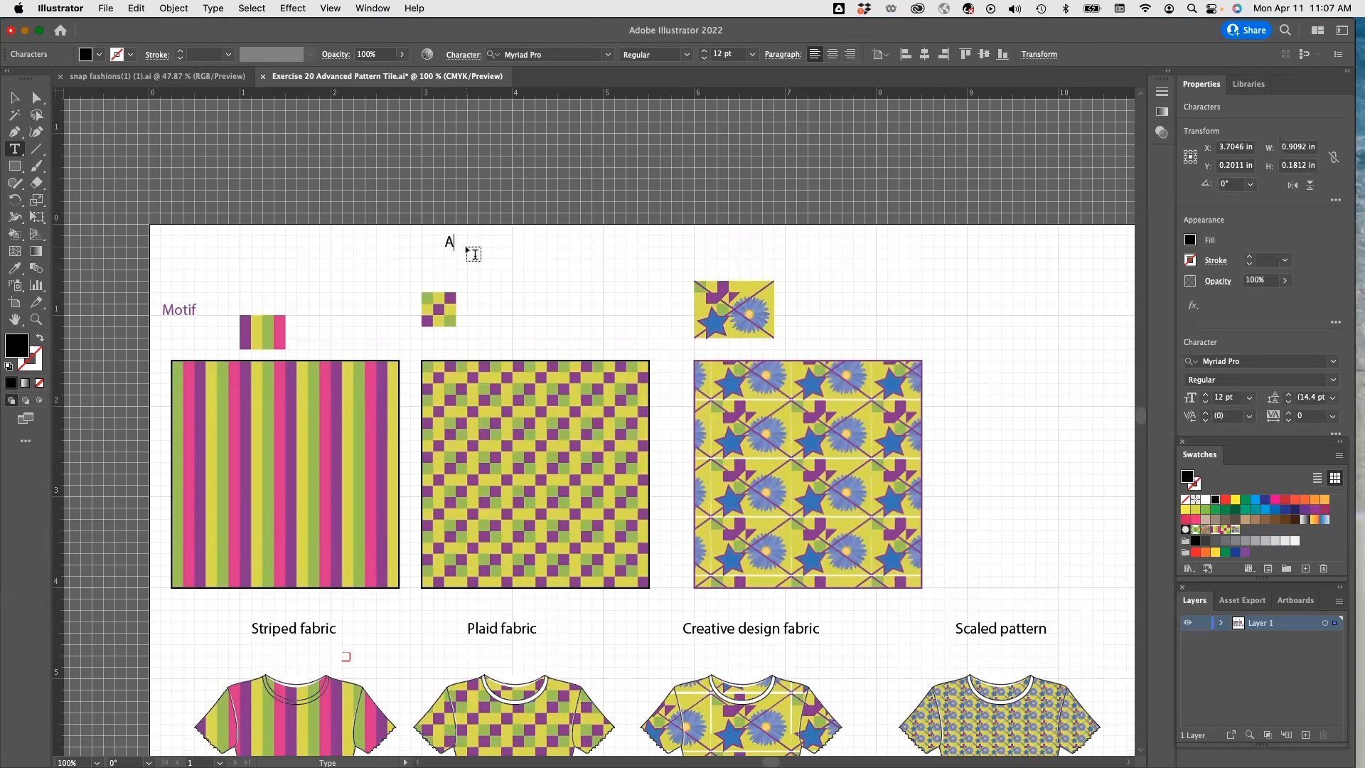
pyautogui.write('dvanced Pat')
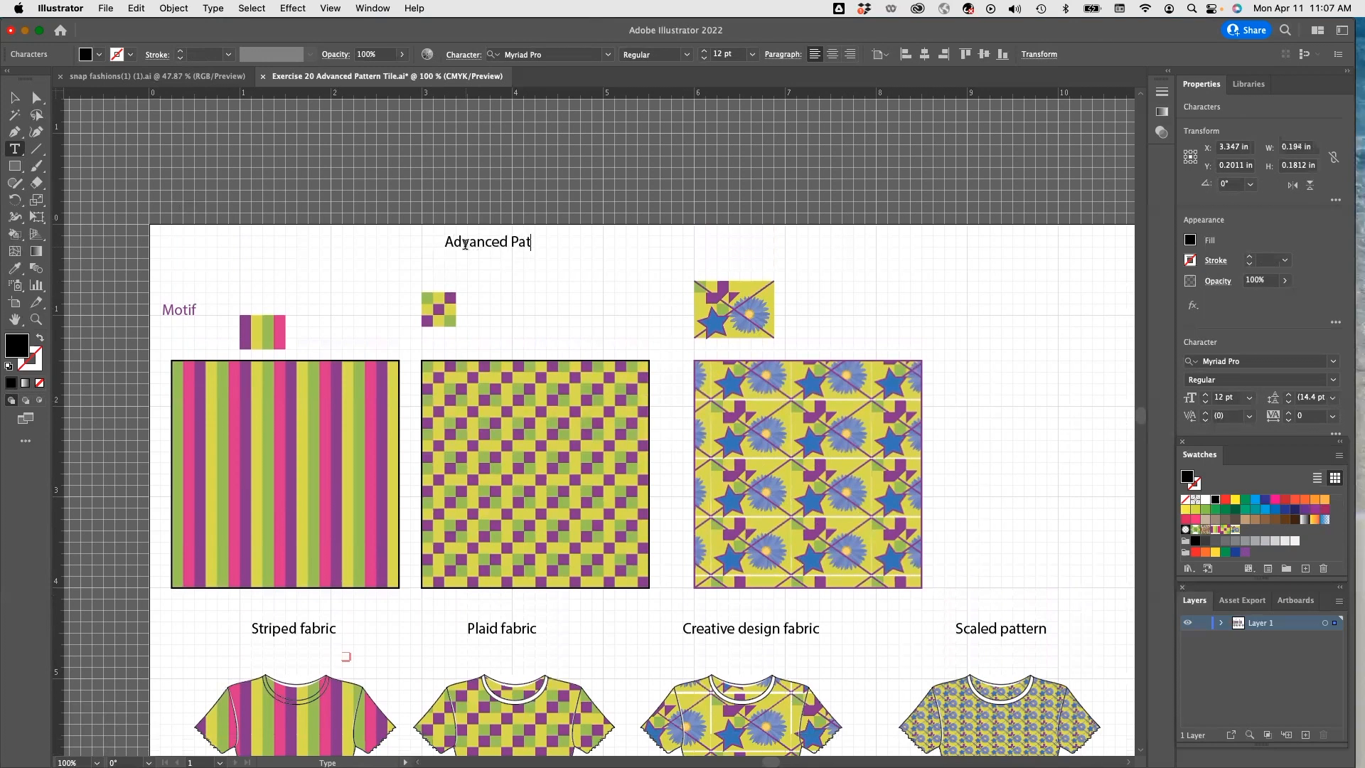
pyautogui.write('tern Tile on Garment')
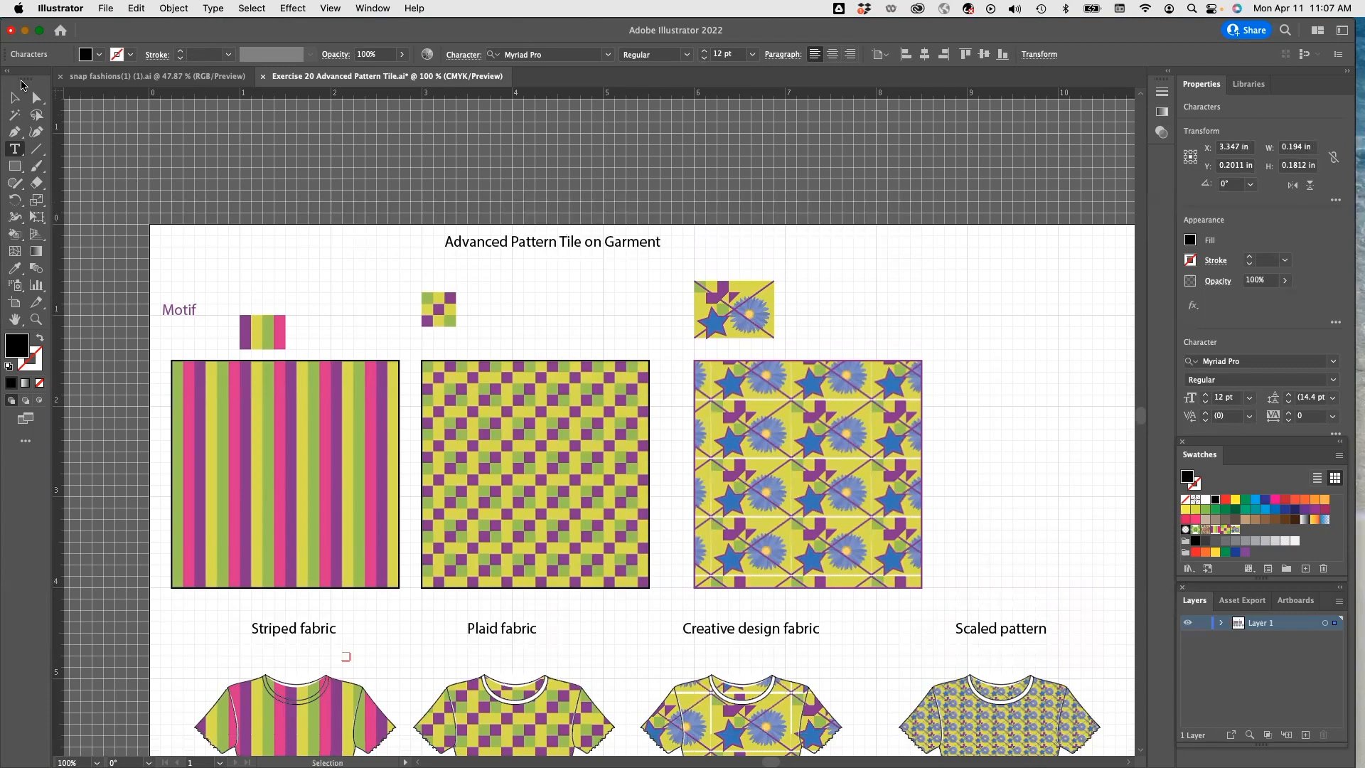
pyautogui.click(15, 97)
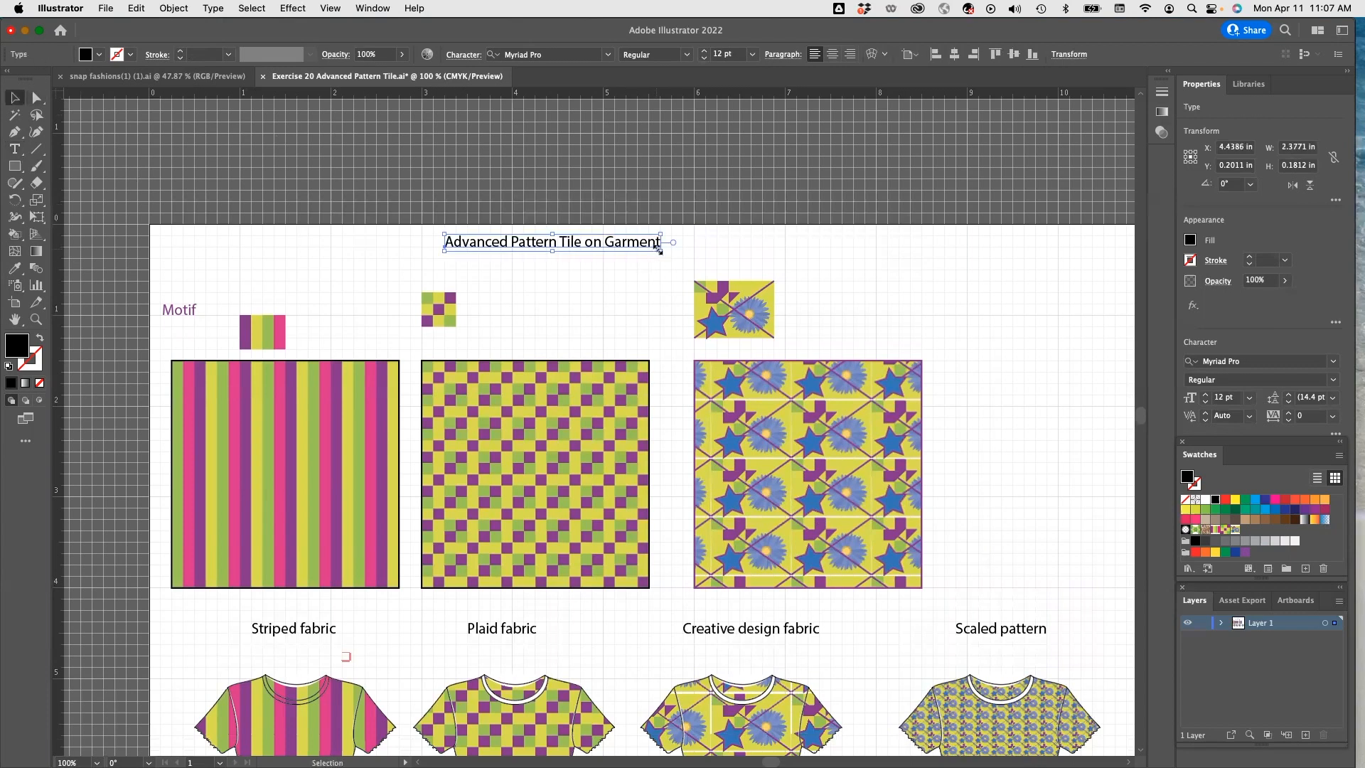
pyautogui.moveTo(659, 251); pyautogui.dragTo(789, 276)
pyautogui.click(299, 291)
# Hide the grid behind the finished artboard and save the document under its existing name.
pyautogui.scroll(-2, 334, 291)
pyautogui.press('super+minus')
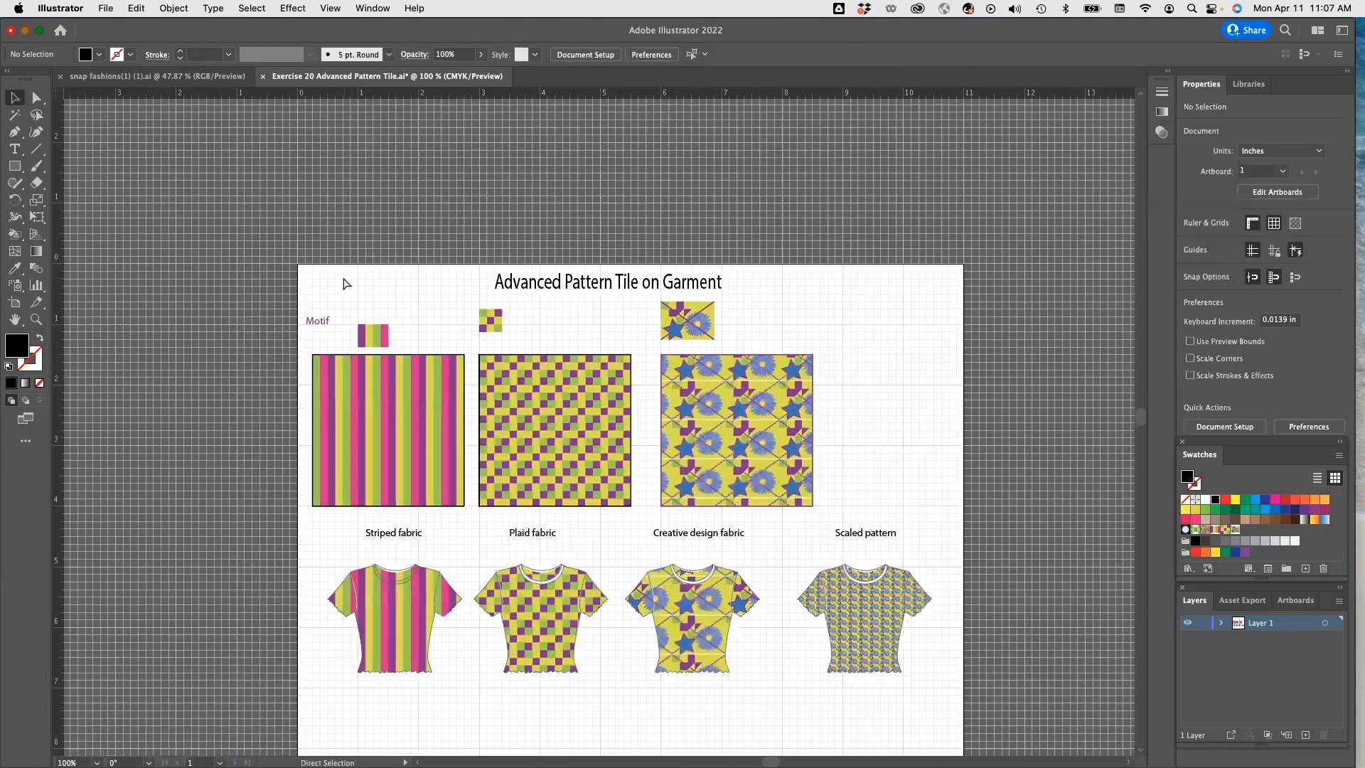
pyautogui.scroll(-5, 378, 316)
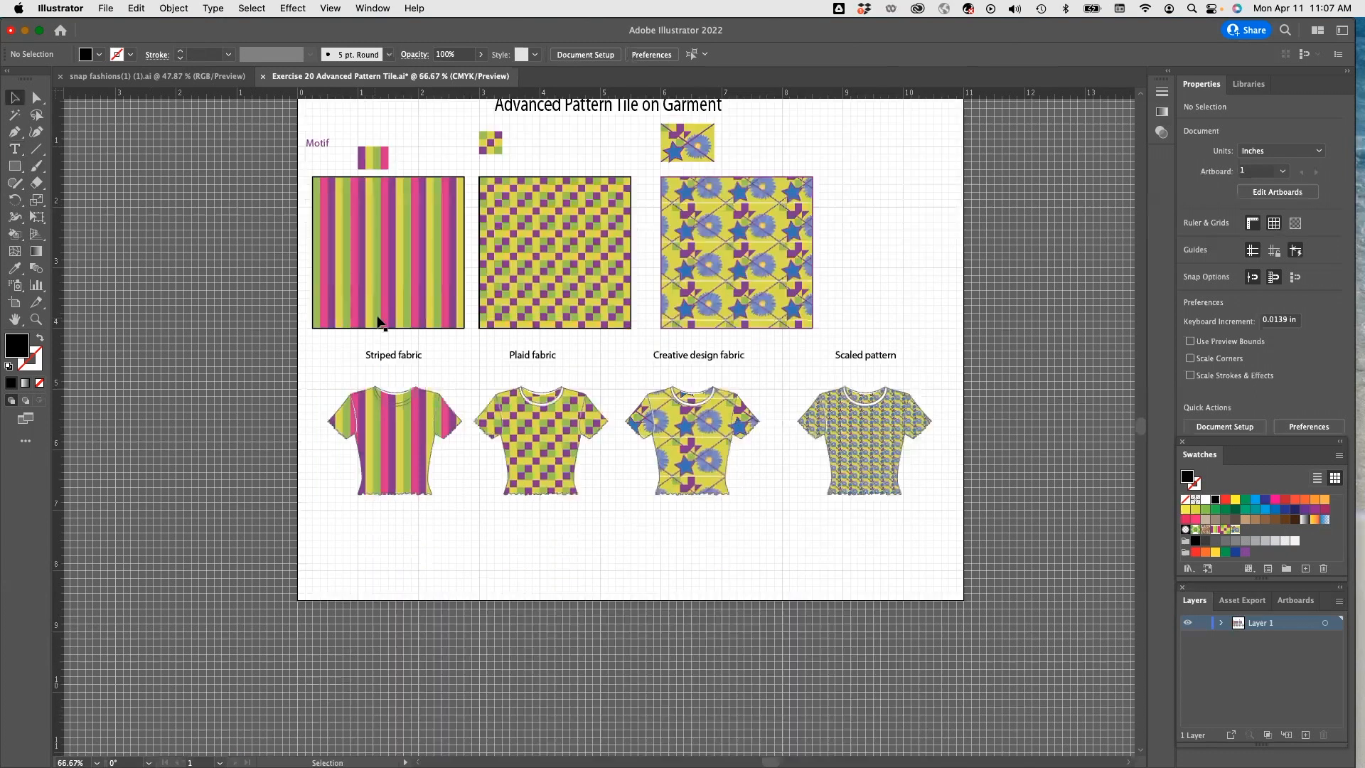
pyautogui.scroll(2, 396, 339)
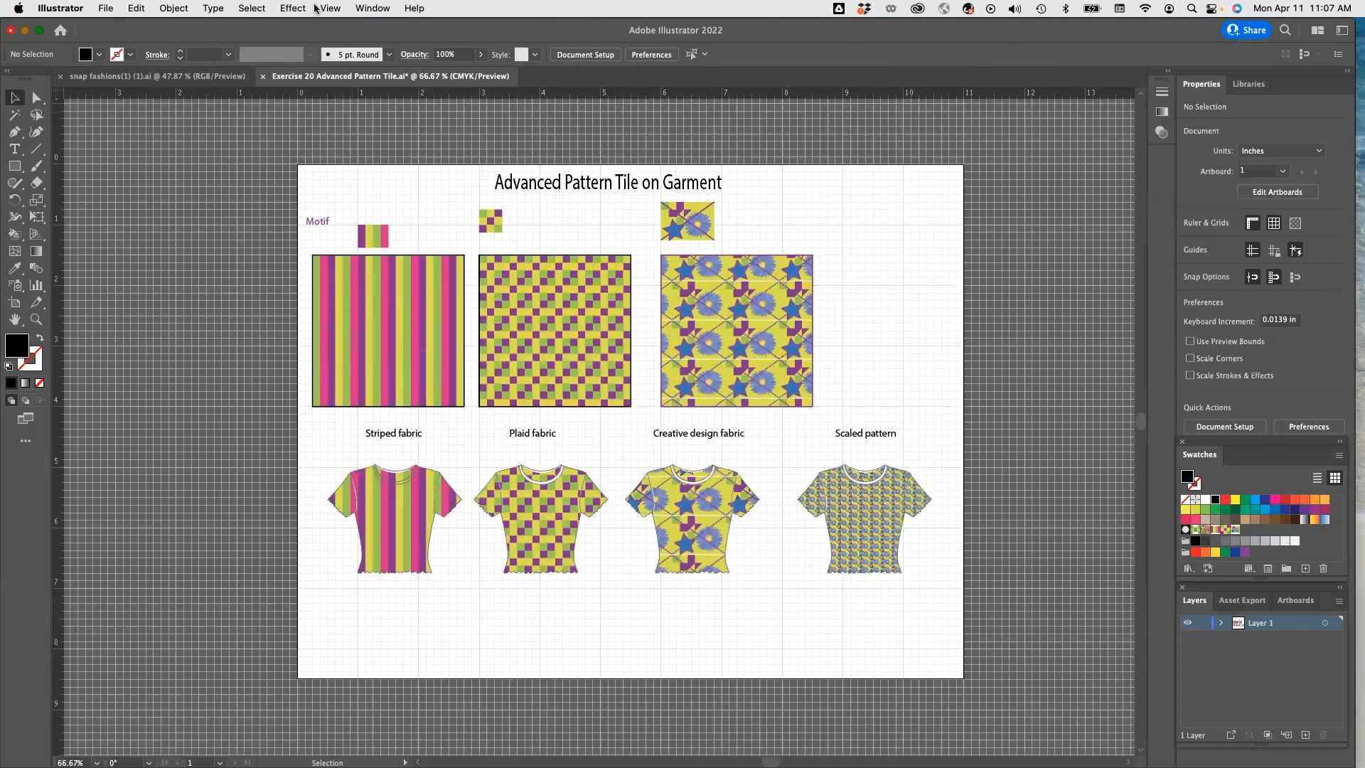
pyautogui.click(320, 8)
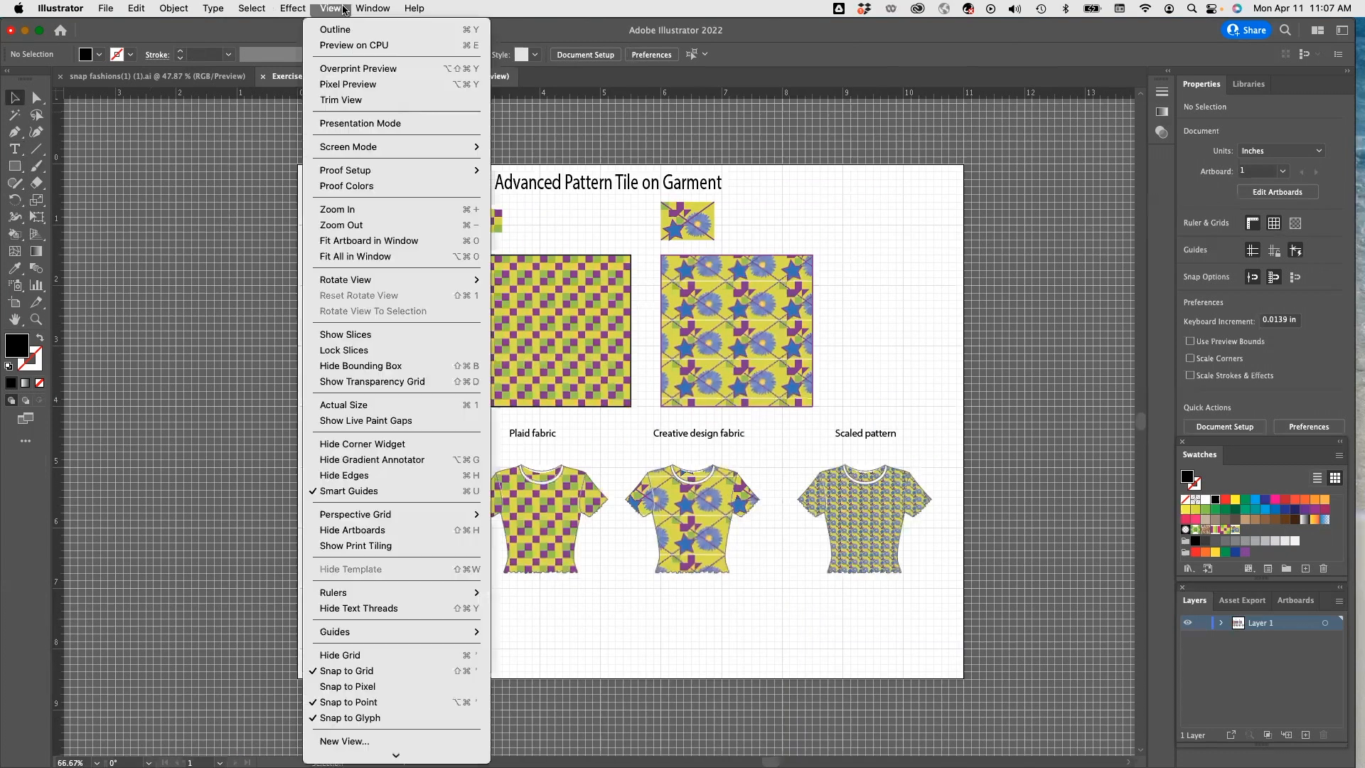
pyautogui.click(374, 660)
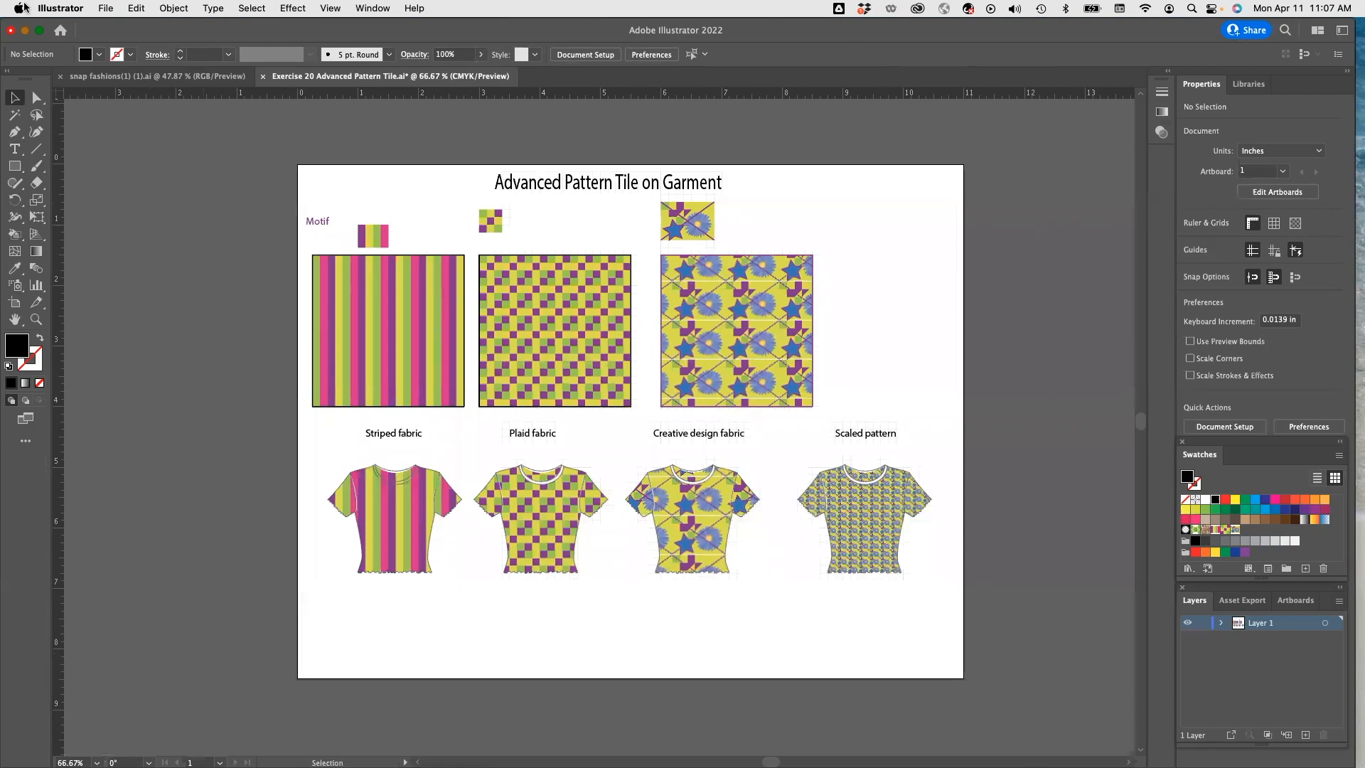
pyautogui.click(103, 9)
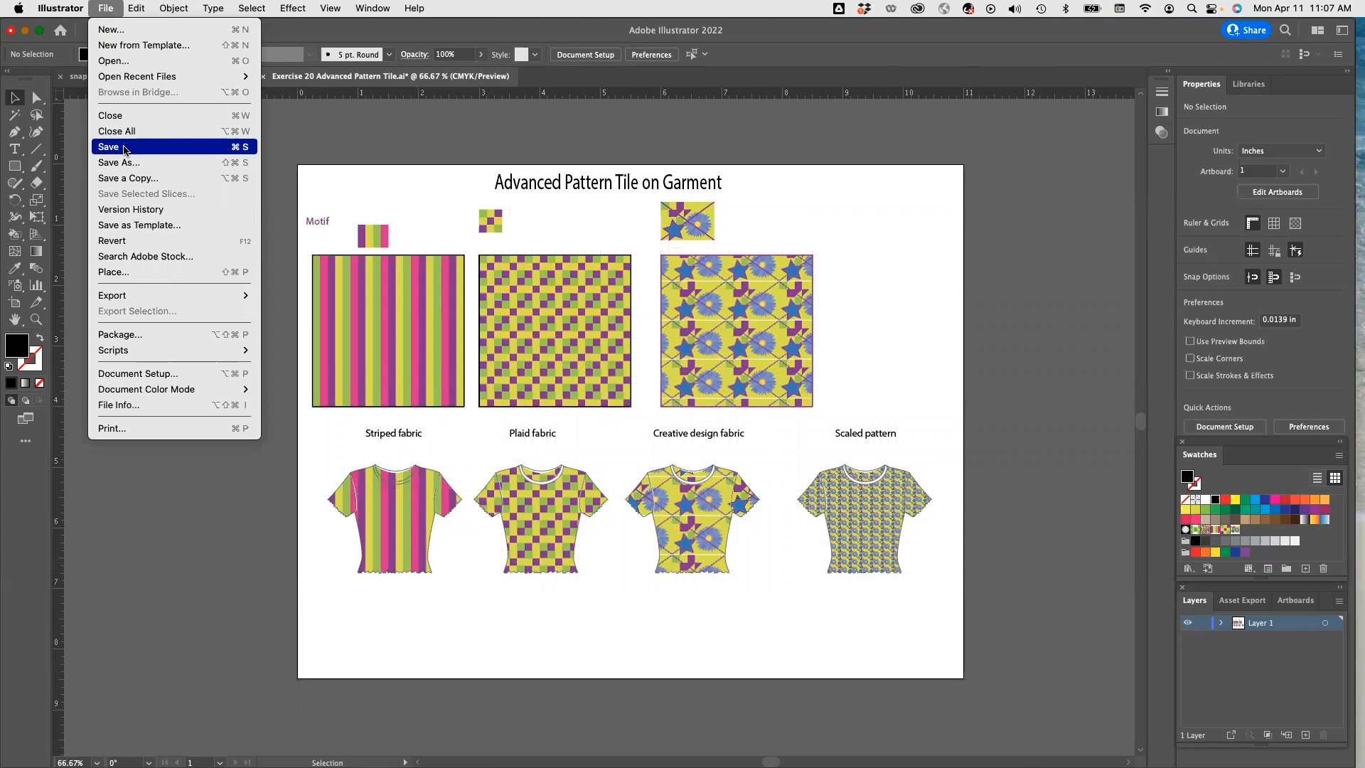
pyautogui.click(125, 147)
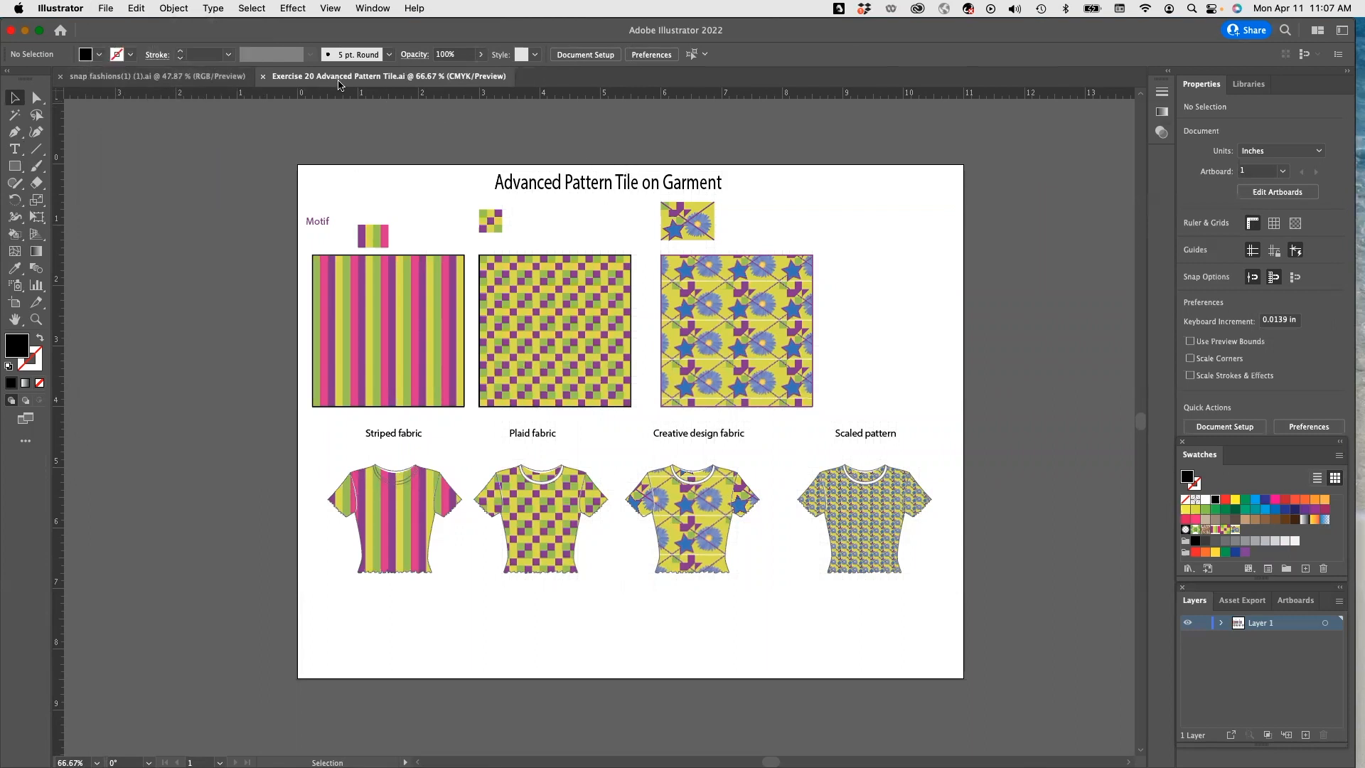